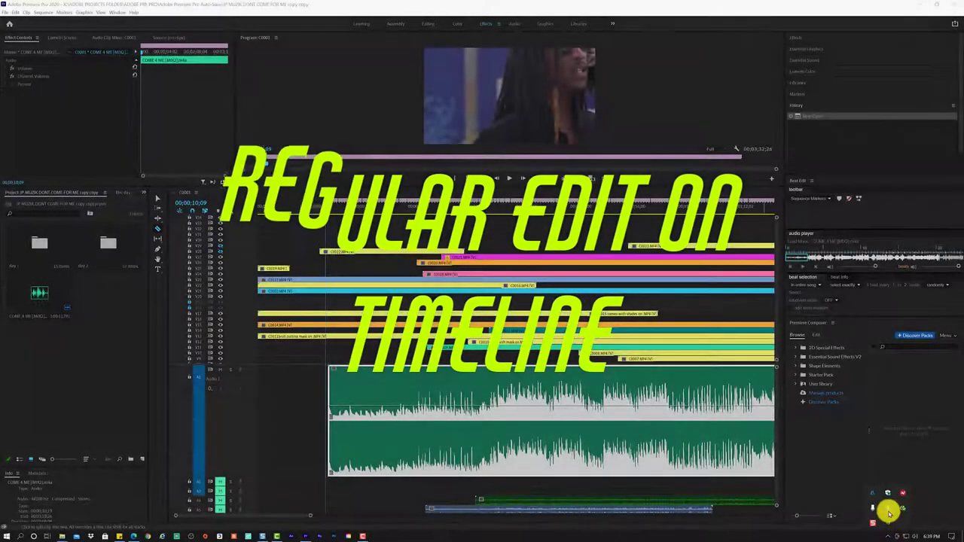
Turn Bluetooth off through the tray icon's settings and close the Settings window.
{"action": "right_click", "coordinate": [889, 508]}
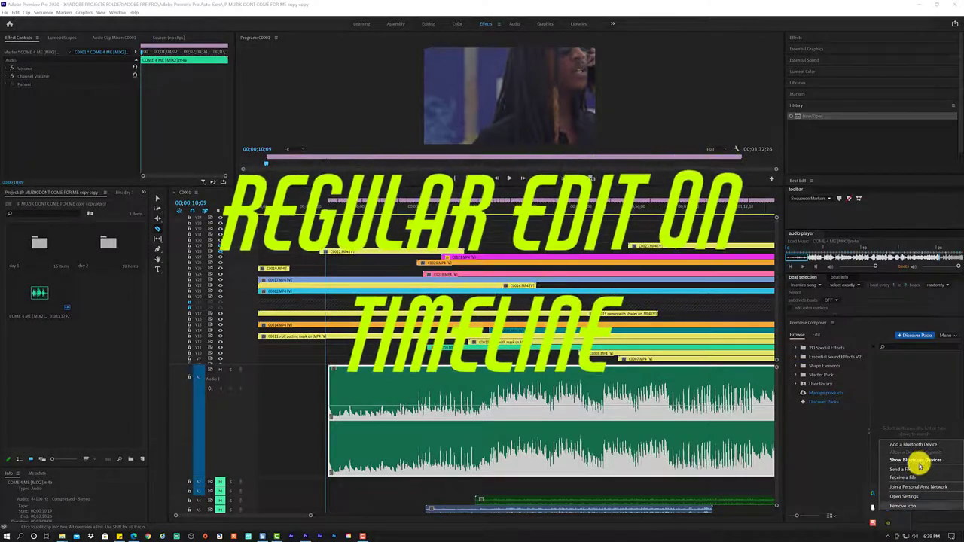
{"action": "left_click", "coordinate": [889, 511]}
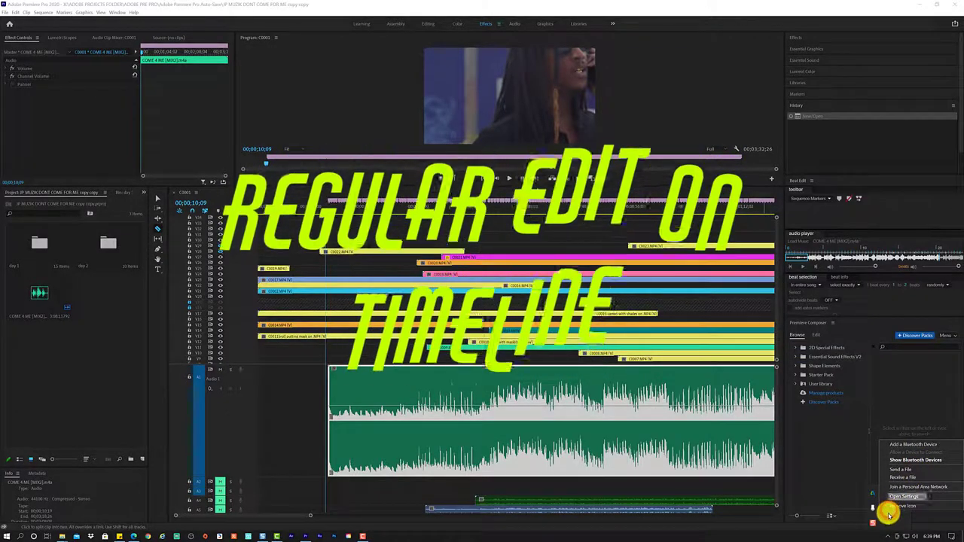
{"action": "left_click", "coordinate": [890, 498]}
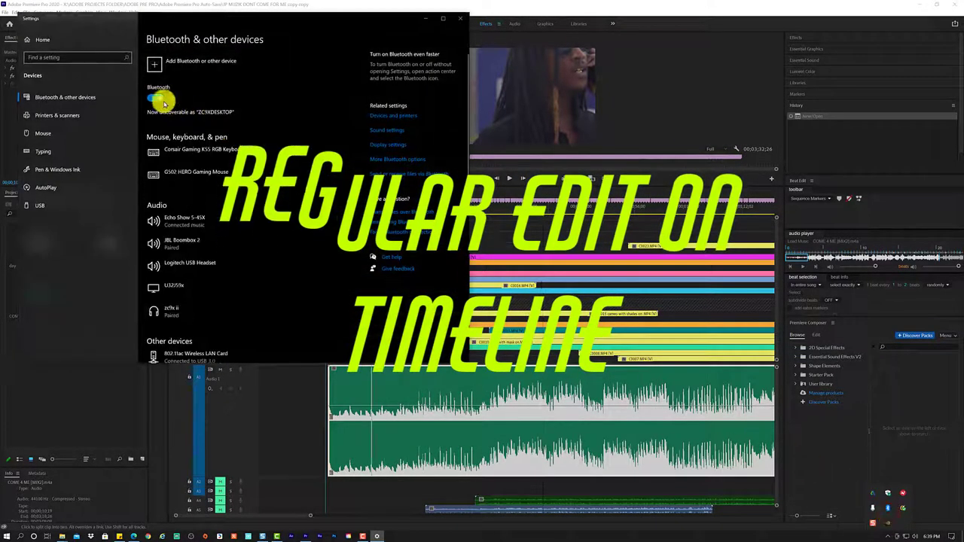
{"action": "left_click", "coordinate": [155, 98]}
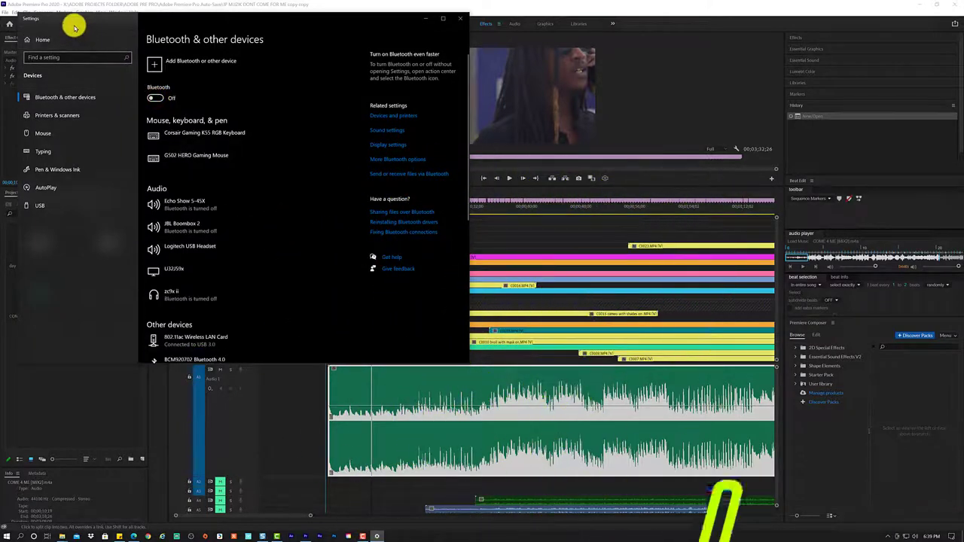
{"action": "left_click", "coordinate": [460, 19]}
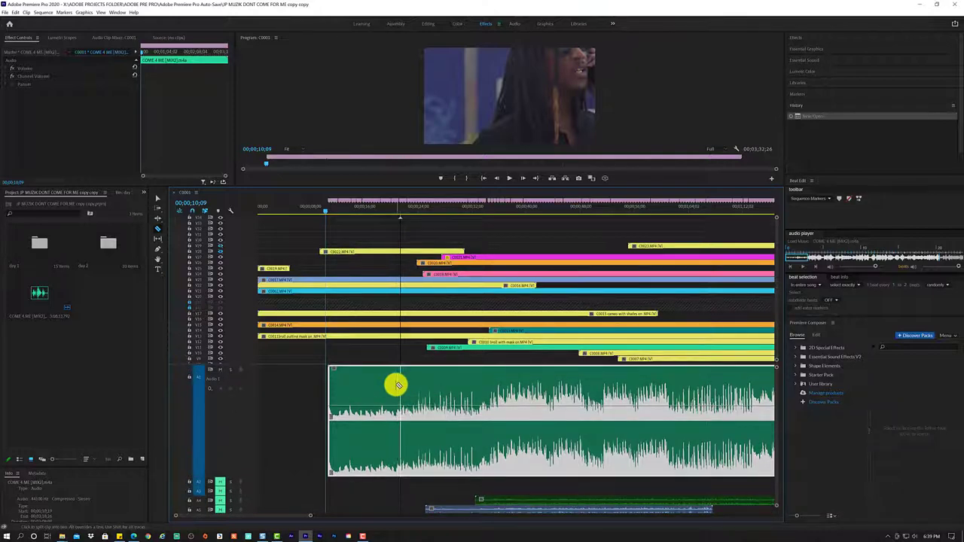
Zoom into the timeline and razor-cut the song audio and clips early in the sequence.
{"action": "scroll", "coordinate": [397, 386], "scroll_direction": "up", "scroll_amount": 1}
{"action": "scroll", "coordinate": [403, 387], "scroll_direction": "up", "scroll_amount": 1}
{"action": "scroll", "coordinate": [403, 388], "scroll_direction": "up", "scroll_amount": 1}
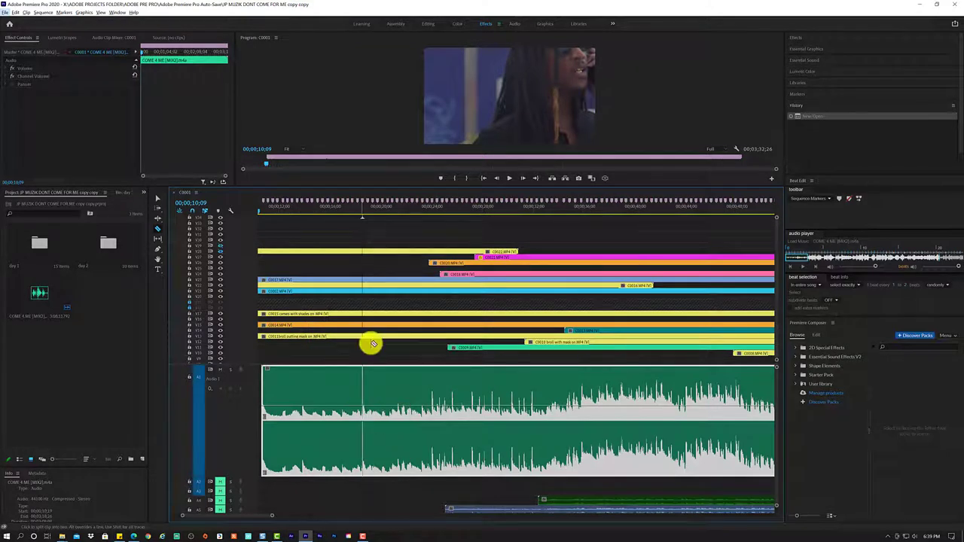
{"action": "left_click", "coordinate": [367, 386], "text": "shift"}
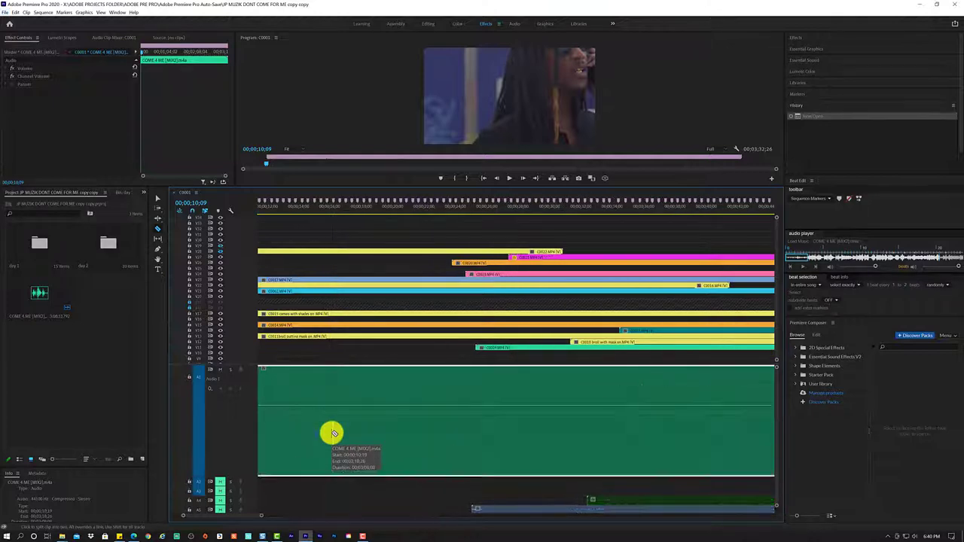
{"action": "scroll", "coordinate": [333, 433], "scroll_direction": "right", "scroll_amount": 2}
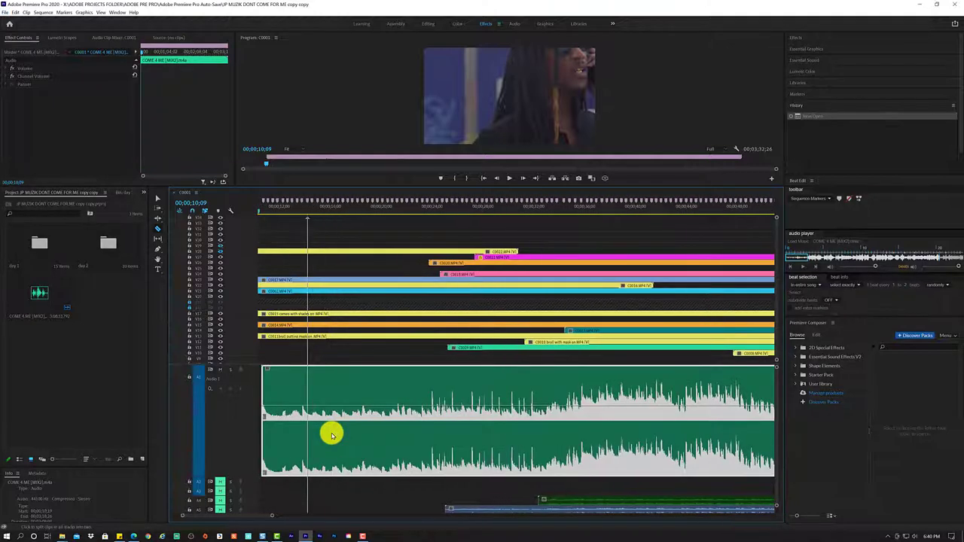
{"action": "scroll", "coordinate": [333, 433], "scroll_direction": "left", "scroll_amount": 5}
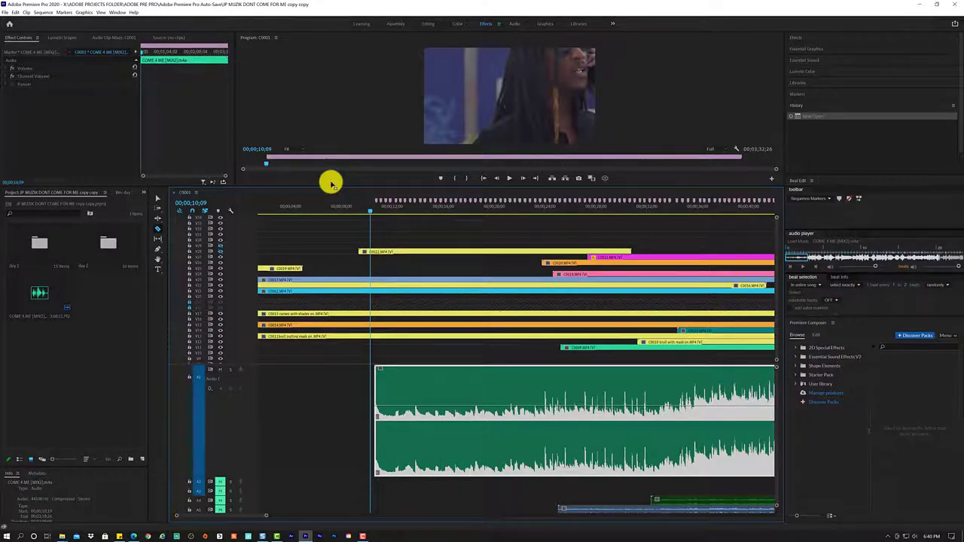
{"action": "key", "text": "c"}
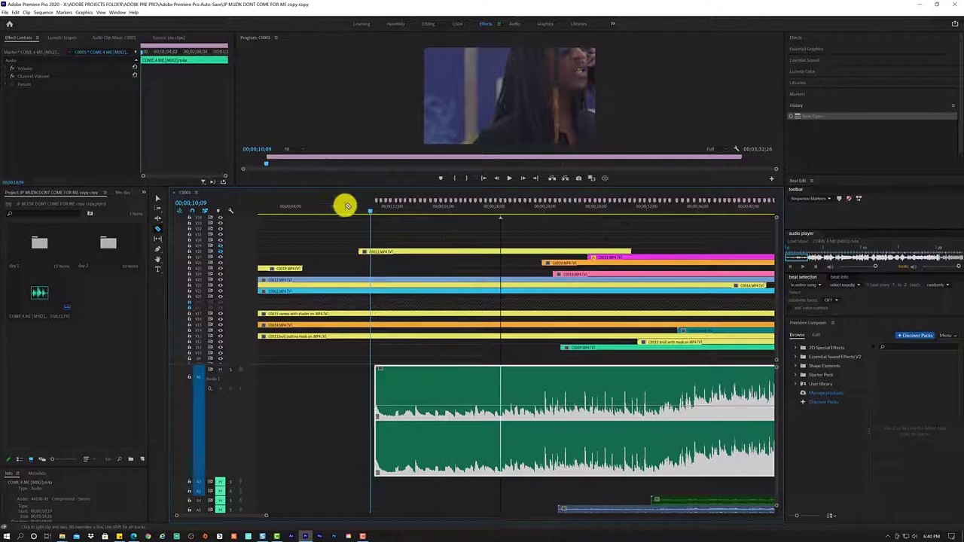
{"action": "scroll", "coordinate": [462, 397], "scroll_direction": "up", "scroll_amount": 1}
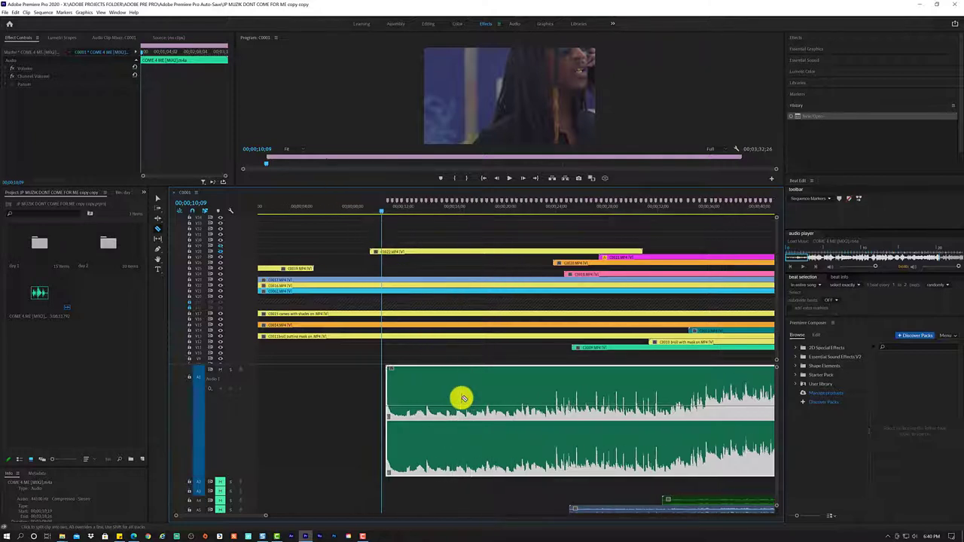
{"action": "scroll", "coordinate": [462, 397], "scroll_direction": "down", "scroll_amount": 5}
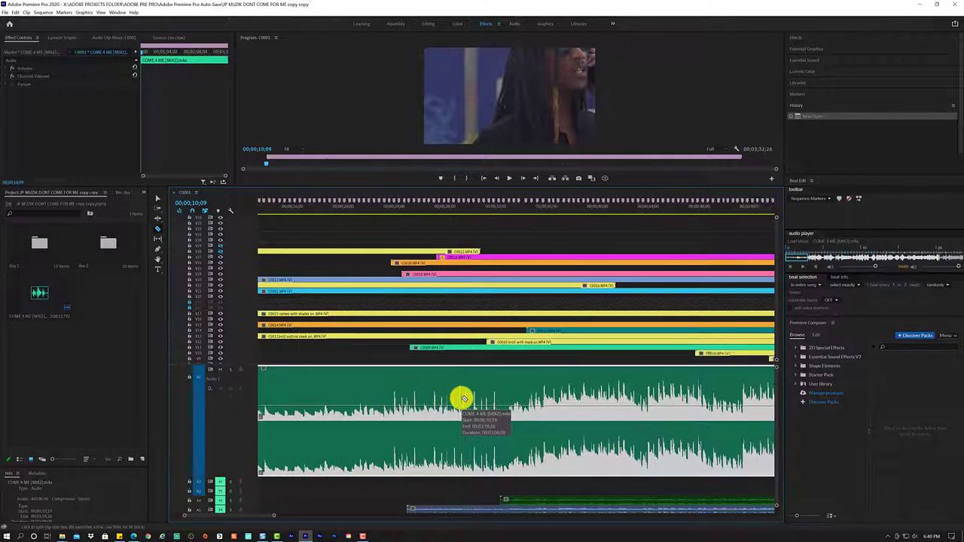
{"action": "scroll", "coordinate": [461, 397], "scroll_direction": "up", "scroll_amount": 5}
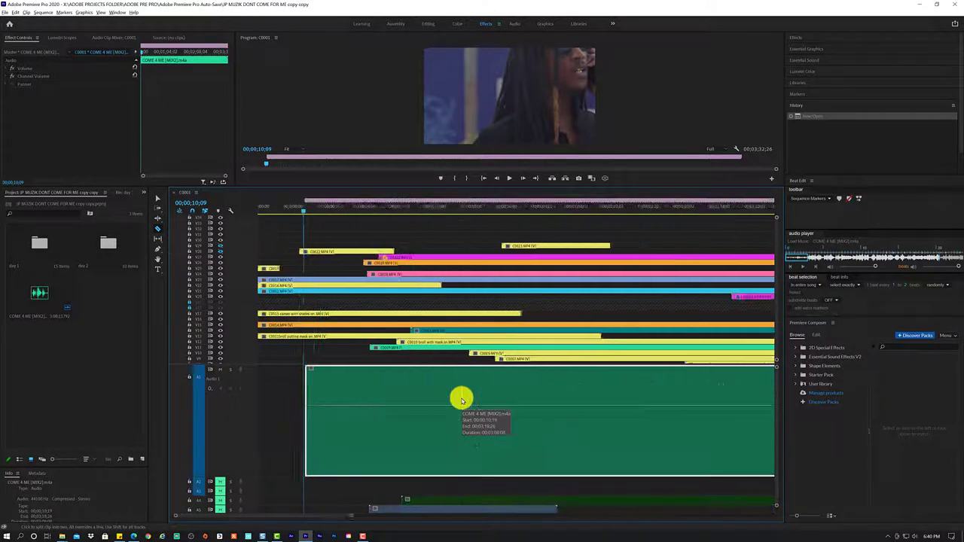
{"action": "scroll", "coordinate": [461, 398], "scroll_direction": "down", "scroll_amount": 4}
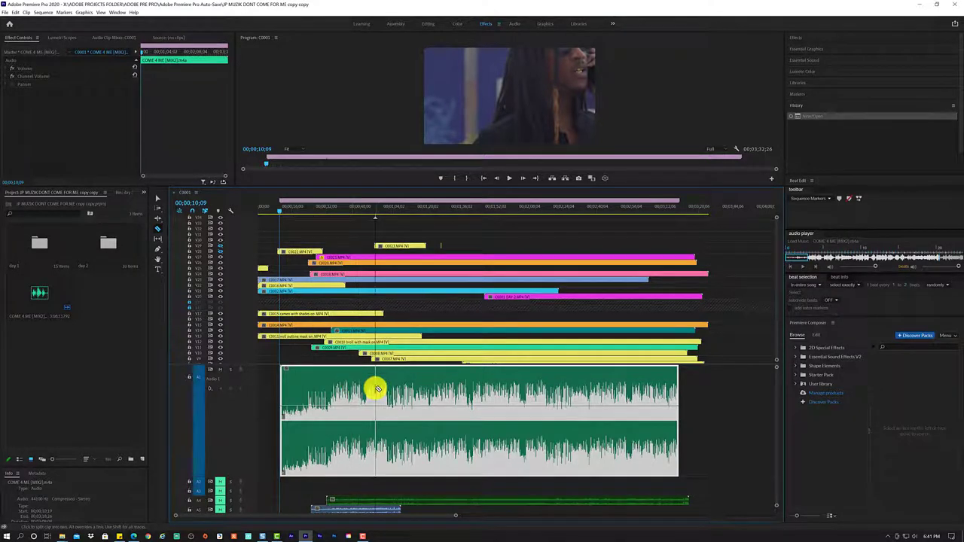
{"action": "scroll", "coordinate": [376, 389], "scroll_direction": "up", "scroll_amount": 3}
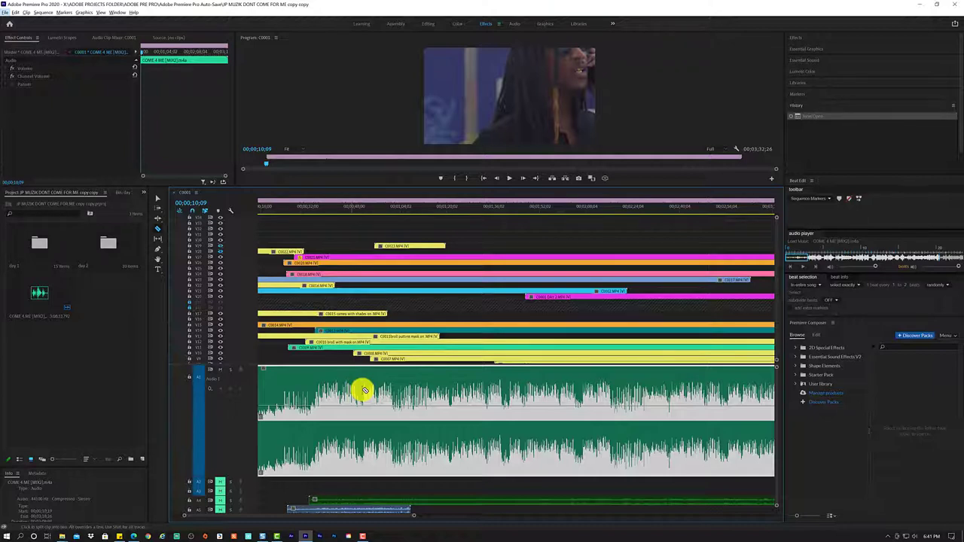
Razor the audio and video tracks at another point near the start, then zoom out.
{"action": "left_click", "coordinate": [310, 394], "text": "shift"}
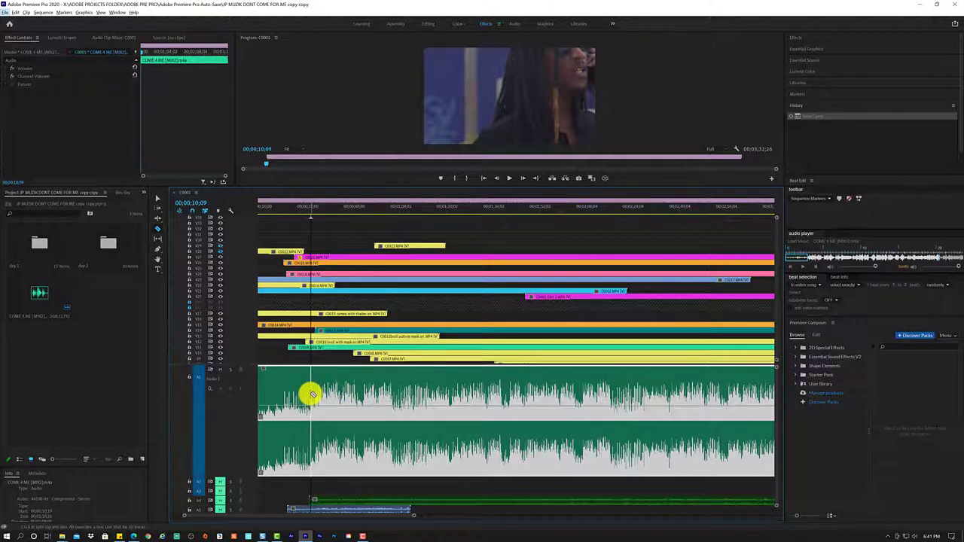
{"action": "key", "text": "minus"}
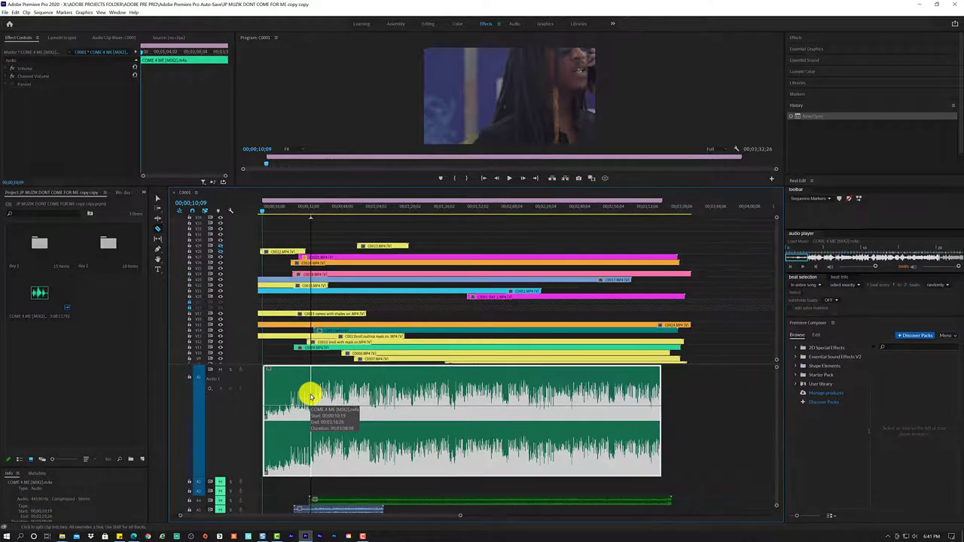
{"action": "key", "text": "minus"}
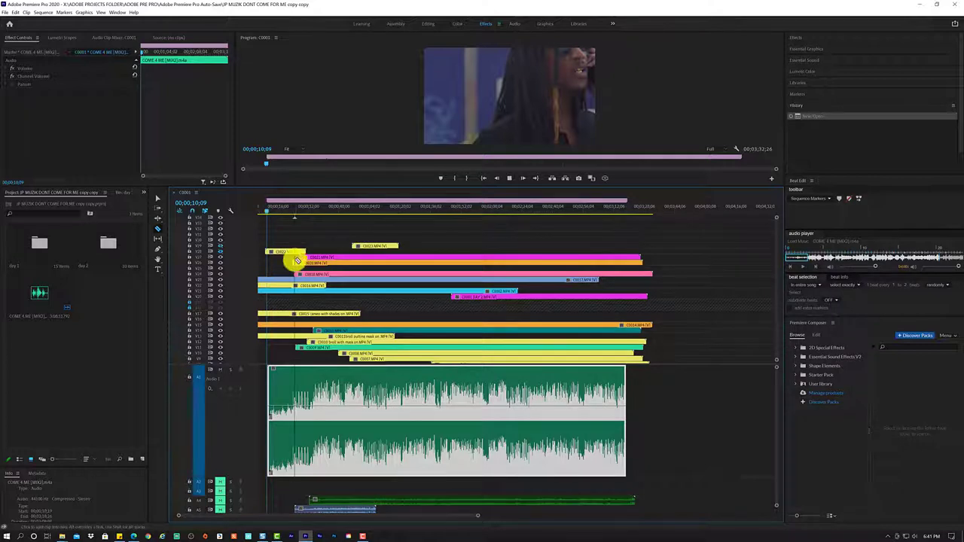
Play the sequence through to about 25 seconds, pausing and resuming along the way.
{"action": "key", "text": "space"}
{"action": "scroll", "coordinate": [298, 260], "scroll_direction": "left", "scroll_amount": 1}
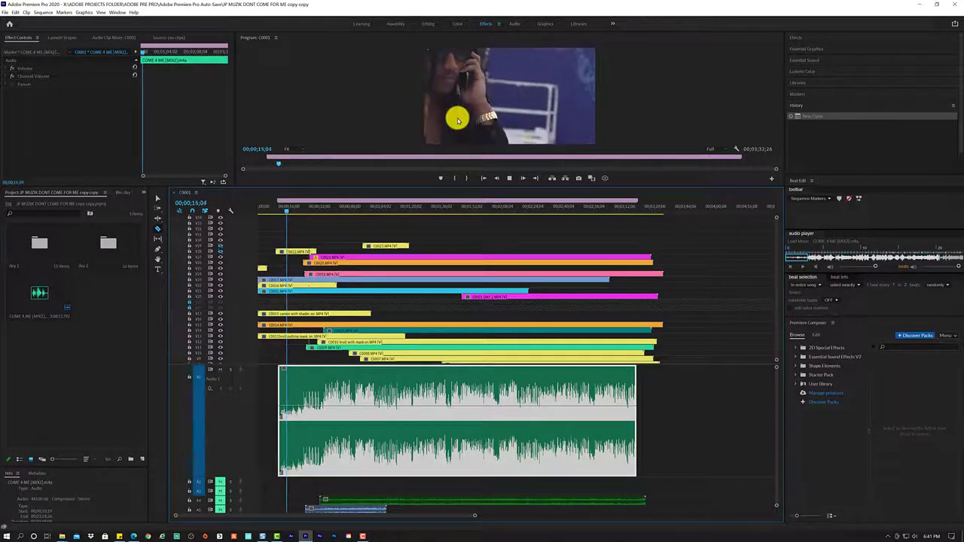
{"action": "left_click", "coordinate": [385, 230]}
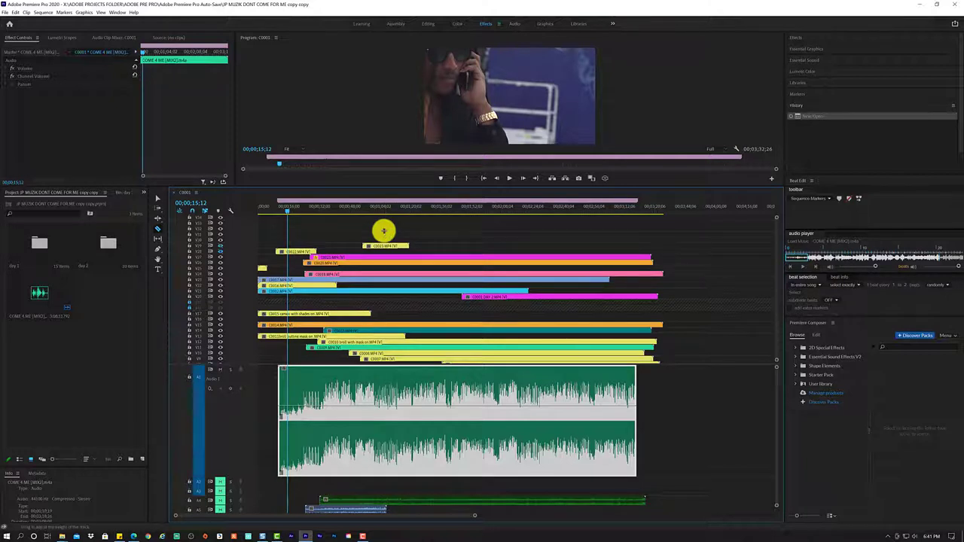
{"action": "left_click", "coordinate": [385, 231]}
{"action": "key", "text": "space"}
{"action": "key", "text": "space"}
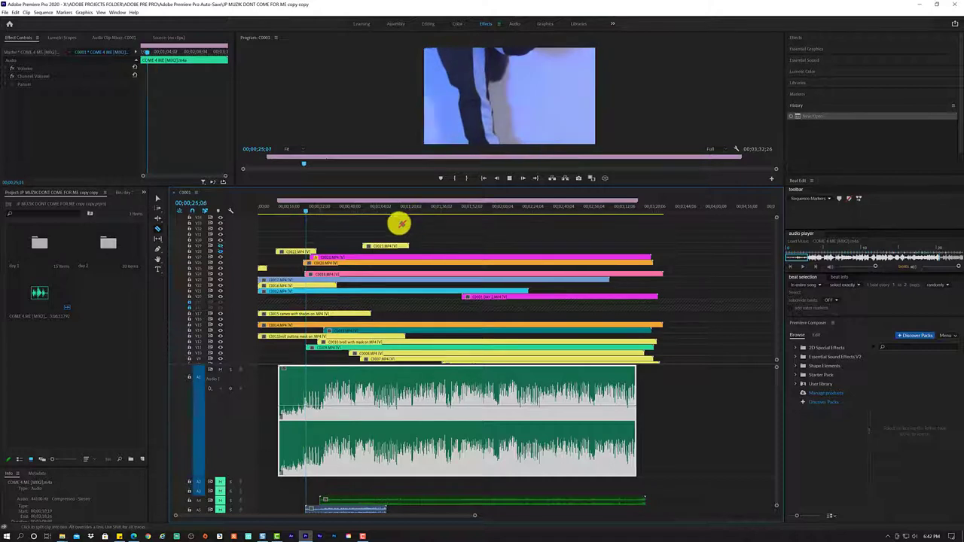
{"action": "key", "text": "space"}
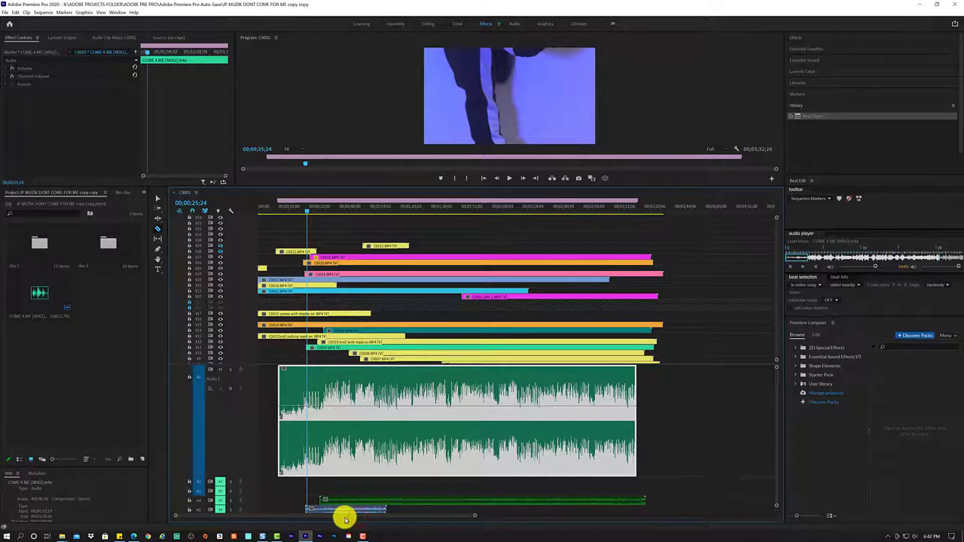
{"action": "left_click", "coordinate": [348, 518]}
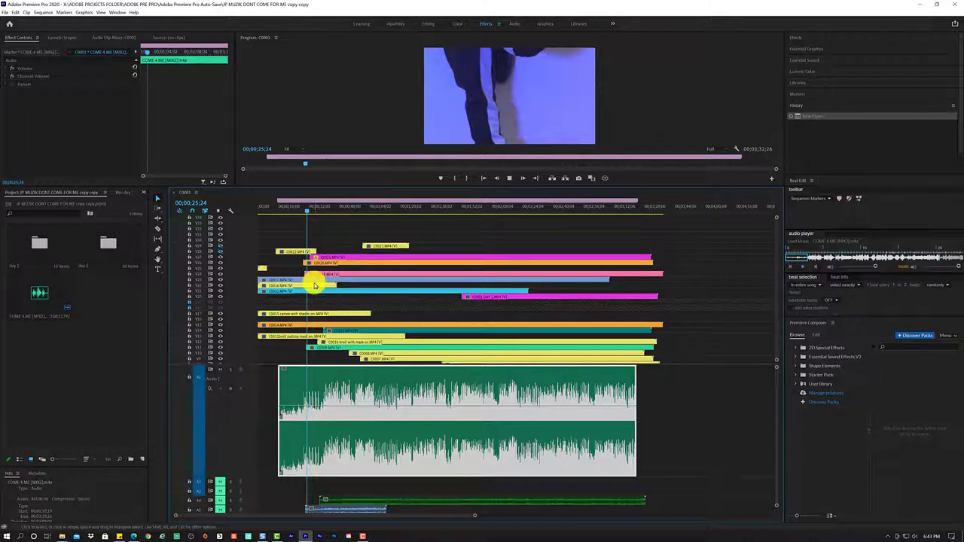
Preview the sequence, then hide one upper video track from the program output.
{"action": "key", "text": "space"}
{"action": "key", "text": "space"}
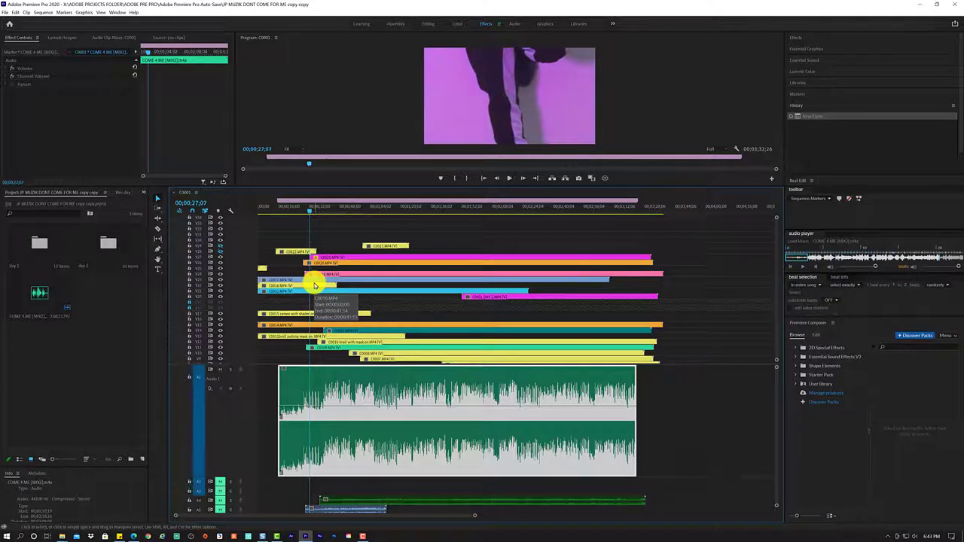
{"action": "key", "text": "space"}
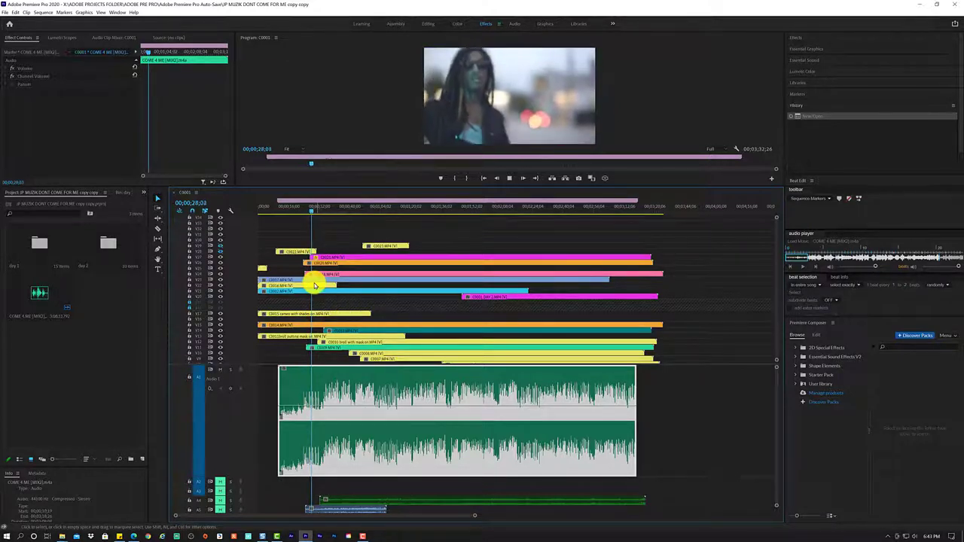
{"action": "key", "text": "space"}
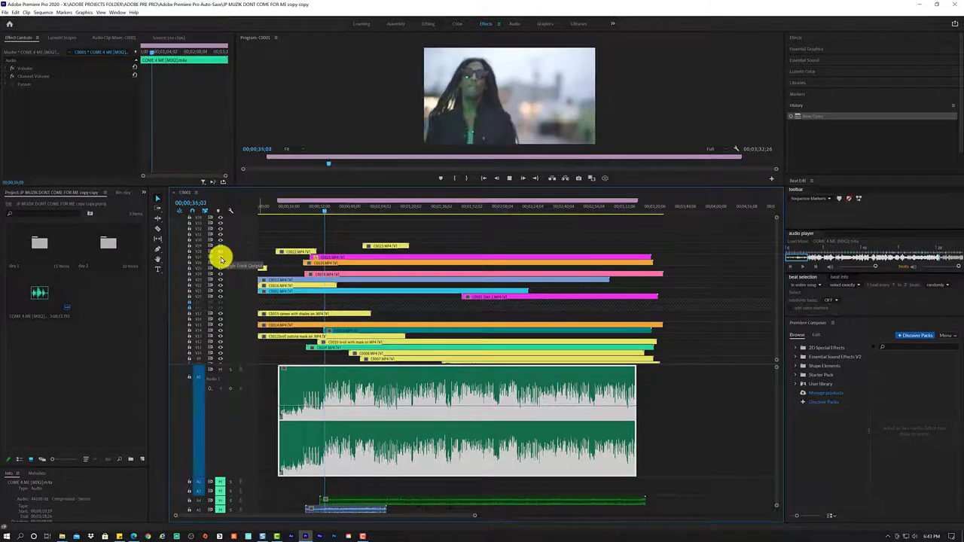
{"action": "key", "text": "space"}
{"action": "left_click", "coordinate": [221, 260]}
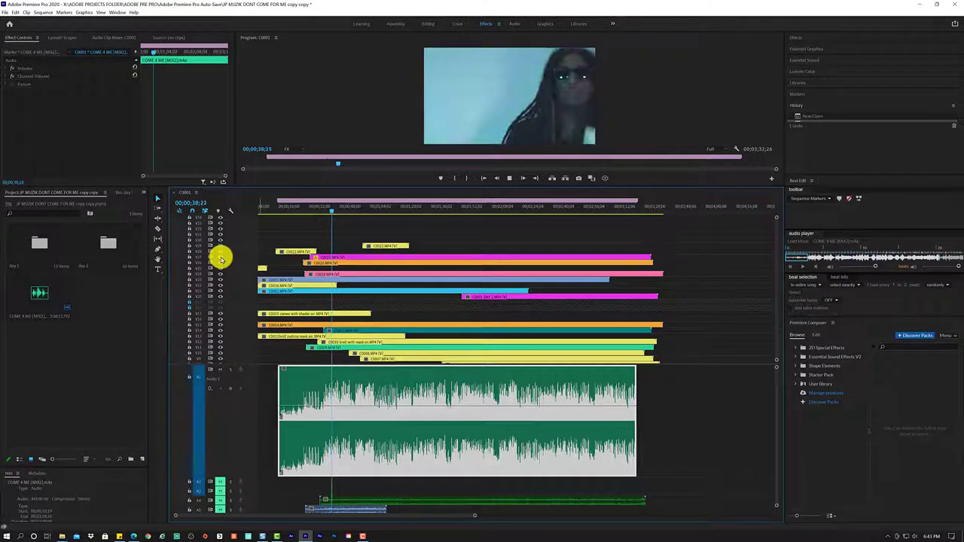
Continue playing the sequence to around 53 seconds.
{"action": "key", "text": "space"}
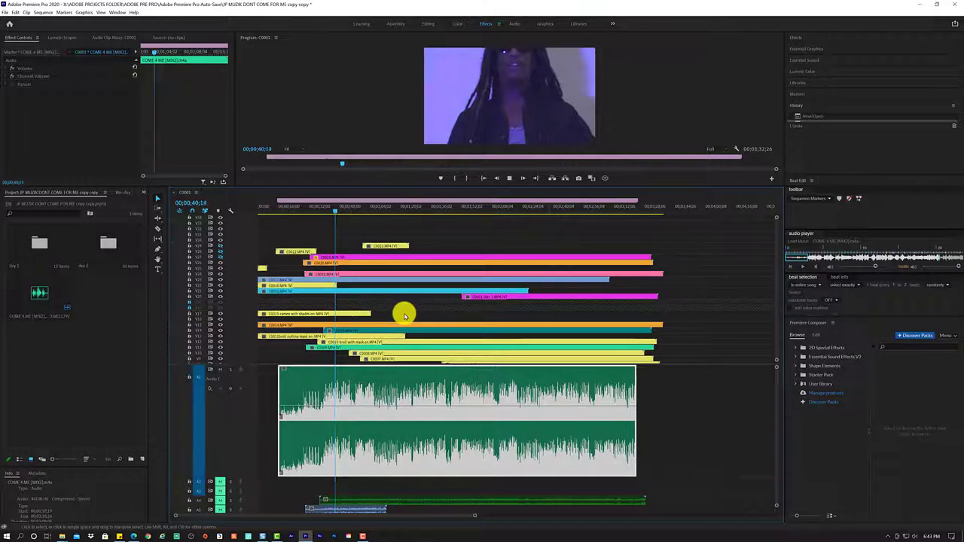
{"action": "left_click_drag", "start_coordinate": [777, 235], "coordinate": [783, 203]}
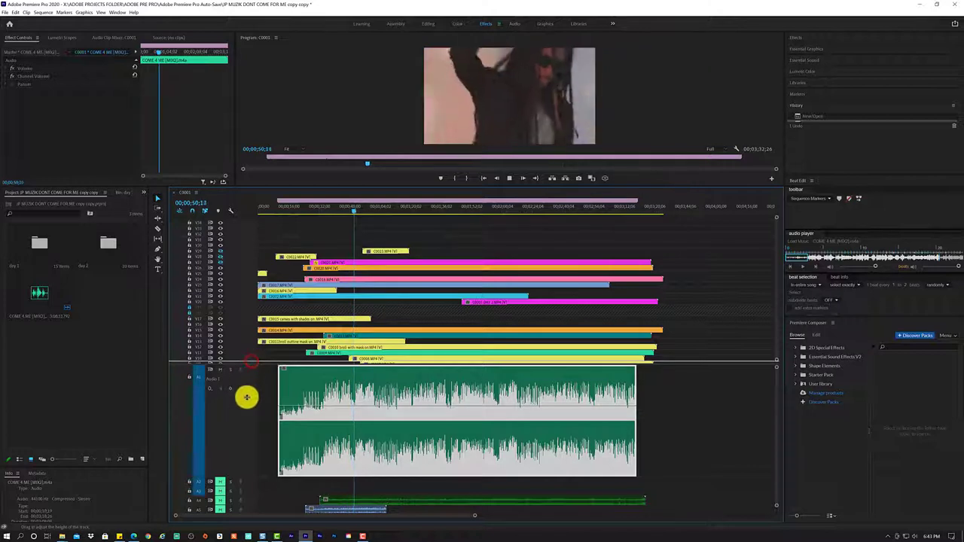
{"action": "left_click", "coordinate": [256, 365]}
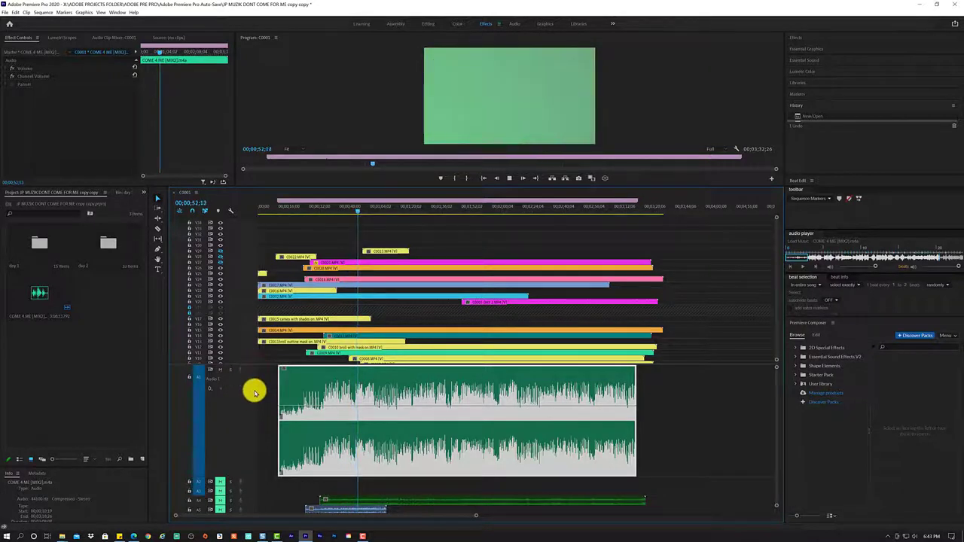
{"action": "left_click", "coordinate": [250, 362]}
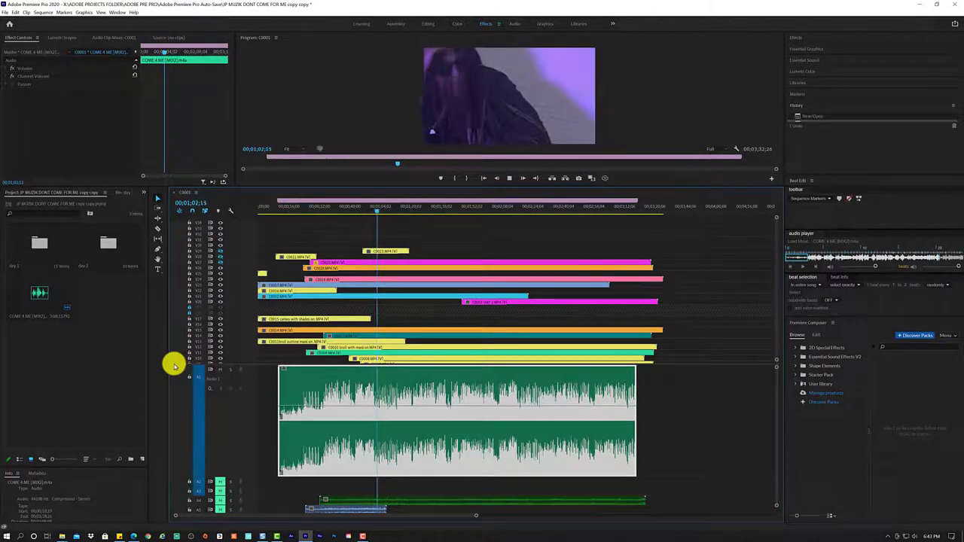
Enlarge the video track area and stop playback at 01;21;01 in the Editing workspace.
{"action": "left_click_drag", "start_coordinate": [173, 366], "coordinate": [168, 394]}
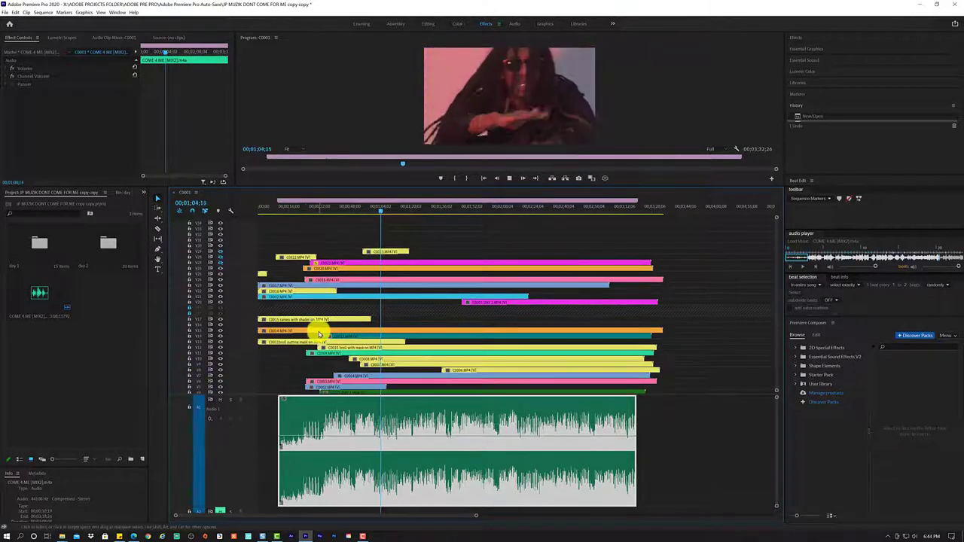
{"action": "scroll", "coordinate": [316, 333], "scroll_direction": "down", "scroll_amount": 1}
{"action": "scroll", "coordinate": [318, 331], "scroll_direction": "up", "scroll_amount": 1}
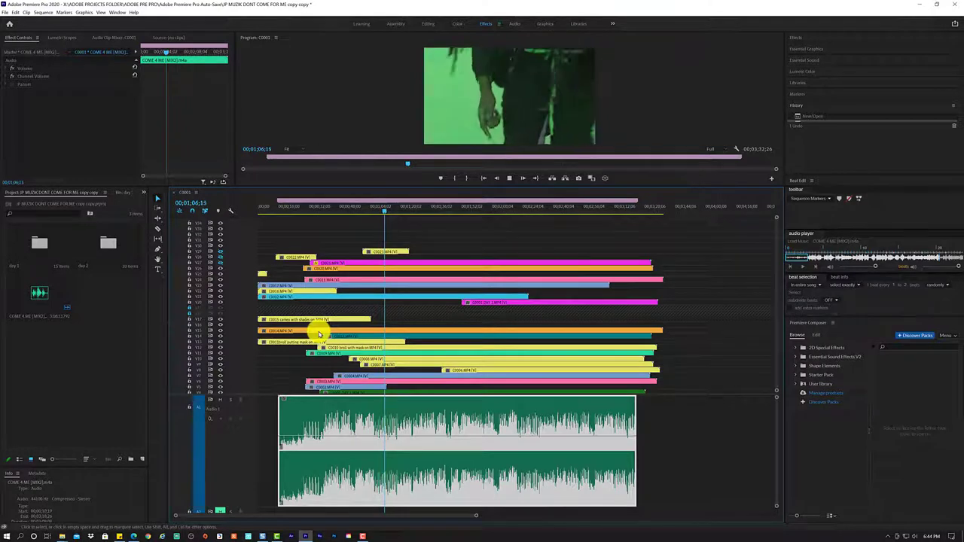
{"action": "left_click_drag", "start_coordinate": [773, 255], "coordinate": [774, 284]}
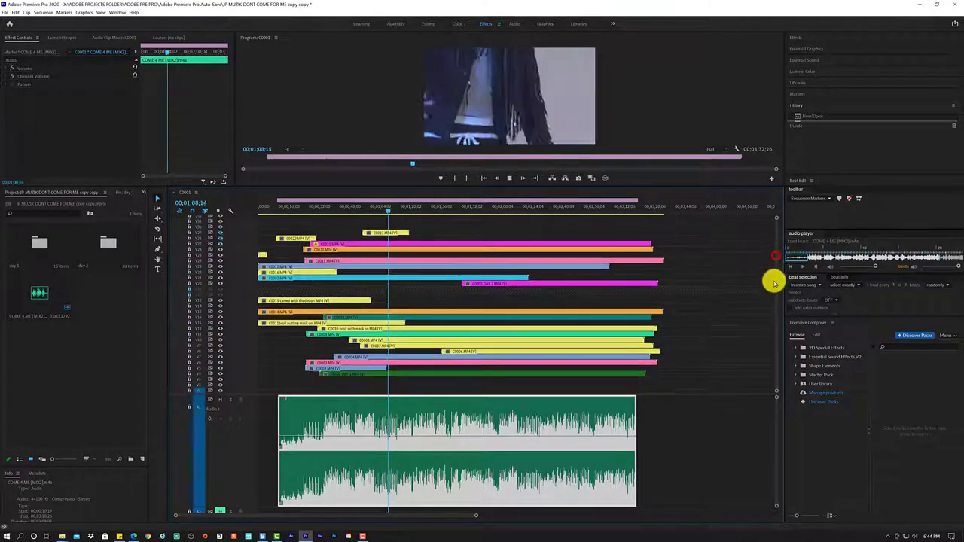
{"action": "left_click", "coordinate": [514, 180]}
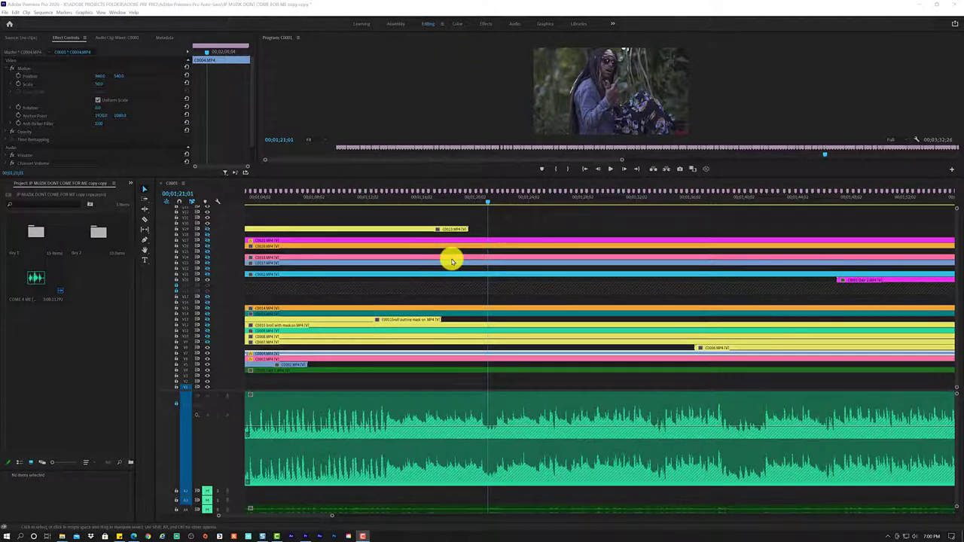
Turn on snapping and razor the song audio at the playhead near 01;21;01.
{"action": "left_click", "coordinate": [169, 7]}
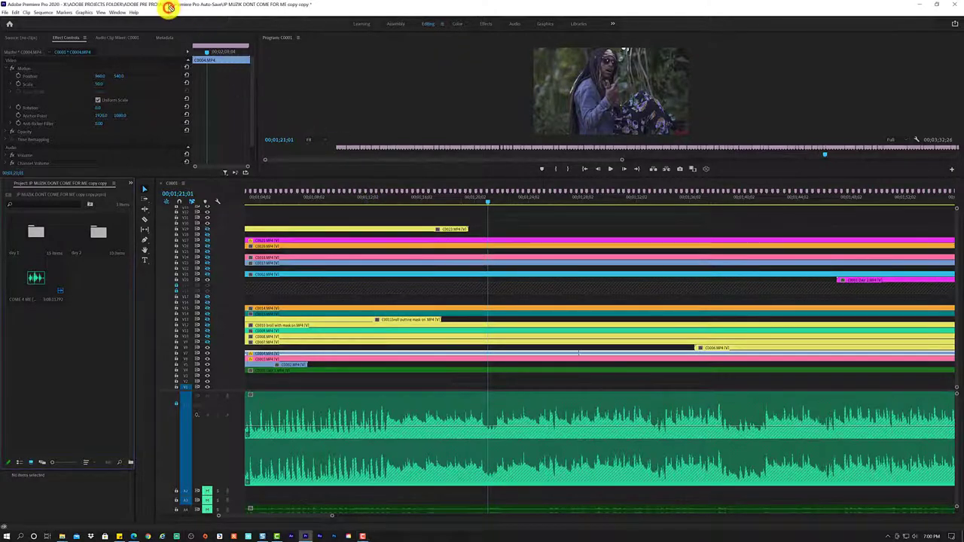
{"action": "key", "text": "c"}
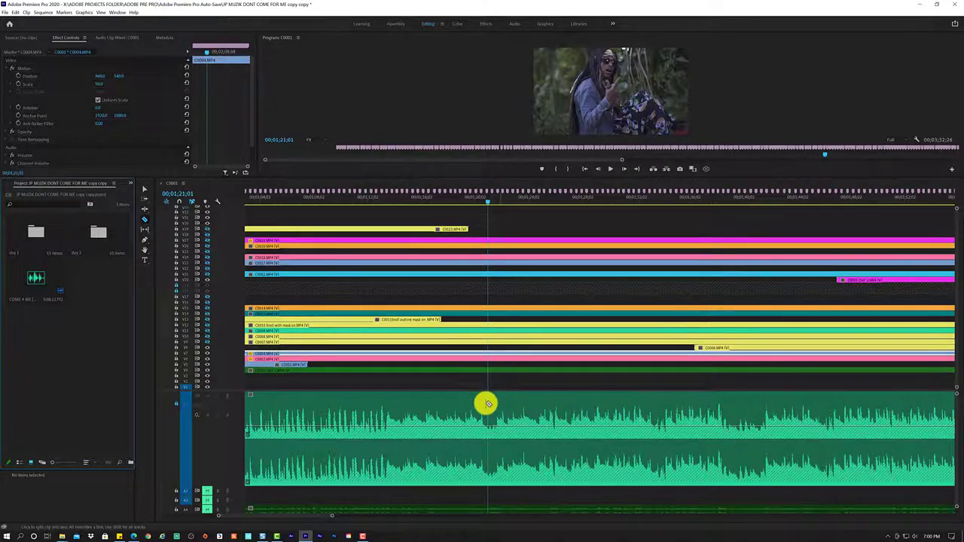
{"action": "left_click", "coordinate": [176, 404]}
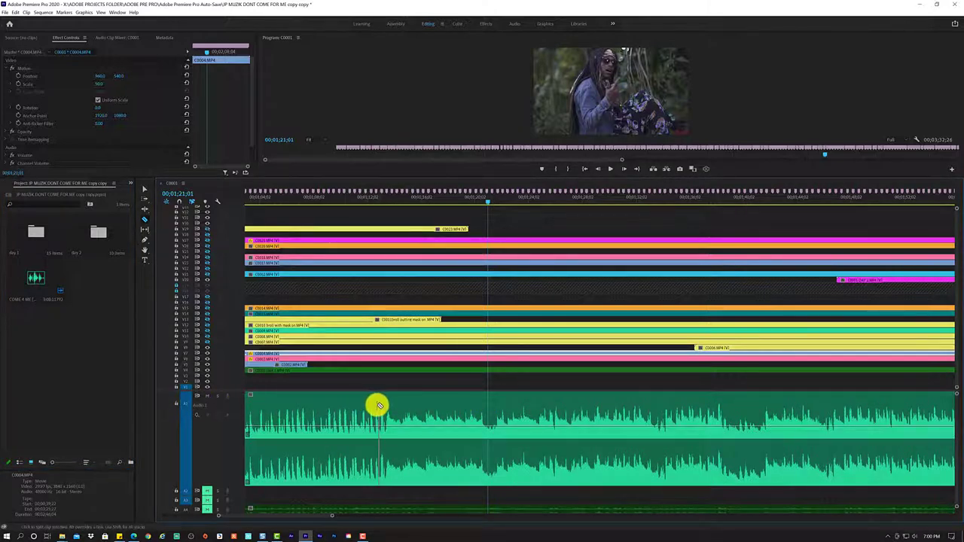
{"action": "key", "text": "v"}
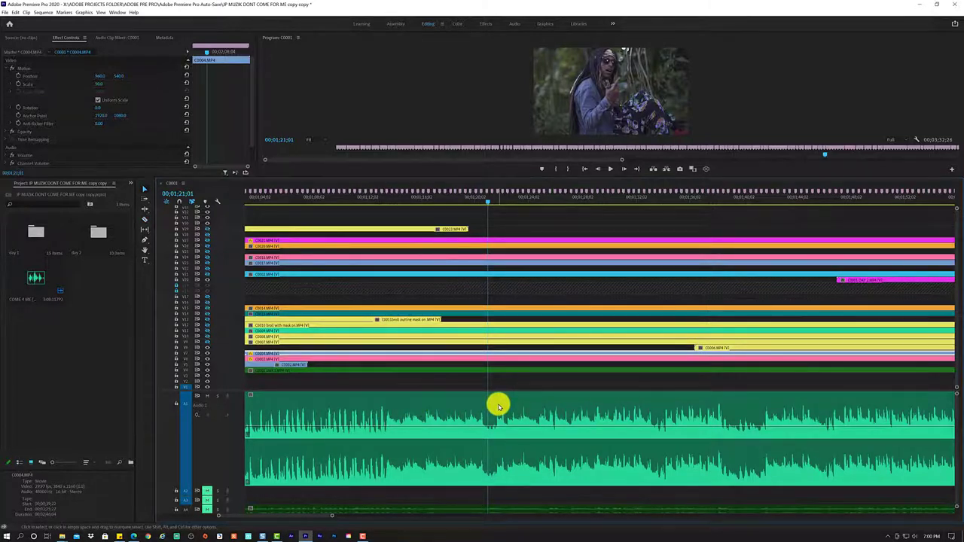
{"action": "key", "text": "c"}
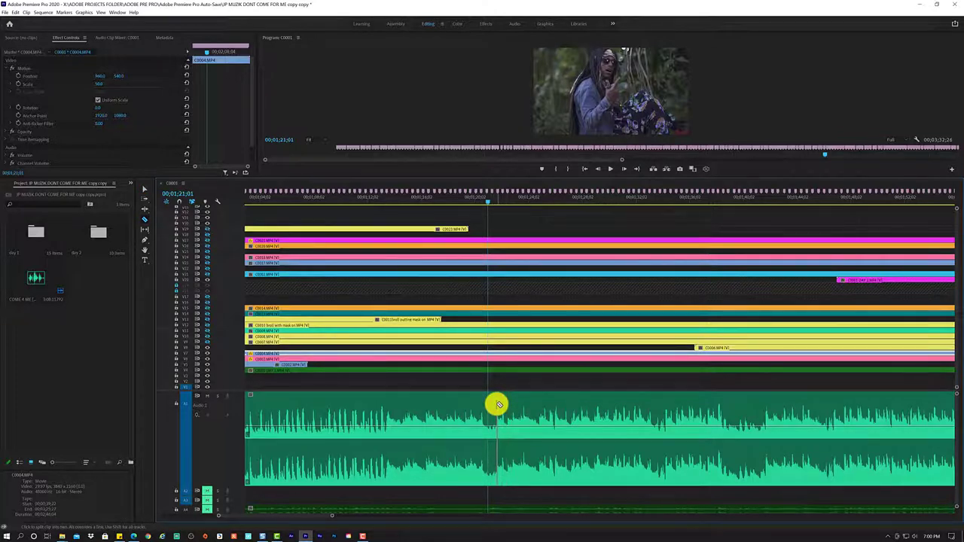
{"action": "left_click", "coordinate": [178, 202]}
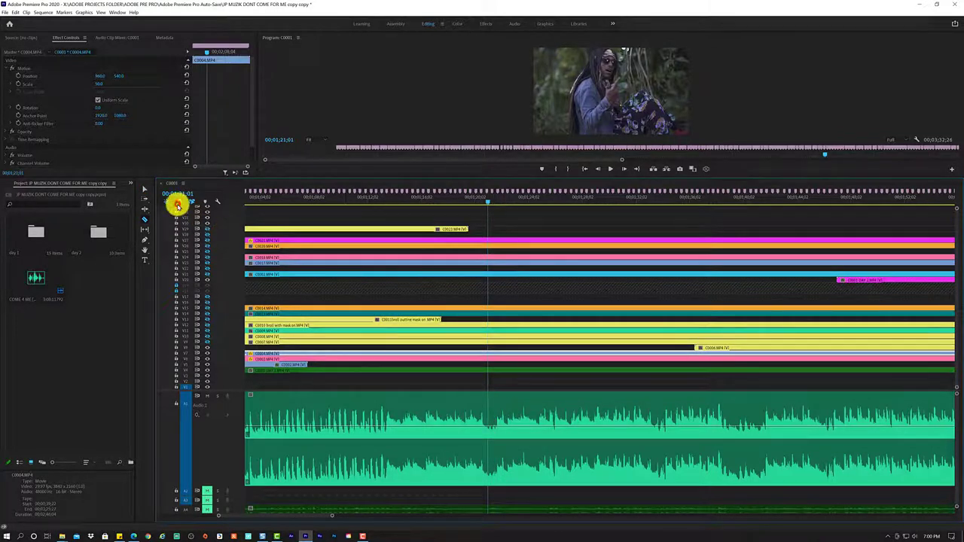
{"action": "left_click", "coordinate": [488, 412]}
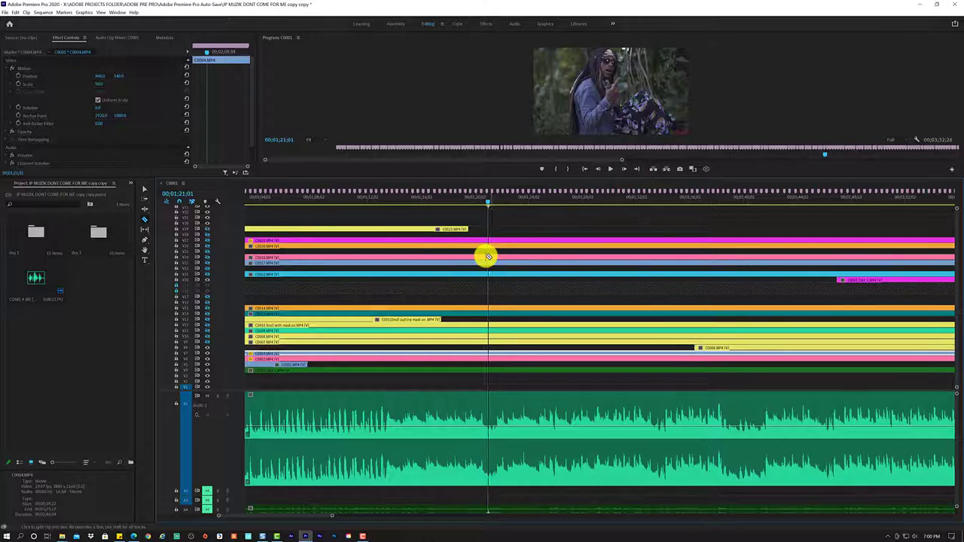
Preview from about 01;11, then lock the video track holding C0023.
{"action": "left_click", "coordinate": [610, 168]}
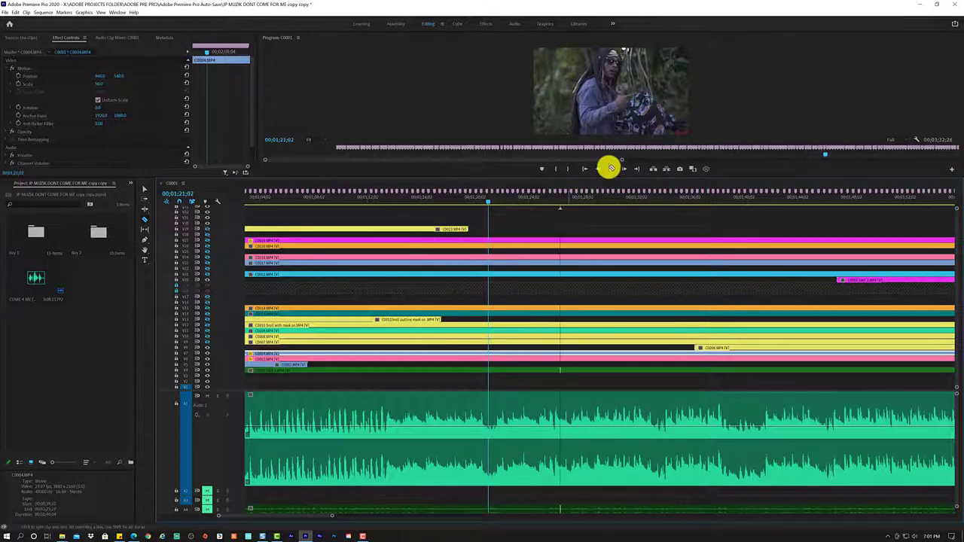
{"action": "left_click", "coordinate": [610, 169]}
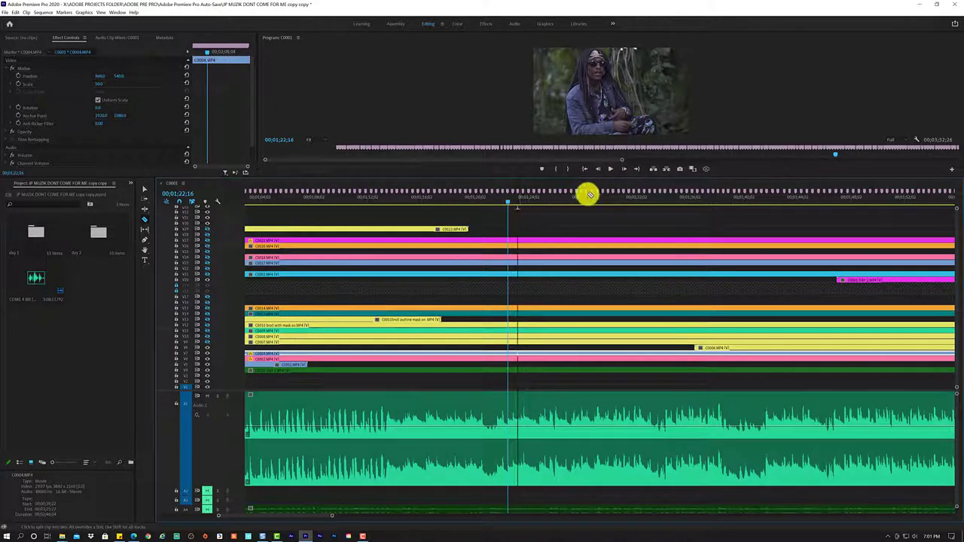
{"action": "key", "text": "space"}
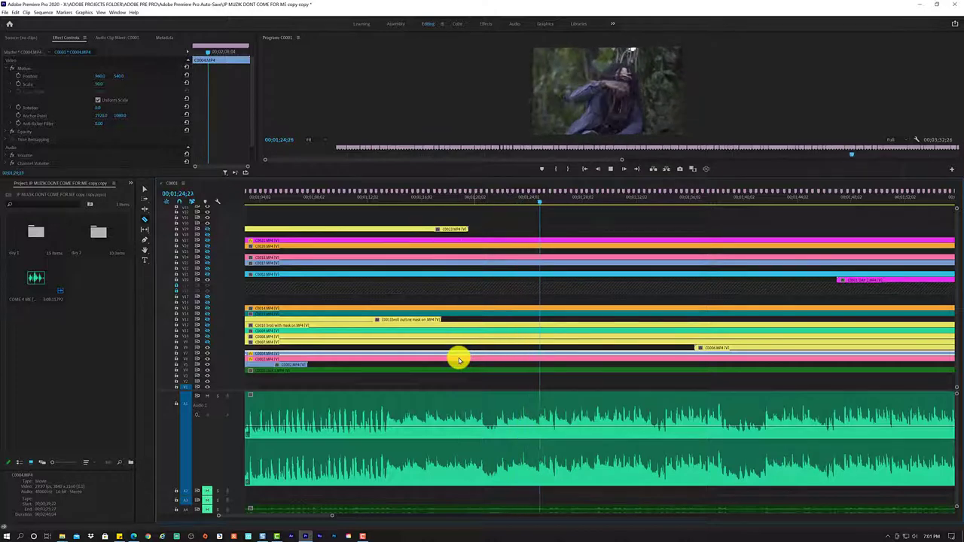
{"action": "left_click", "coordinate": [355, 202]}
{"action": "key", "text": "space"}
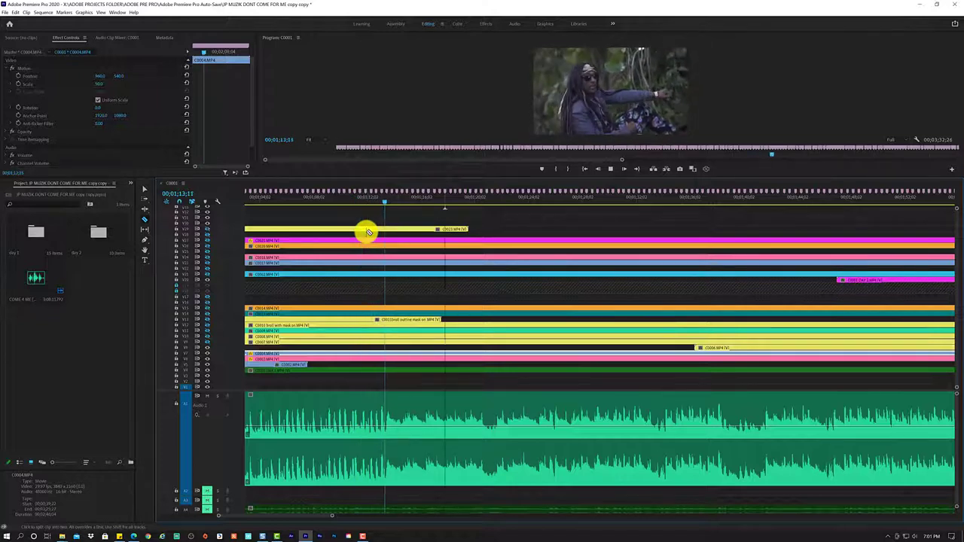
{"action": "key", "text": "space"}
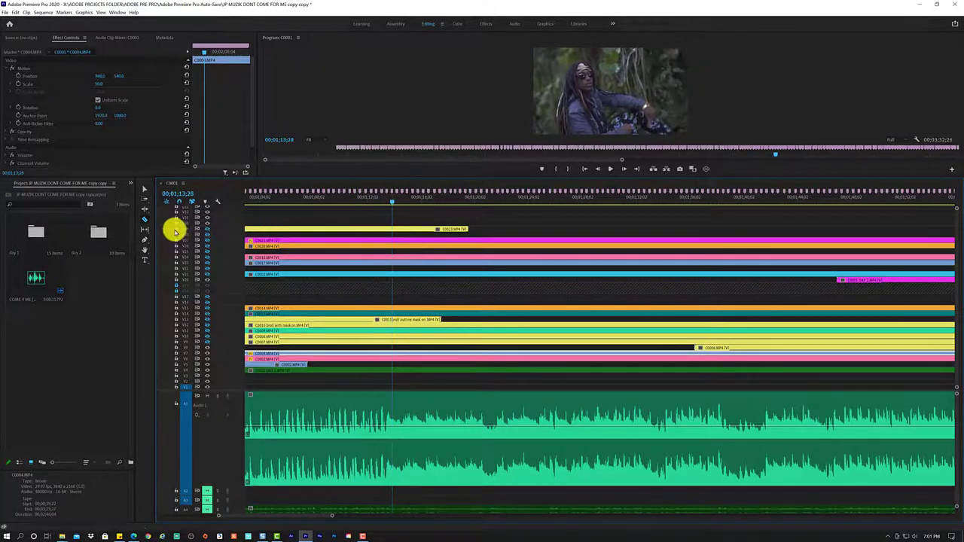
{"action": "left_click", "coordinate": [176, 231]}
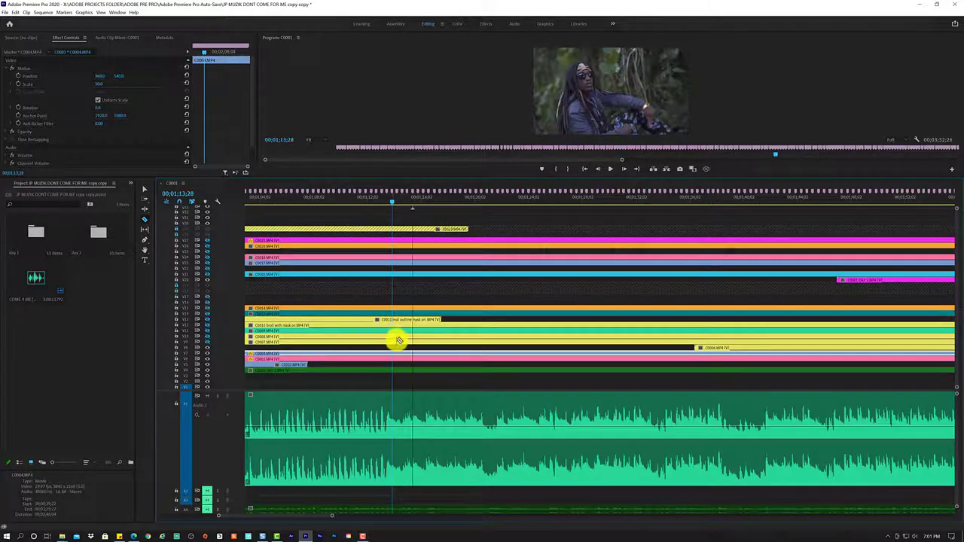
{"action": "key", "text": "v"}
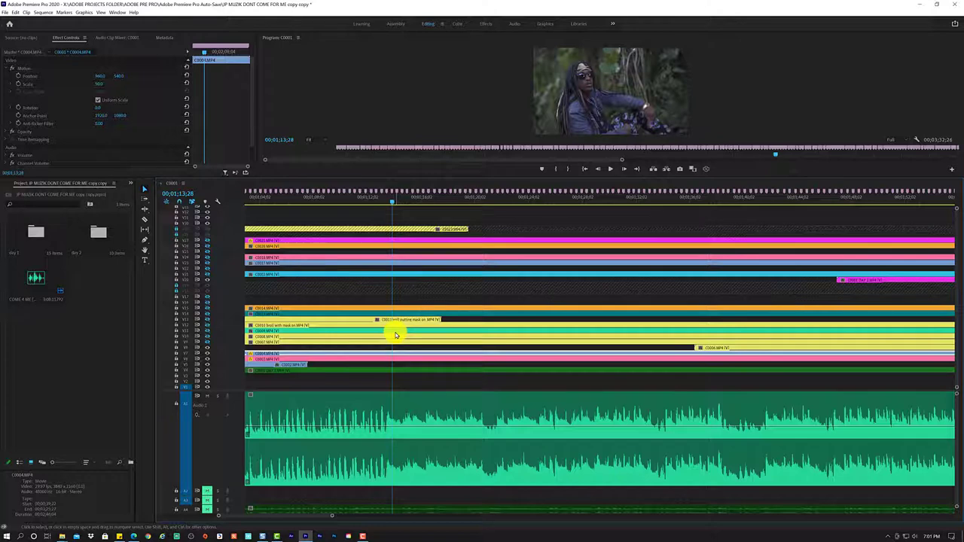
Move the C0009 clip up onto the top video track.
{"action": "left_click", "coordinate": [395, 335]}
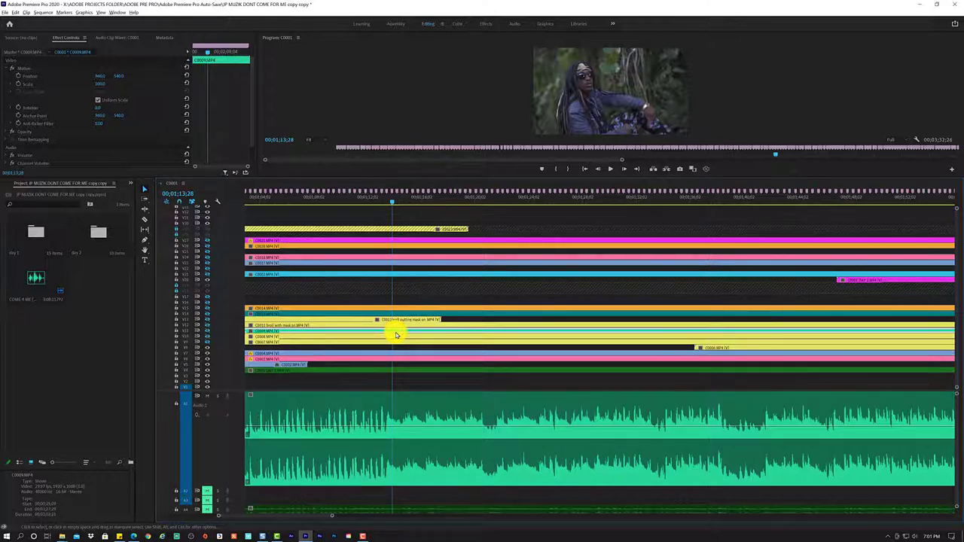
{"action": "left_click_drag", "start_coordinate": [394, 334], "coordinate": [387, 223]}
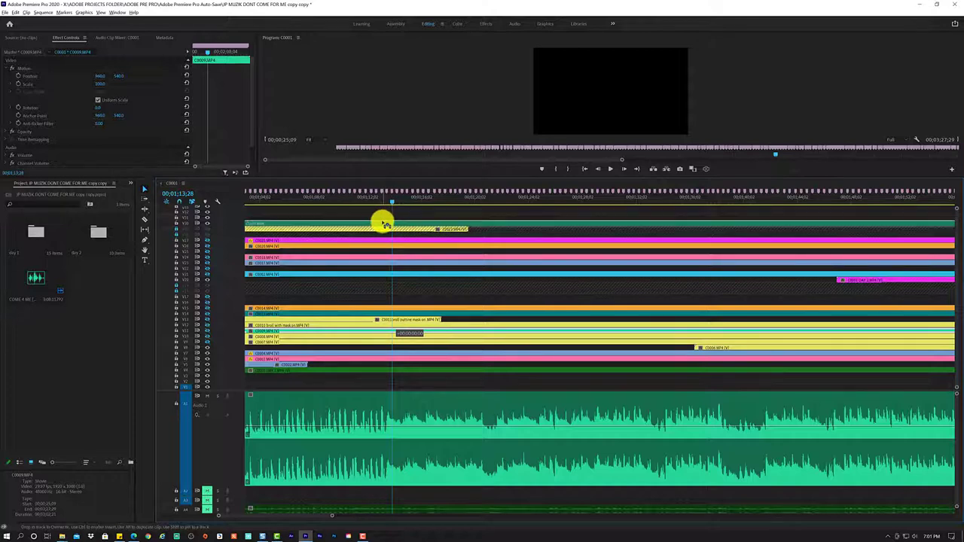
{"action": "left_click_drag", "start_coordinate": [387, 223], "coordinate": [382, 224]}
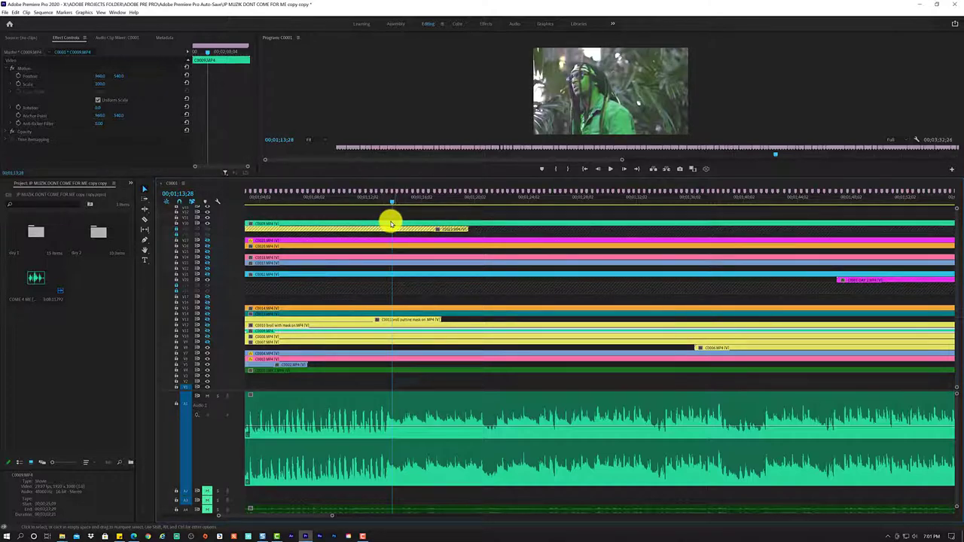
Razor C0009 at the playhead near 01;13;28 and delete its leading piece.
{"action": "key", "text": "c"}
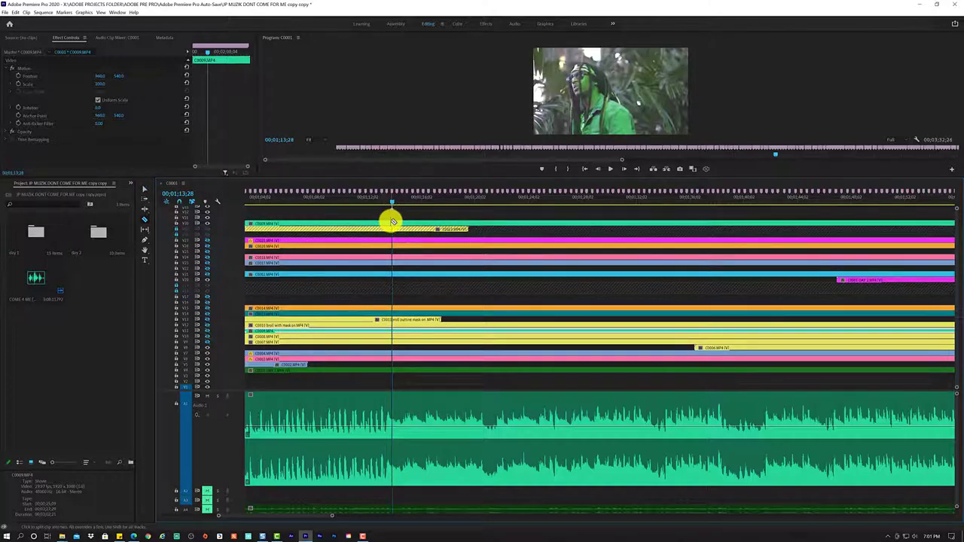
{"action": "left_click", "coordinate": [392, 221]}
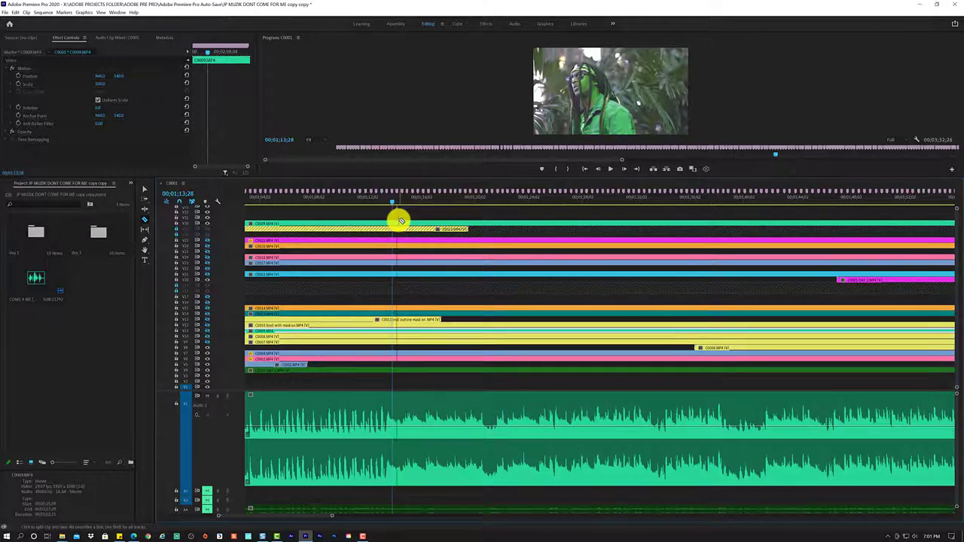
{"action": "left_click", "coordinate": [394, 221]}
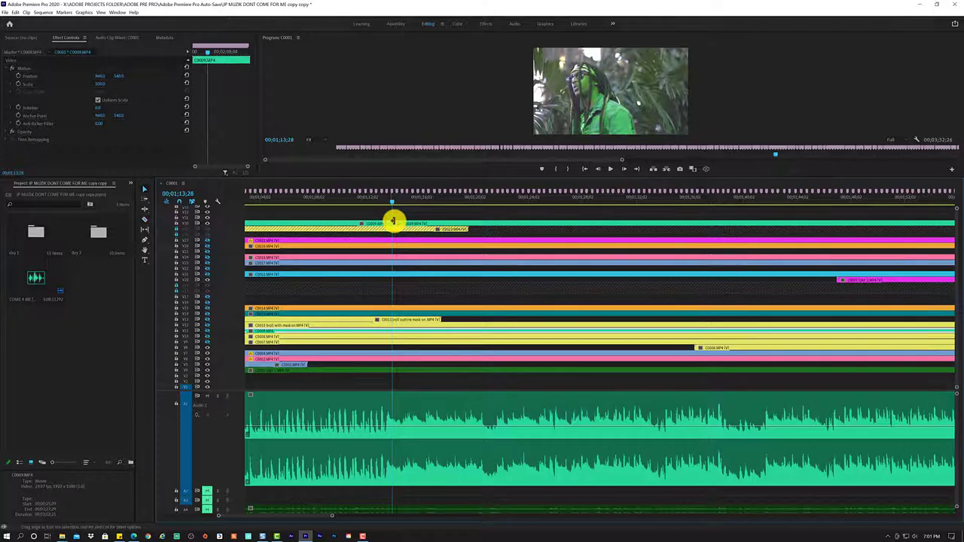
{"action": "left_click", "coordinate": [382, 223]}
{"action": "key", "text": "Delete"}
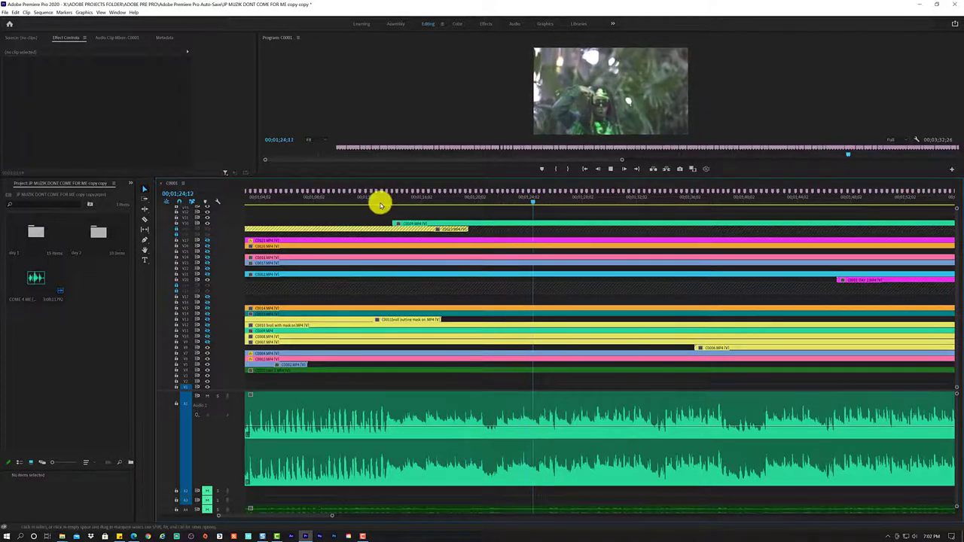
Cut top-track C0009 at two points and delete the middle piece around 01;22–01;26.
{"action": "left_click", "coordinate": [380, 202]}
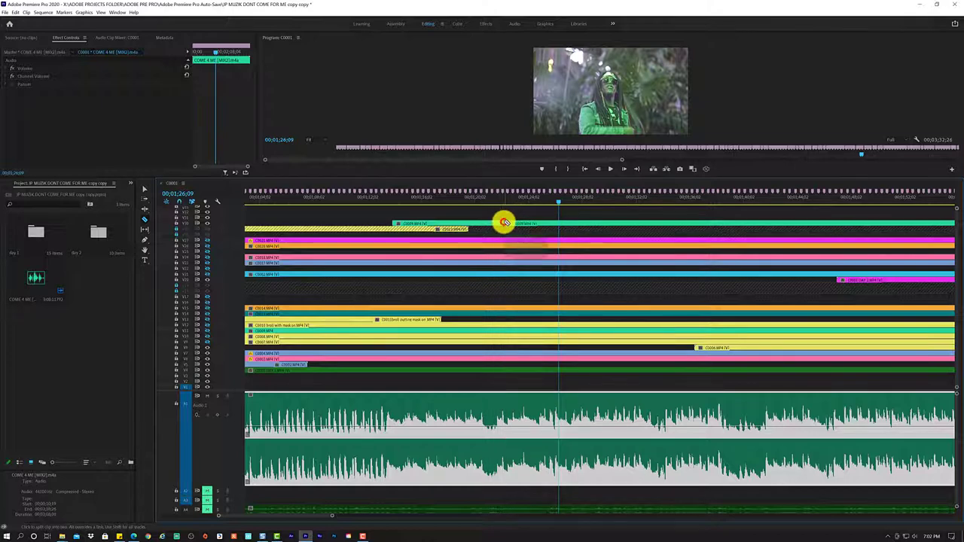
{"action": "left_click", "coordinate": [505, 223]}
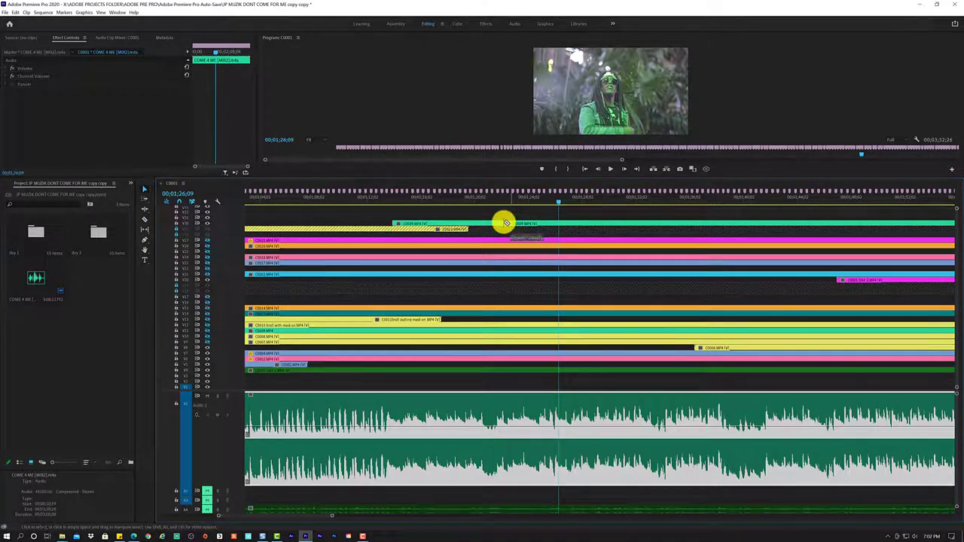
{"action": "left_click", "coordinate": [558, 219]}
{"action": "key", "text": "Delete"}
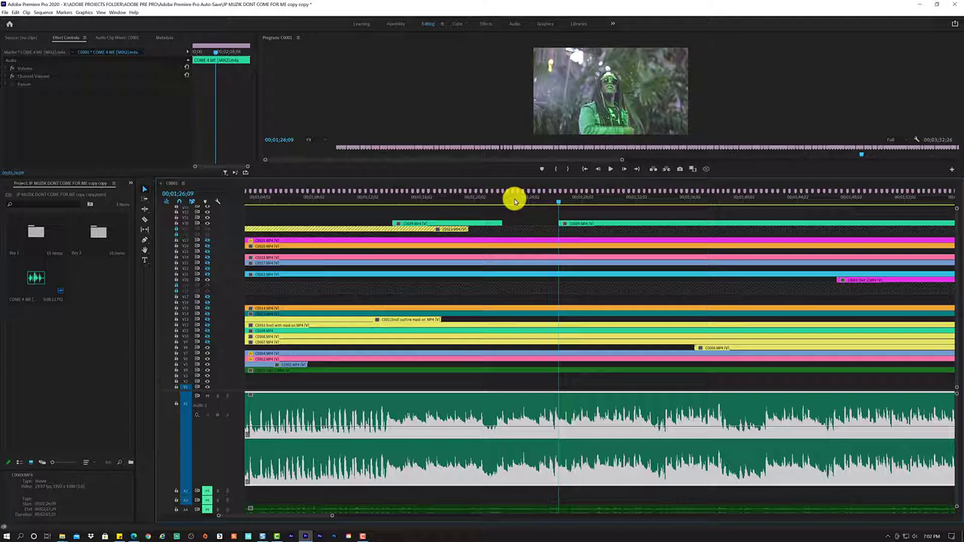
Play back from about 01;13 to review the gap in C0009.
{"action": "left_click", "coordinate": [554, 202]}
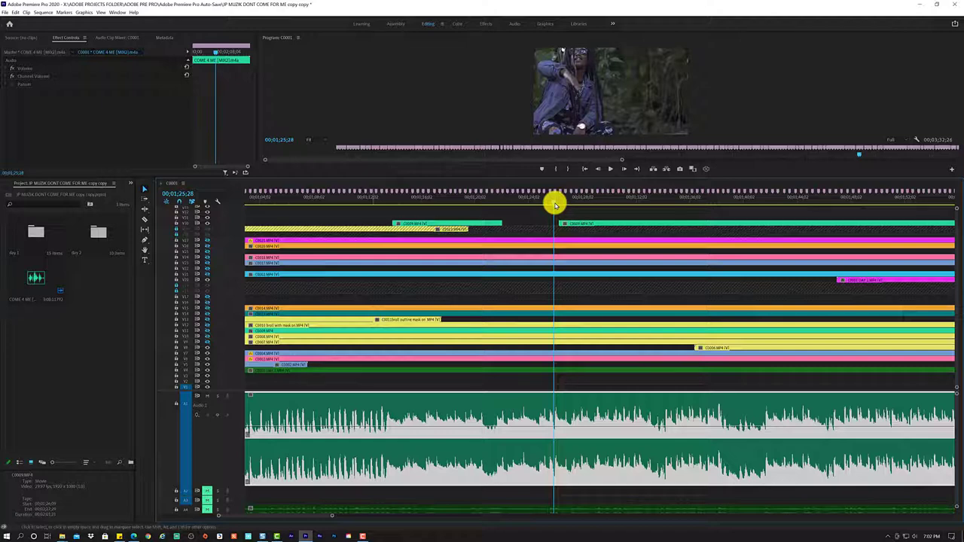
{"action": "left_click", "coordinate": [387, 202]}
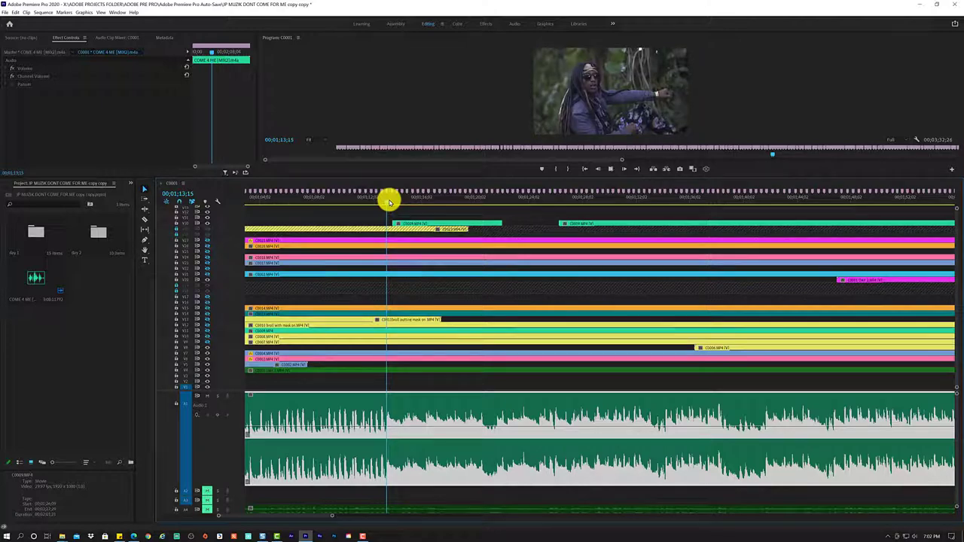
{"action": "key", "text": "space"}
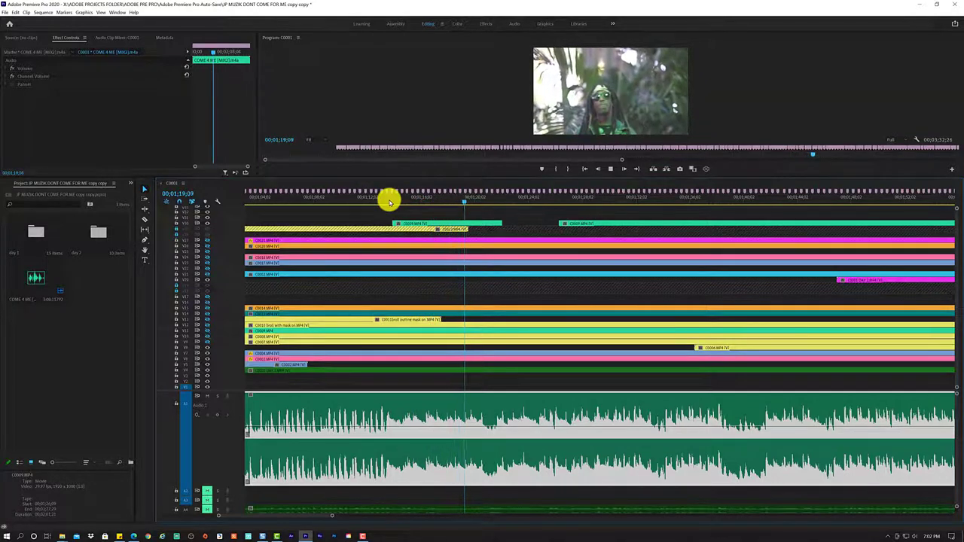
{"action": "key", "text": "space"}
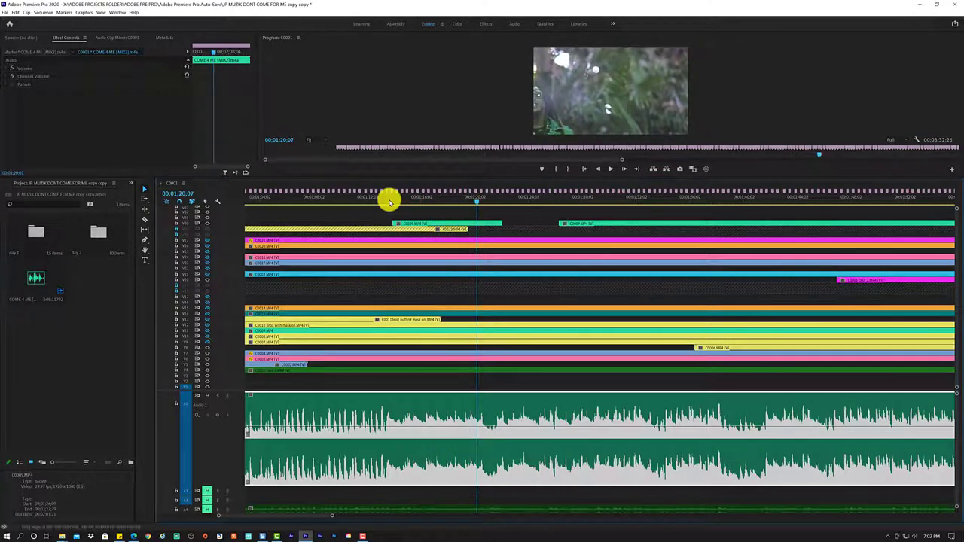
{"action": "left_click", "coordinate": [486, 223]}
Split the top-track C0009 clip at the playhead near 00;01;14;20.
{"action": "left_click", "coordinate": [400, 199]}
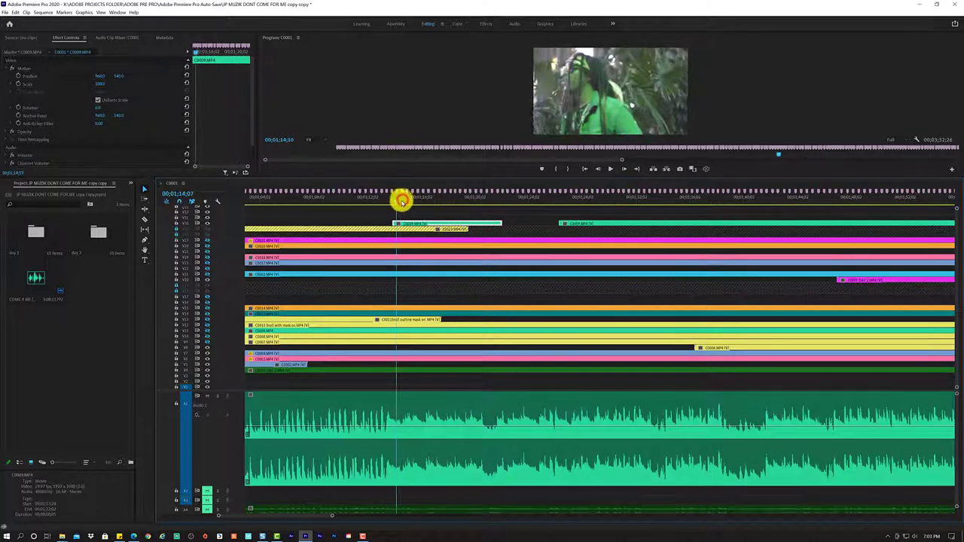
{"action": "left_click_drag", "start_coordinate": [402, 201], "coordinate": [404, 217]}
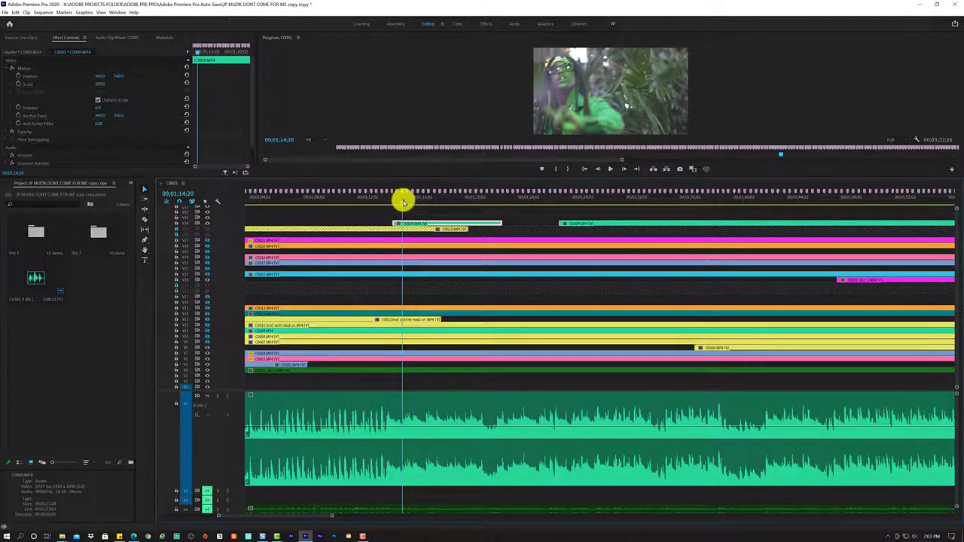
{"action": "left_click_drag", "start_coordinate": [403, 198], "coordinate": [403, 199]}
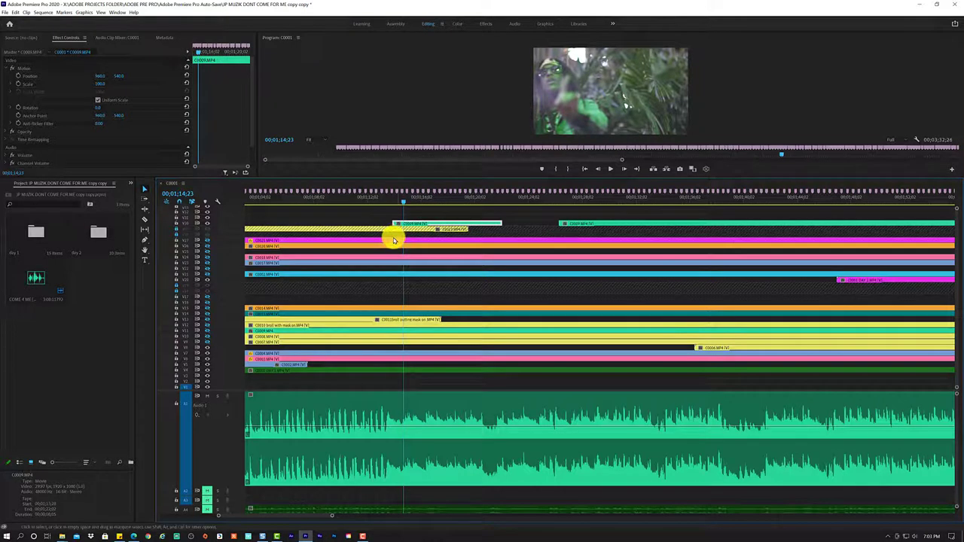
{"action": "key", "text": "c"}
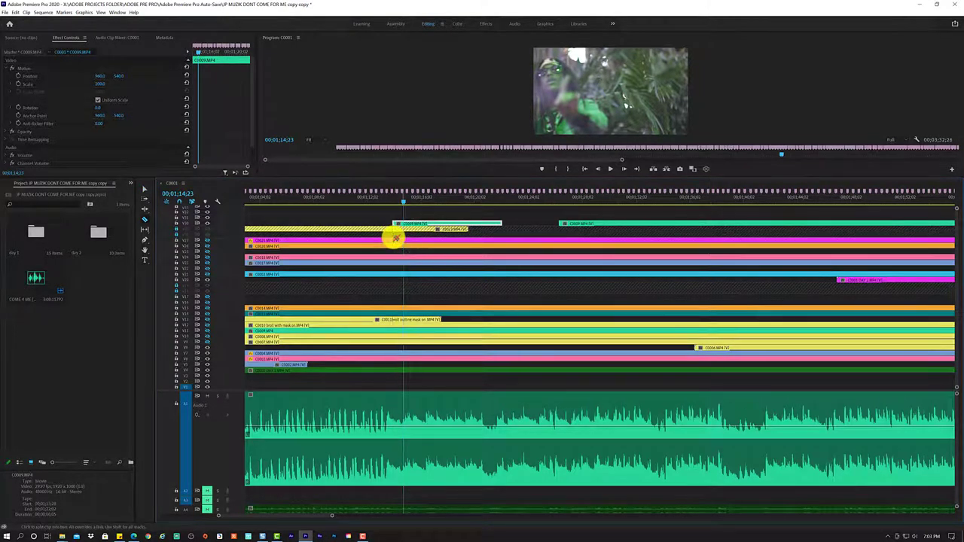
{"action": "left_click", "coordinate": [402, 223]}
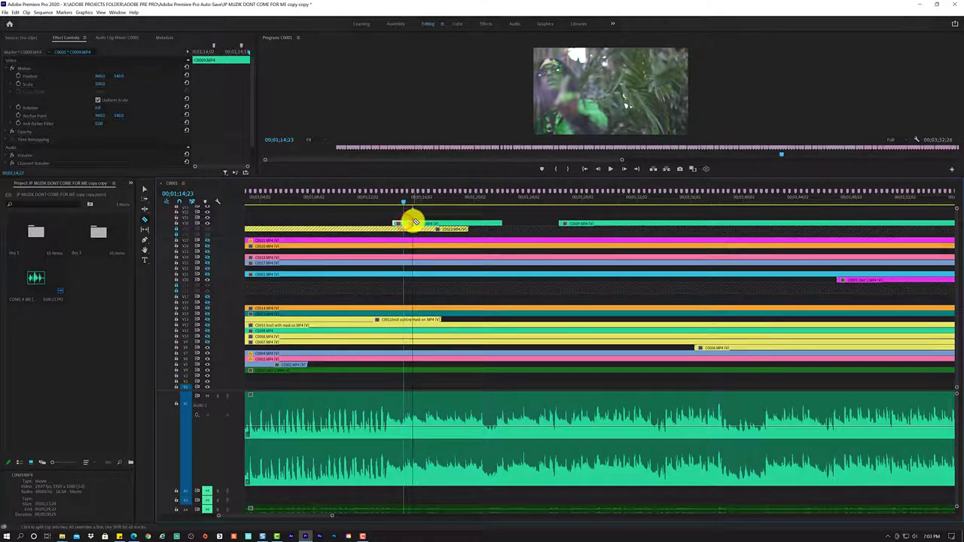
{"action": "key", "text": "v"}
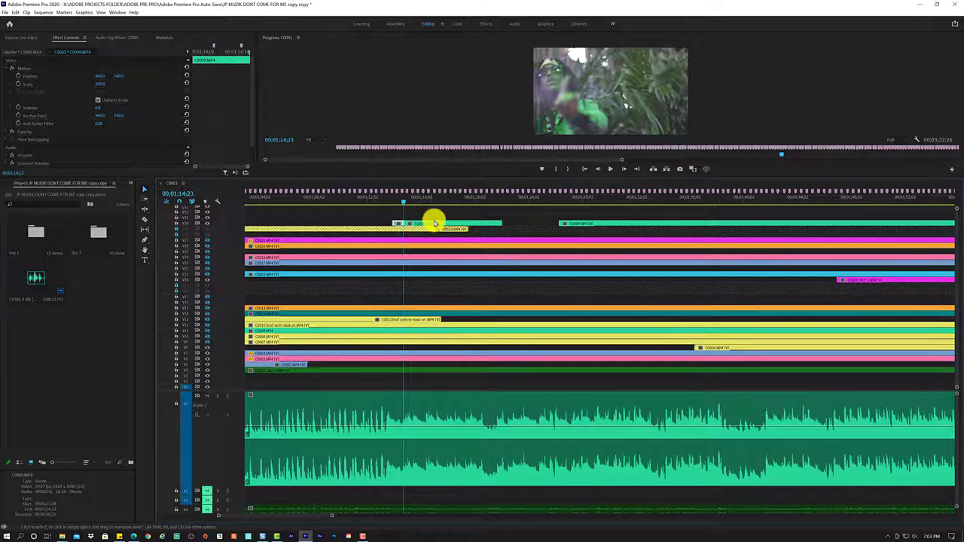
Set Scale to 50 in Effect Controls for the piece after the cut.
{"action": "left_click", "coordinate": [434, 223]}
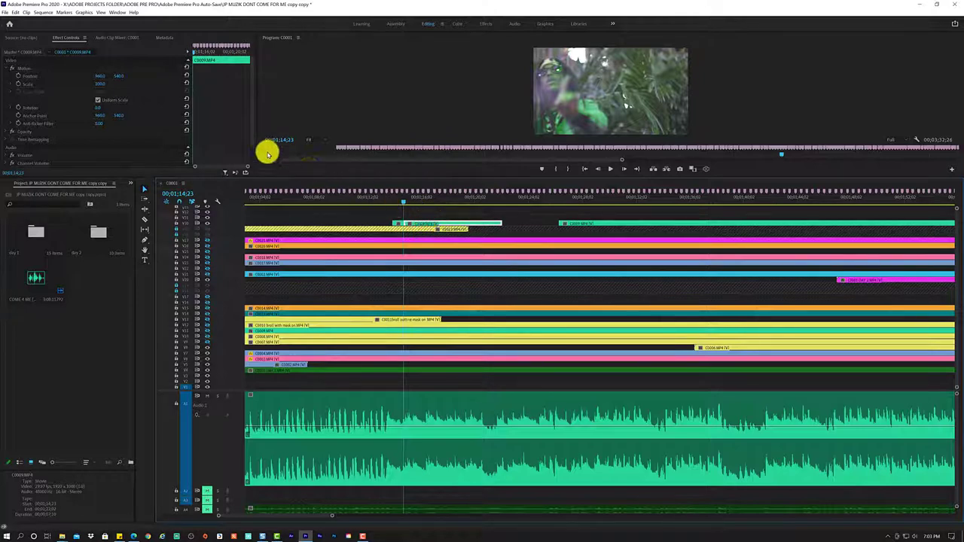
{"action": "left_click", "coordinate": [101, 83]}
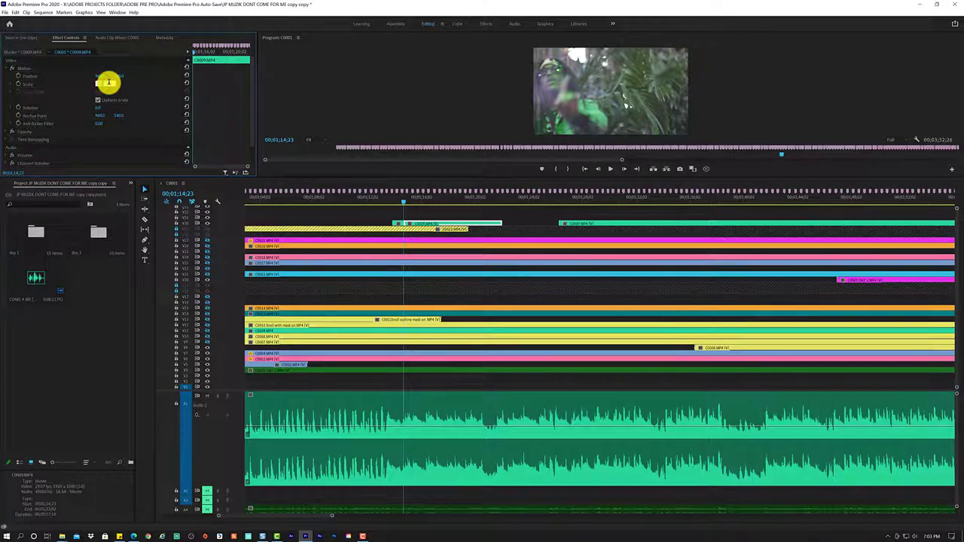
{"action": "type", "text": "50"}
{"action": "key", "text": "Return"}
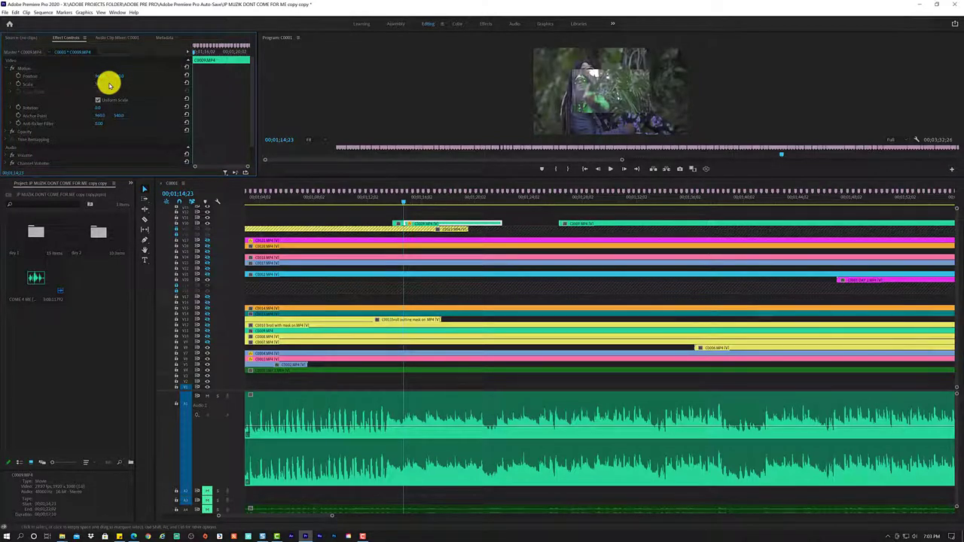
{"action": "left_click", "coordinate": [432, 229]}
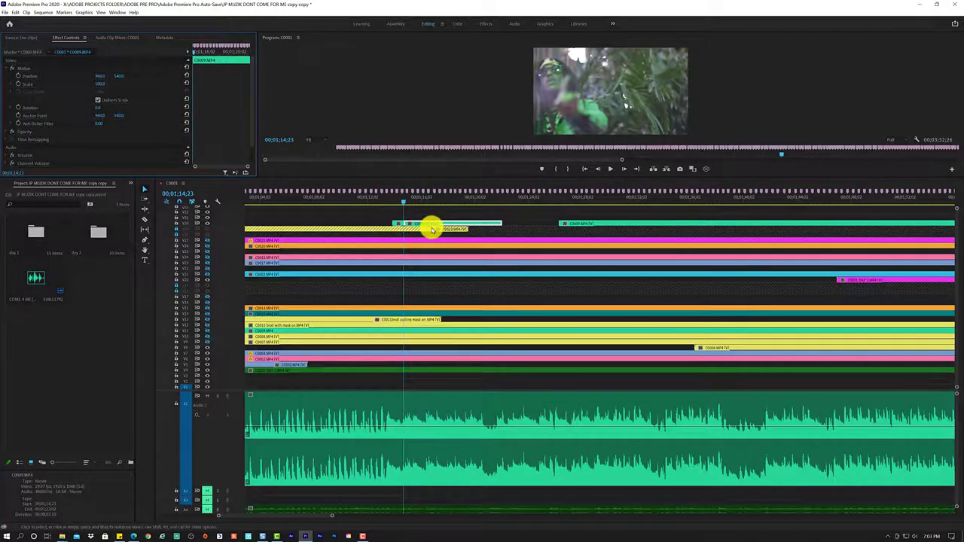
{"action": "left_click", "coordinate": [386, 198]}
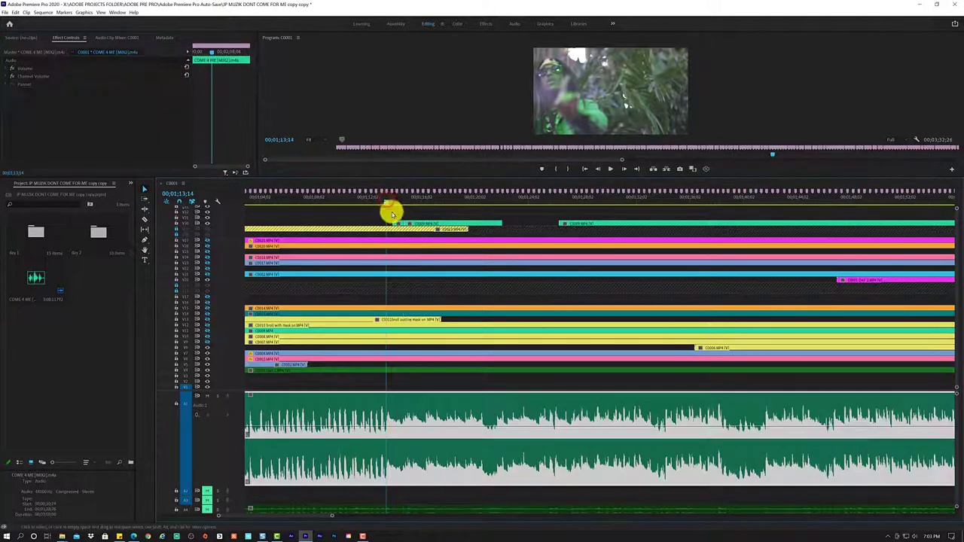
Stop playback at 00;01;20;05 and trim C0009's end back to the playhead.
{"action": "key", "text": "space"}
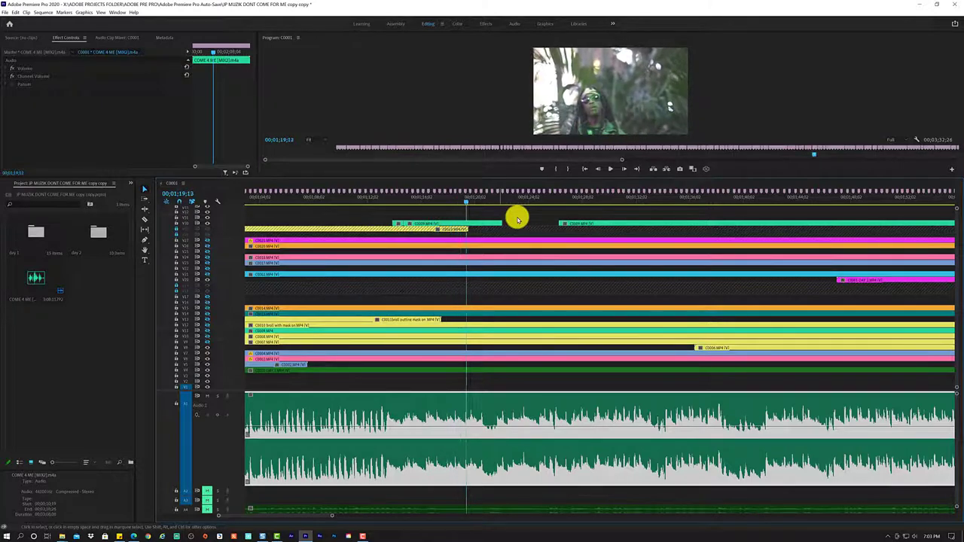
{"action": "key", "text": "space"}
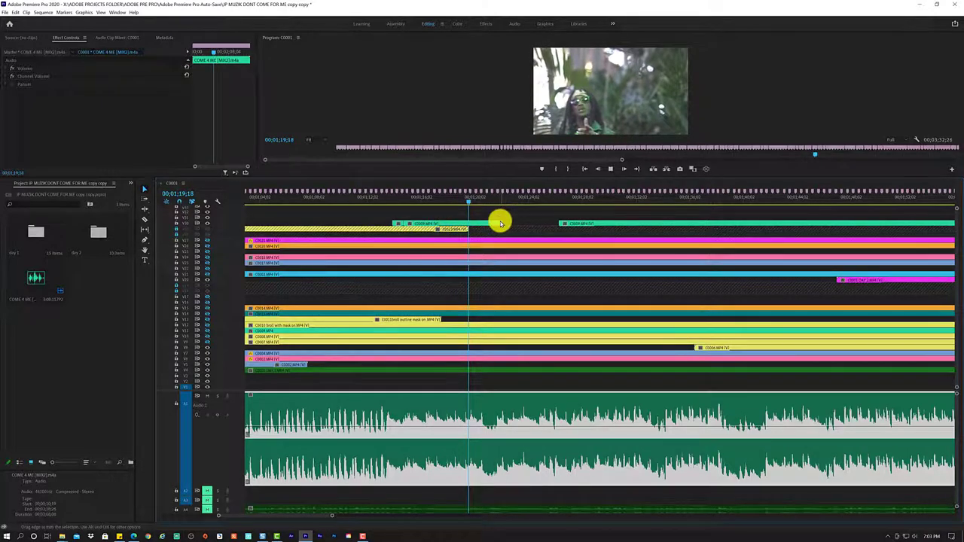
{"action": "key", "text": "space"}
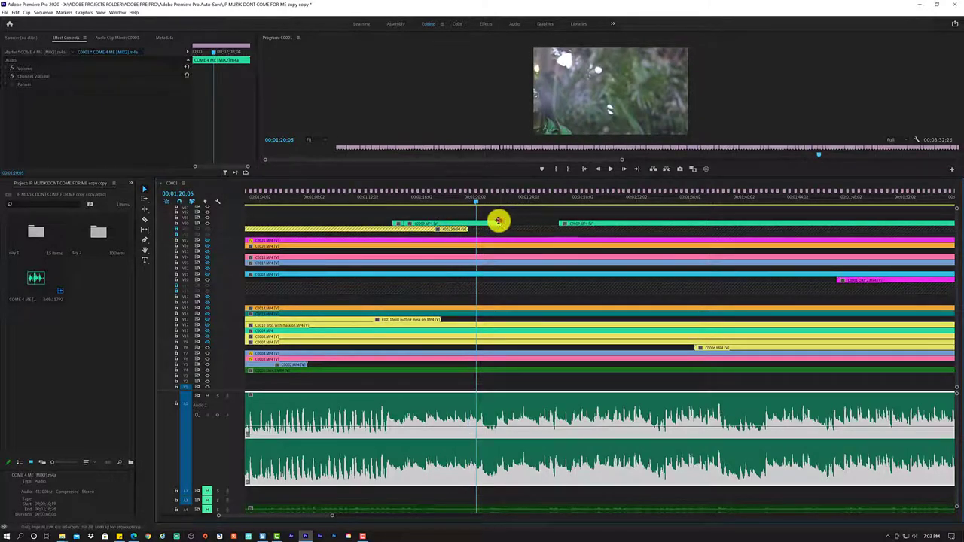
{"action": "left_click_drag", "start_coordinate": [497, 221], "coordinate": [477, 220]}
Trim C0009's end 14 frames shorter and replay the edited section.
{"action": "left_click", "coordinate": [466, 197]}
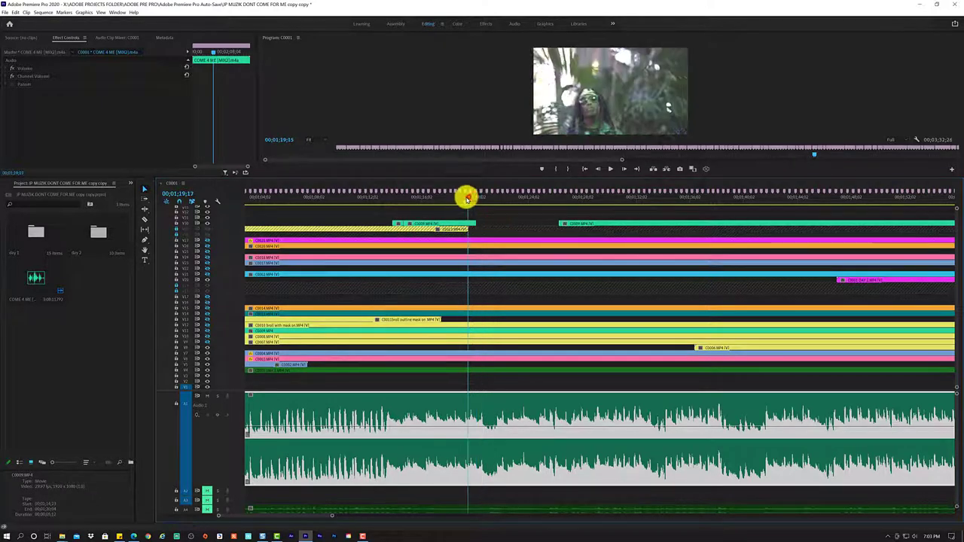
{"action": "key", "text": "space"}
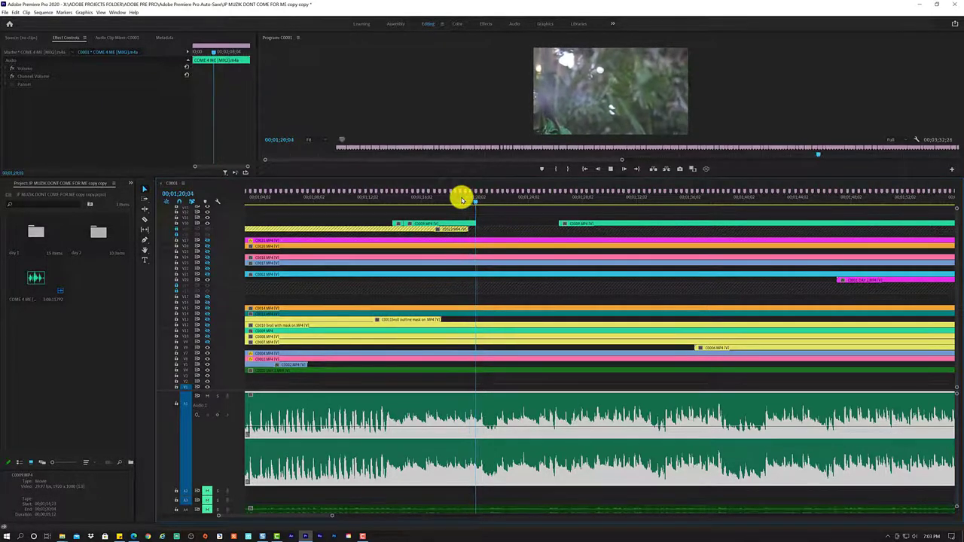
{"action": "key", "text": "space"}
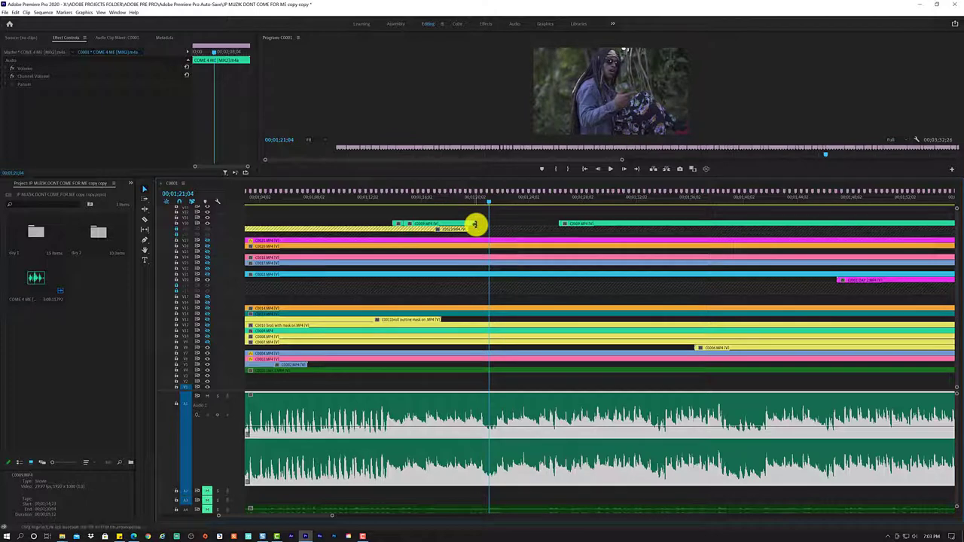
{"action": "left_click_drag", "start_coordinate": [474, 224], "coordinate": [470, 224]}
{"action": "left_click", "coordinate": [462, 200]}
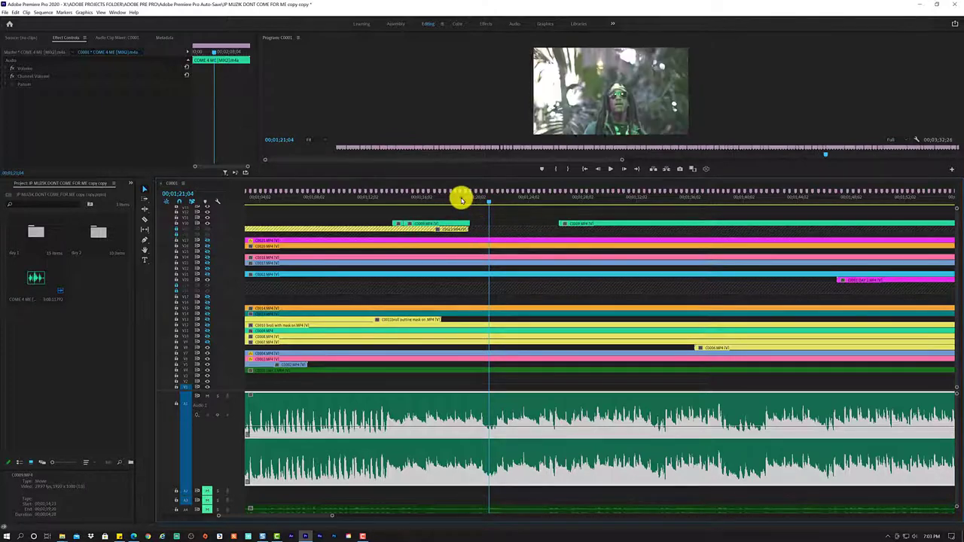
{"action": "key", "text": "space"}
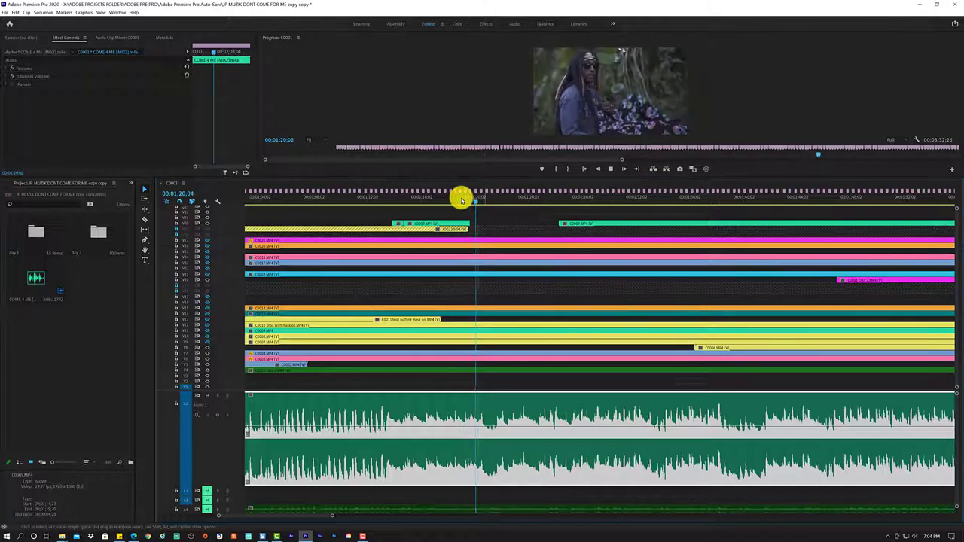
{"action": "key", "text": "space"}
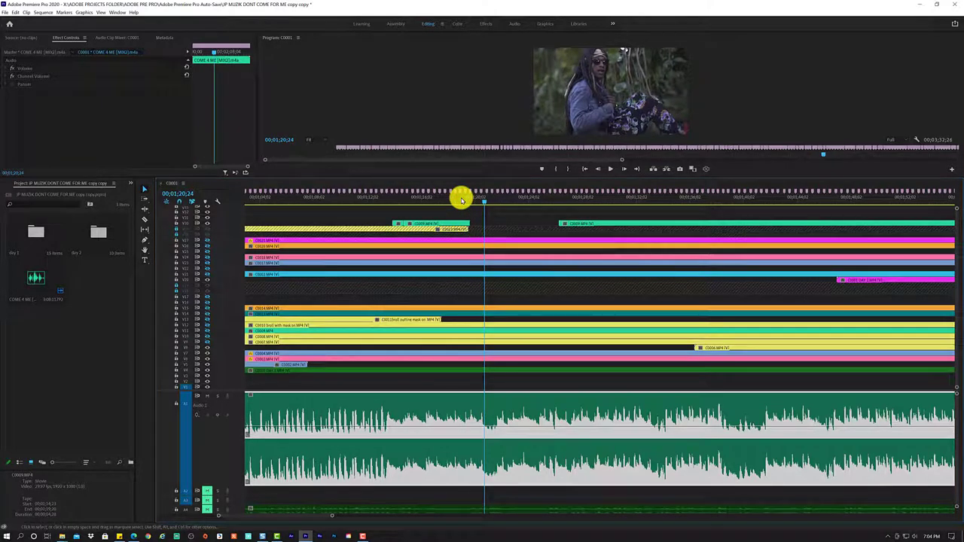
{"action": "left_click", "coordinate": [472, 353]}
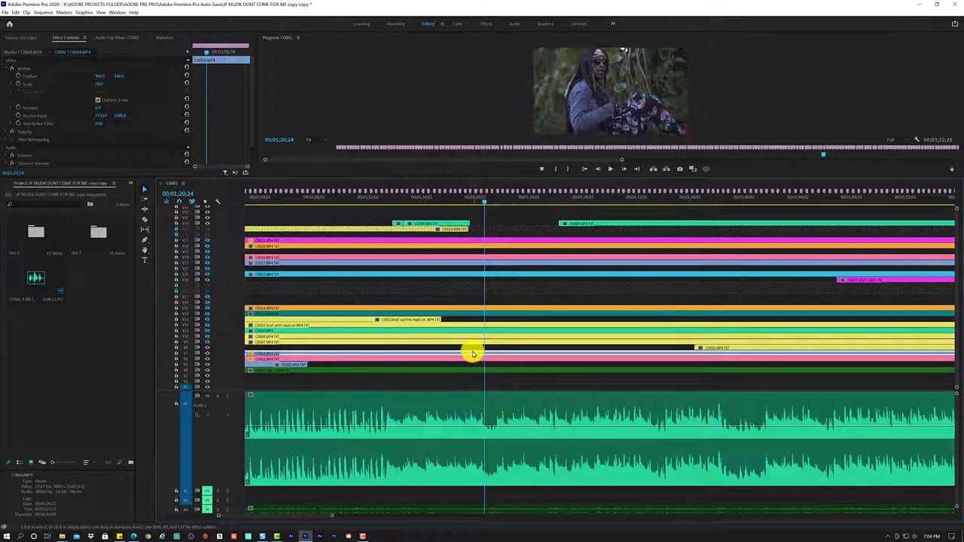
{"action": "left_click_drag", "start_coordinate": [452, 199], "coordinate": [386, 210]}
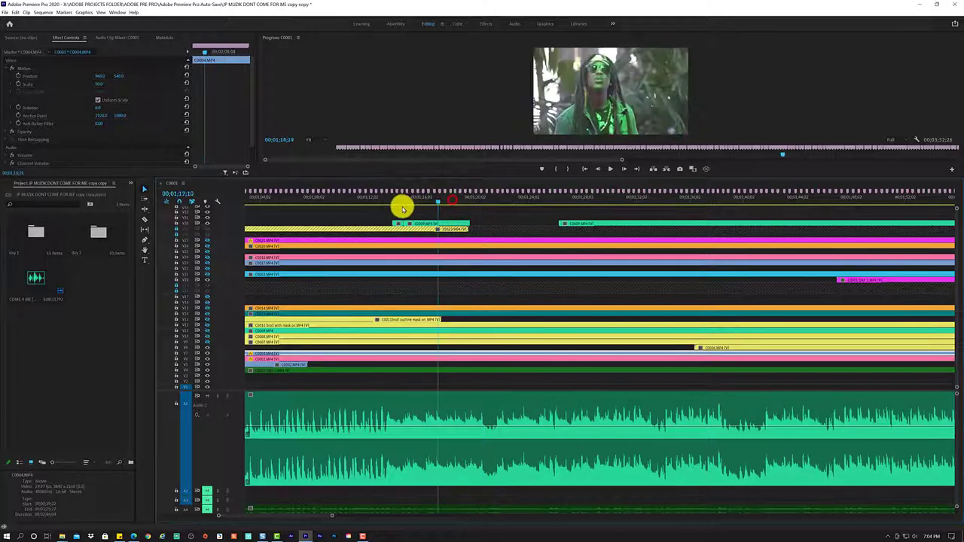
{"action": "key", "text": "space"}
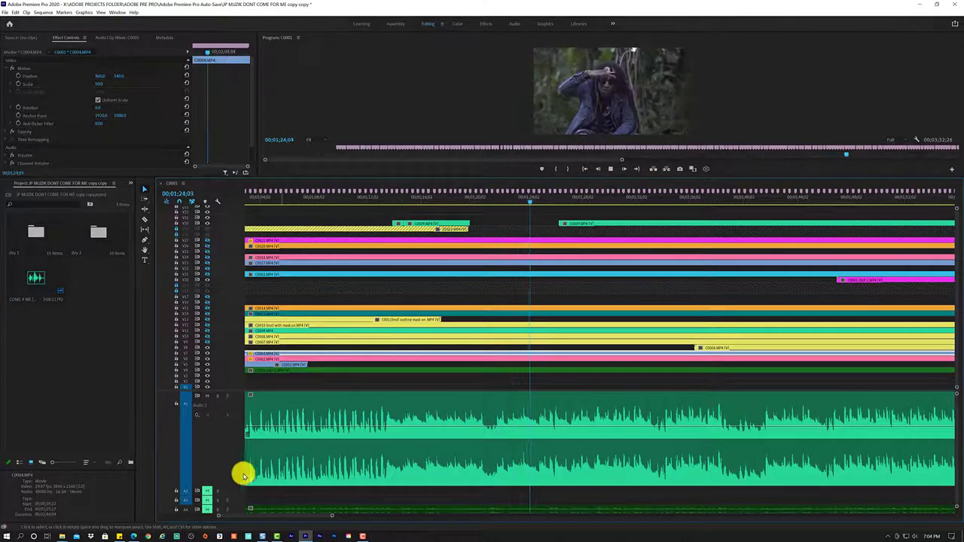
{"action": "scroll", "coordinate": [233, 490], "scroll_direction": "up", "scroll_amount": 1}
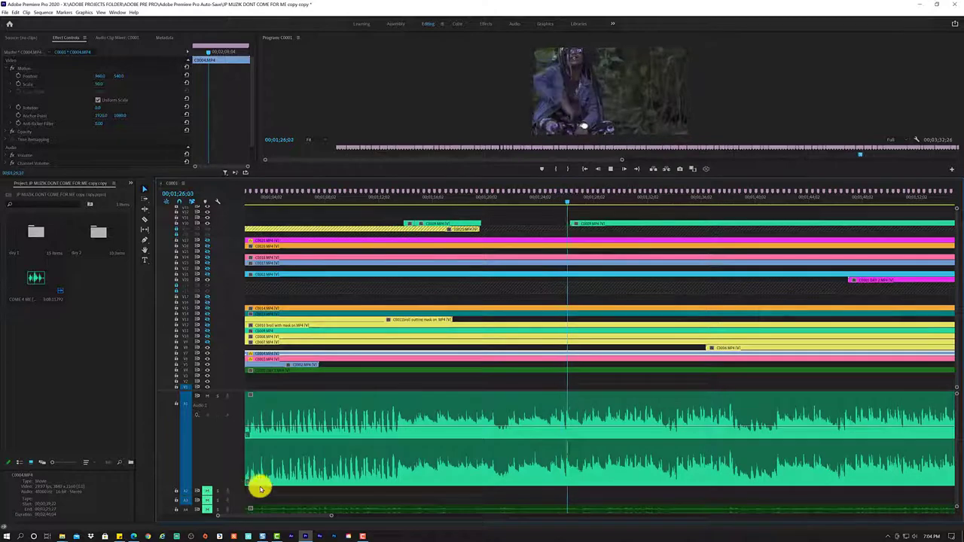
{"action": "left_click_drag", "start_coordinate": [957, 405], "coordinate": [957, 469]}
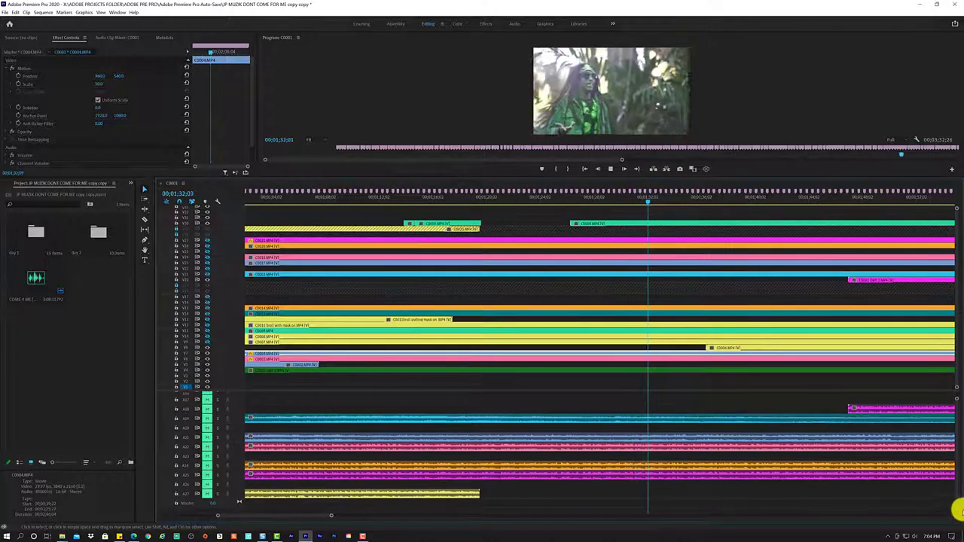
{"action": "left_click_drag", "start_coordinate": [954, 420], "coordinate": [951, 372]}
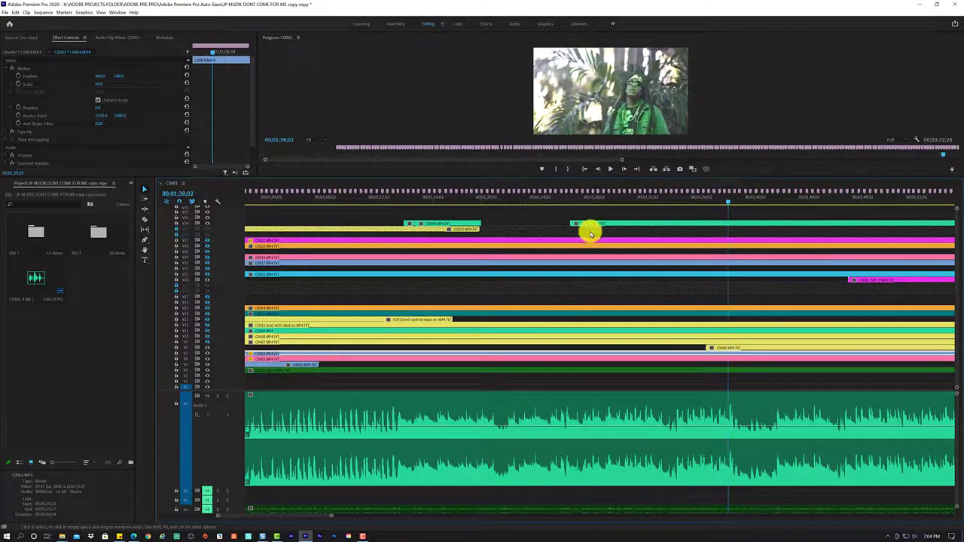
{"action": "left_click_drag", "start_coordinate": [413, 203], "coordinate": [388, 204]}
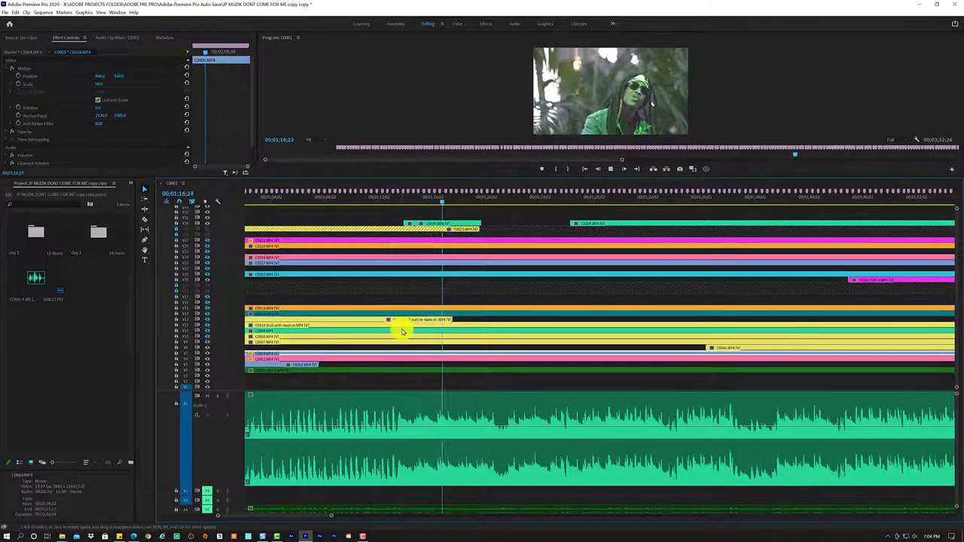
{"action": "scroll", "coordinate": [461, 304], "scroll_direction": "down", "scroll_amount": 2}
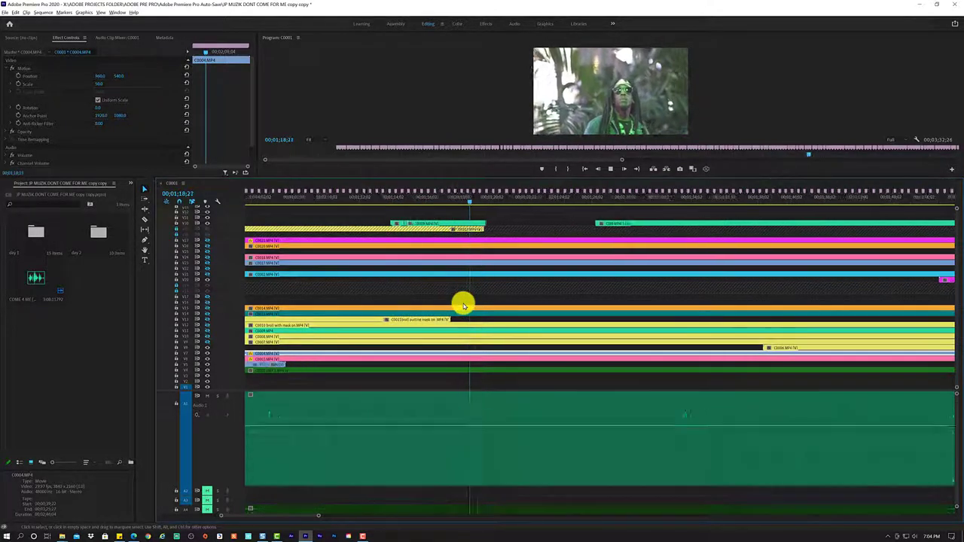
{"action": "scroll", "coordinate": [462, 305], "scroll_direction": "down", "scroll_amount": 1}
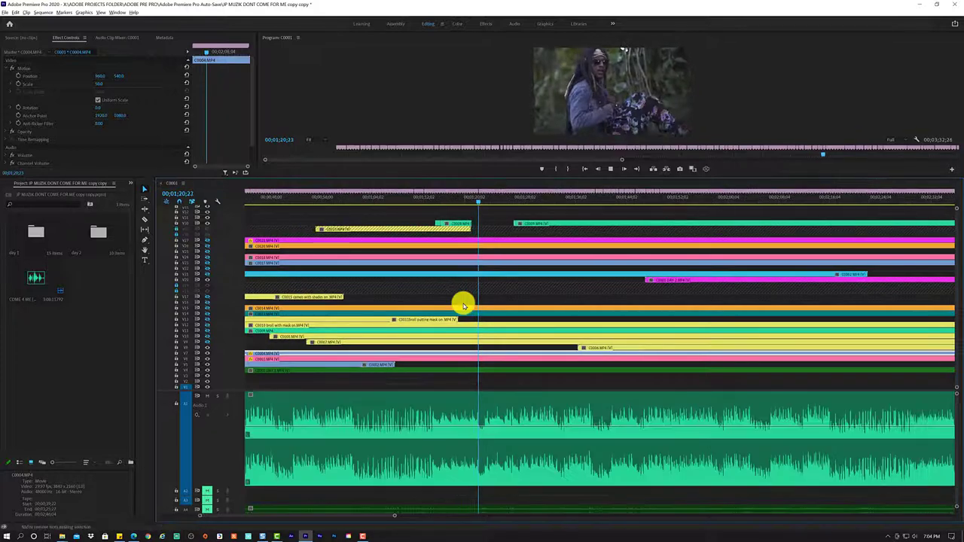
{"action": "scroll", "coordinate": [463, 305], "scroll_direction": "down", "scroll_amount": 1}
{"action": "scroll", "coordinate": [462, 305], "scroll_direction": "down", "scroll_amount": 1}
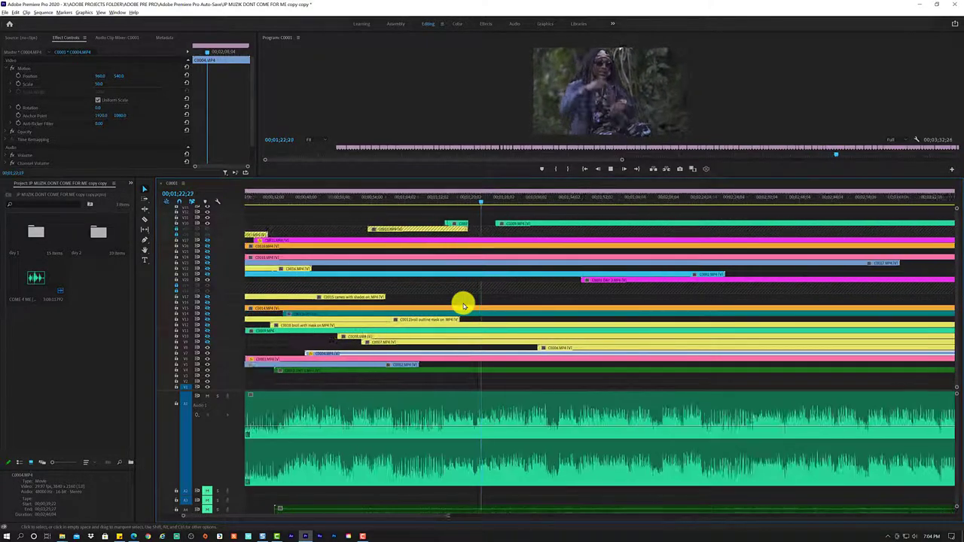
{"action": "scroll", "coordinate": [493, 226], "scroll_direction": "down", "scroll_amount": 1}
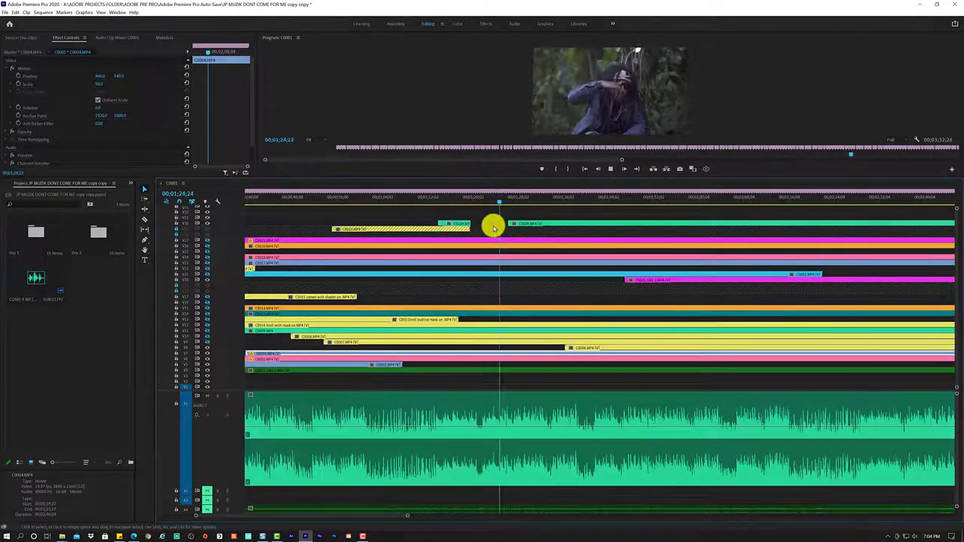
{"action": "key", "text": "space"}
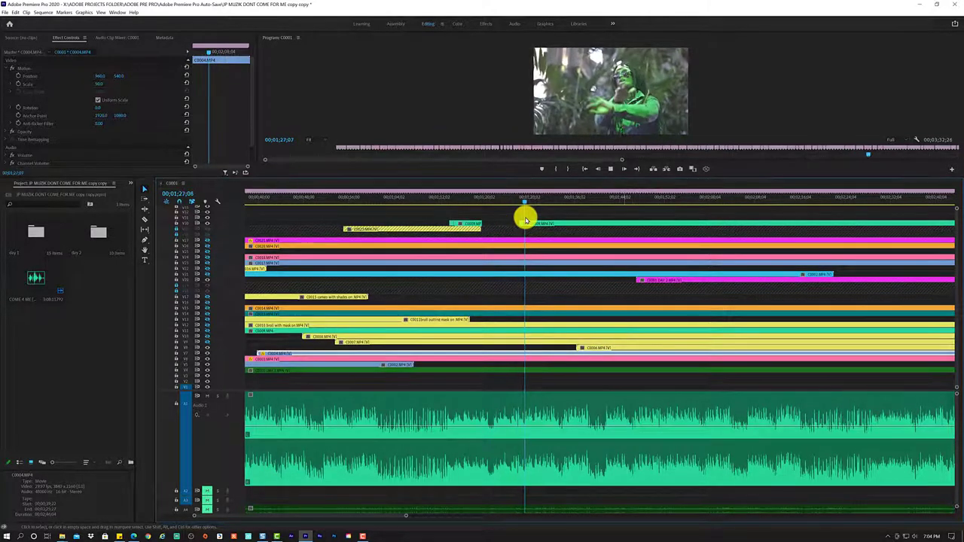
{"action": "left_click", "coordinate": [447, 199]}
{"action": "key", "text": "space"}
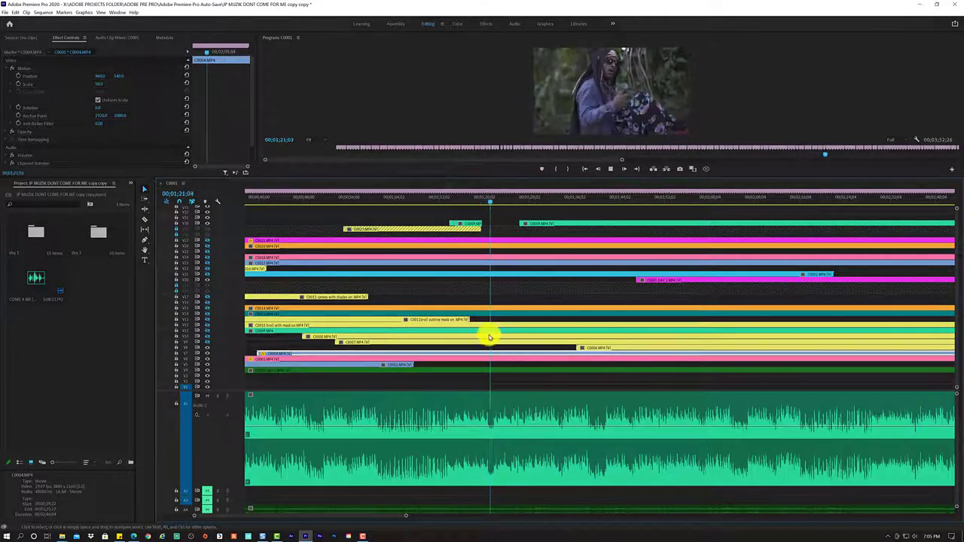
{"action": "key", "text": "space"}
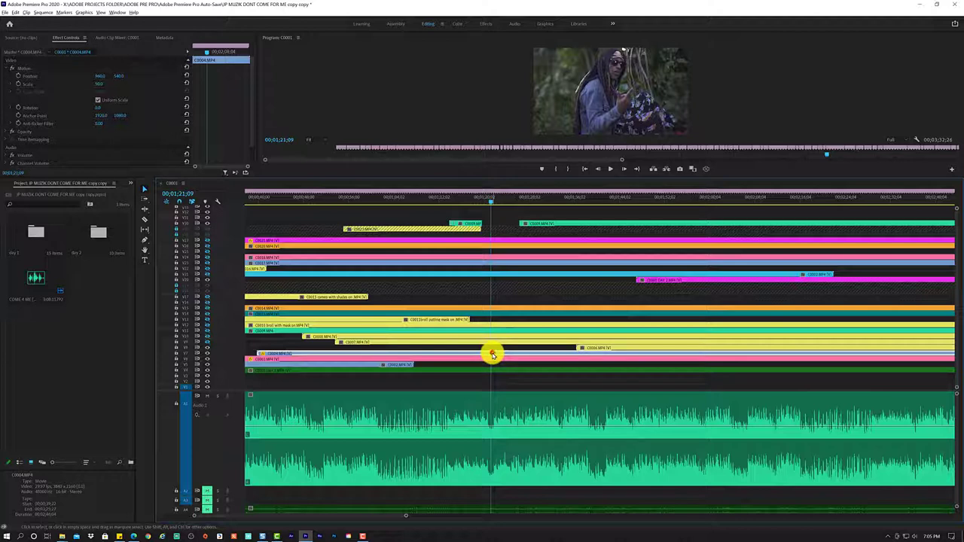
Move C0004 up to the top video track, trim its start later, and play back the cut.
{"action": "mouse_move", "coordinate": [492, 355]}
{"action": "left_mouse_down"}
{"action": "mouse_move", "coordinate": [512, 213]}
{"action": "mouse_move", "coordinate": [504, 215]}
{"action": "left_mouse_up"}
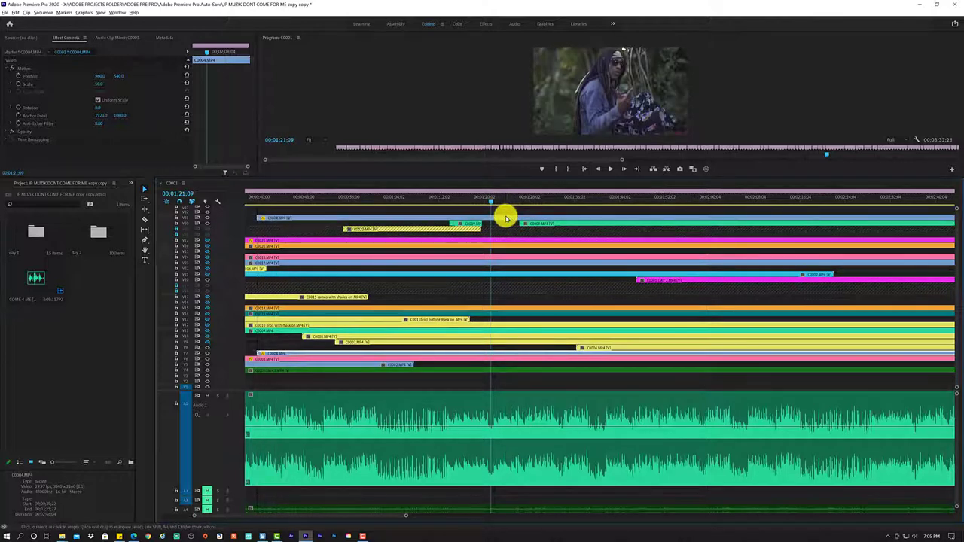
{"action": "left_click_drag", "start_coordinate": [265, 219], "coordinate": [482, 203]}
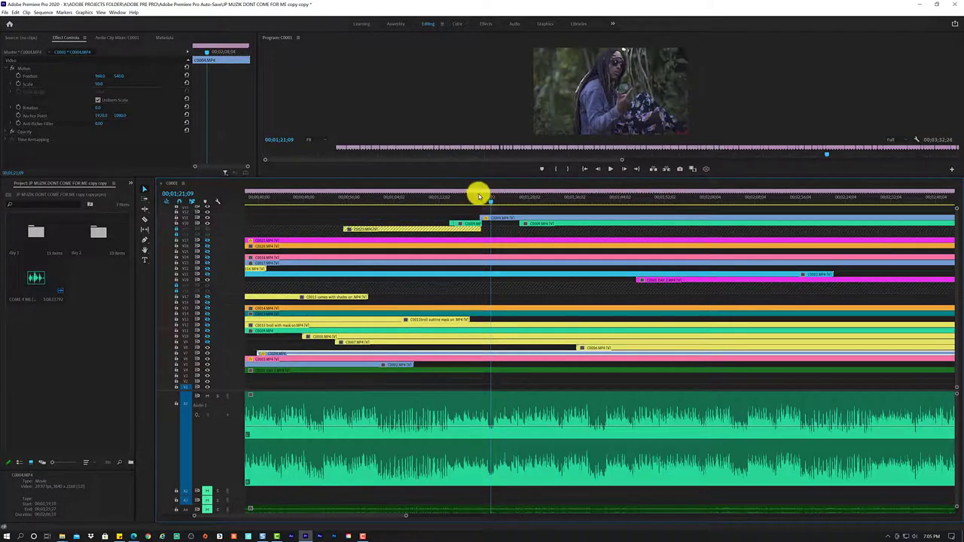
{"action": "left_click", "coordinate": [468, 201]}
{"action": "key", "text": "space"}
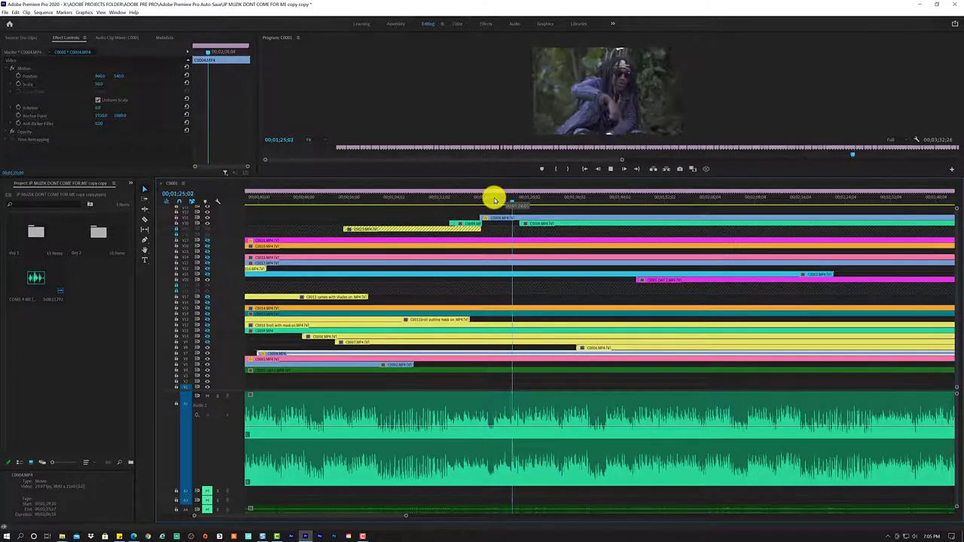
{"action": "key", "text": "space"}
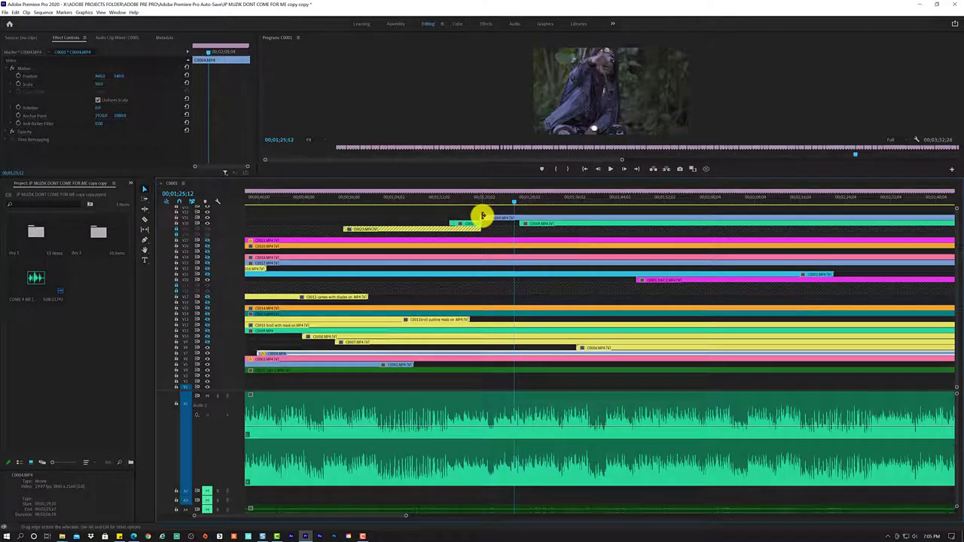
Trim C0004's start later, then slightly earlier, replaying the cut after each change.
{"action": "left_click_drag", "start_coordinate": [481, 216], "coordinate": [509, 216]}
{"action": "left_click", "coordinate": [502, 197]}
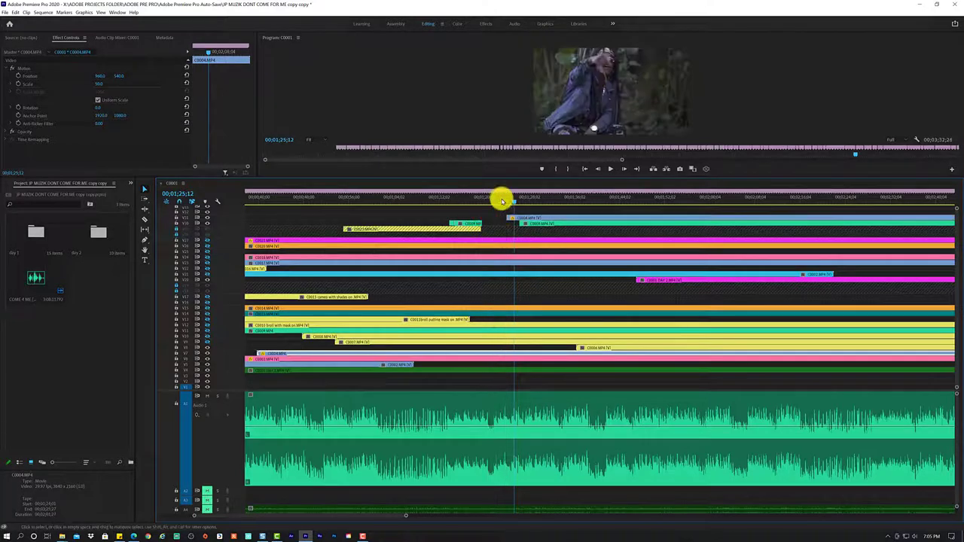
{"action": "key", "text": "space"}
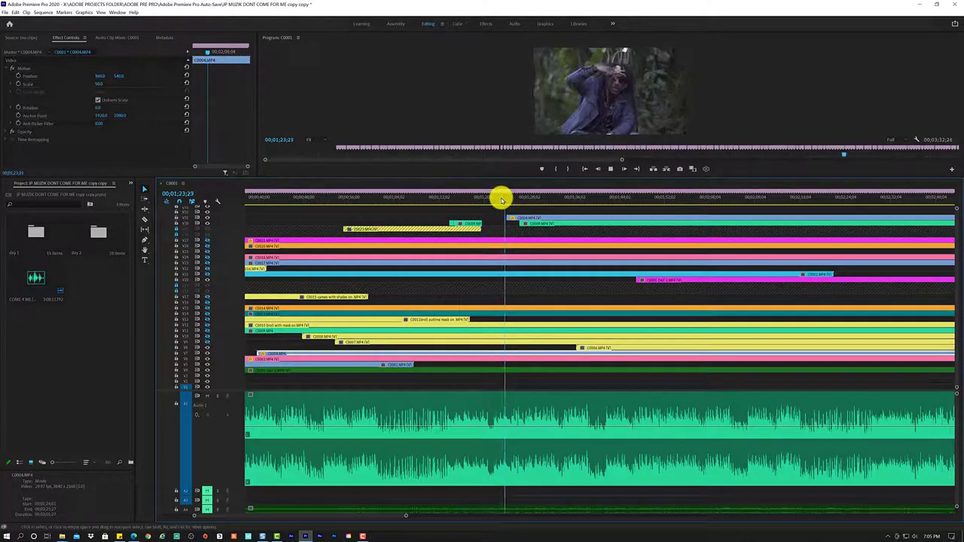
{"action": "key", "text": "space"}
{"action": "left_click_drag", "start_coordinate": [504, 216], "coordinate": [499, 216]}
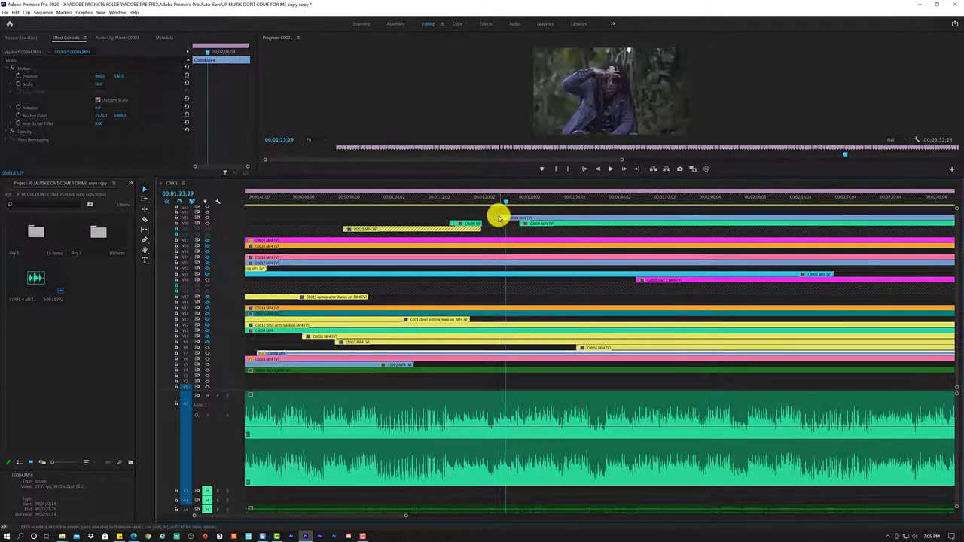
{"action": "left_click", "coordinate": [492, 199]}
{"action": "key", "text": "space"}
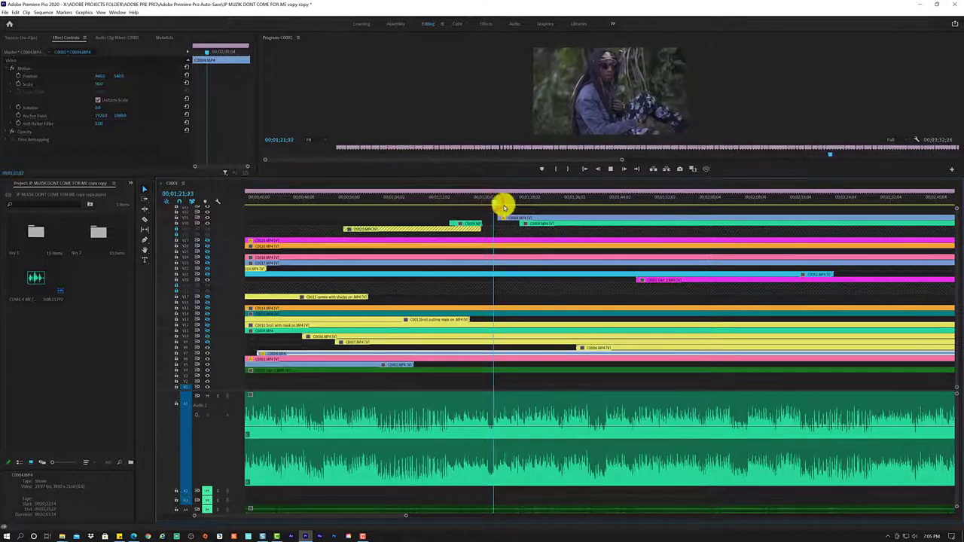
{"action": "key", "text": "space"}
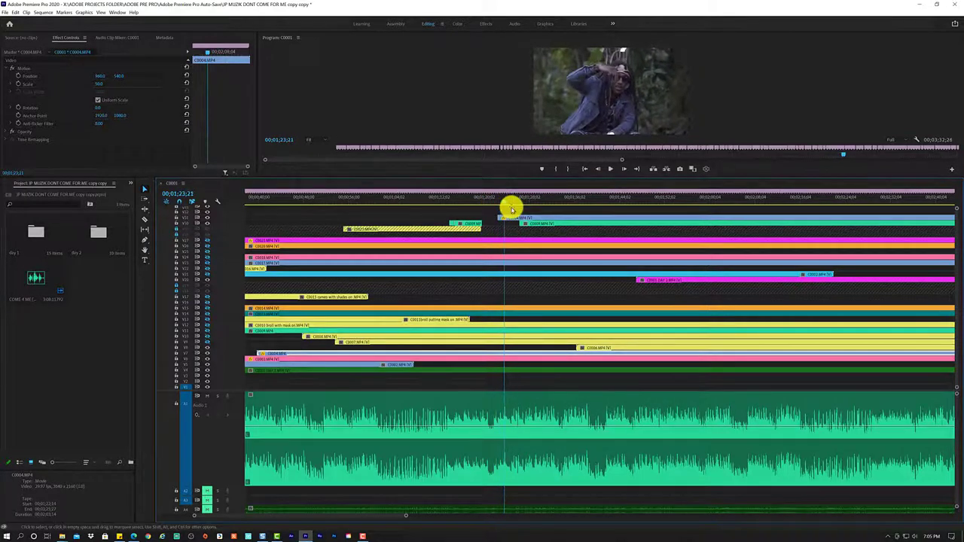
Fine-tune C0004's start to about 01;21 and replay the transition from about 01;19.
{"action": "left_click_drag", "start_coordinate": [500, 216], "coordinate": [492, 216]}
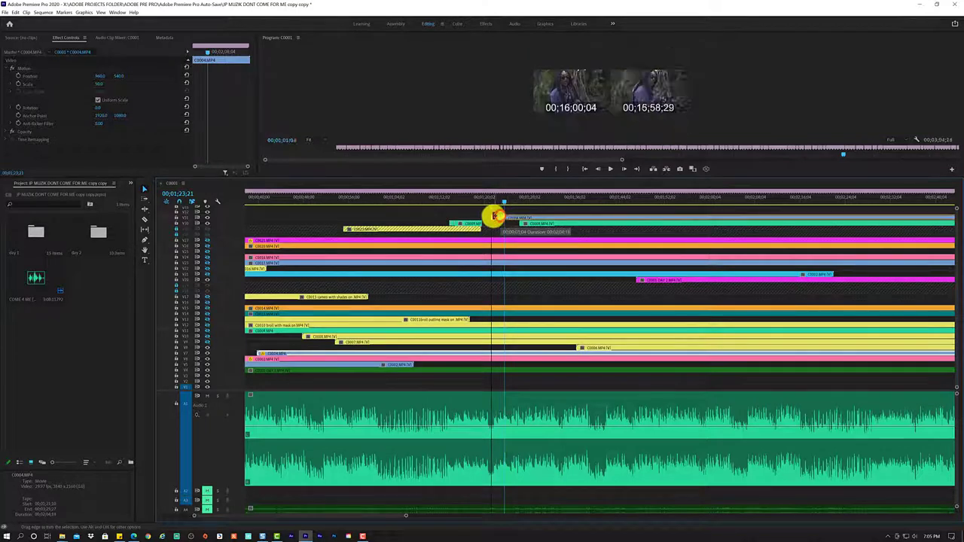
{"action": "left_click", "coordinate": [490, 203]}
{"action": "key", "text": "space"}
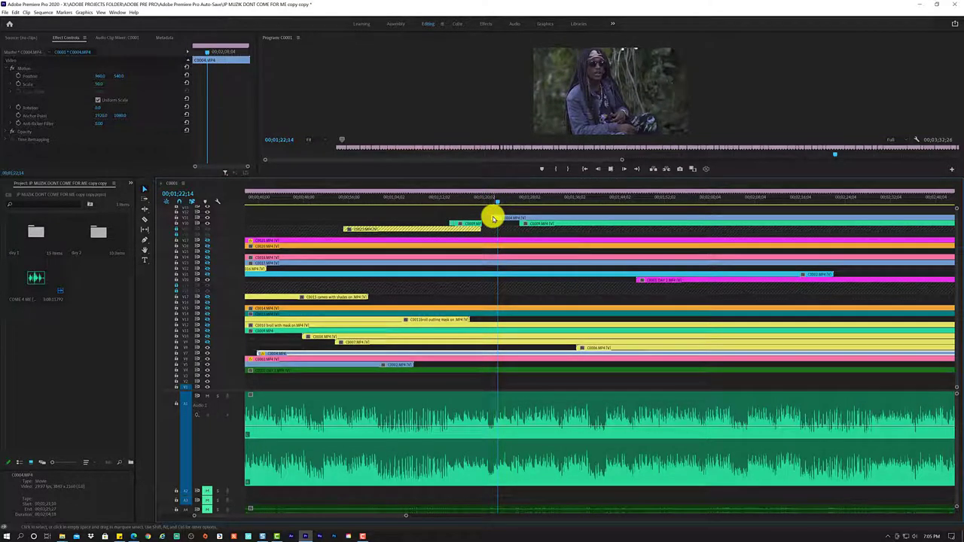
{"action": "left_click_drag", "start_coordinate": [493, 217], "coordinate": [496, 215]}
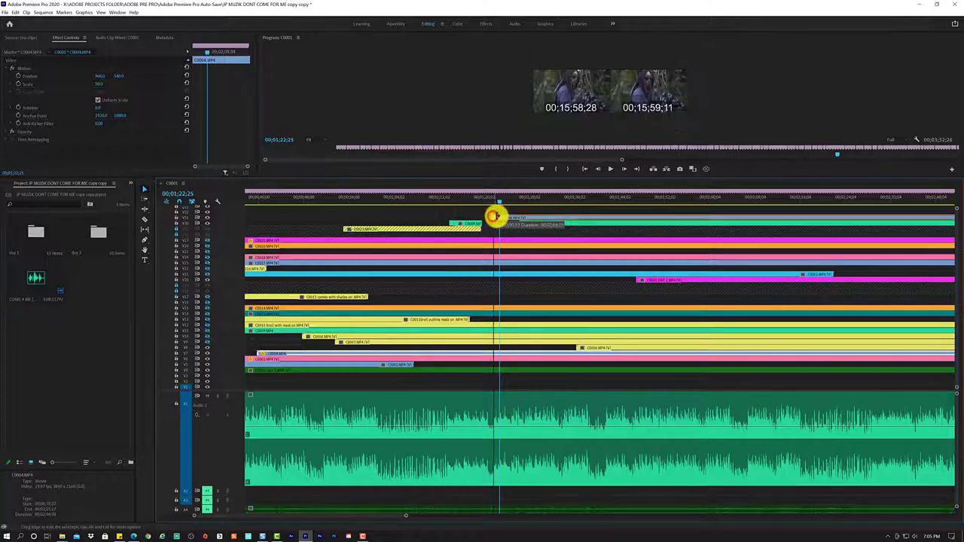
{"action": "left_click", "coordinate": [497, 204]}
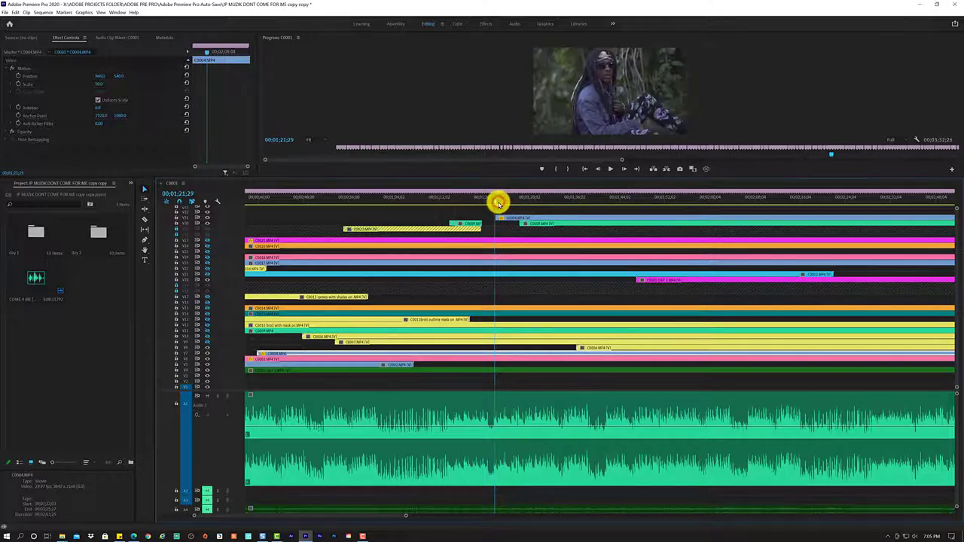
{"action": "key", "text": "space"}
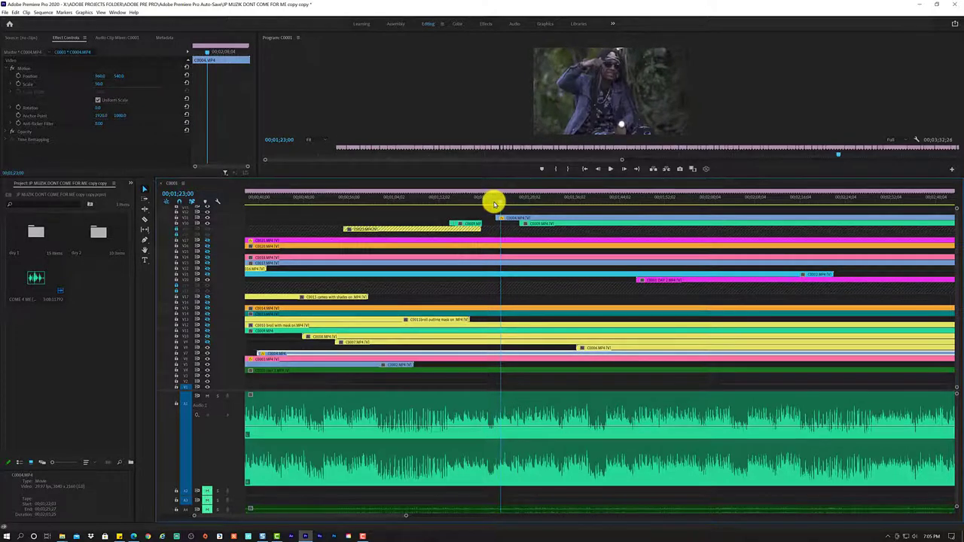
{"action": "left_click_drag", "start_coordinate": [497, 203], "coordinate": [479, 204]}
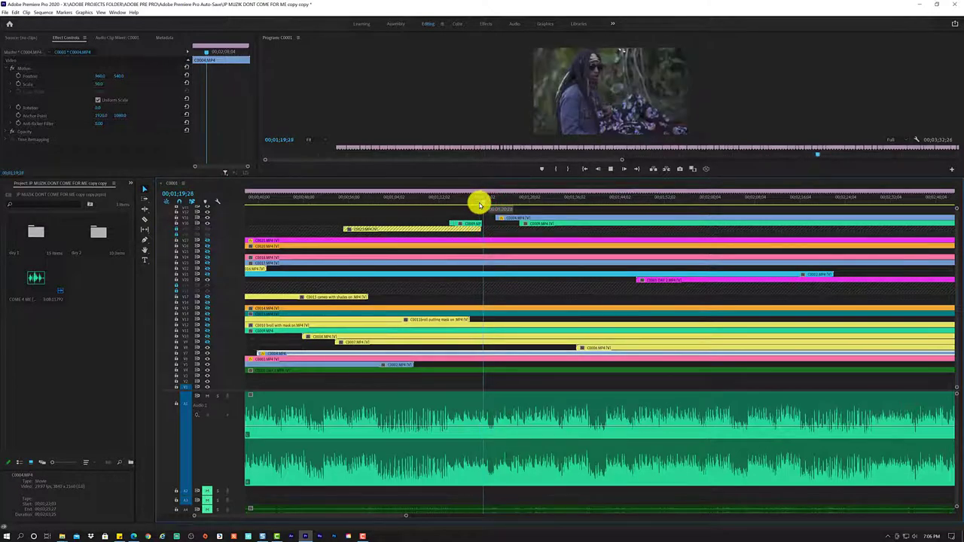
{"action": "key", "text": "space"}
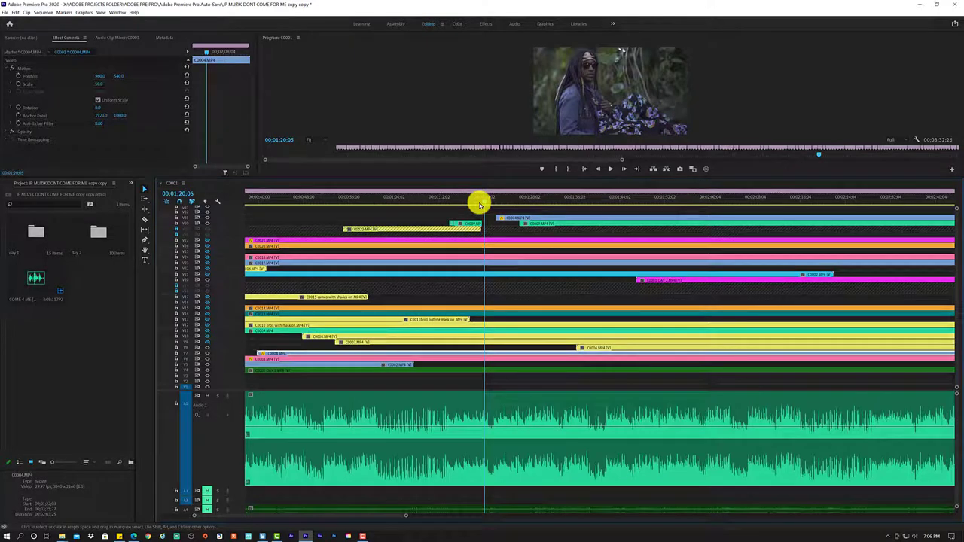
Lift the long C0001 clip from its lower track onto the top video track.
{"action": "left_click", "coordinate": [461, 360]}
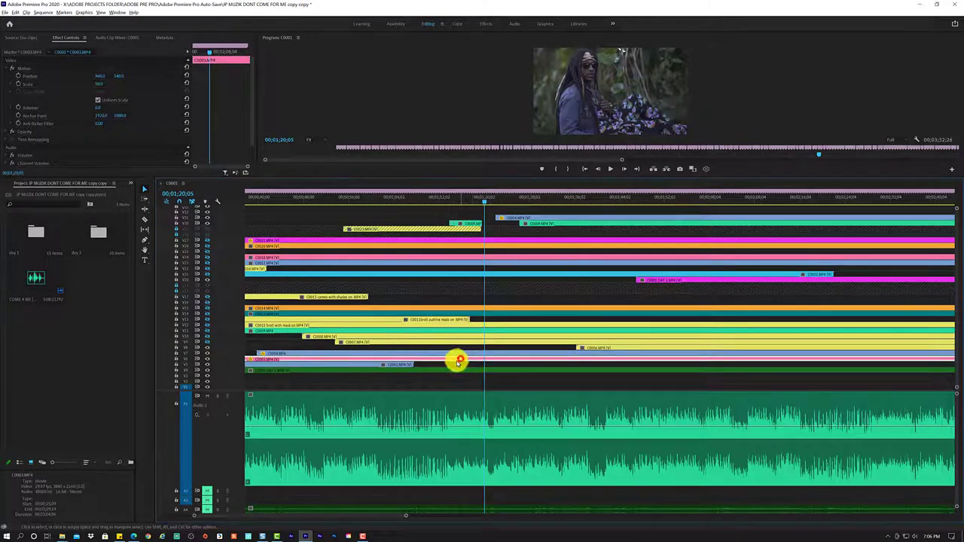
{"action": "left_click_drag", "start_coordinate": [455, 359], "coordinate": [495, 209]}
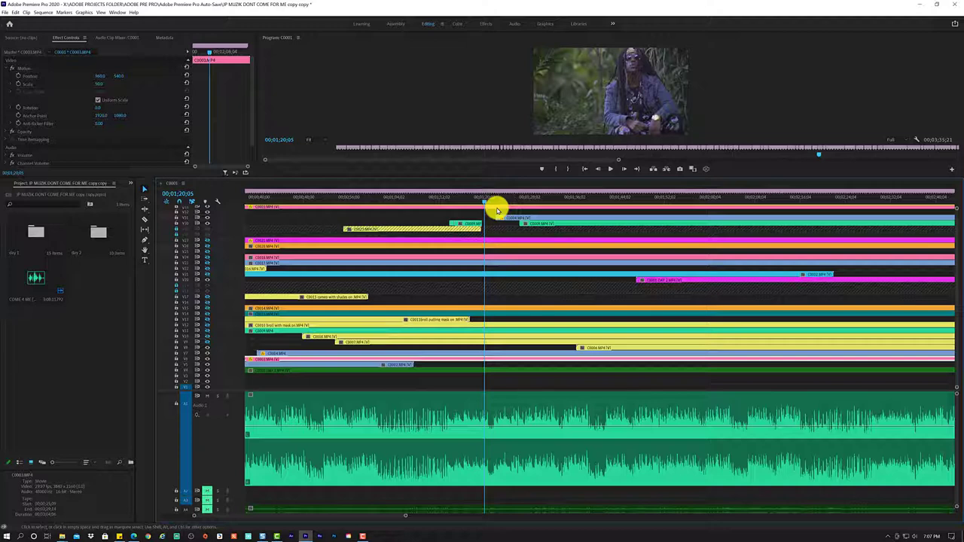
Nudge C0004's start slightly earlier and play back the transition.
{"action": "left_click_drag", "start_coordinate": [497, 211], "coordinate": [488, 208]}
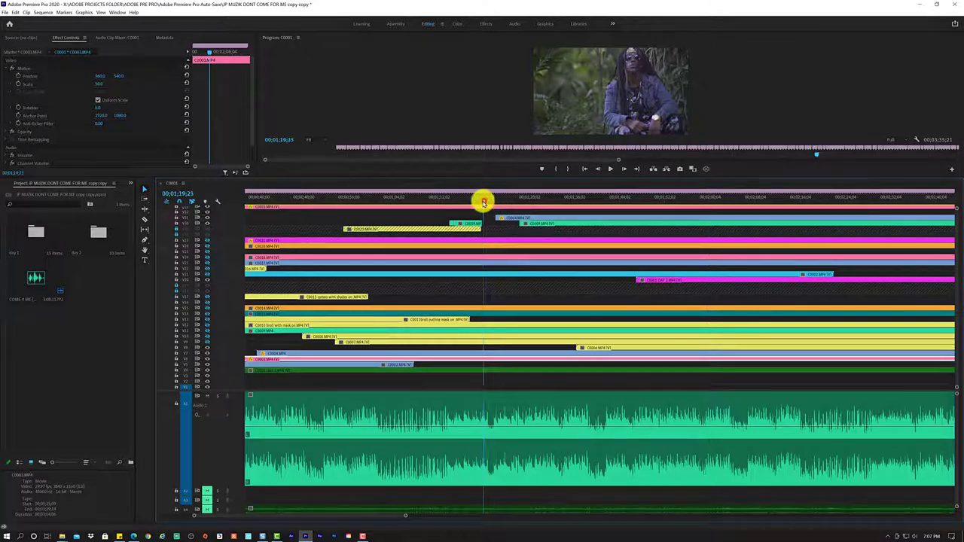
{"action": "key", "text": "space"}
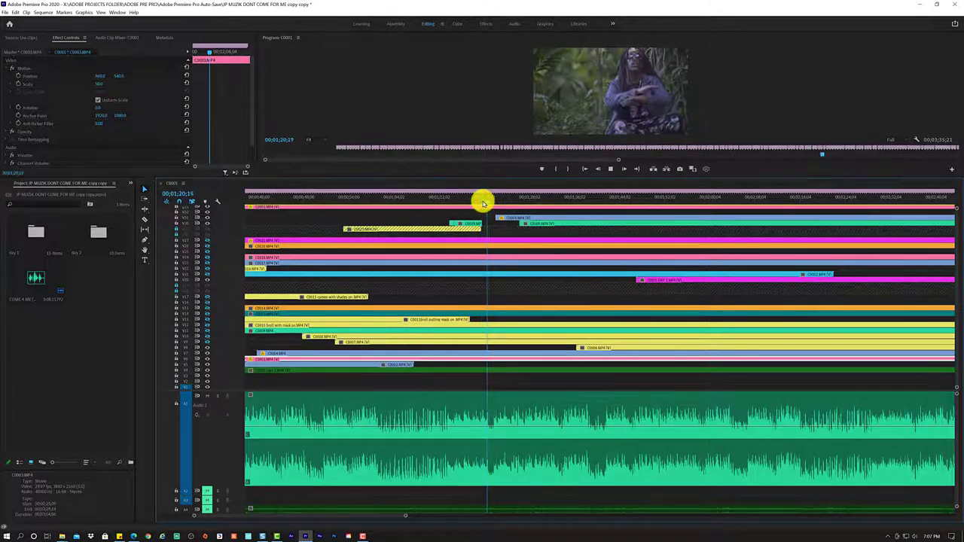
{"action": "key", "text": "space"}
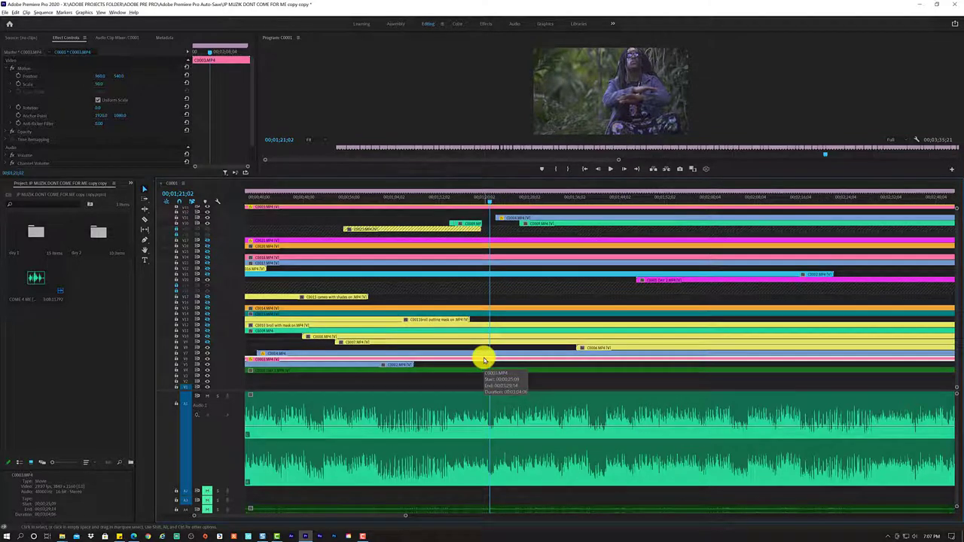
Place the C0001 clip on the top video track and replay the section.
{"action": "left_click_drag", "start_coordinate": [484, 360], "coordinate": [501, 242]}
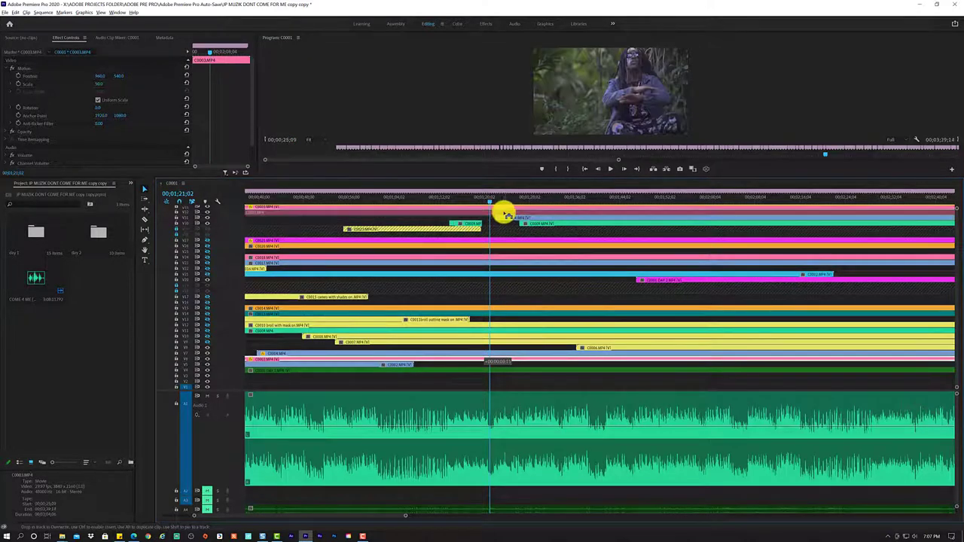
{"action": "left_click_drag", "start_coordinate": [501, 243], "coordinate": [504, 217]}
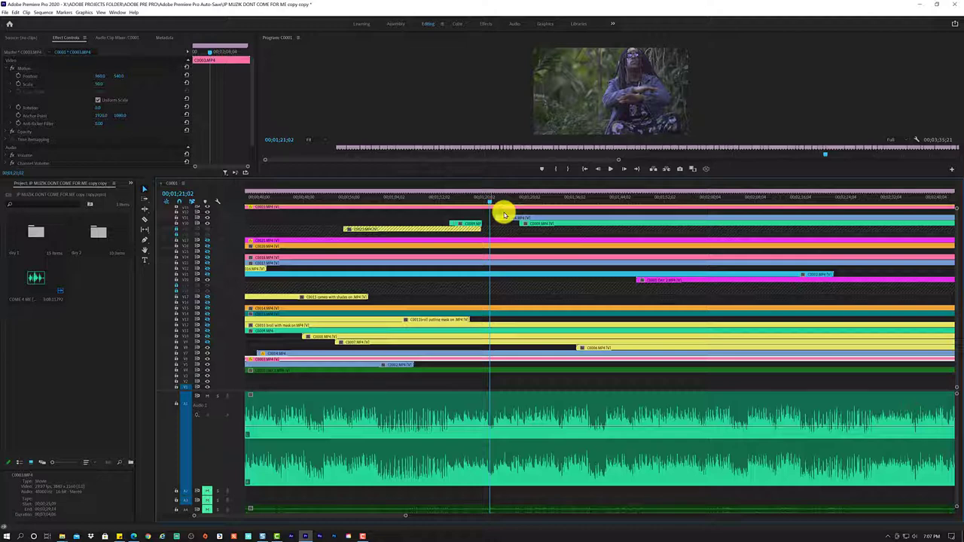
{"action": "key", "text": "space"}
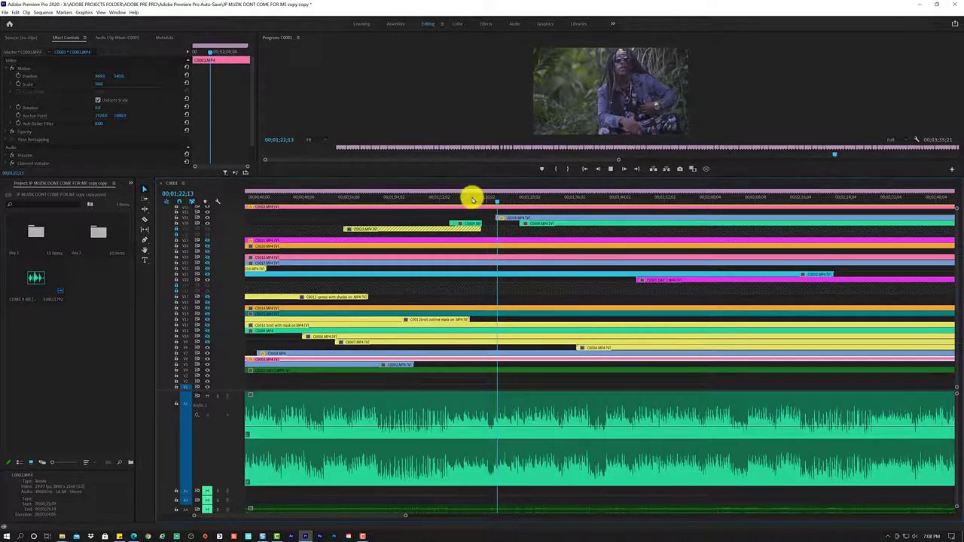
{"action": "left_click", "coordinate": [472, 198]}
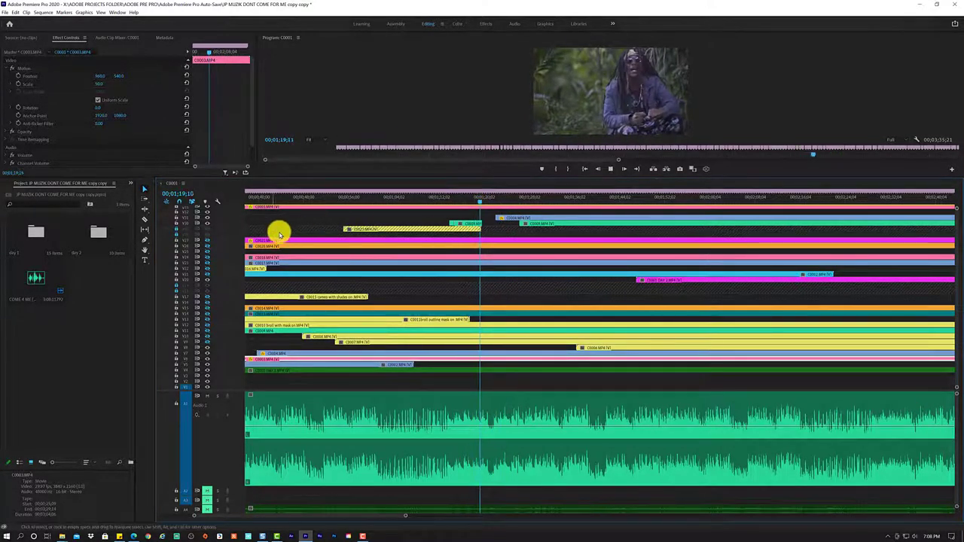
Razor the top pink clip at the playhead and delete the part before the cut.
{"action": "key", "text": "space"}
{"action": "scroll", "coordinate": [278, 233], "scroll_direction": "up", "scroll_amount": 3}
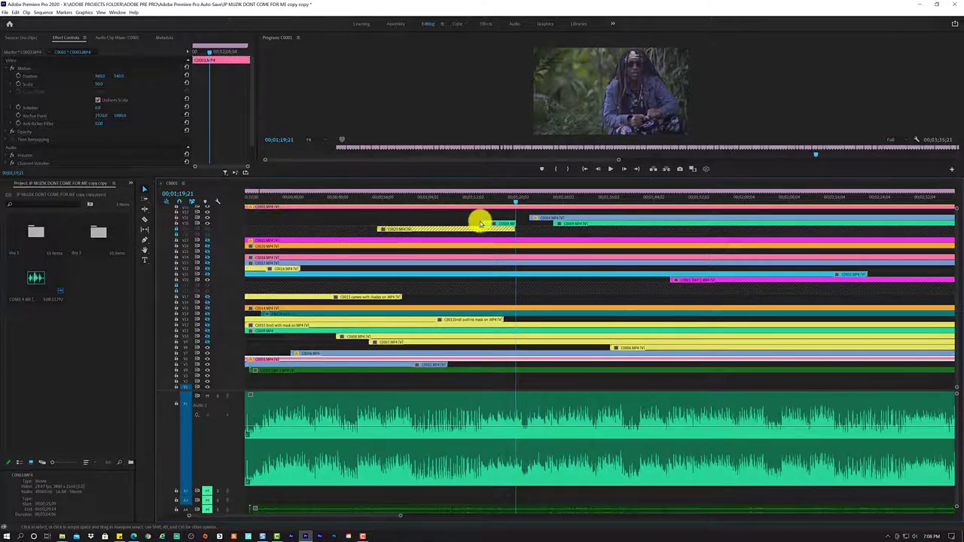
{"action": "key", "text": "c"}
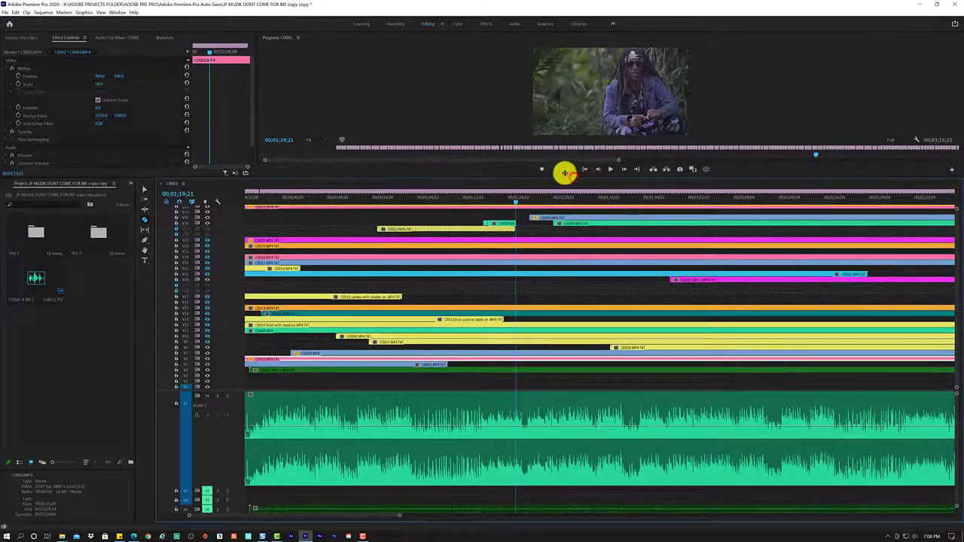
{"action": "mouse_move", "coordinate": [564, 178]}
{"action": "left_mouse_down"}
{"action": "mouse_move", "coordinate": [568, 156]}
{"action": "mouse_move", "coordinate": [573, 209]}
{"action": "left_mouse_up"}
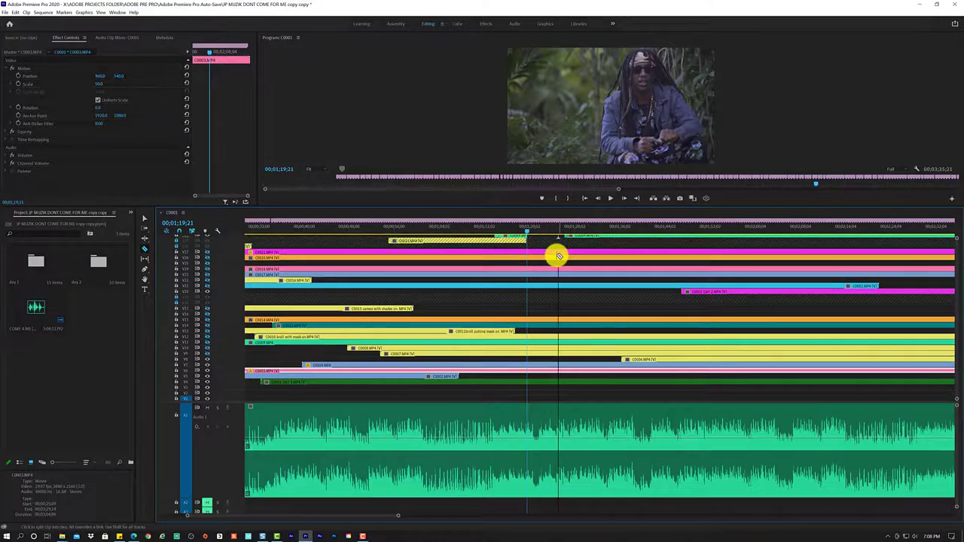
{"action": "scroll", "coordinate": [953, 240], "scroll_direction": "up", "scroll_amount": 2}
{"action": "scroll", "coordinate": [954, 238], "scroll_direction": "up", "scroll_amount": 2}
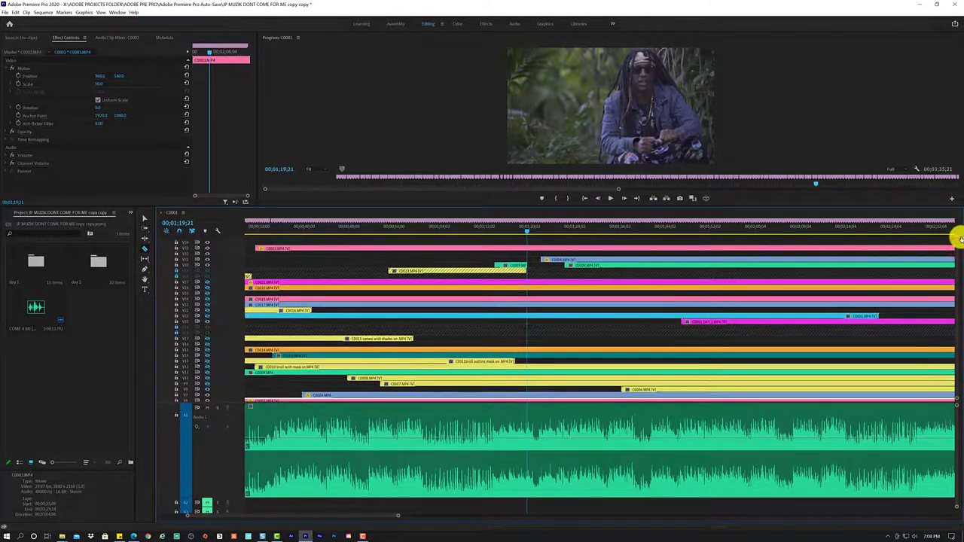
{"action": "left_click", "coordinate": [526, 246]}
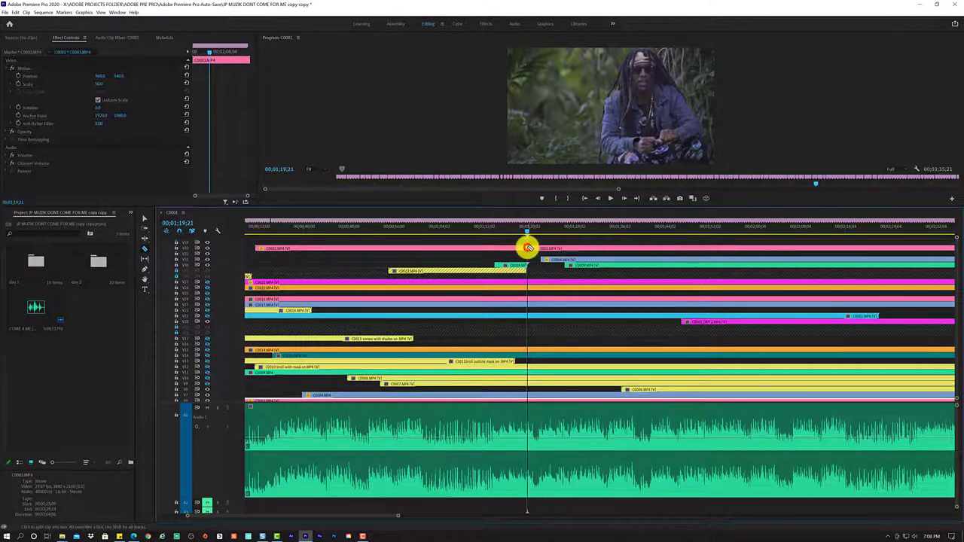
{"action": "left_click", "coordinate": [518, 247]}
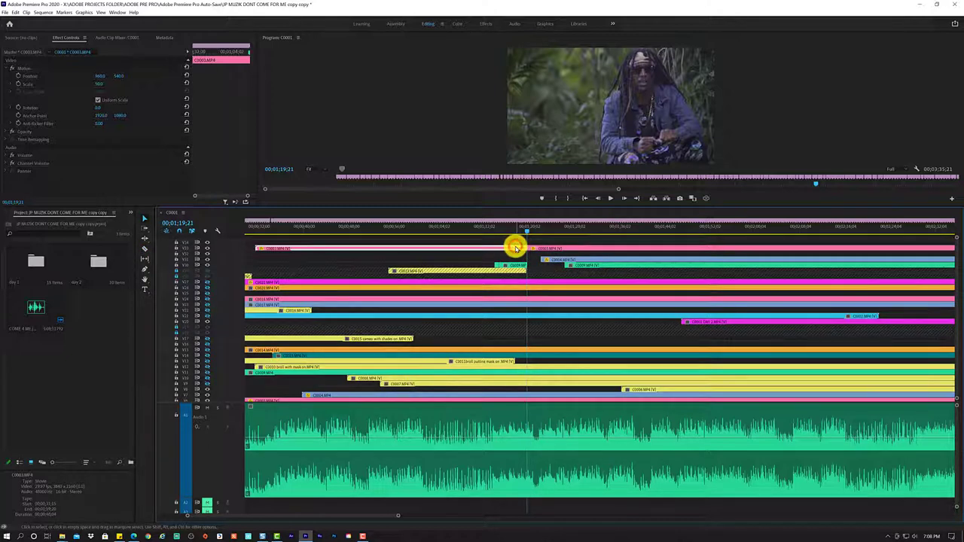
{"action": "key", "text": "Delete"}
Review the result, then undo so the pink clip is gone from the top track.
{"action": "left_click", "coordinate": [507, 232]}
{"action": "key", "text": "space"}
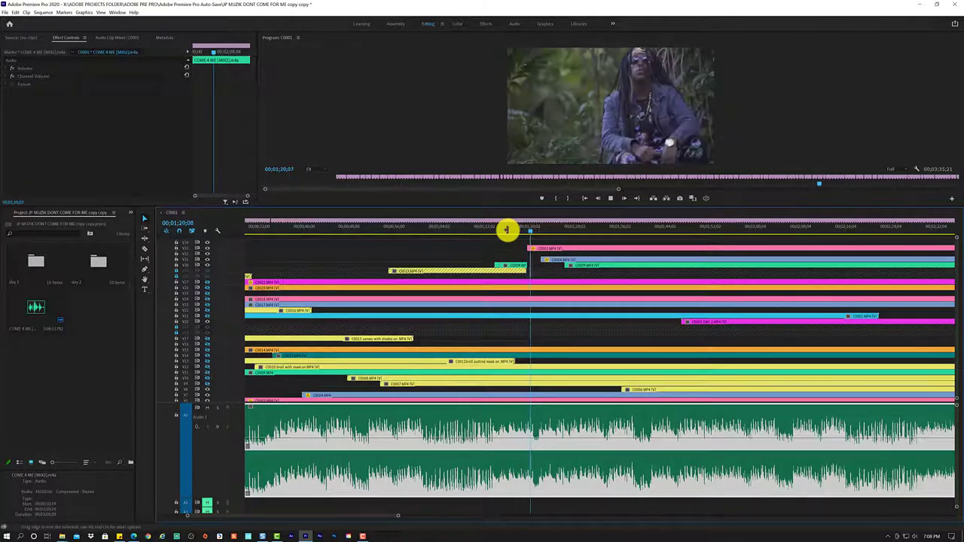
{"action": "key", "text": "space"}
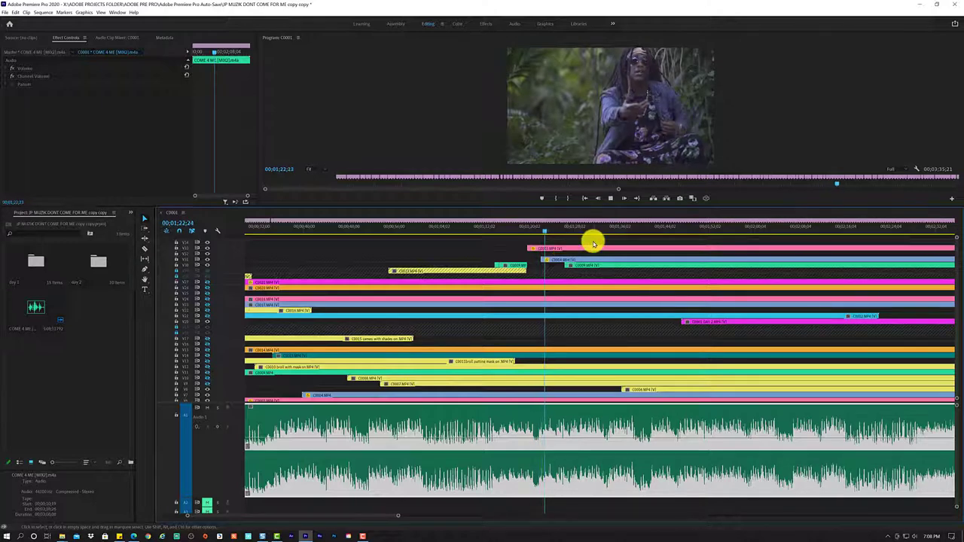
{"action": "key", "text": "space"}
{"action": "key", "text": "shift+Right"}
{"action": "key", "text": "ctrl+z"}
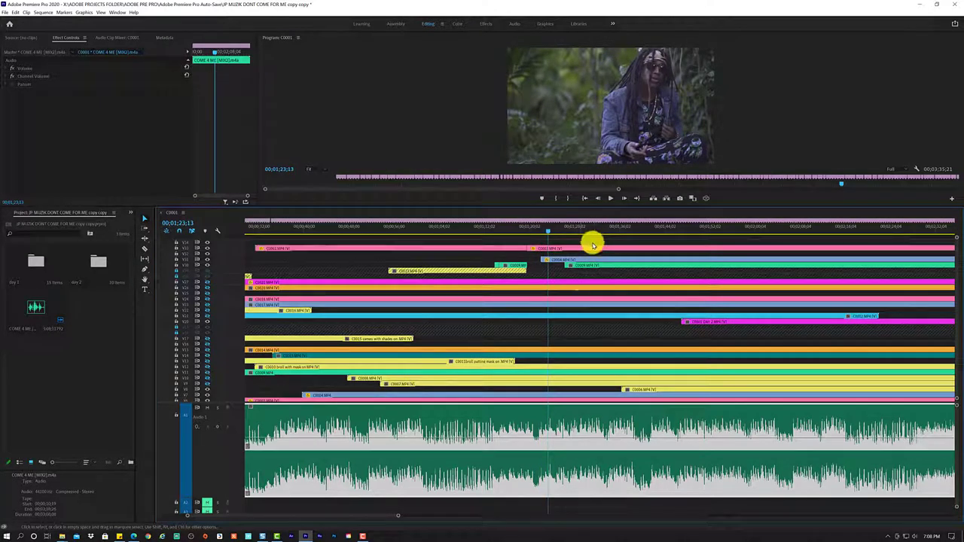
{"action": "key", "text": "ctrl+z"}
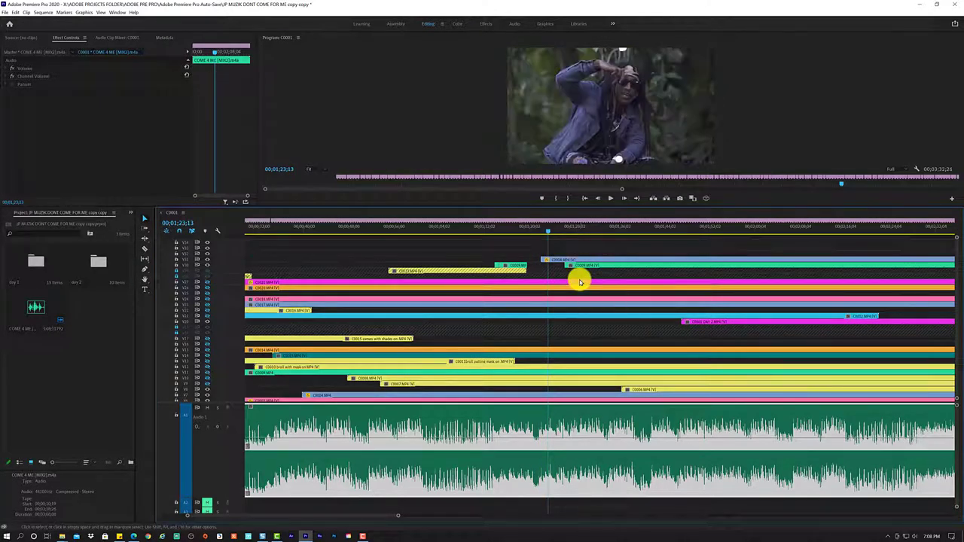
Select C0001, enlarge the timeline panel, begin lifting C0001 upward, and zoom out to the full sequence.
{"action": "left_click", "coordinate": [491, 400]}
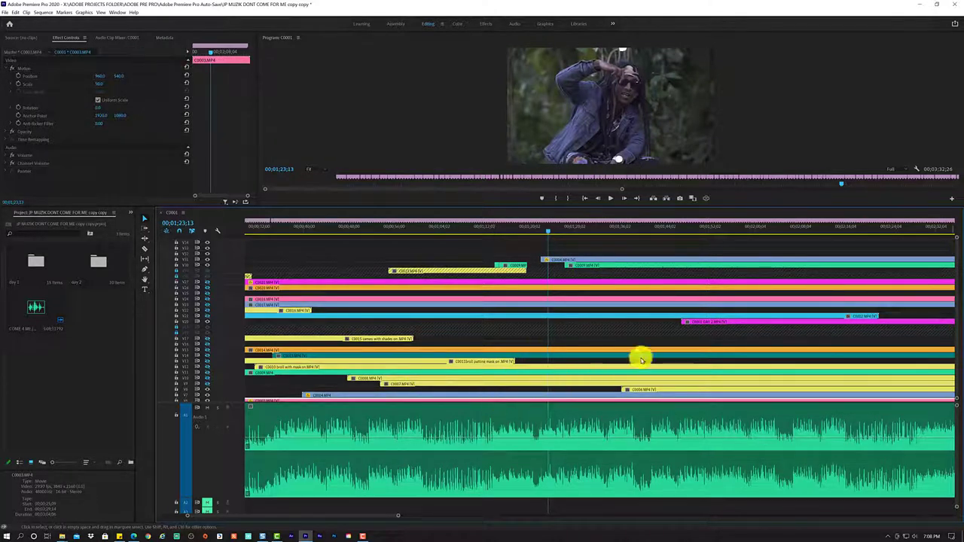
{"action": "scroll", "coordinate": [956, 281], "scroll_direction": "down", "scroll_amount": 2}
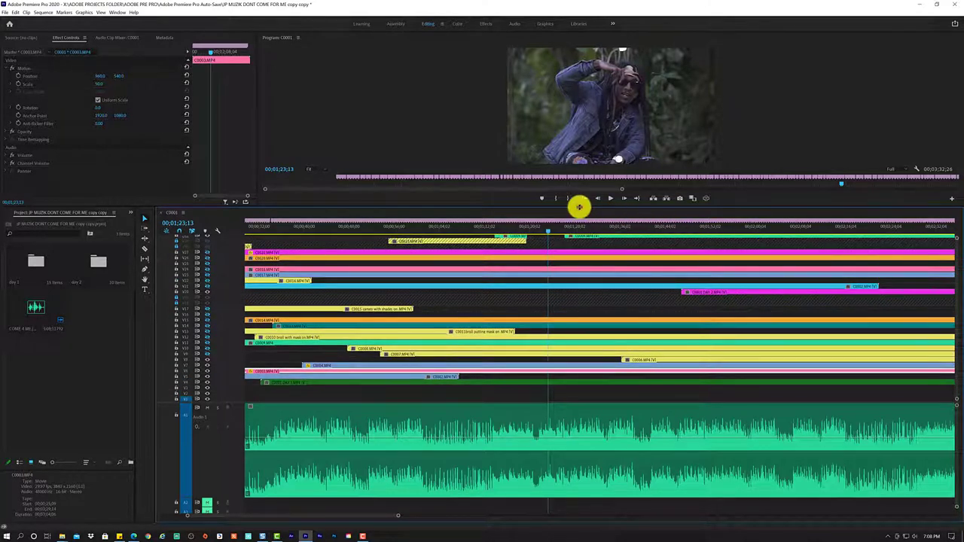
{"action": "left_click_drag", "start_coordinate": [578, 207], "coordinate": [580, 178]}
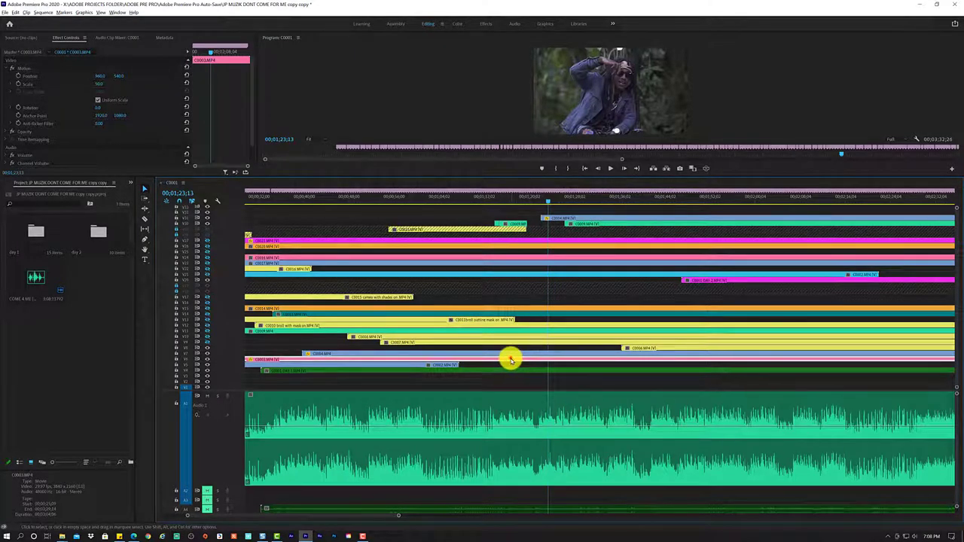
{"action": "mouse_move", "coordinate": [511, 360]}
{"action": "left_mouse_down"}
{"action": "mouse_move", "coordinate": [521, 218]}
{"action": "mouse_move", "coordinate": [535, 217]}
{"action": "mouse_move", "coordinate": [465, 209]}
{"action": "left_mouse_up"}
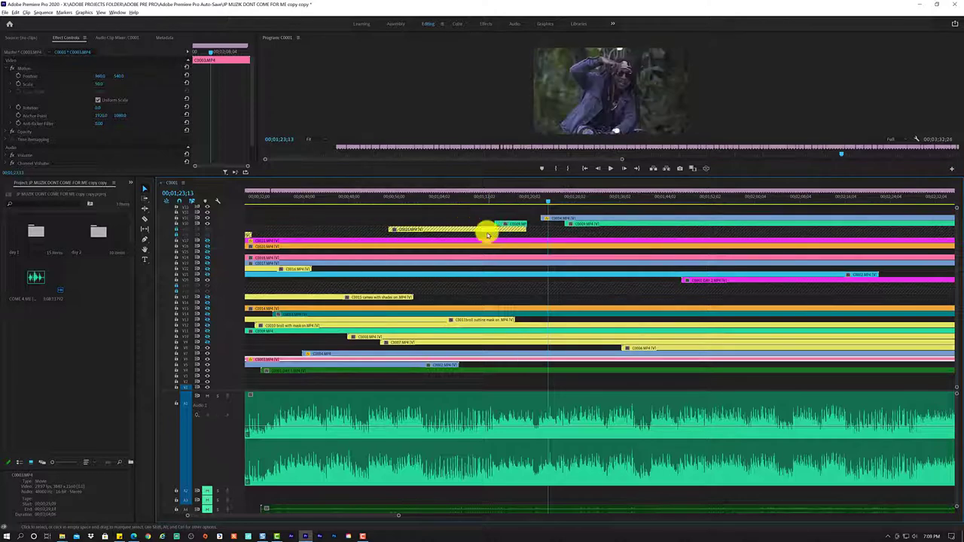
{"action": "key", "text": "minus"}
{"action": "key", "text": "minus"}
{"action": "key", "text": "minus"}
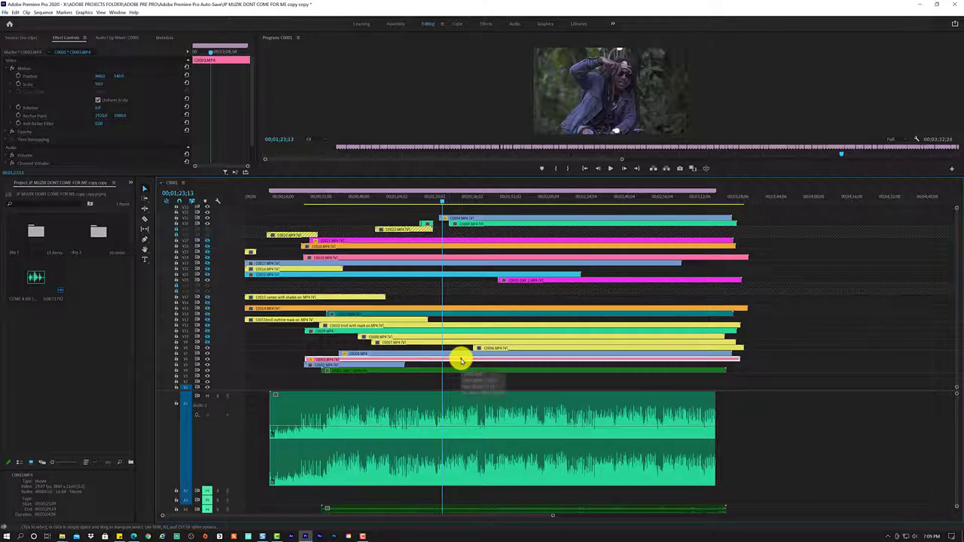
Drop C0001 onto the top video track and shift it later in time.
{"action": "mouse_move", "coordinate": [462, 361]}
{"action": "left_mouse_down"}
{"action": "mouse_move", "coordinate": [460, 199]}
{"action": "mouse_move", "coordinate": [454, 221]}
{"action": "mouse_move", "coordinate": [459, 208]}
{"action": "mouse_move", "coordinate": [455, 219]}
{"action": "mouse_move", "coordinate": [455, 209]}
{"action": "mouse_move", "coordinate": [434, 203]}
{"action": "left_mouse_up"}
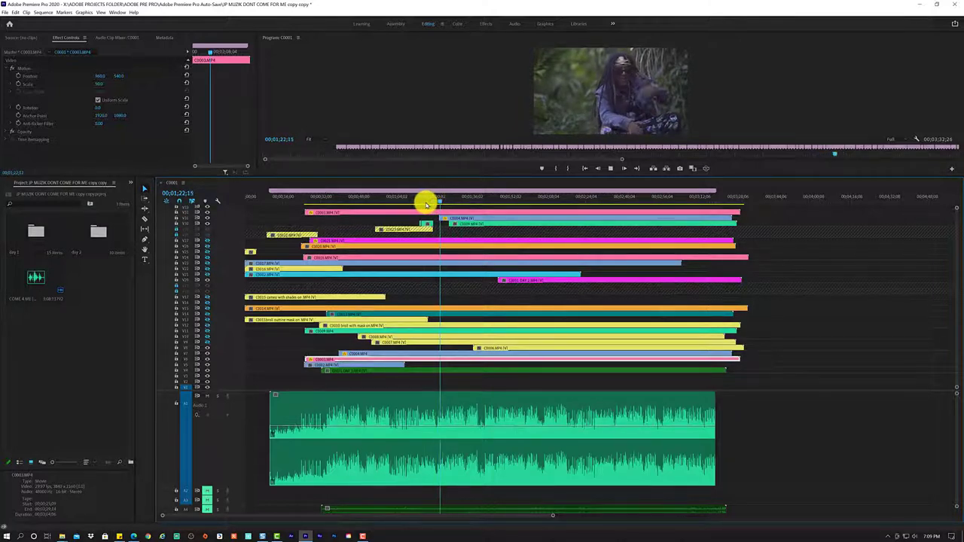
{"action": "left_click", "coordinate": [423, 203]}
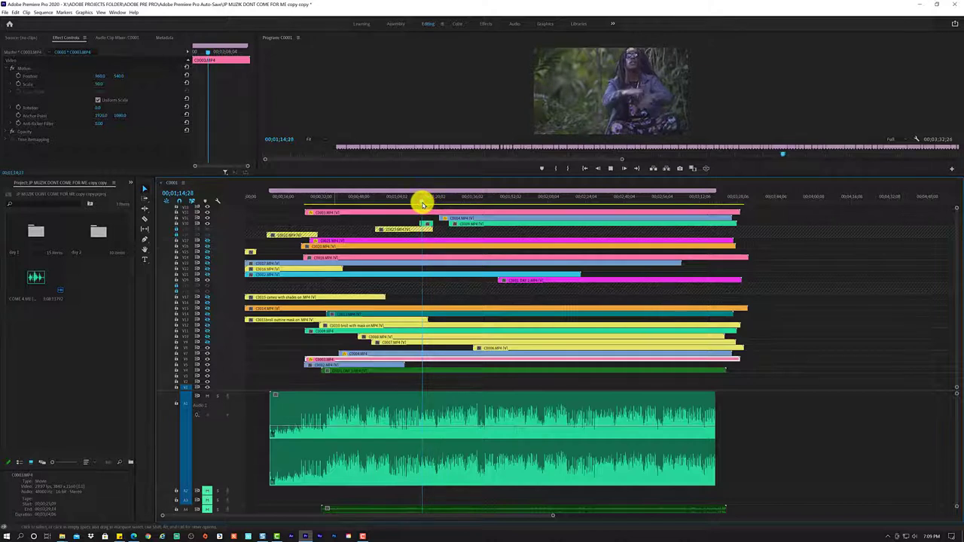
{"action": "key", "text": "space"}
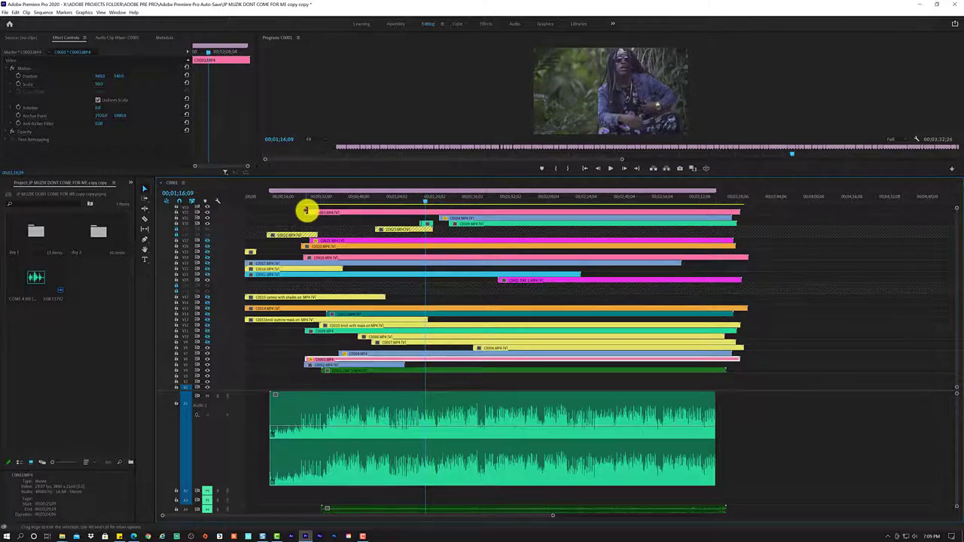
{"action": "left_click_drag", "start_coordinate": [310, 210], "coordinate": [436, 192]}
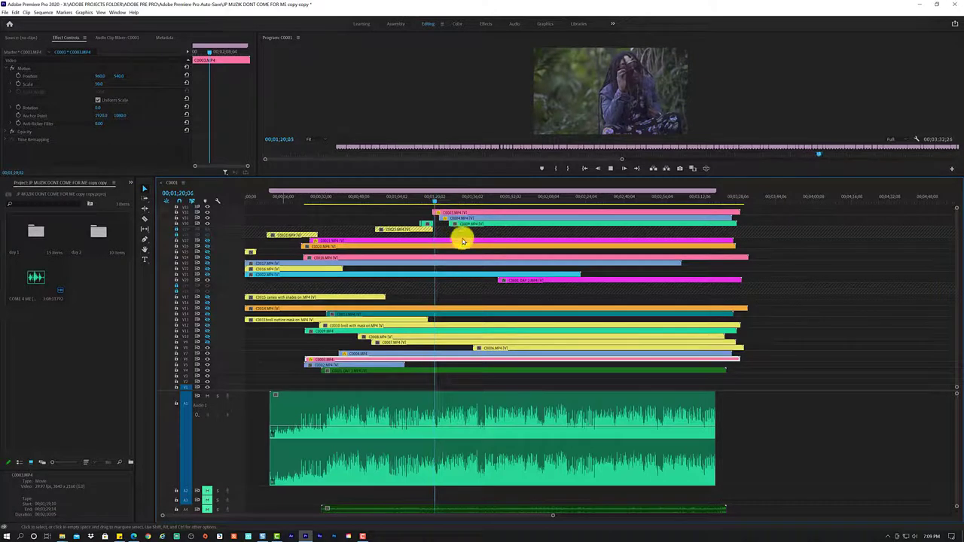
{"action": "key", "text": "space"}
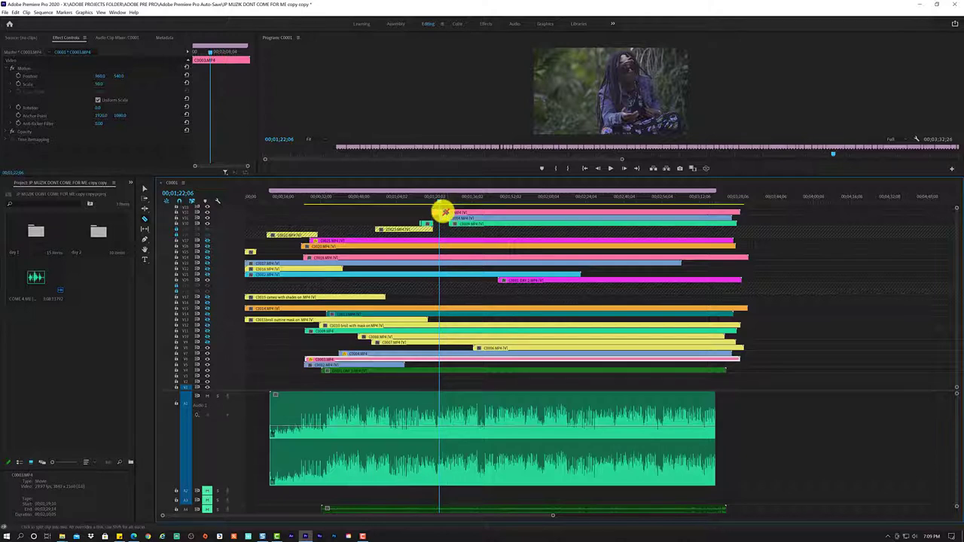
Trim the top C0001 clip's start later and review playback up to 01;26;04.
{"action": "left_click", "coordinate": [442, 211]}
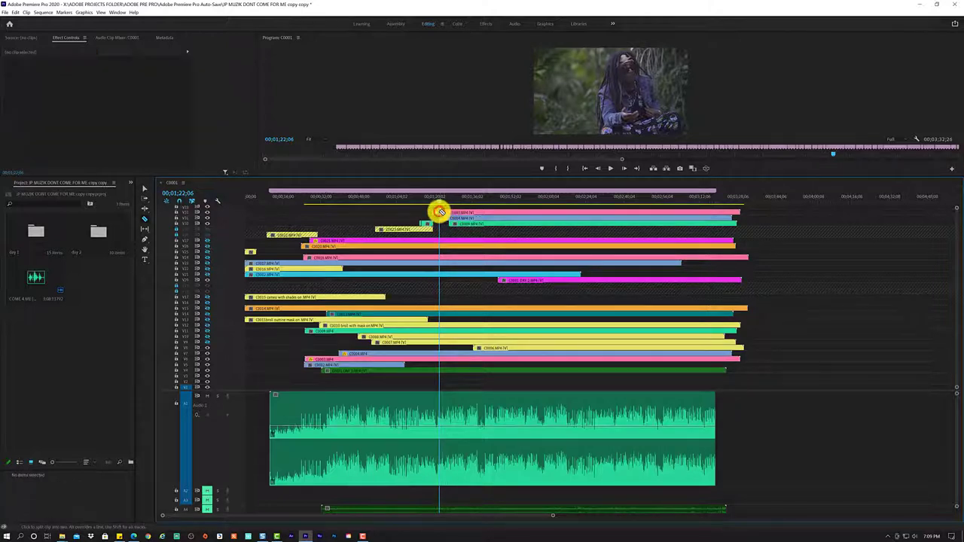
{"action": "left_click_drag", "start_coordinate": [438, 211], "coordinate": [486, 206]}
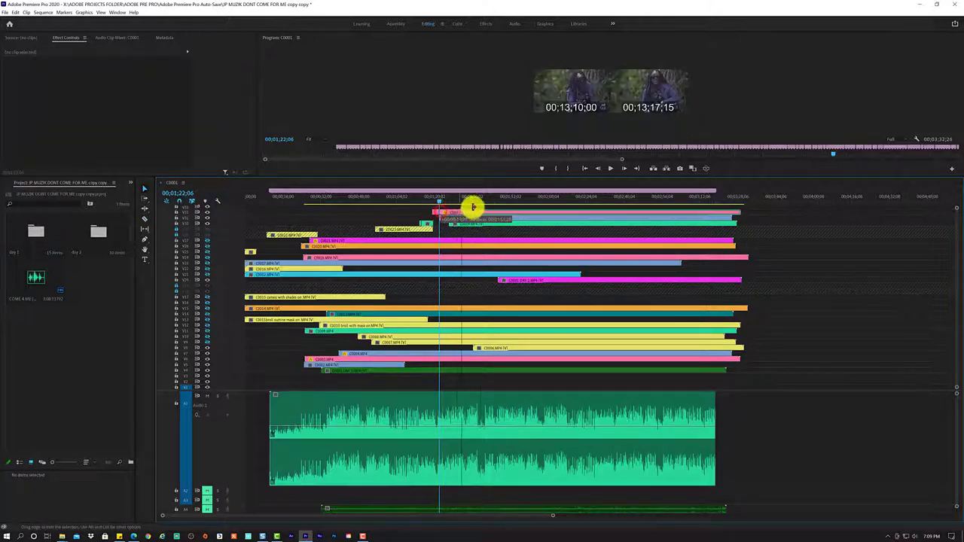
{"action": "left_click", "coordinate": [427, 200]}
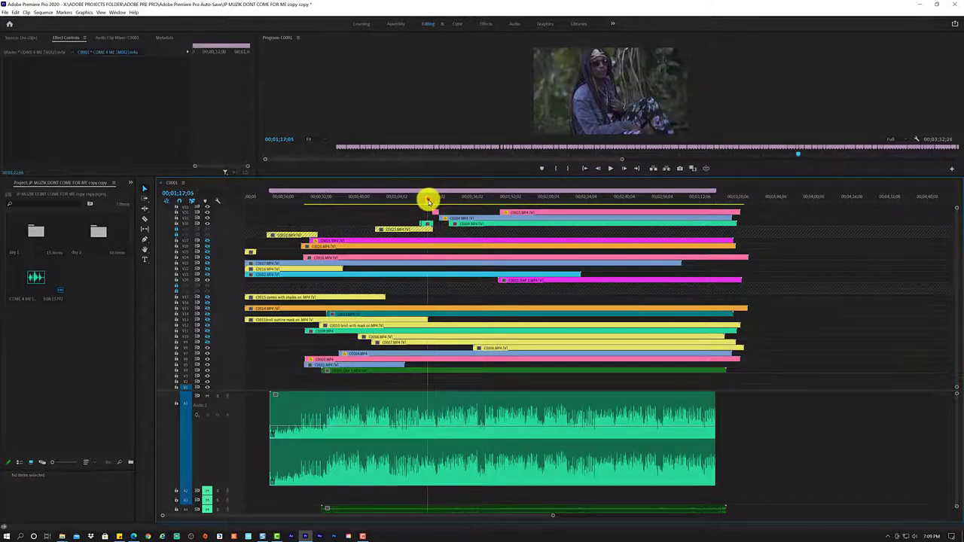
{"action": "key", "text": "space"}
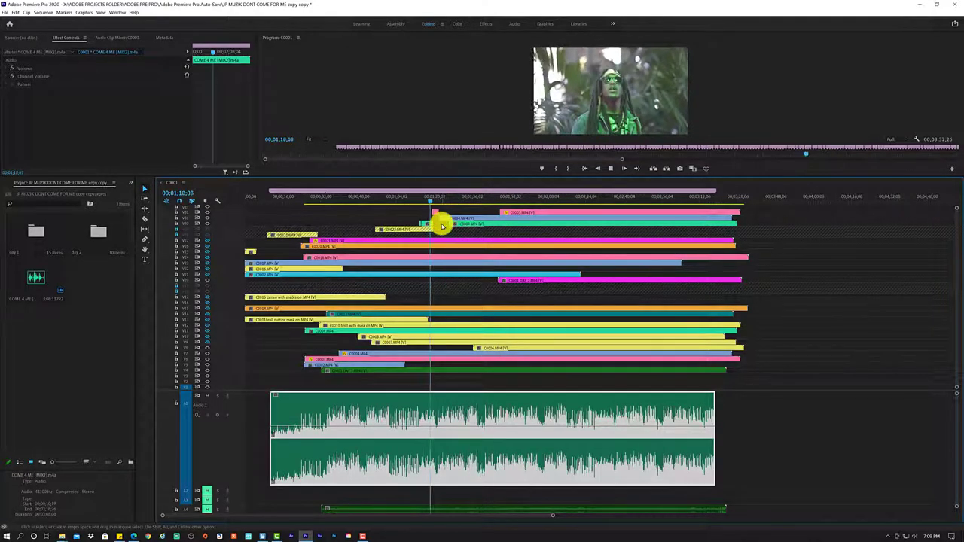
{"action": "scroll", "coordinate": [436, 221], "scroll_direction": "up", "scroll_amount": 3}
{"action": "scroll", "coordinate": [441, 224], "scroll_direction": "up", "scroll_amount": 1}
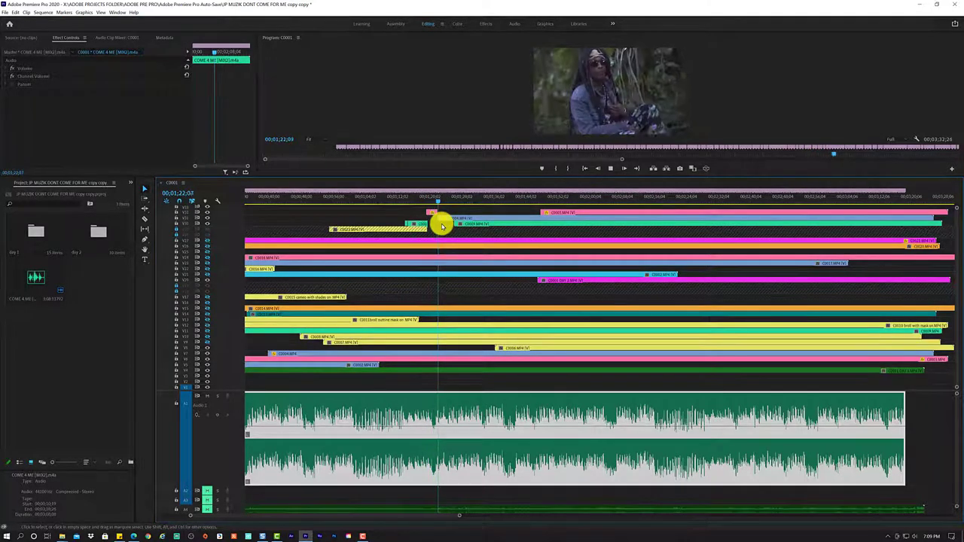
{"action": "key", "text": "space"}
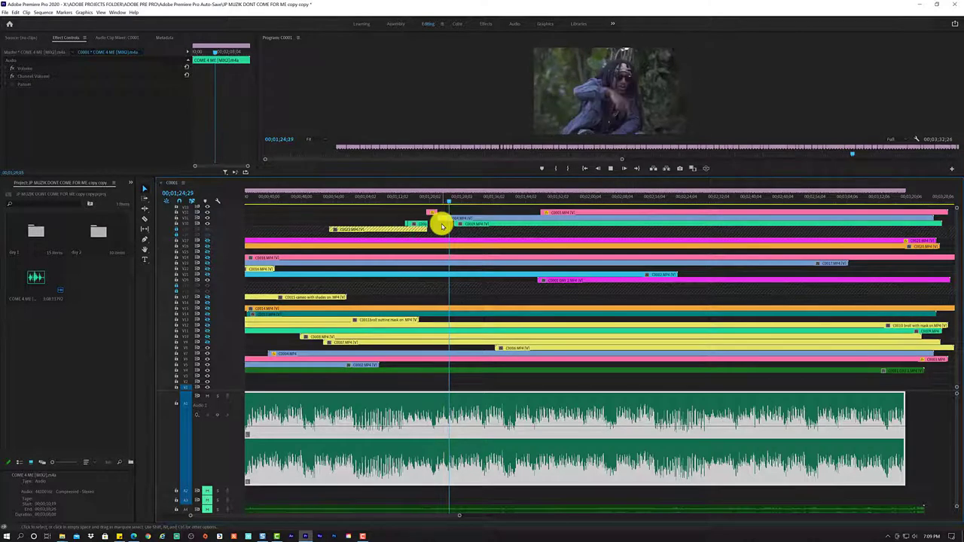
{"action": "key", "text": "space"}
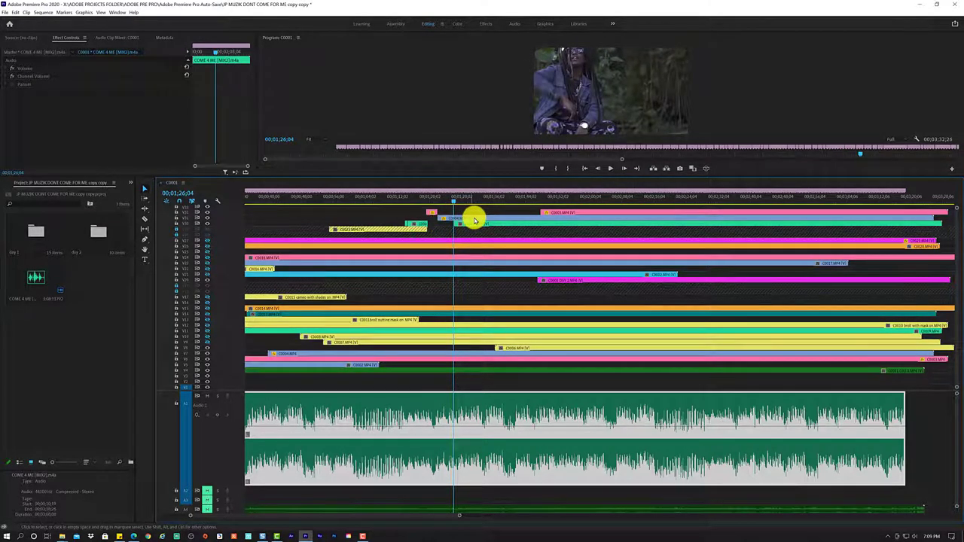
Razor the clips at 01;26;04, shift the pieces after the cut right, and review to 01;28;06.
{"action": "key", "text": "c"}
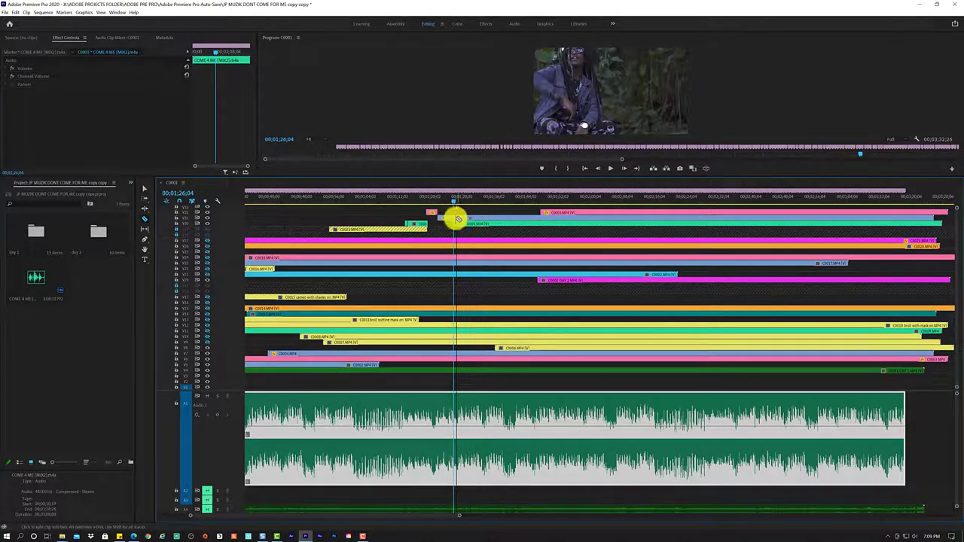
{"action": "left_click", "coordinate": [454, 219]}
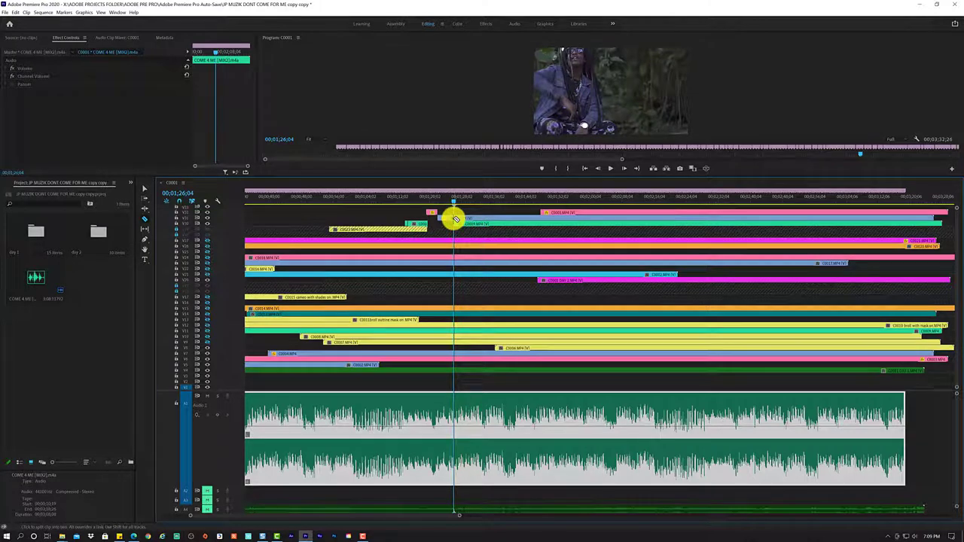
{"action": "key", "text": "ctrl+shift+a"}
{"action": "key", "text": "v"}
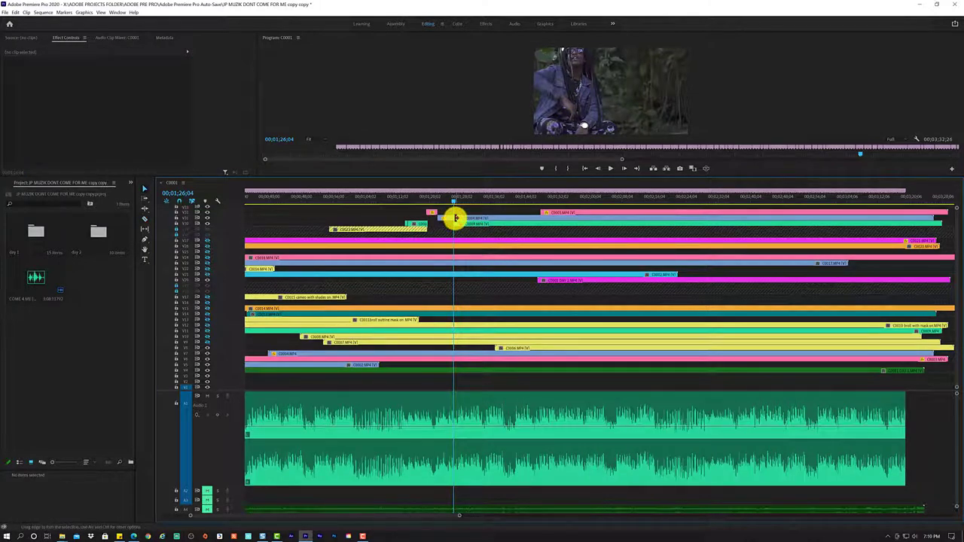
{"action": "left_click_drag", "start_coordinate": [455, 218], "coordinate": [497, 210]}
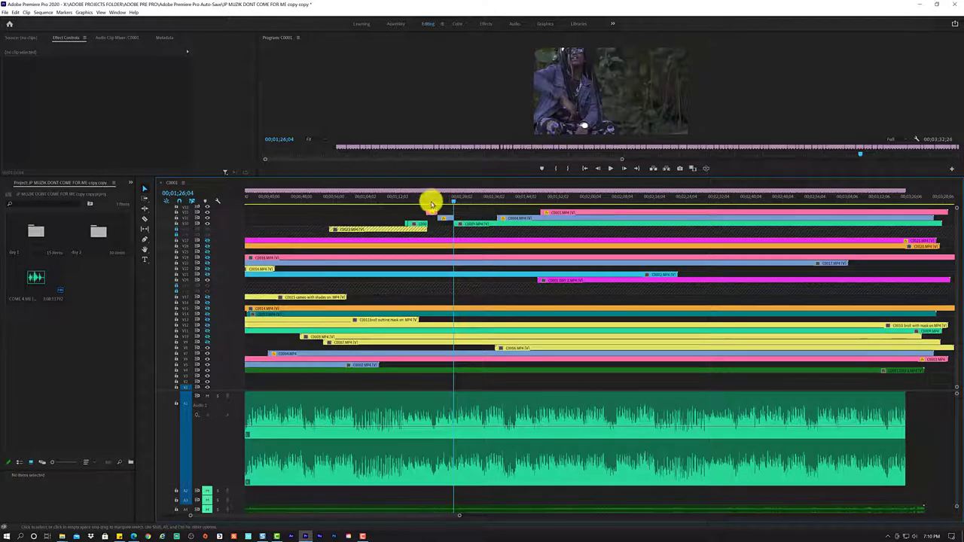
{"action": "left_click", "coordinate": [422, 198]}
{"action": "key", "text": "space"}
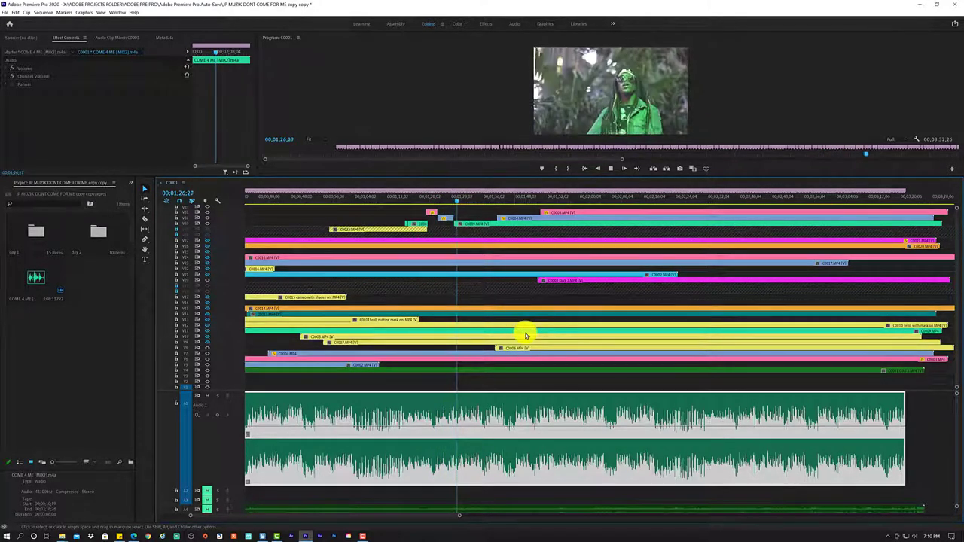
{"action": "key", "text": "space"}
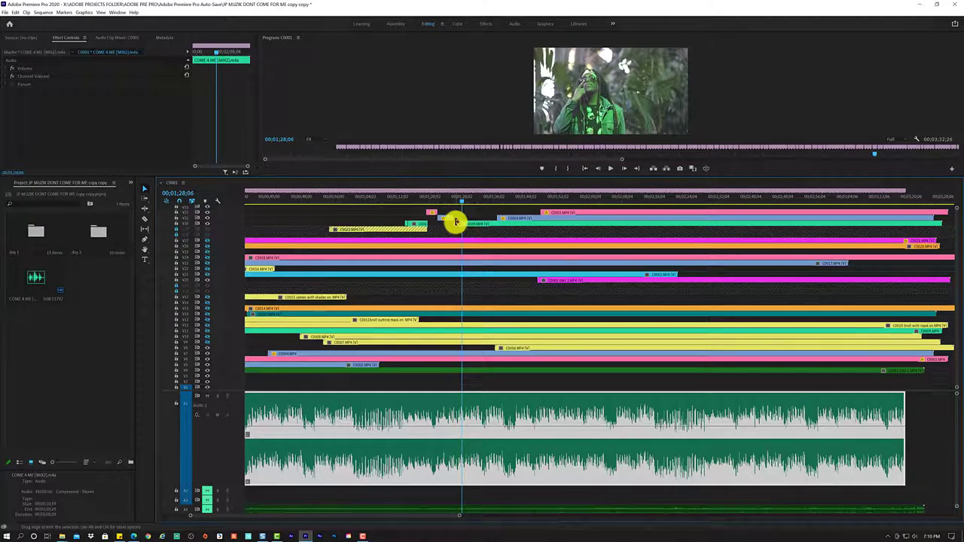
{"action": "left_click", "coordinate": [459, 225]}
Review the sequence around 01;25–01;28, selecting the upper-track C0004 clip.
{"action": "scroll", "coordinate": [458, 223], "scroll_direction": "up", "scroll_amount": 2}
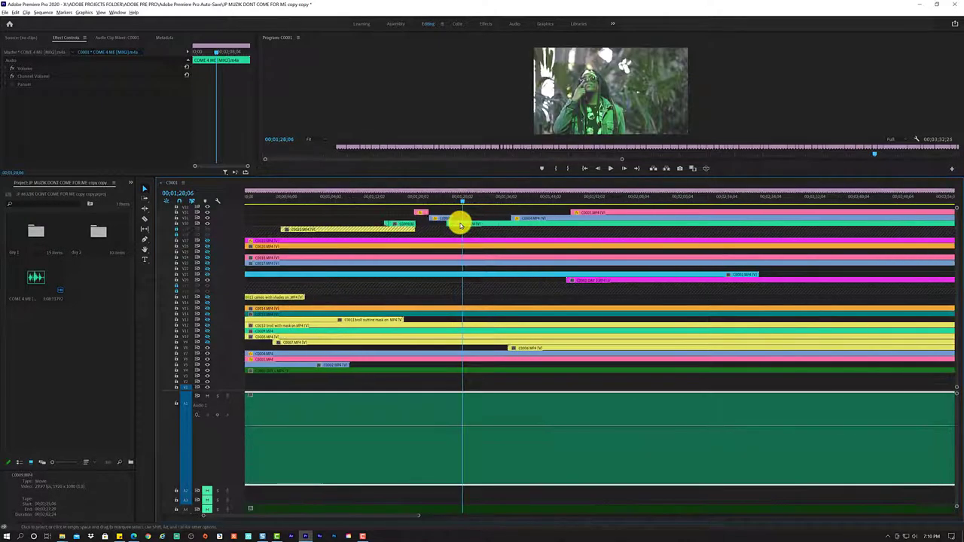
{"action": "scroll", "coordinate": [458, 223], "scroll_direction": "up", "scroll_amount": 2}
{"action": "scroll", "coordinate": [458, 223], "scroll_direction": "up", "scroll_amount": 2}
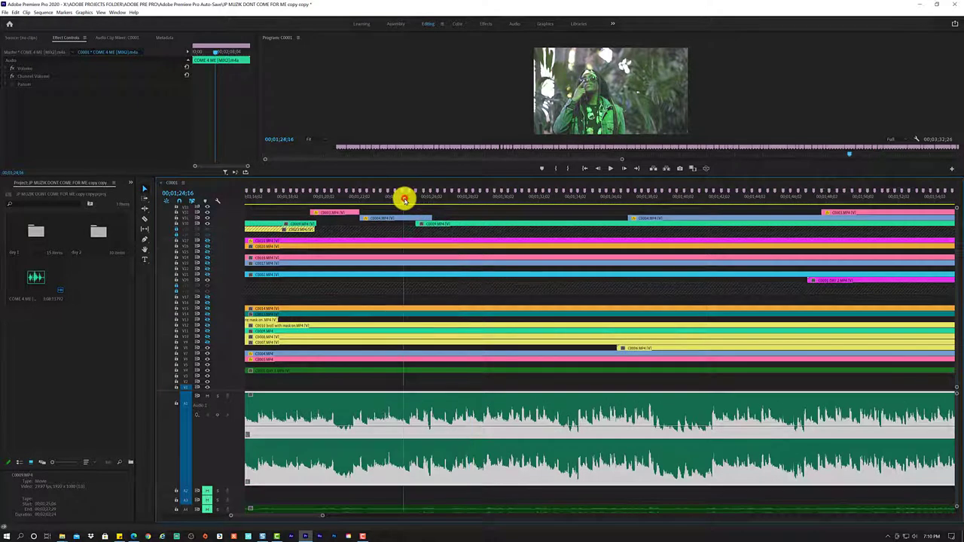
{"action": "key", "text": "space"}
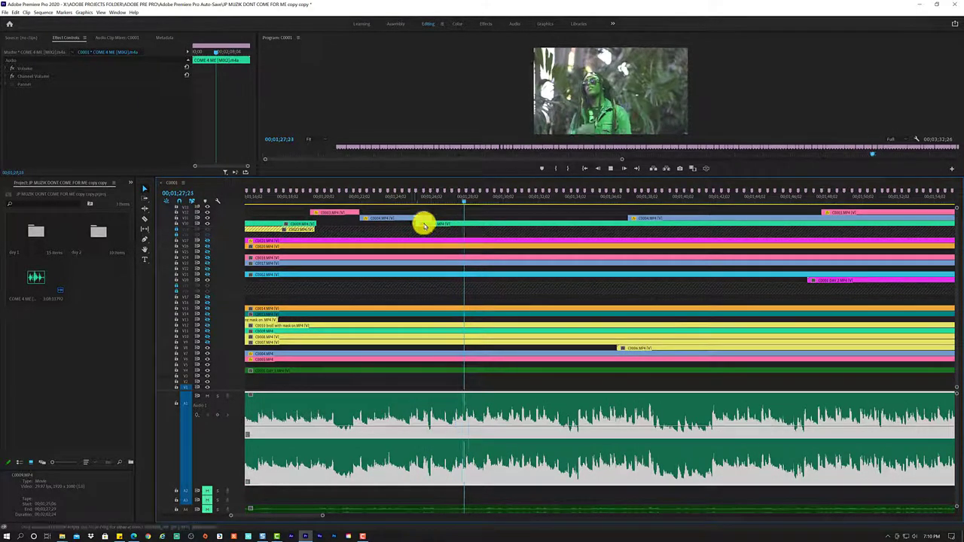
{"action": "left_click_drag", "start_coordinate": [409, 200], "coordinate": [413, 200]}
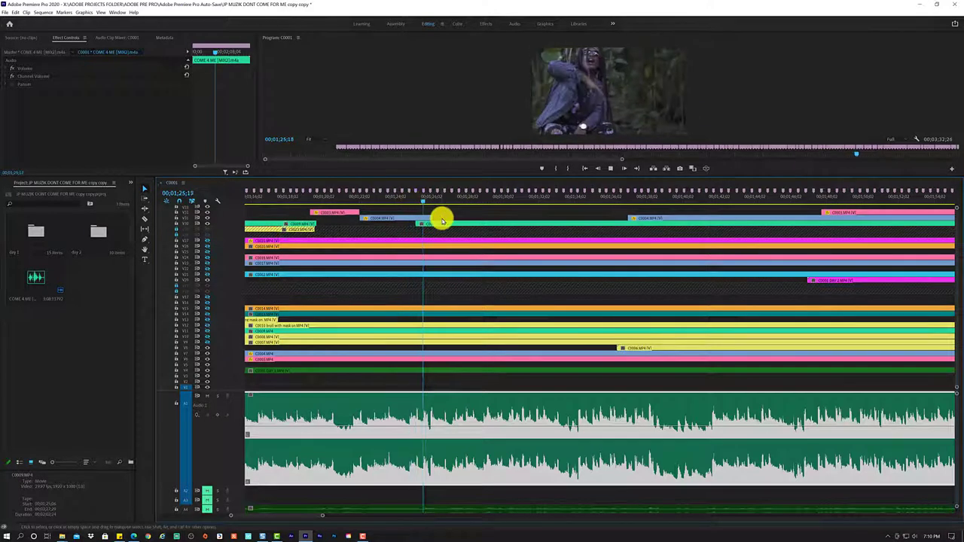
{"action": "key", "text": "space"}
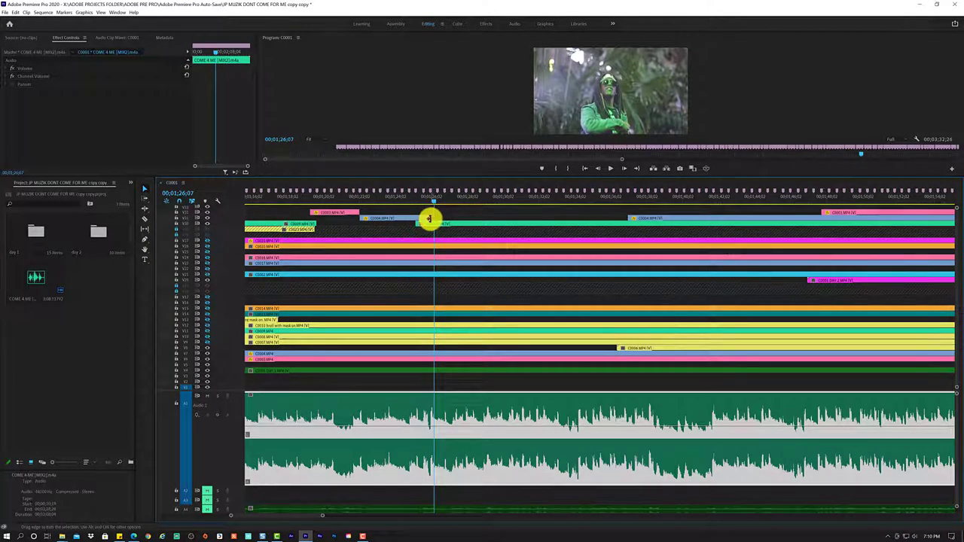
{"action": "left_click", "coordinate": [427, 219]}
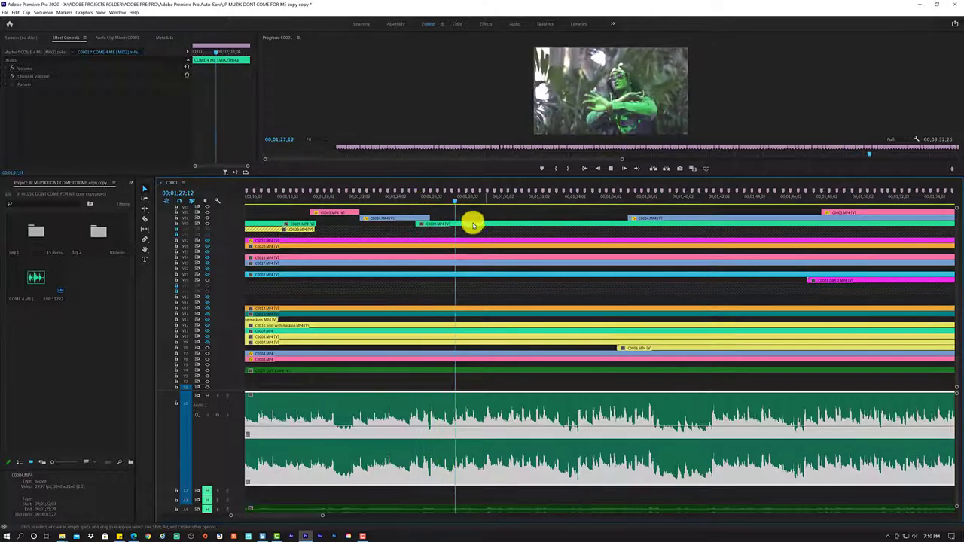
{"action": "key", "text": "space"}
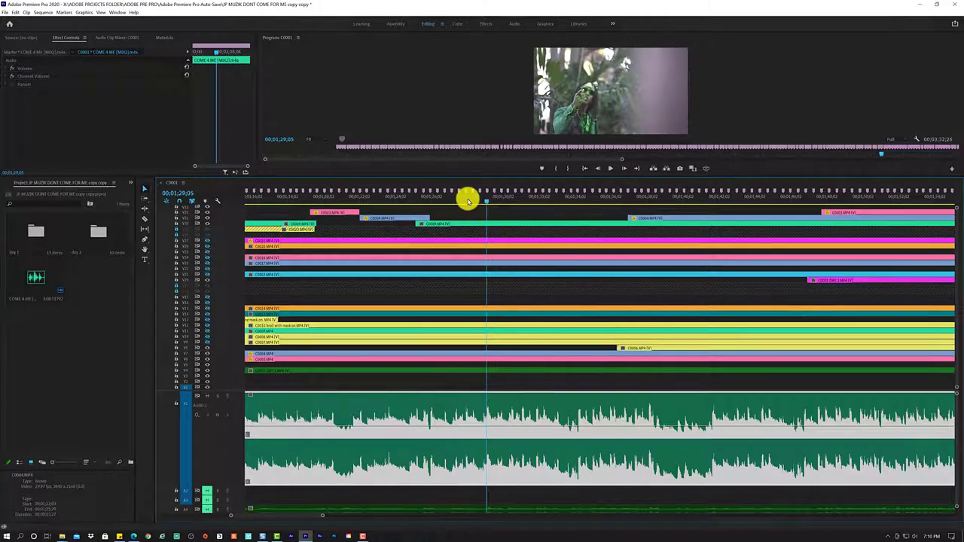
{"action": "left_click", "coordinate": [464, 200]}
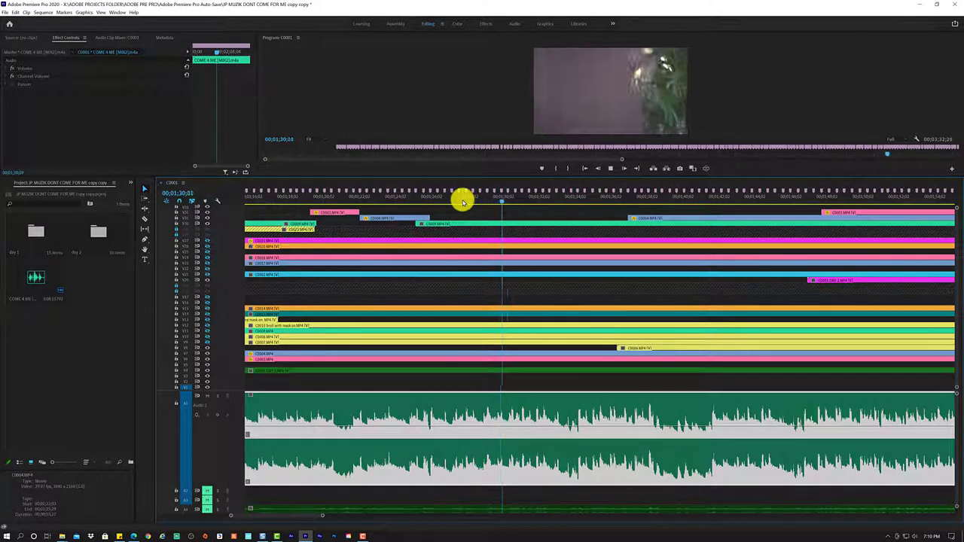
Split the C0009 clip at 01;31;05, preview it, and cancel an attempted extension of its end.
{"action": "key", "text": "space"}
{"action": "key", "text": "c"}
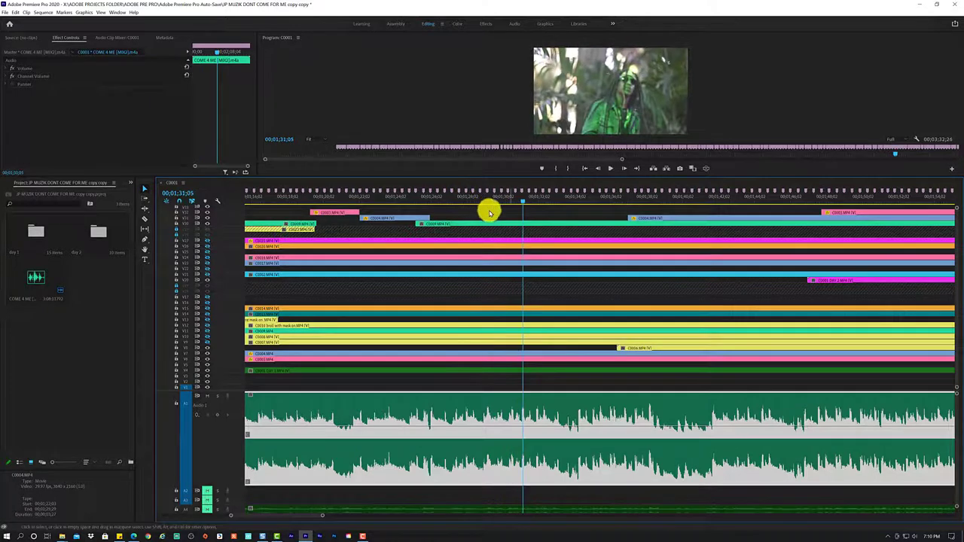
{"action": "left_click", "coordinate": [525, 225]}
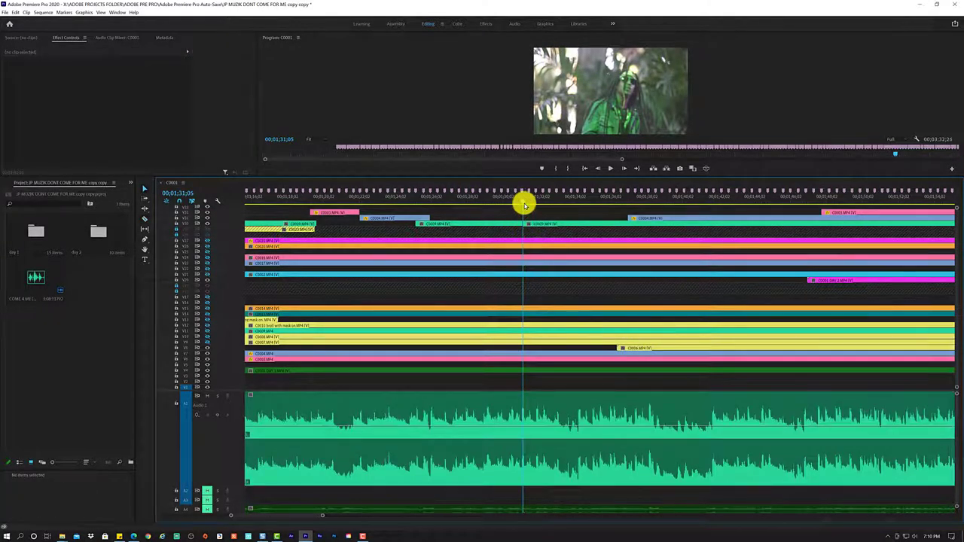
{"action": "key", "text": "space"}
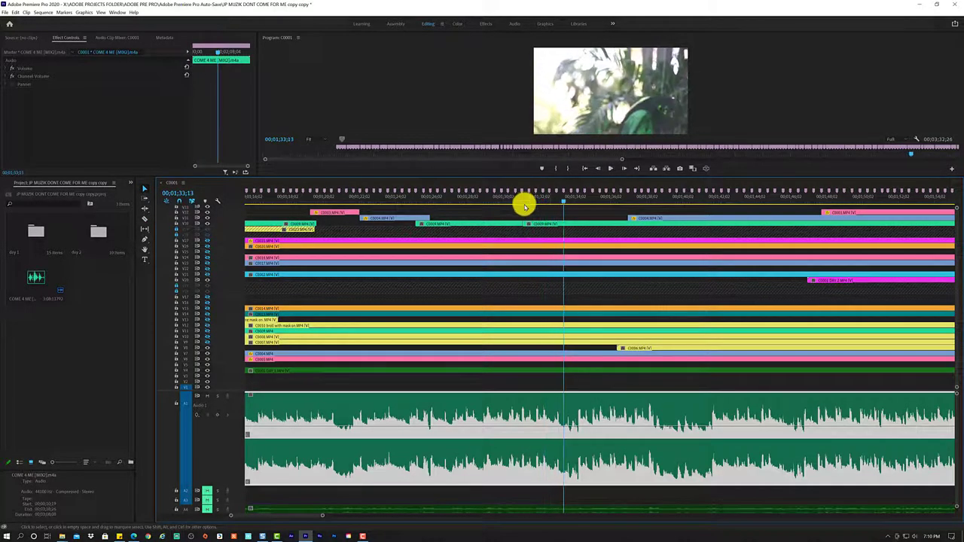
{"action": "key", "text": "space"}
{"action": "left_click_drag", "start_coordinate": [524, 225], "coordinate": [626, 219]}
{"action": "key", "text": "Escape"}
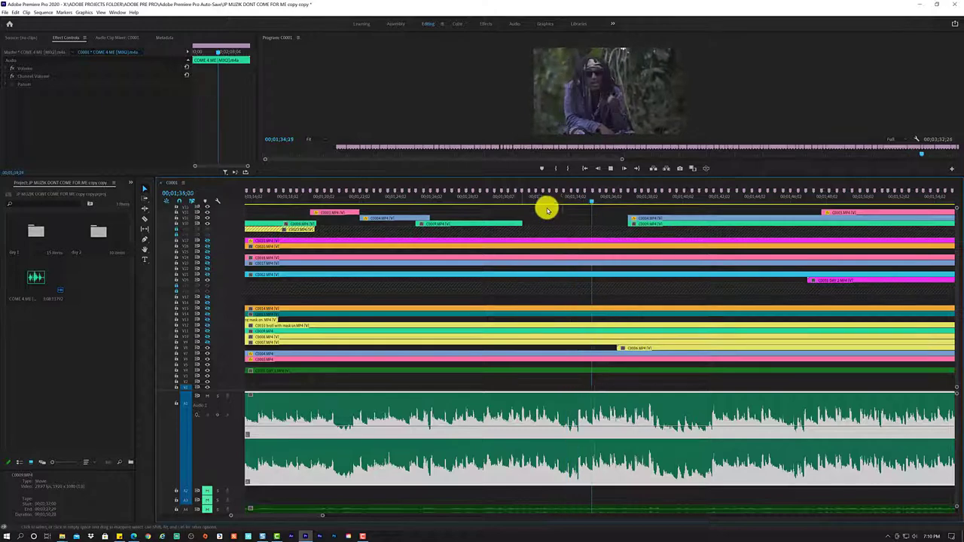
Replay the sequence from 01;30;21 through about 01;37, where the upper C0004 clips begin.
{"action": "left_click", "coordinate": [514, 201]}
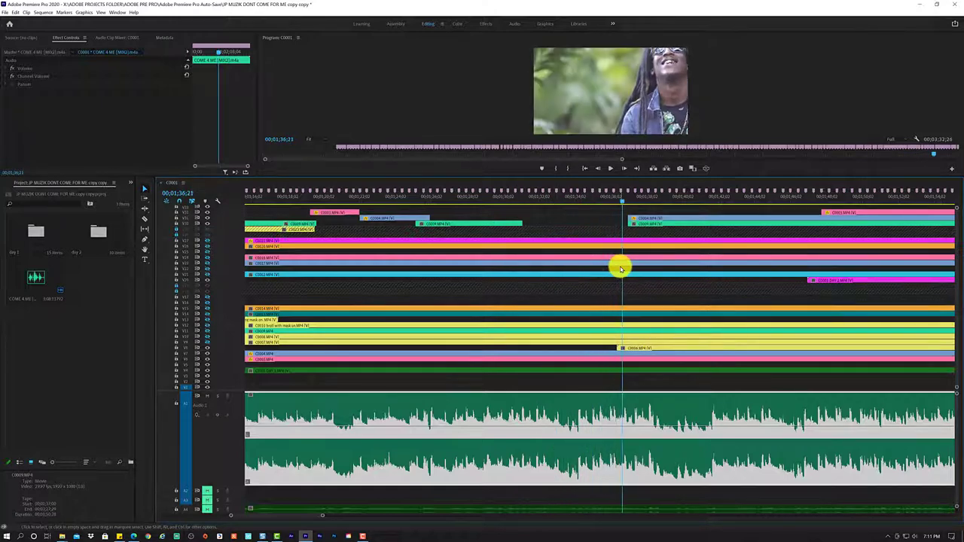
{"action": "key", "text": "space"}
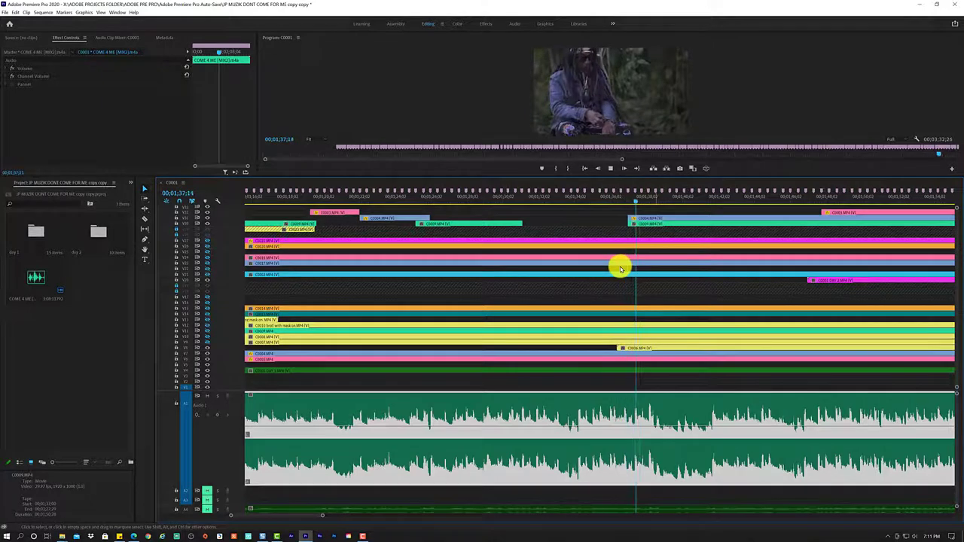
{"action": "key", "text": "space"}
{"action": "left_click", "coordinate": [598, 198]}
{"action": "key", "text": "space"}
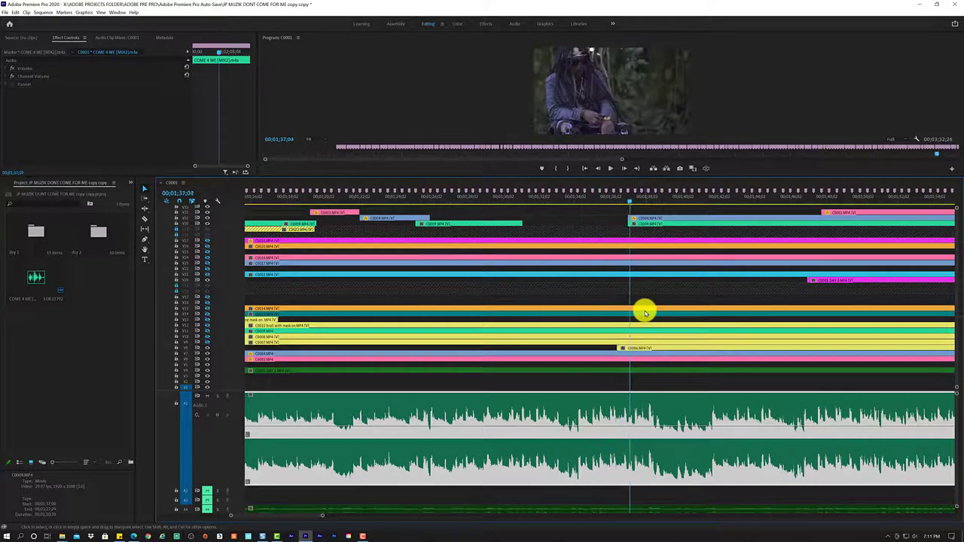
{"action": "key", "text": "space"}
Split C0006 at 01;39;09 and move a C0006 piece up to the top video track.
{"action": "scroll", "coordinate": [957, 224], "scroll_direction": "up", "scroll_amount": 2}
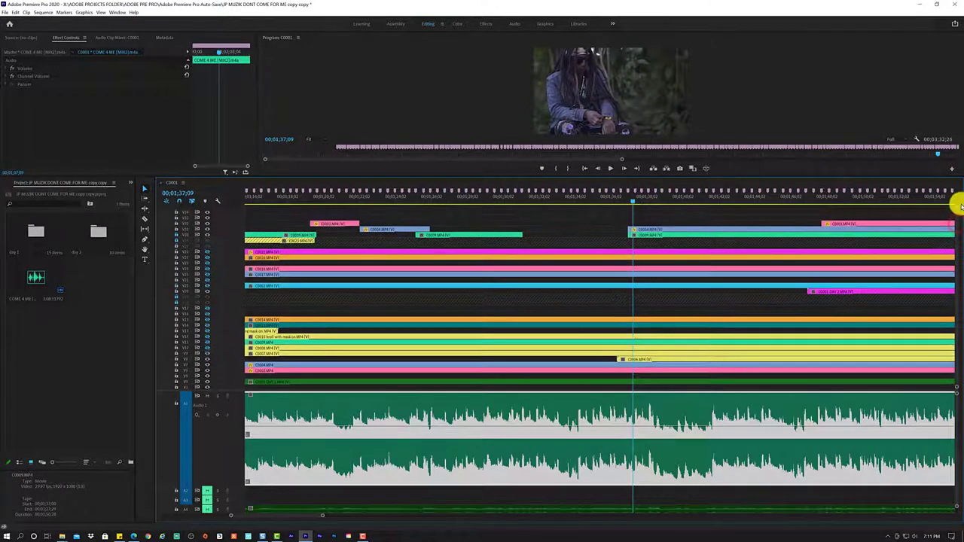
{"action": "left_click", "coordinate": [602, 202]}
{"action": "key", "text": "space"}
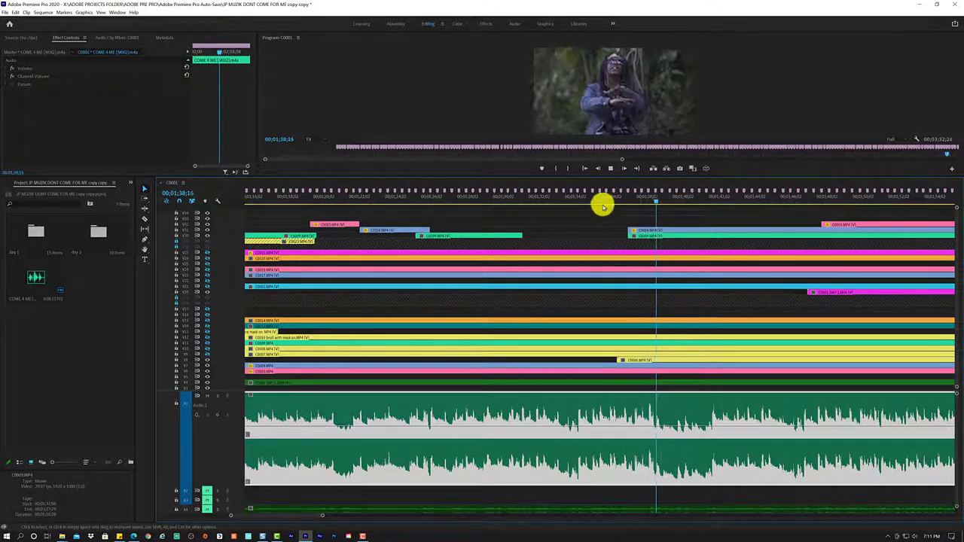
{"action": "key", "text": "space"}
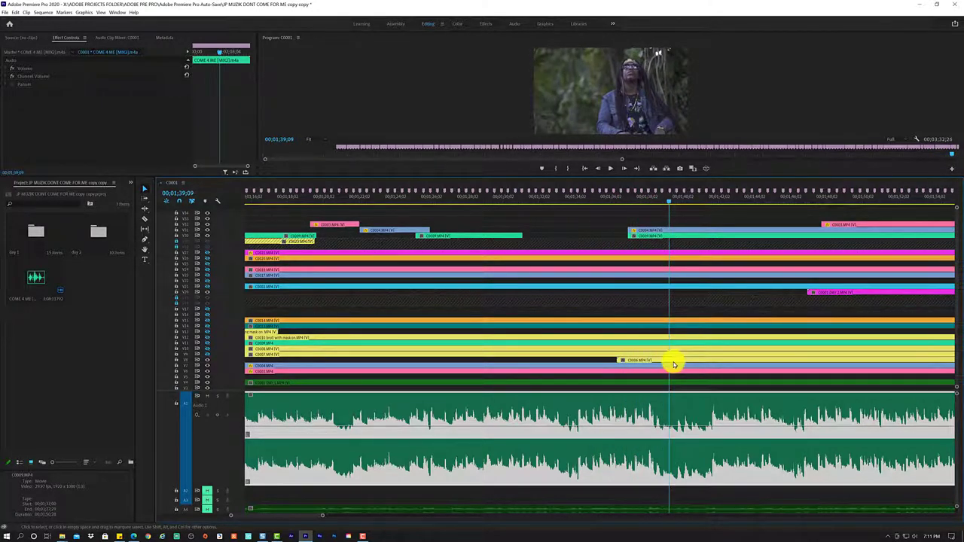
{"action": "left_click", "coordinate": [679, 362]}
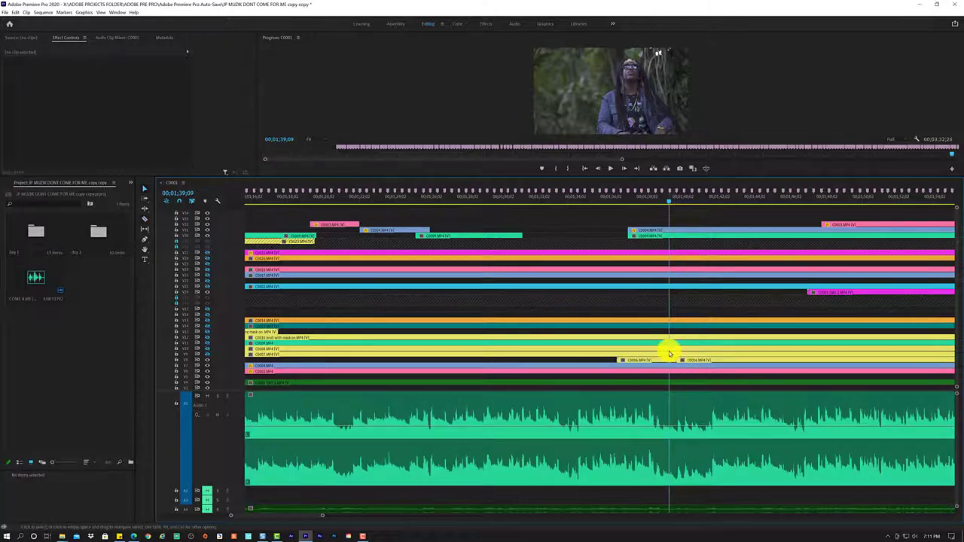
{"action": "left_click_drag", "start_coordinate": [657, 360], "coordinate": [658, 215]}
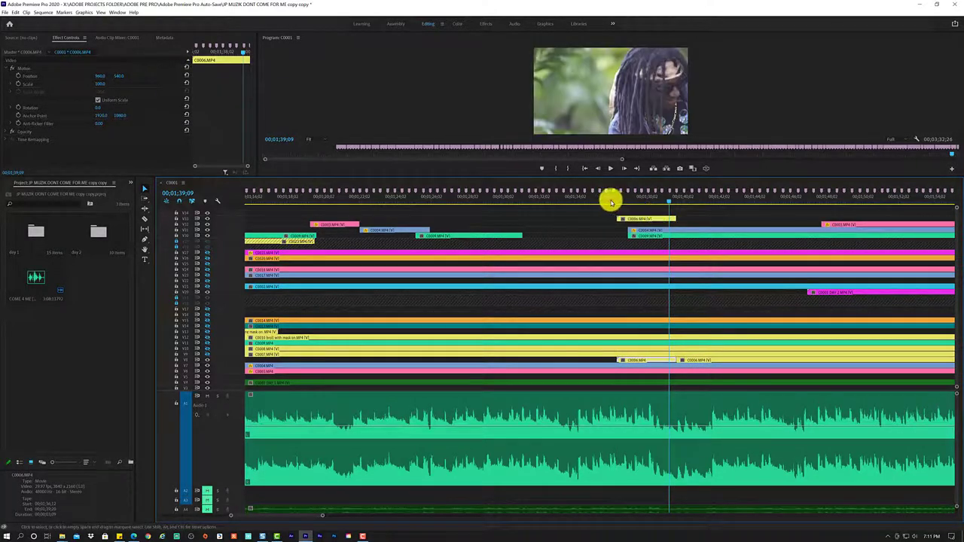
Shift the top-track C0006 clip slightly earlier and review it from about 01;35;03.
{"action": "left_click", "coordinate": [610, 200]}
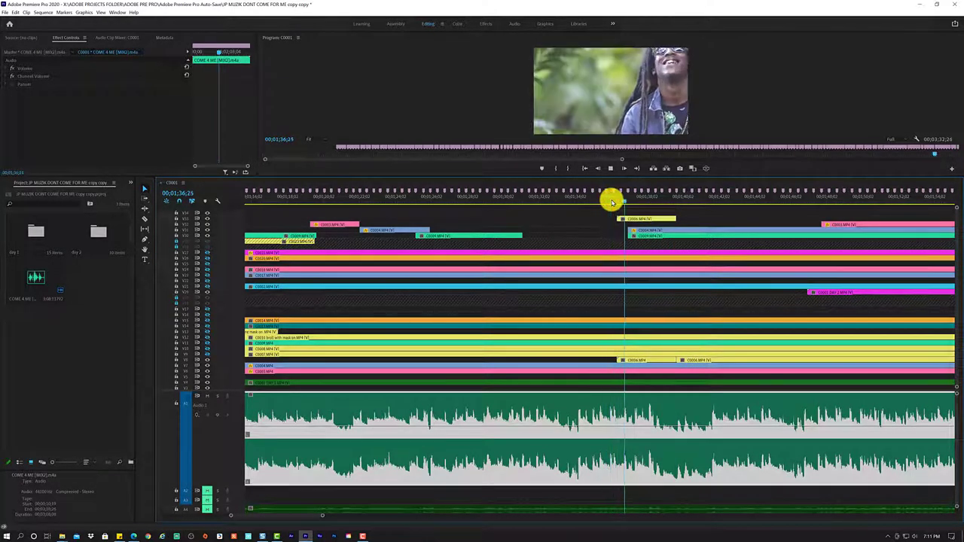
{"action": "key", "text": "space"}
{"action": "left_click_drag", "start_coordinate": [666, 219], "coordinate": [650, 218]}
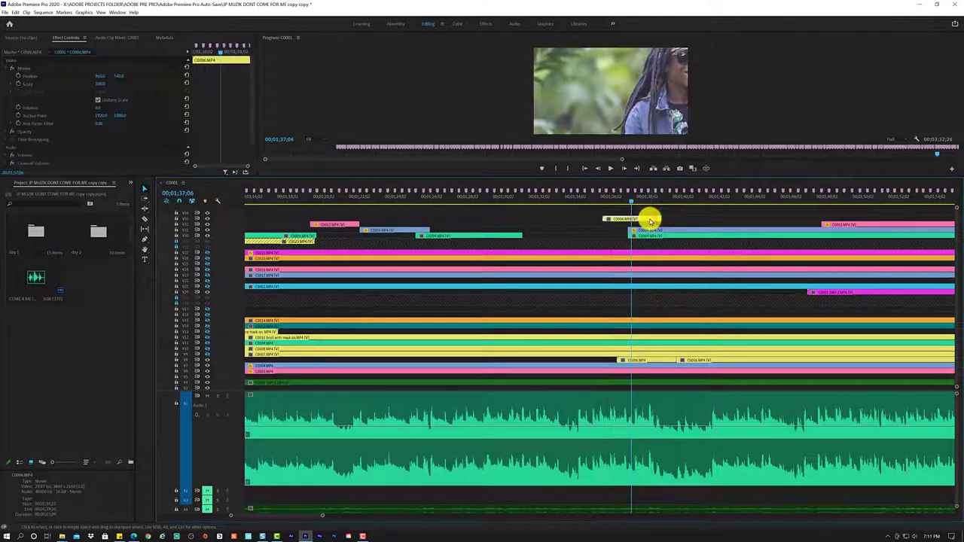
{"action": "left_click", "coordinate": [591, 202]}
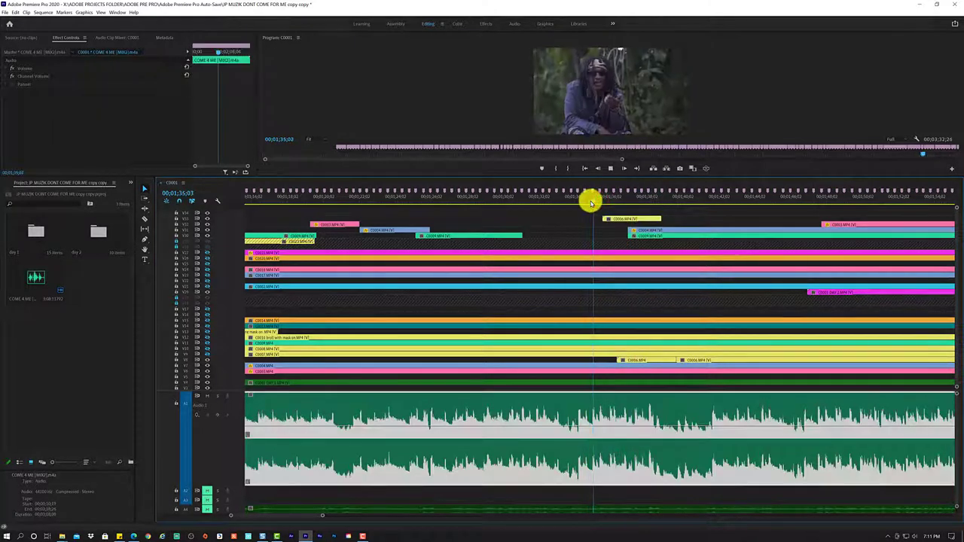
{"action": "key", "text": "space"}
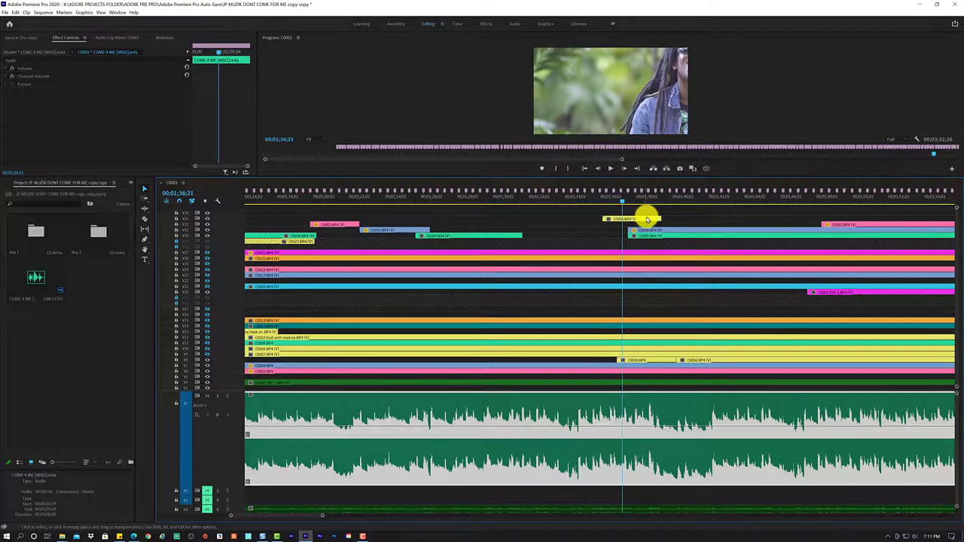
{"action": "left_click", "coordinate": [636, 217]}
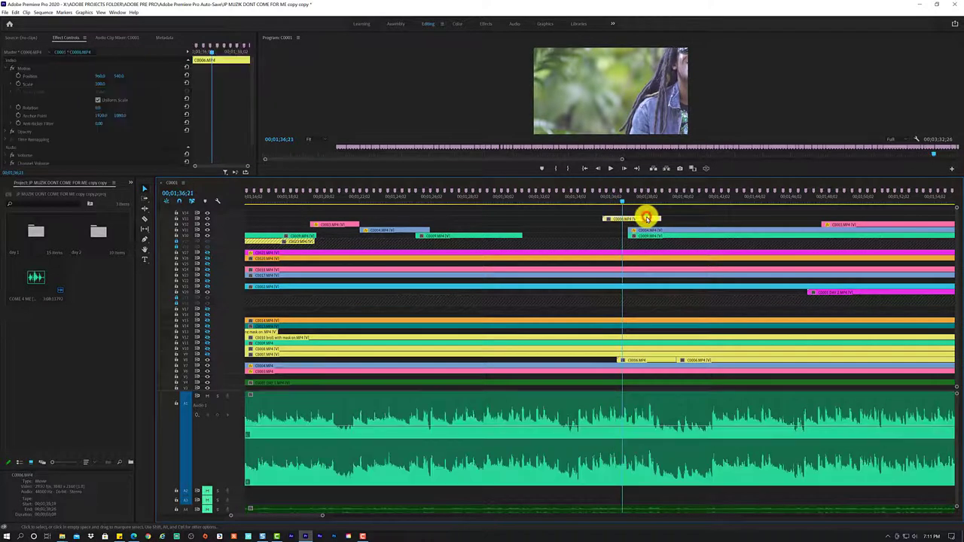
Change C0006's scale so the full frame shows, then review playback from 01;34;22.
{"action": "left_click", "coordinate": [101, 85]}
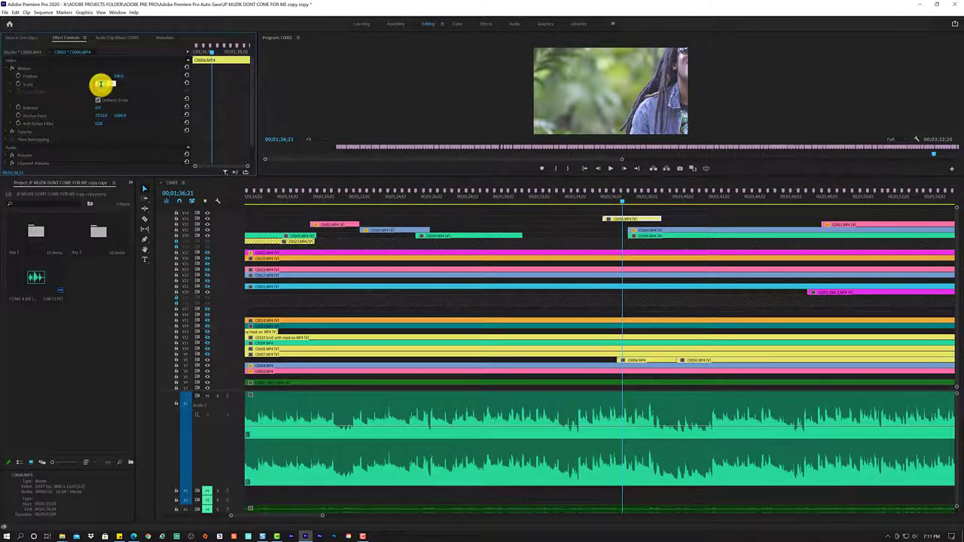
{"action": "key", "text": "Return"}
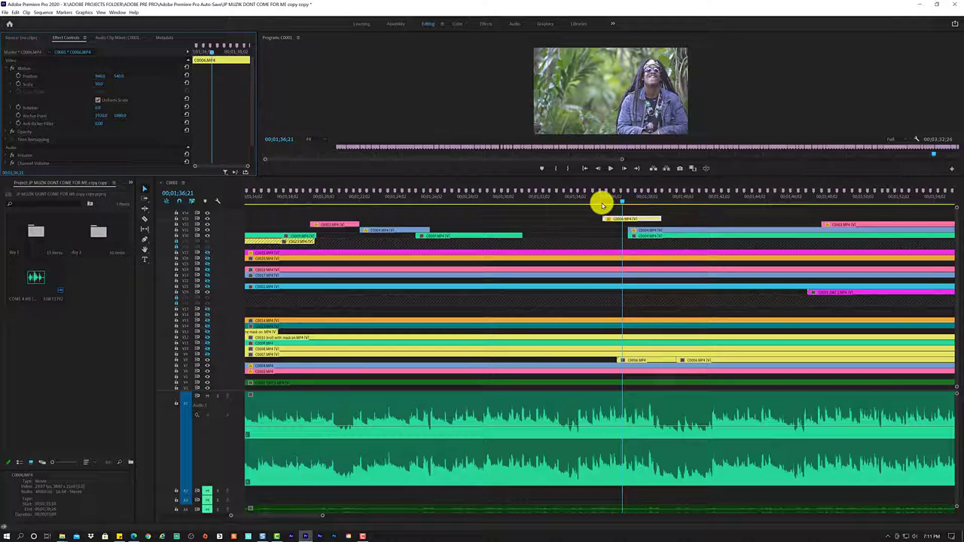
{"action": "left_click", "coordinate": [600, 204]}
{"action": "key", "text": "space"}
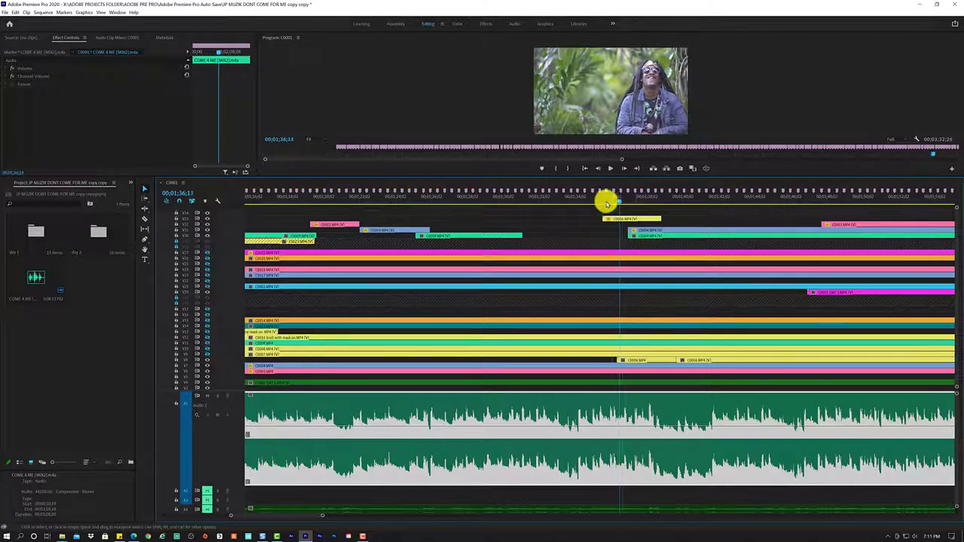
{"action": "key", "text": "space"}
{"action": "left_click", "coordinate": [588, 203]}
{"action": "key", "text": "space"}
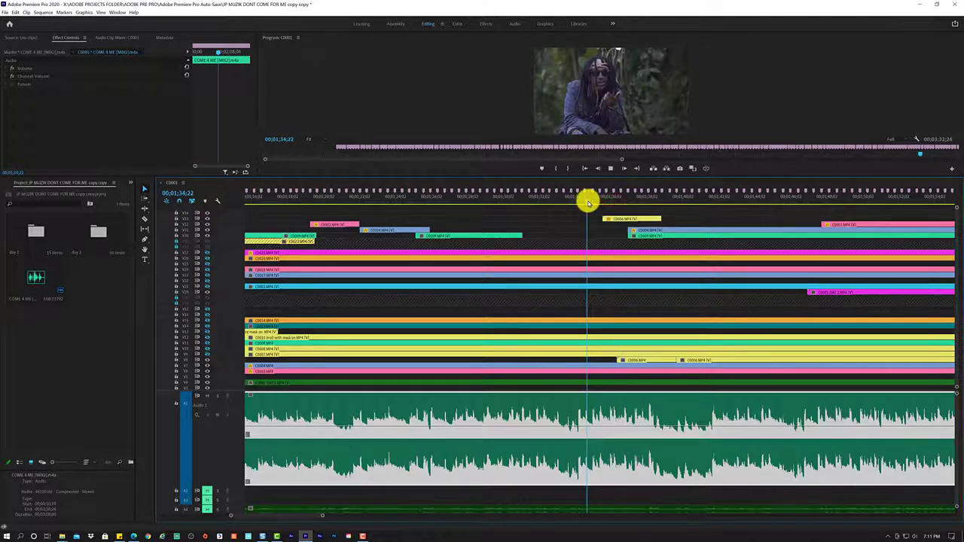
{"action": "key", "text": "space"}
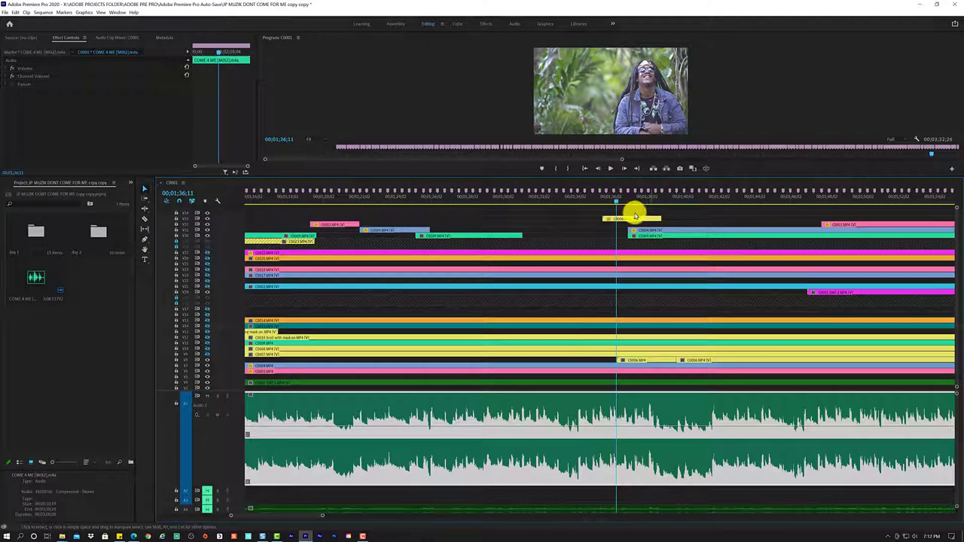
Try different scale values for C0006 and turn on Scale and Position keyframing.
{"action": "left_click", "coordinate": [636, 218]}
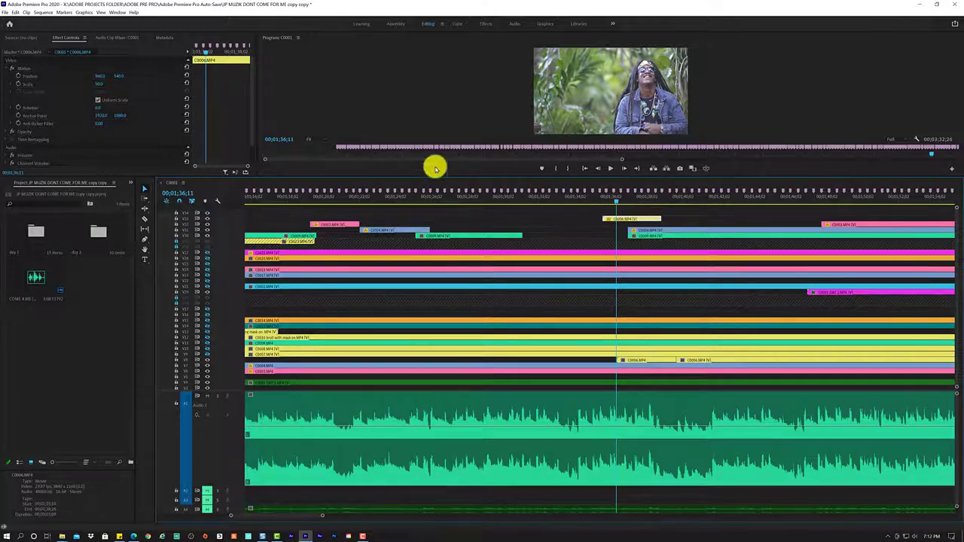
{"action": "left_click_drag", "start_coordinate": [99, 84], "coordinate": [95, 83]}
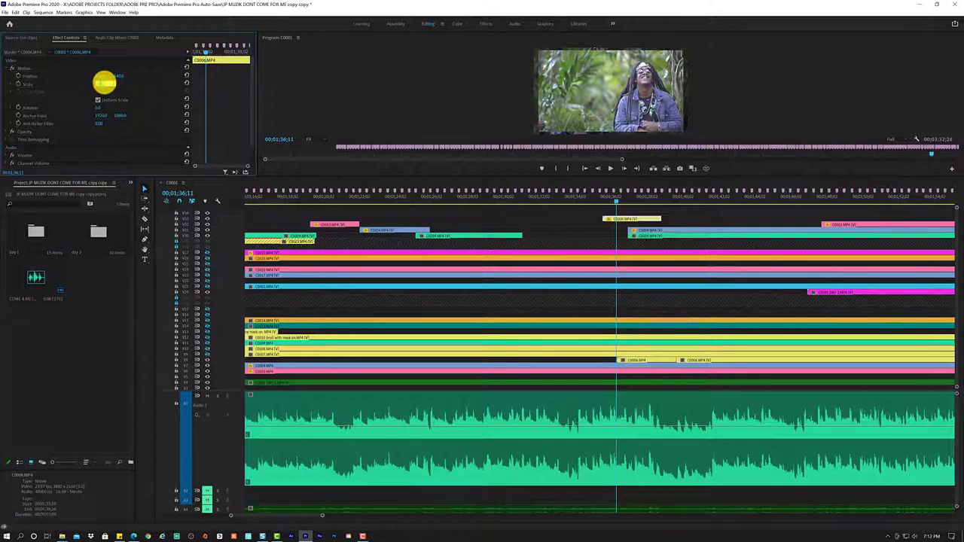
{"action": "left_click_drag", "start_coordinate": [105, 83], "coordinate": [106, 83]}
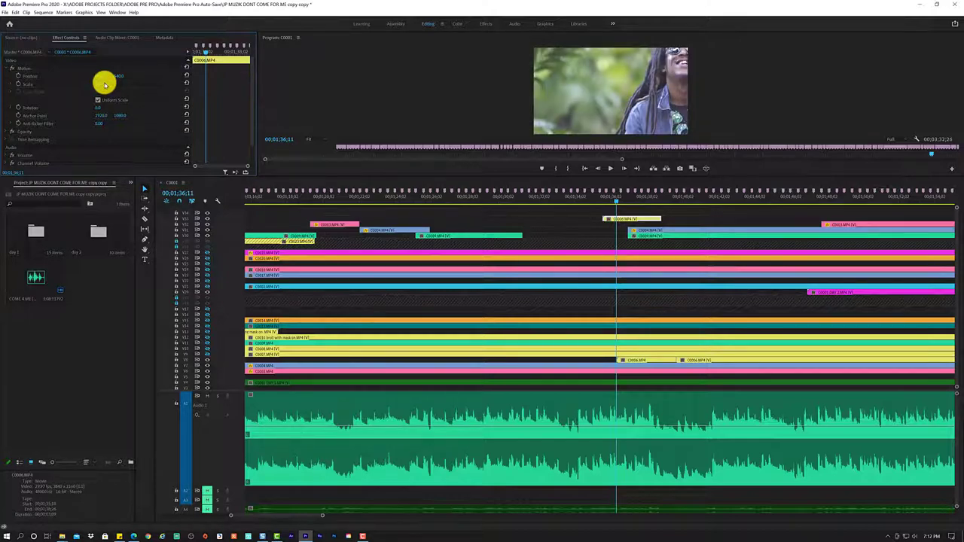
{"action": "left_click_drag", "start_coordinate": [105, 83], "coordinate": [99, 75]}
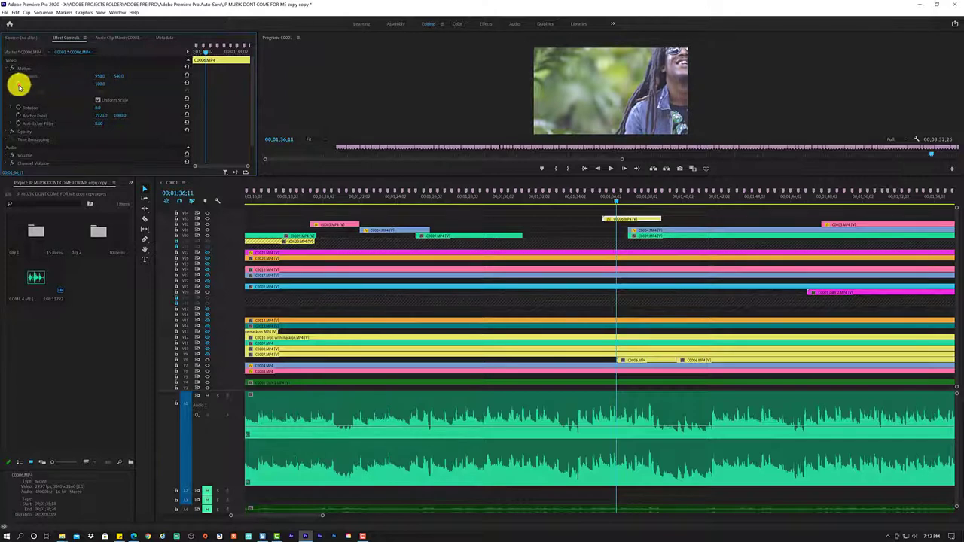
{"action": "left_click", "coordinate": [18, 84]}
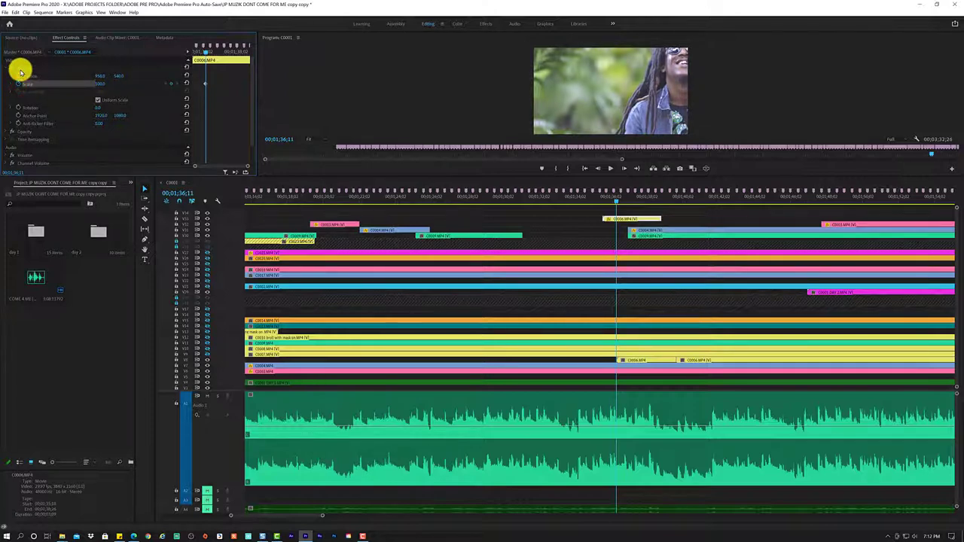
{"action": "left_click", "coordinate": [18, 76]}
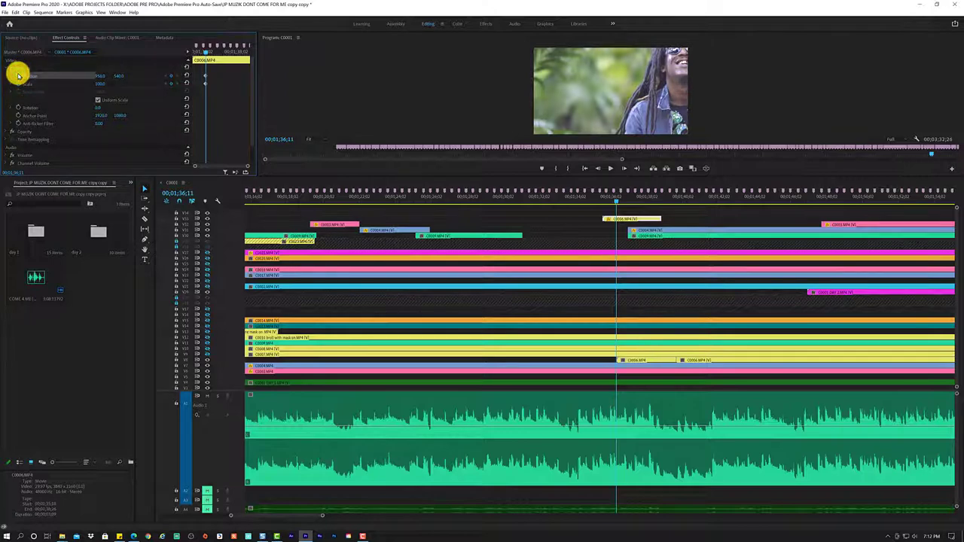
Adjust the Position keyframes around 01;37;20 to reframe the subject among the leaves.
{"action": "left_click_drag", "start_coordinate": [617, 197], "coordinate": [643, 195]}
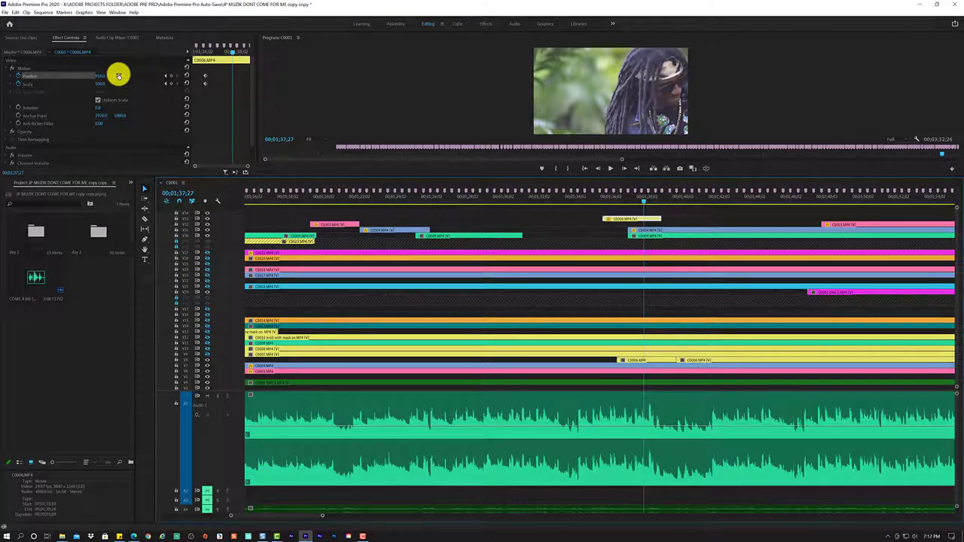
{"action": "left_click", "coordinate": [166, 76]}
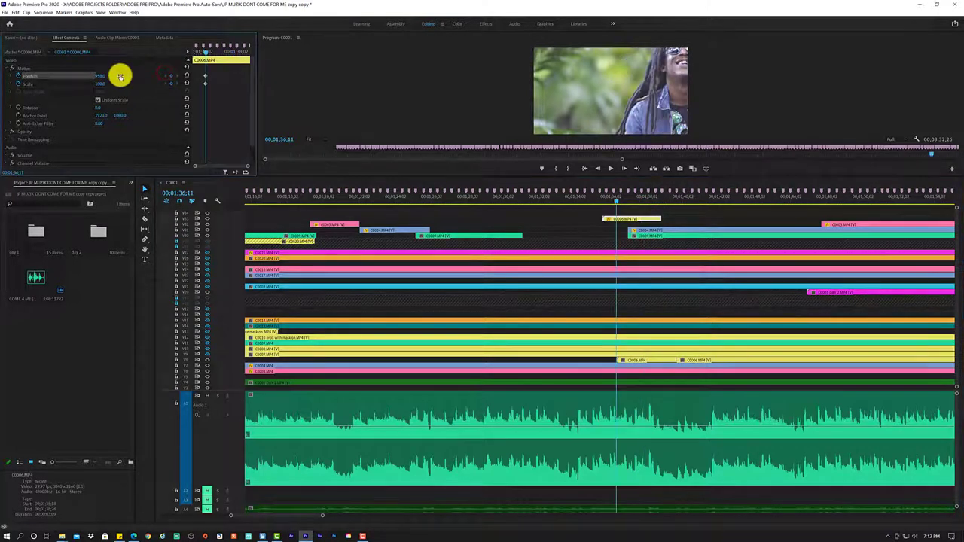
{"action": "left_click_drag", "start_coordinate": [120, 76], "coordinate": [197, 61]}
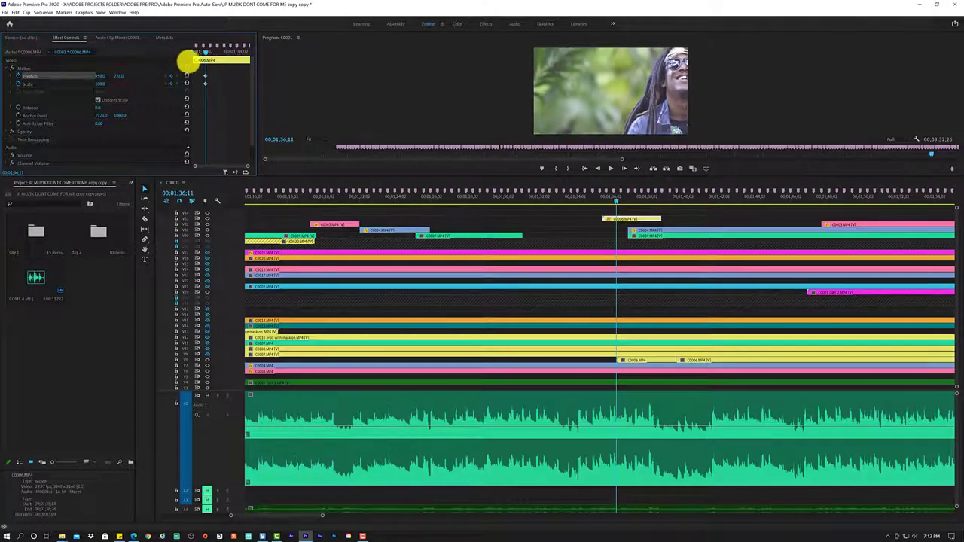
{"action": "mouse_move", "coordinate": [99, 76]}
{"action": "left_mouse_down"}
{"action": "mouse_move", "coordinate": [14, 83]}
{"action": "mouse_move", "coordinate": [21, 91]}
{"action": "left_mouse_up"}
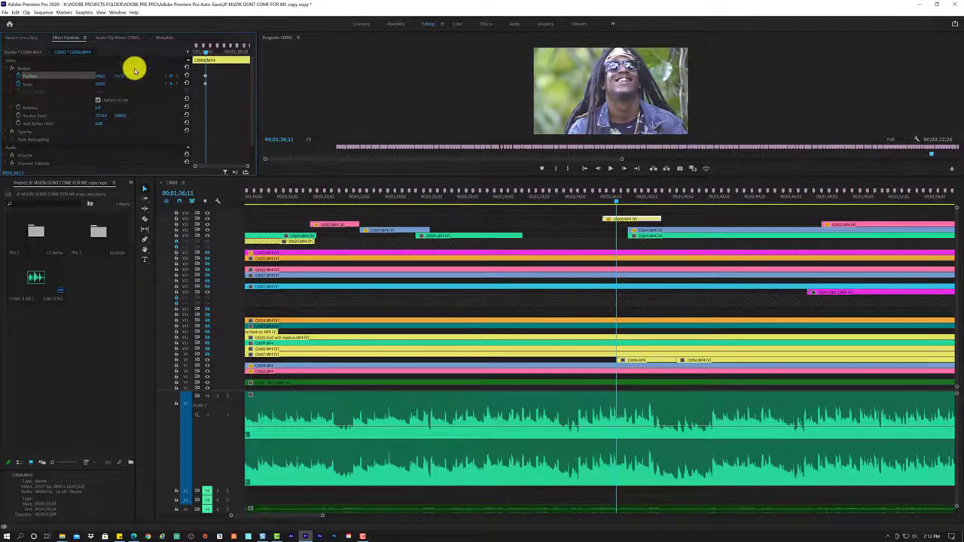
{"action": "left_click", "coordinate": [200, 53]}
{"action": "key", "text": "space"}
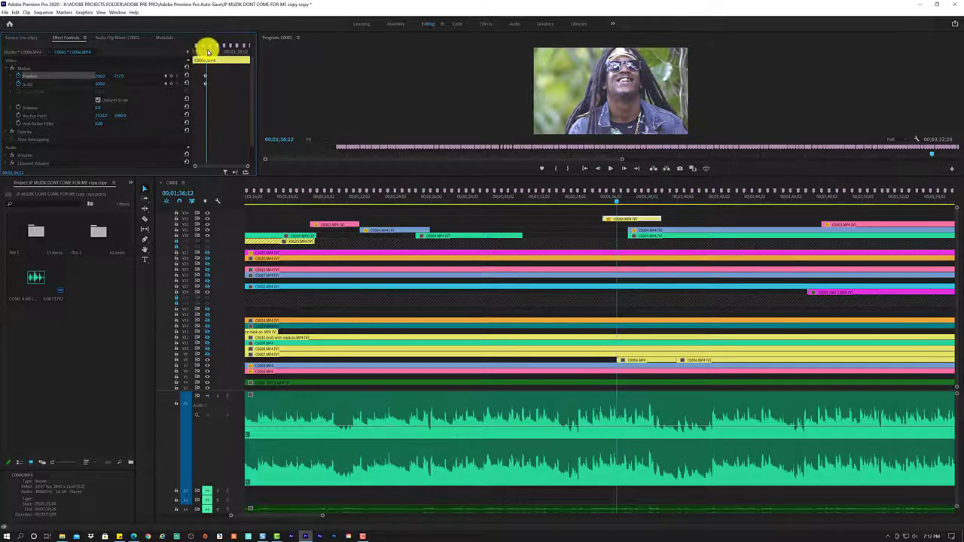
{"action": "left_click_drag", "start_coordinate": [209, 48], "coordinate": [228, 49]}
Remove the unwanted Position keyframes from C0006.
{"action": "right_click", "coordinate": [47, 75]}
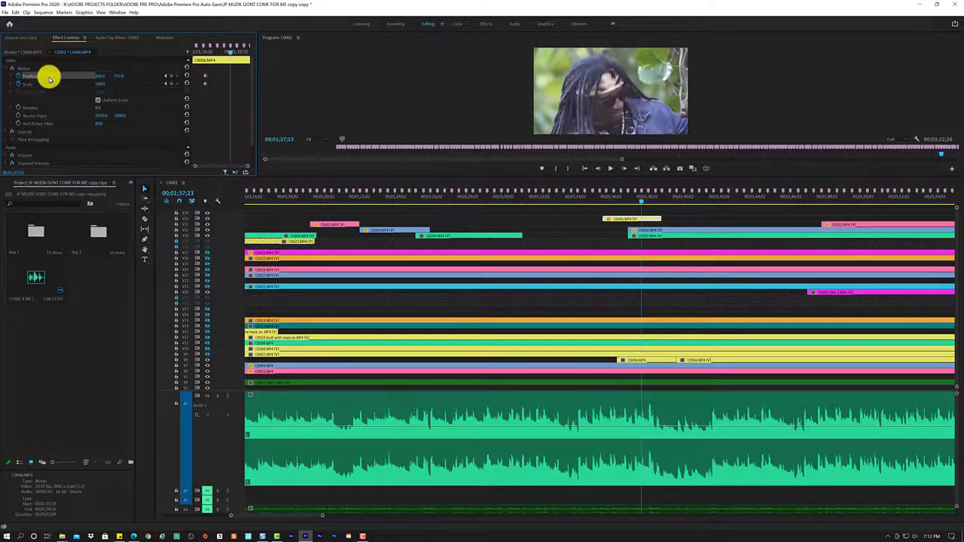
{"action": "left_click", "coordinate": [68, 101]}
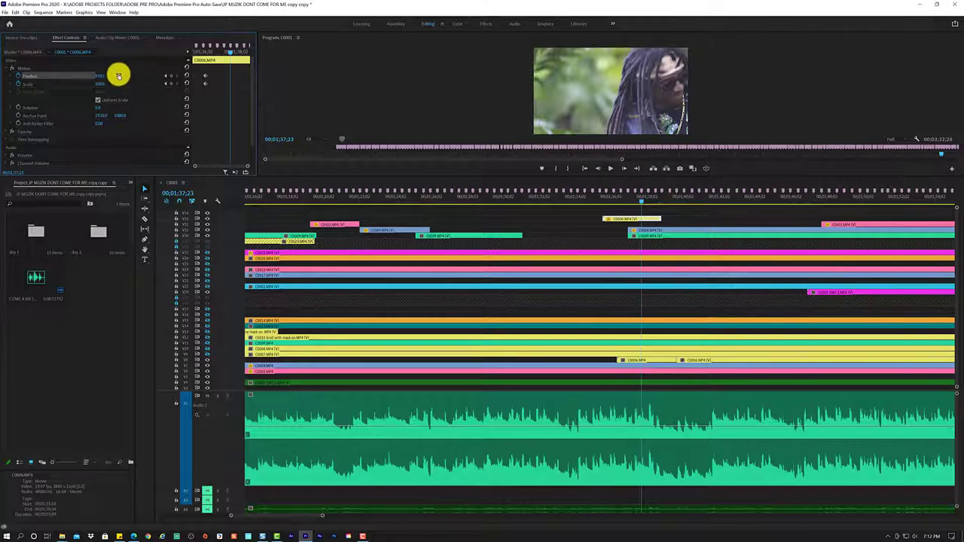
{"action": "right_click", "coordinate": [85, 79]}
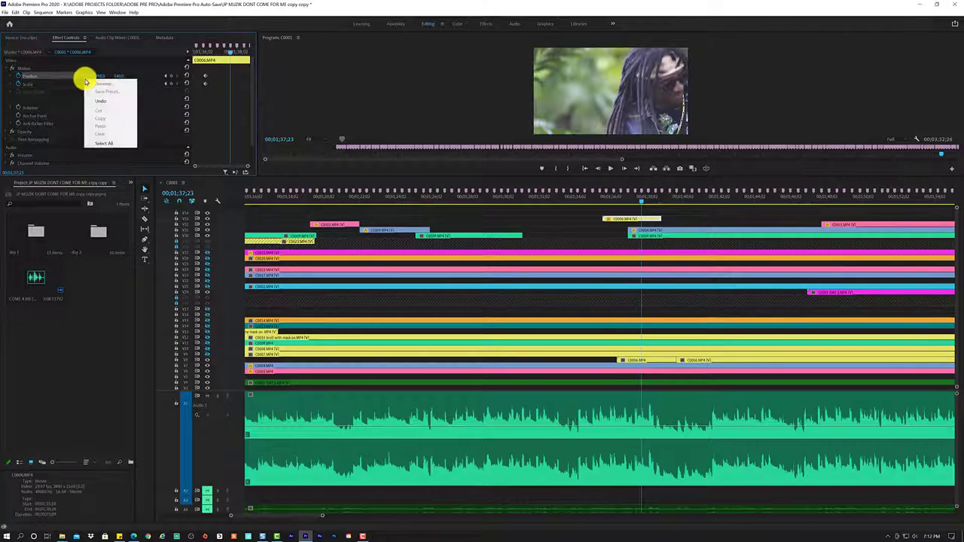
{"action": "left_click", "coordinate": [73, 73]}
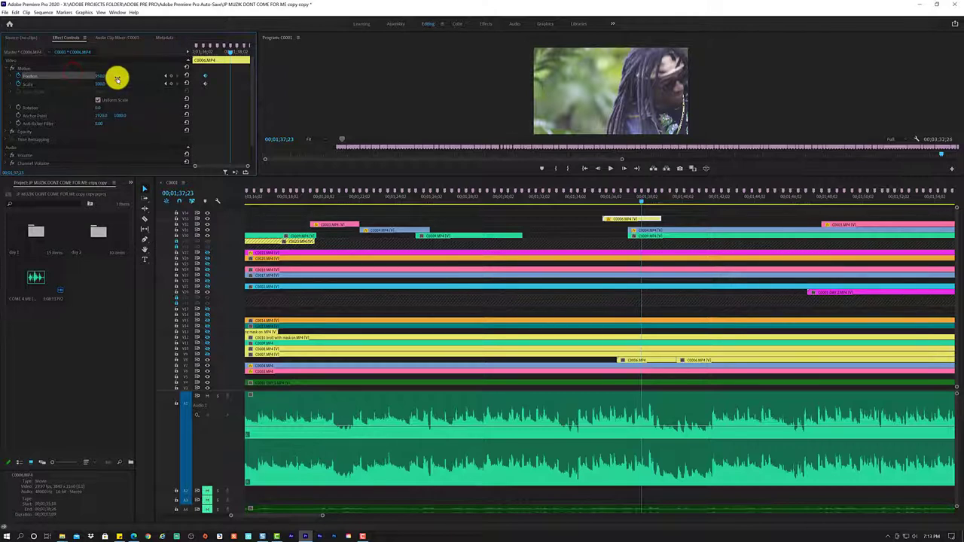
{"action": "left_click", "coordinate": [652, 230]}
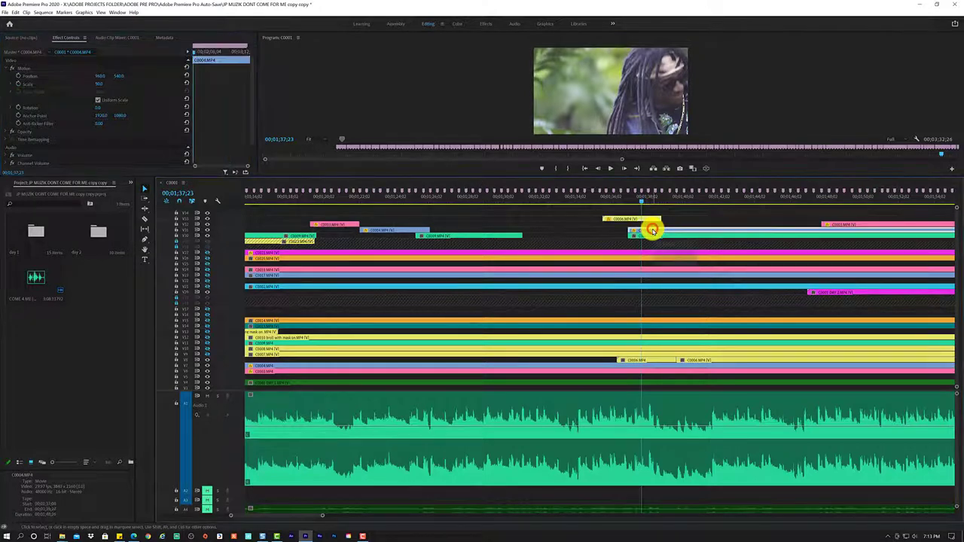
{"action": "left_click", "coordinate": [644, 219]}
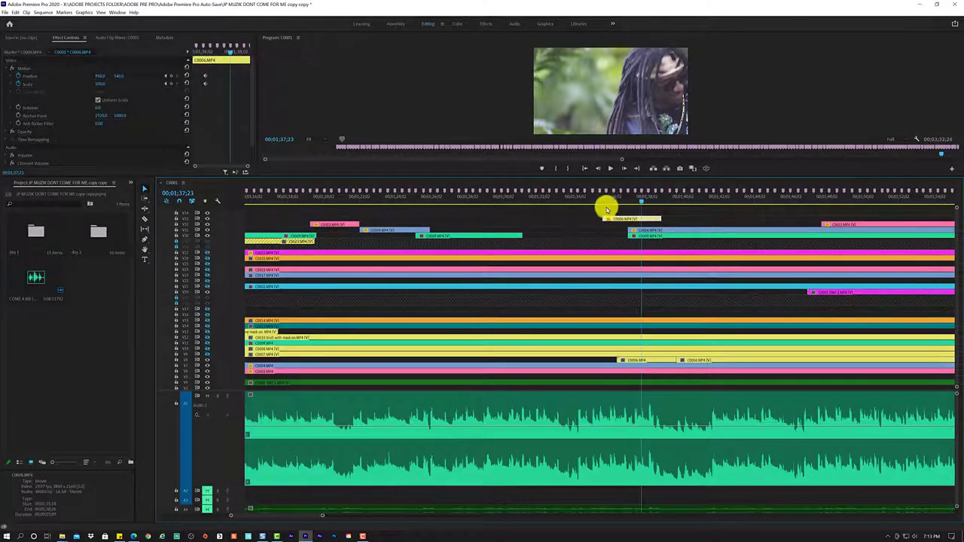
{"action": "left_click", "coordinate": [167, 75]}
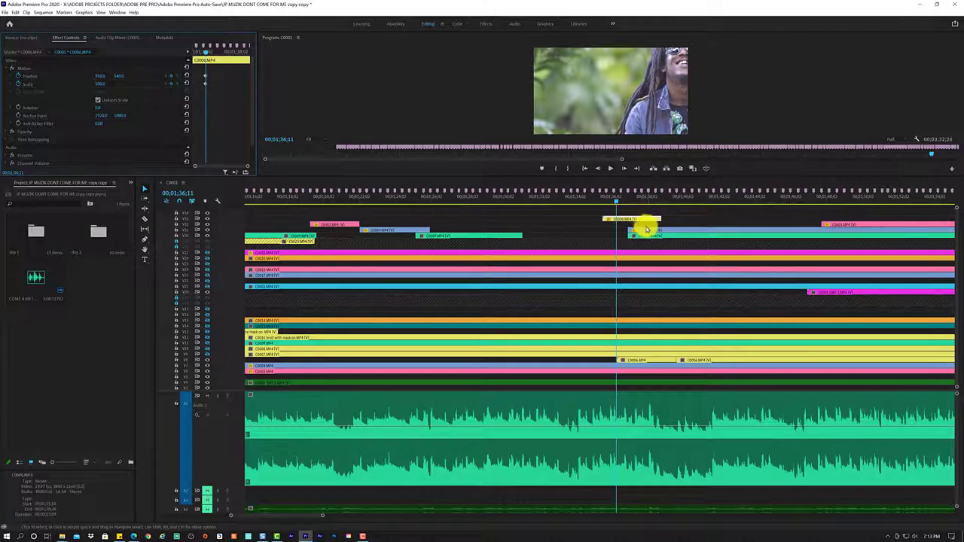
{"action": "left_click", "coordinate": [647, 231]}
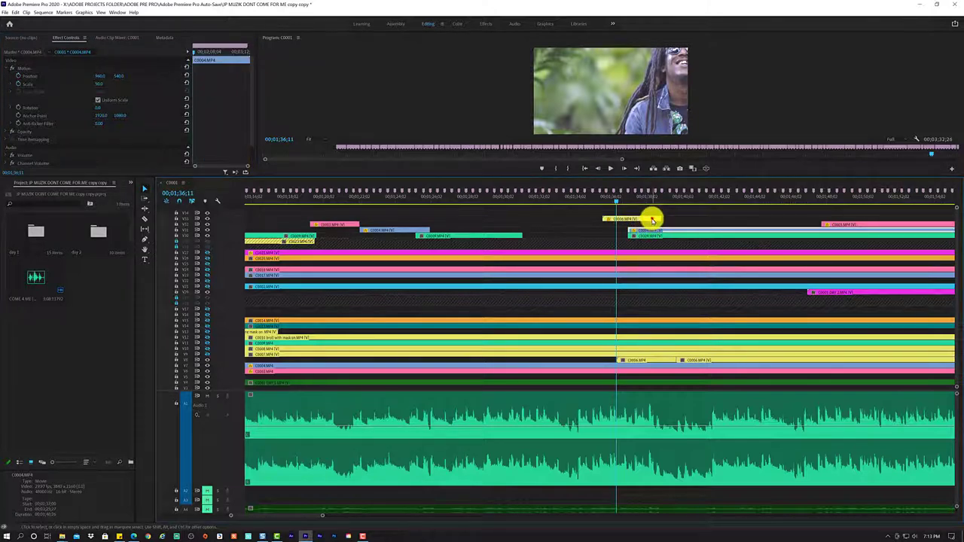
{"action": "left_click", "coordinate": [651, 219]}
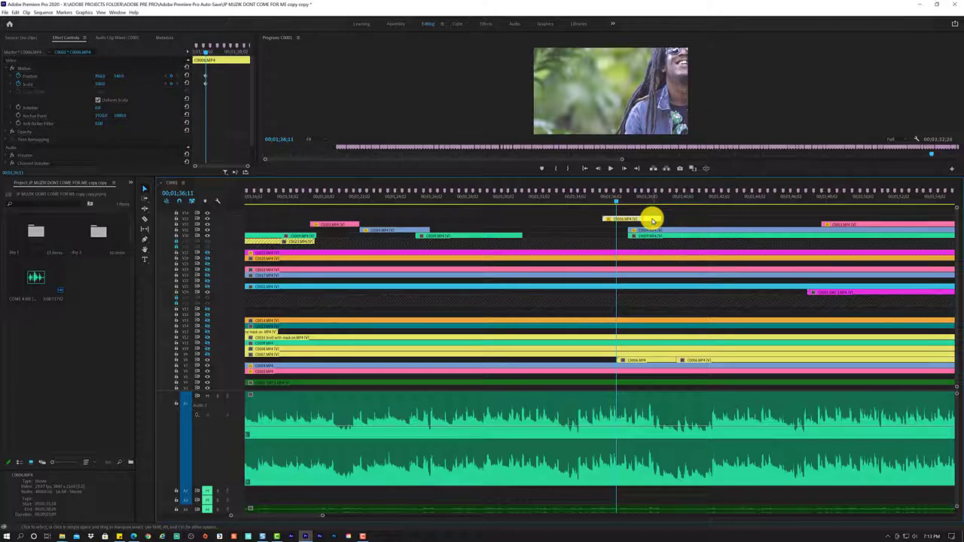
{"action": "left_click", "coordinate": [657, 230]}
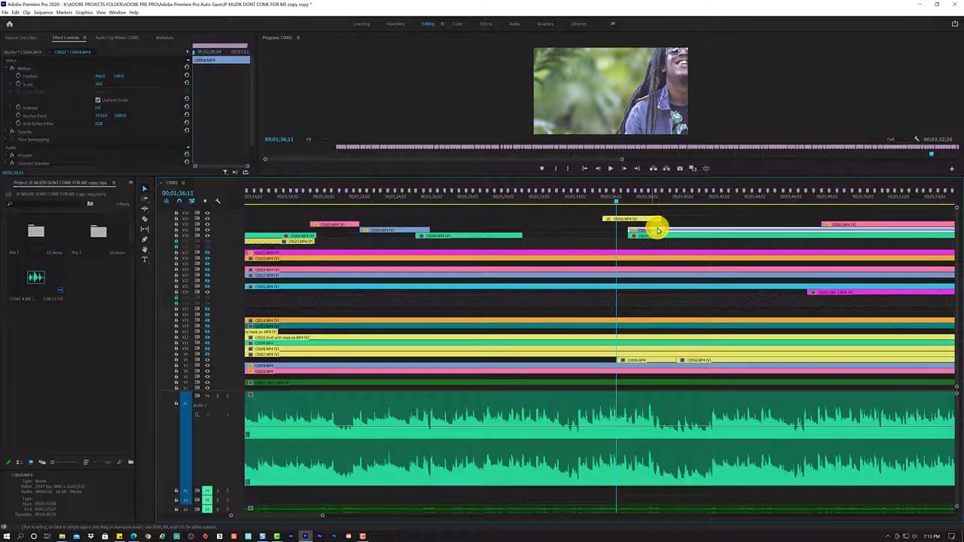
{"action": "left_click", "coordinate": [649, 219]}
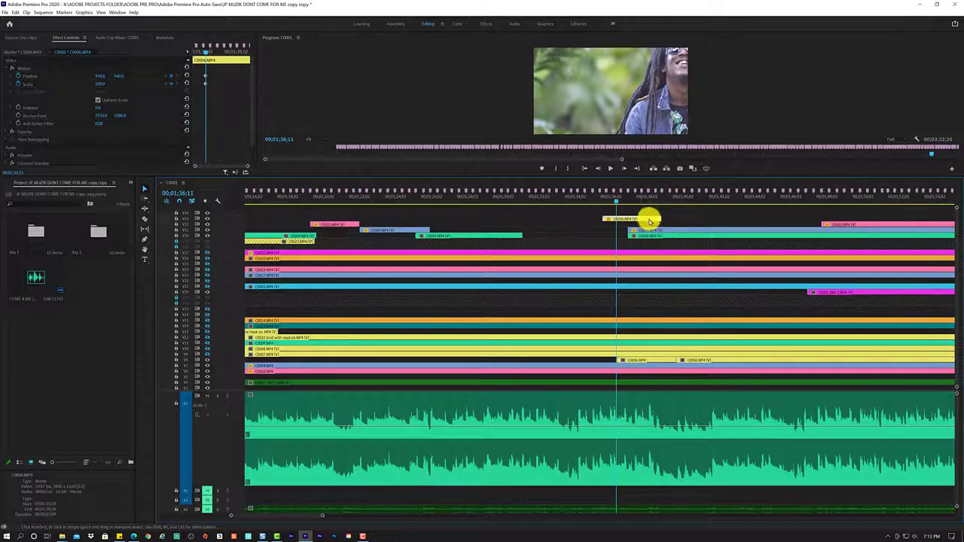
{"action": "left_click", "coordinate": [649, 234]}
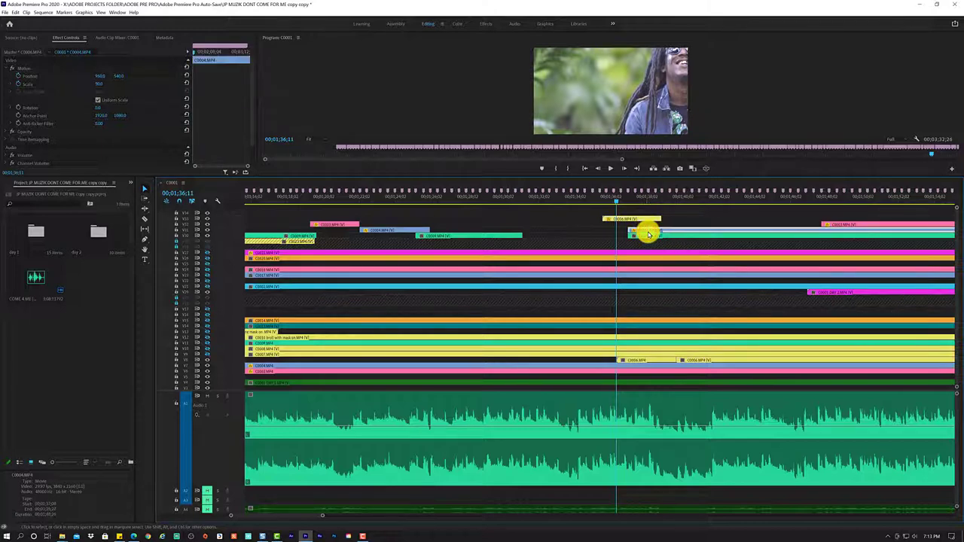
{"action": "left_click", "coordinate": [654, 238]}
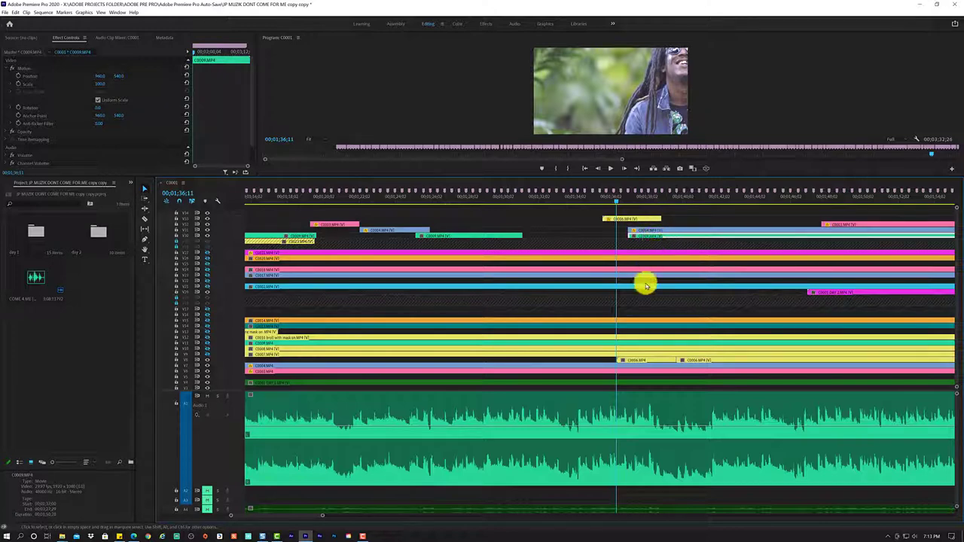
{"action": "left_click", "coordinate": [631, 360]}
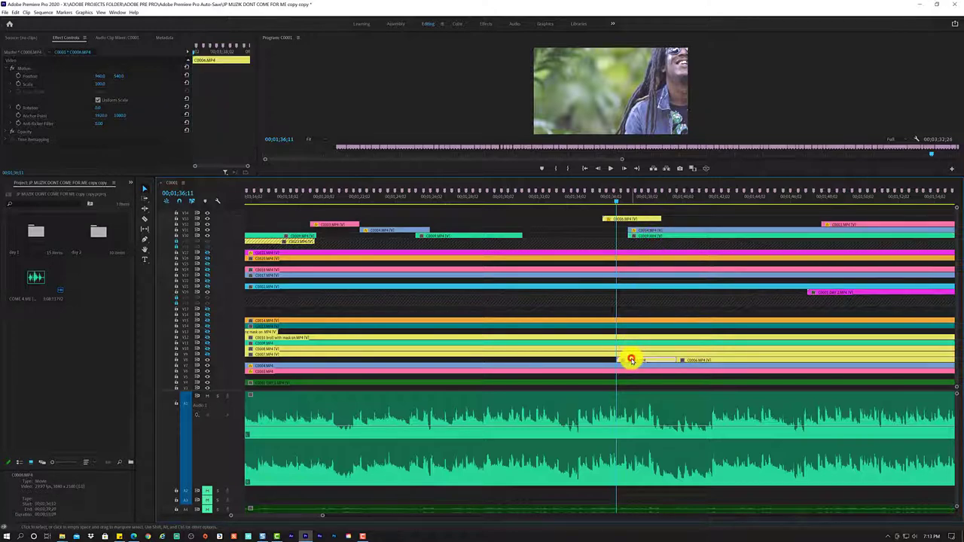
{"action": "left_click", "coordinate": [633, 218]}
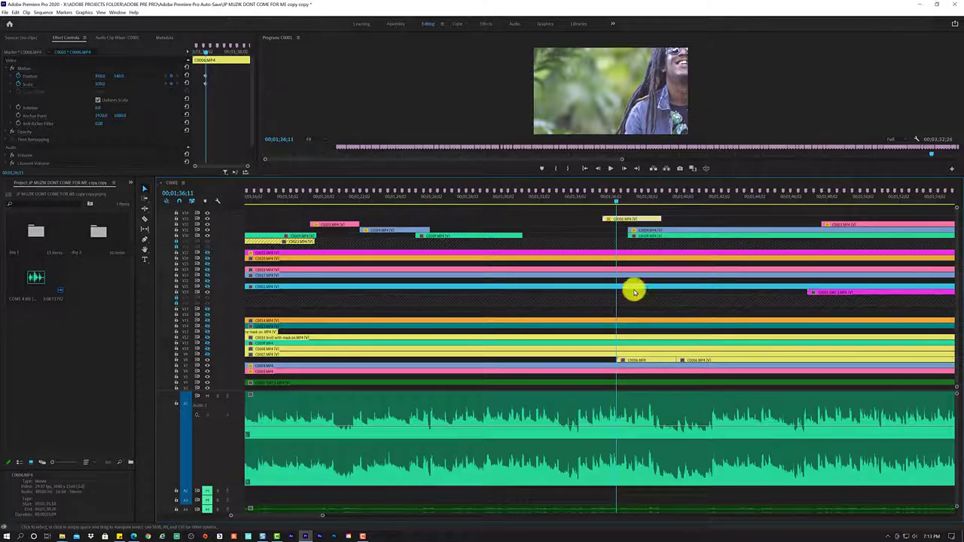
{"action": "left_click", "coordinate": [634, 362]}
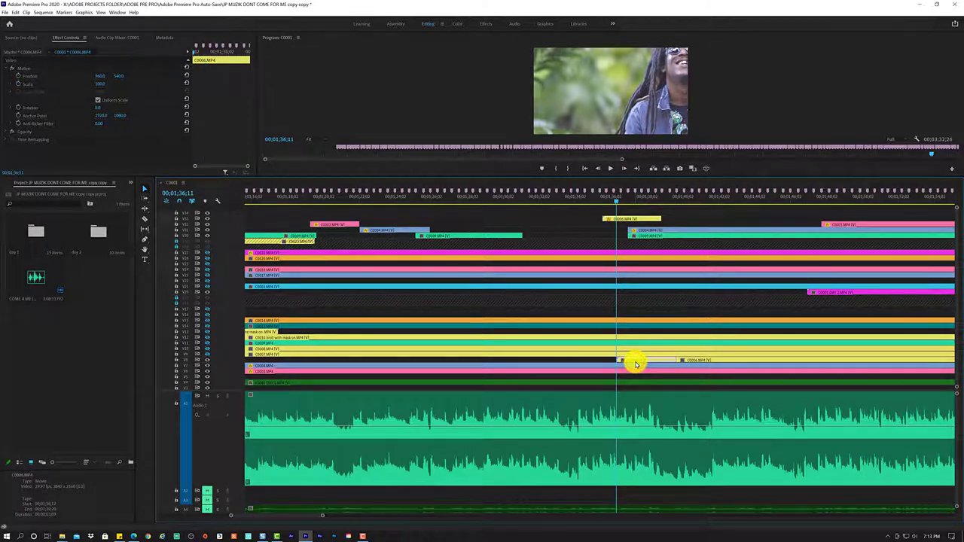
{"action": "left_click", "coordinate": [631, 220]}
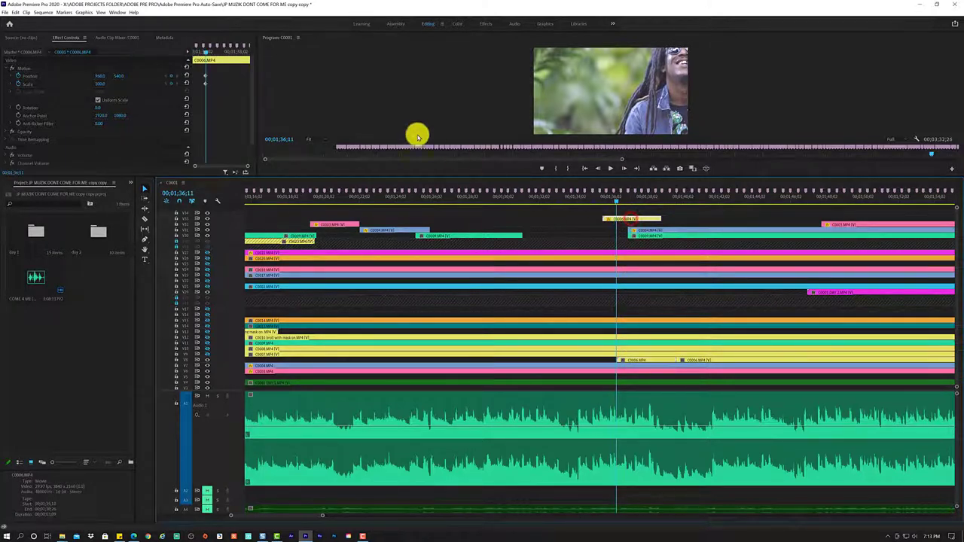
{"action": "left_click_drag", "start_coordinate": [205, 53], "coordinate": [229, 51]}
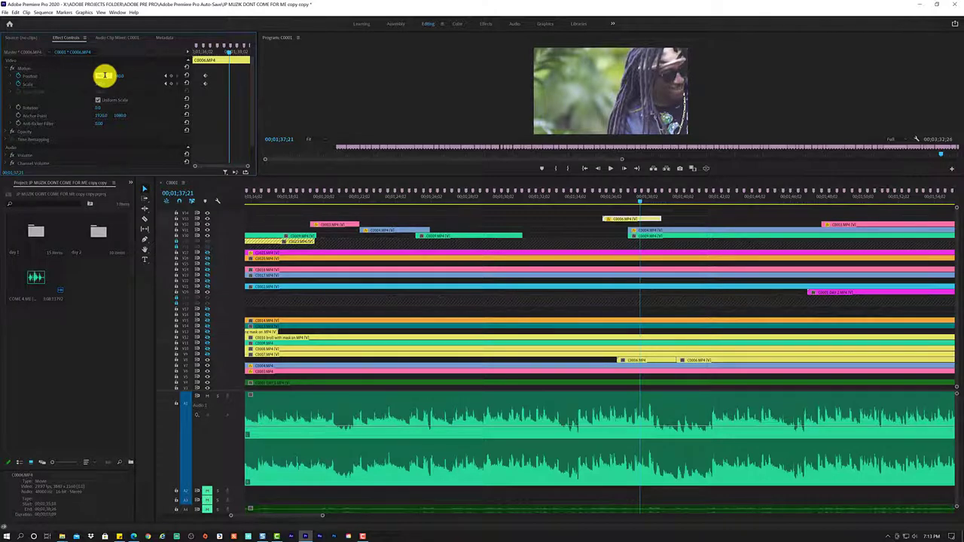
Centre C0006 at Position 960, 540 and set its Scale to 50.
{"action": "left_click", "coordinate": [105, 76]}
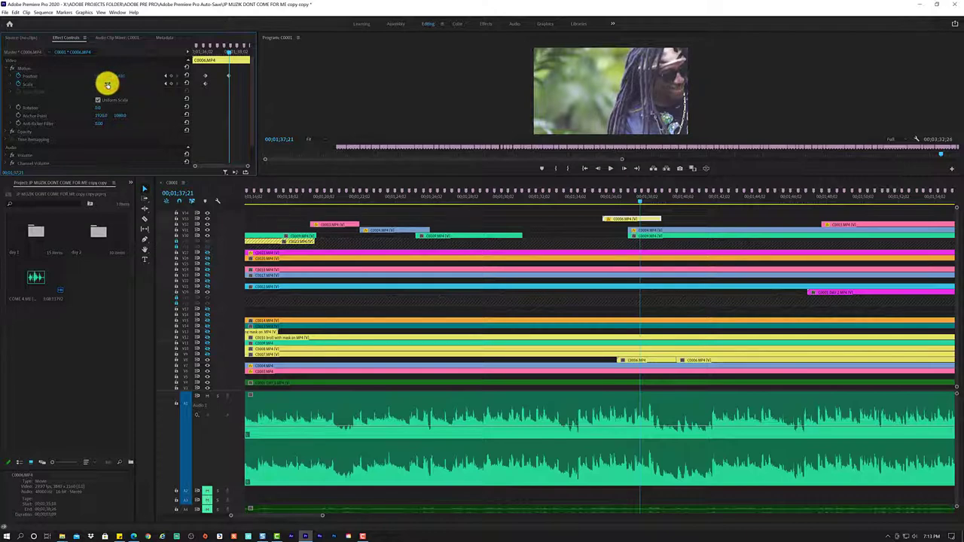
{"action": "left_click", "coordinate": [105, 84]}
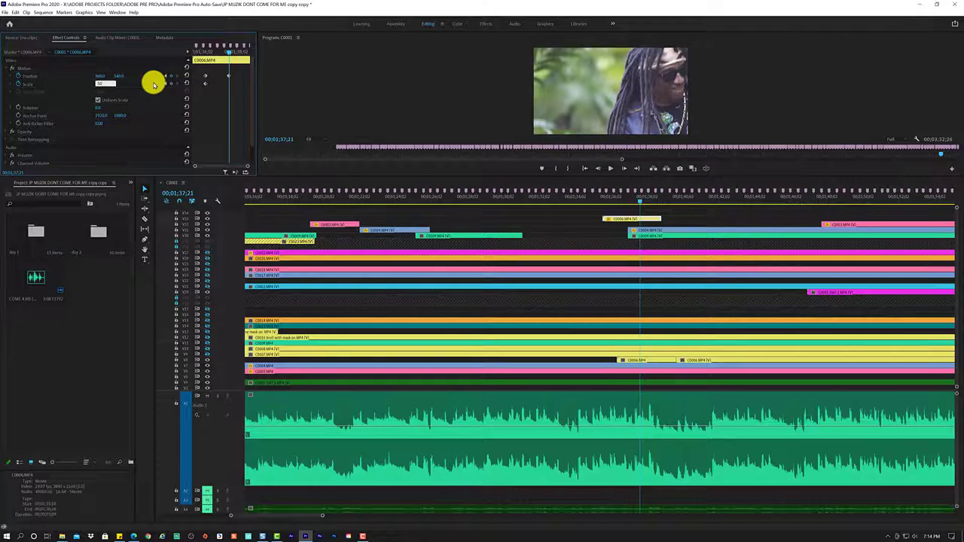
{"action": "key", "text": "Return"}
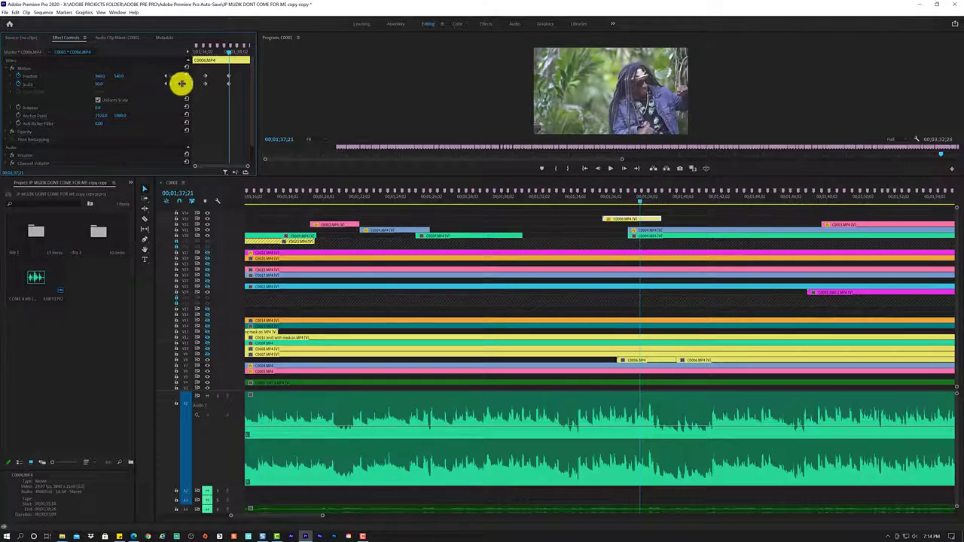
Adjust the scale keyframes and scrub back to 01;35;18 to preview the zoom-out.
{"action": "left_click", "coordinate": [218, 85]}
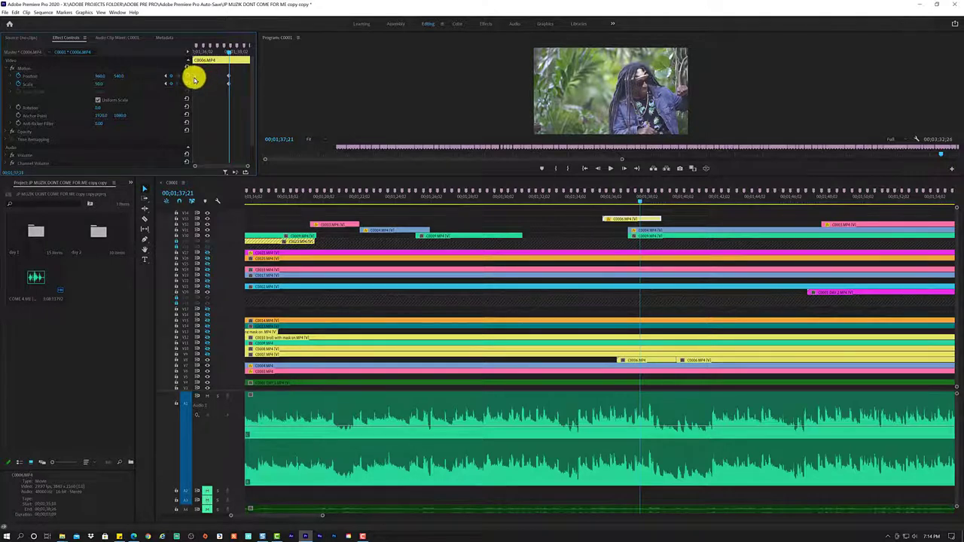
{"action": "left_click", "coordinate": [238, 89]}
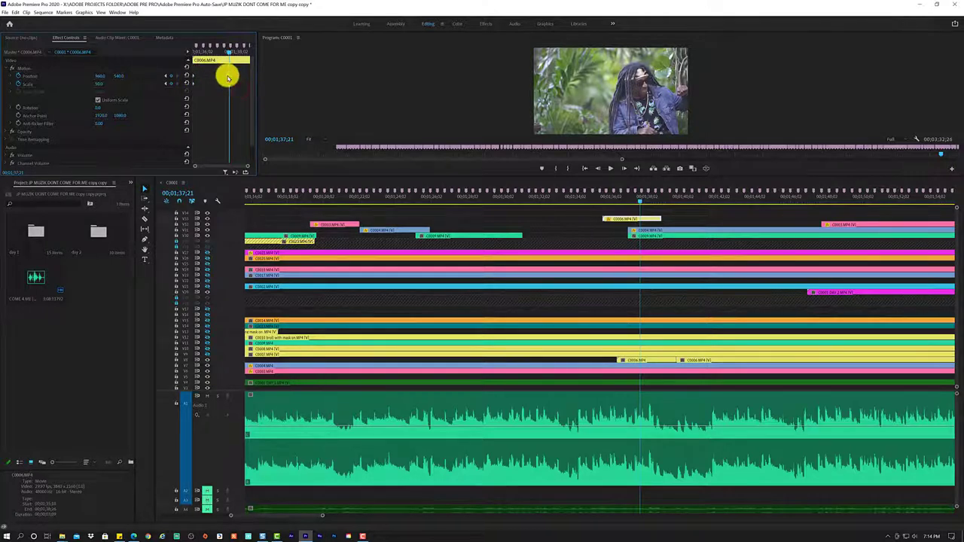
{"action": "left_click_drag", "start_coordinate": [229, 77], "coordinate": [250, 75]}
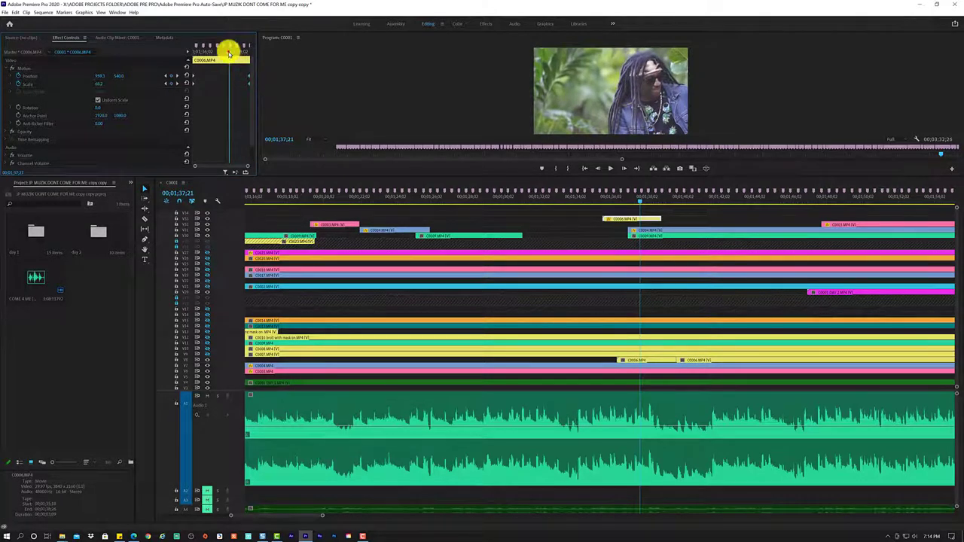
{"action": "left_click_drag", "start_coordinate": [226, 54], "coordinate": [171, 61]}
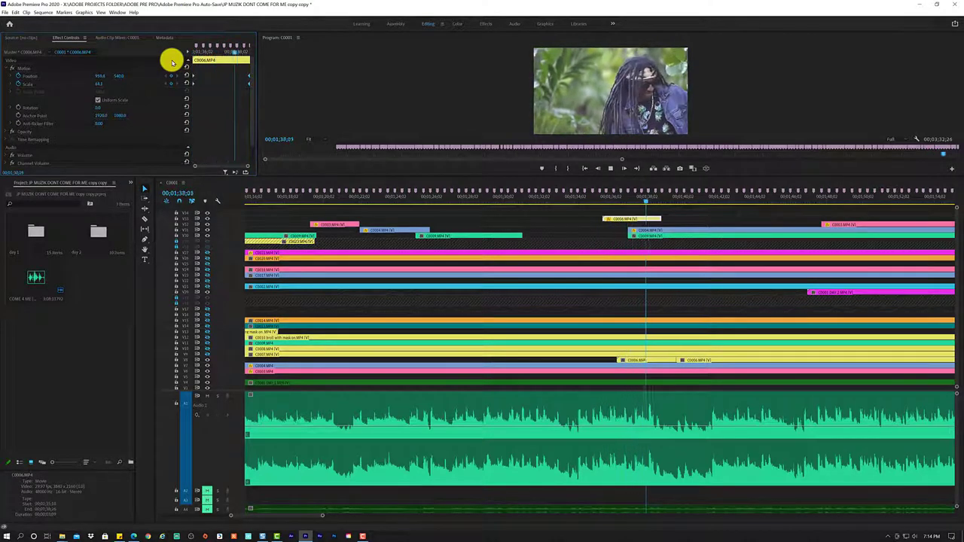
{"action": "key", "text": "space"}
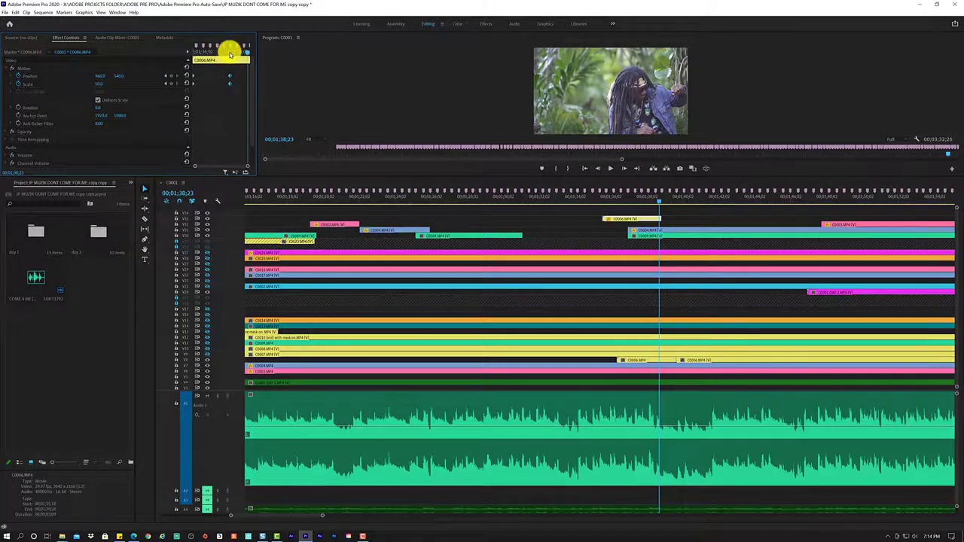
{"action": "left_click_drag", "start_coordinate": [229, 54], "coordinate": [180, 62]}
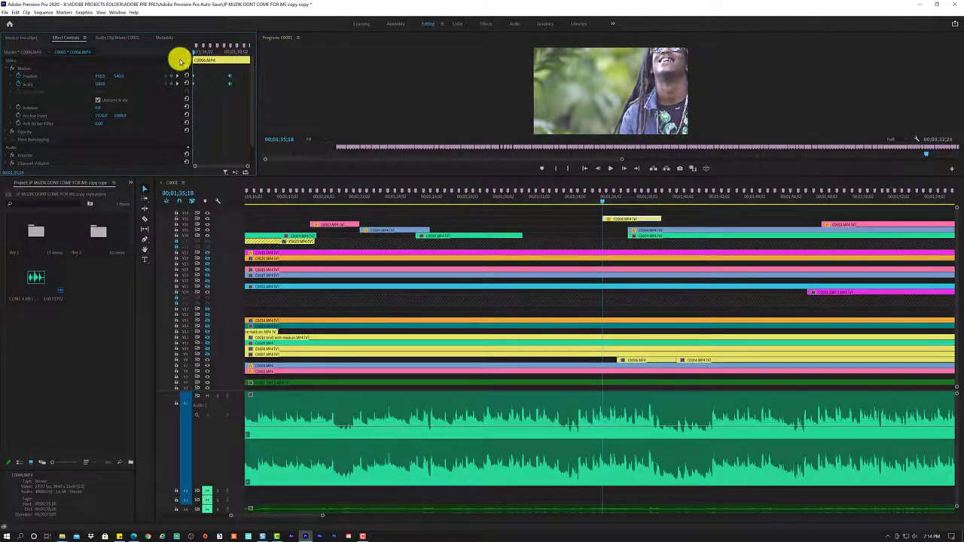
Try rotating the C0006 clip, then set its Rotation back to 0.
{"action": "left_click", "coordinate": [98, 107]}
{"action": "left_click_drag", "start_coordinate": [98, 107], "coordinate": [102, 106]}
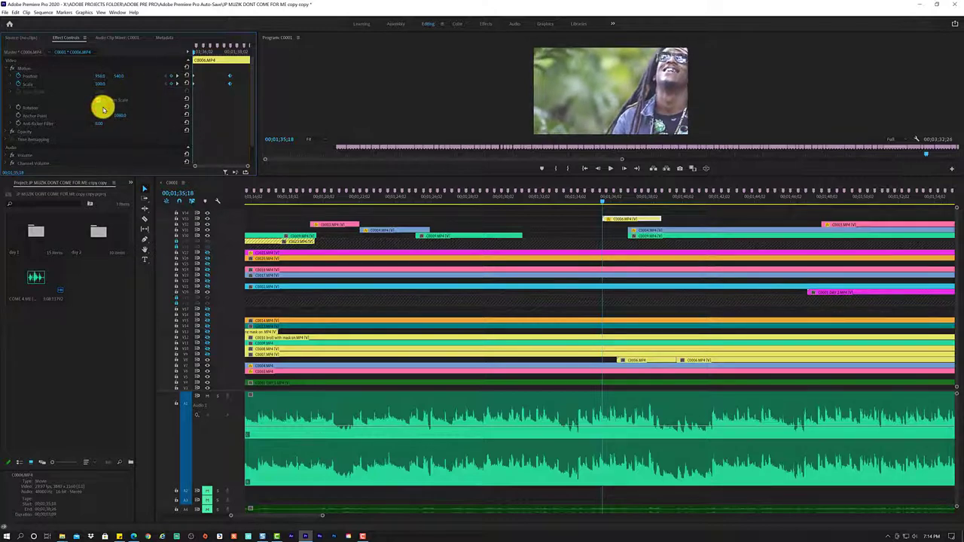
{"action": "left_click", "coordinate": [20, 108]}
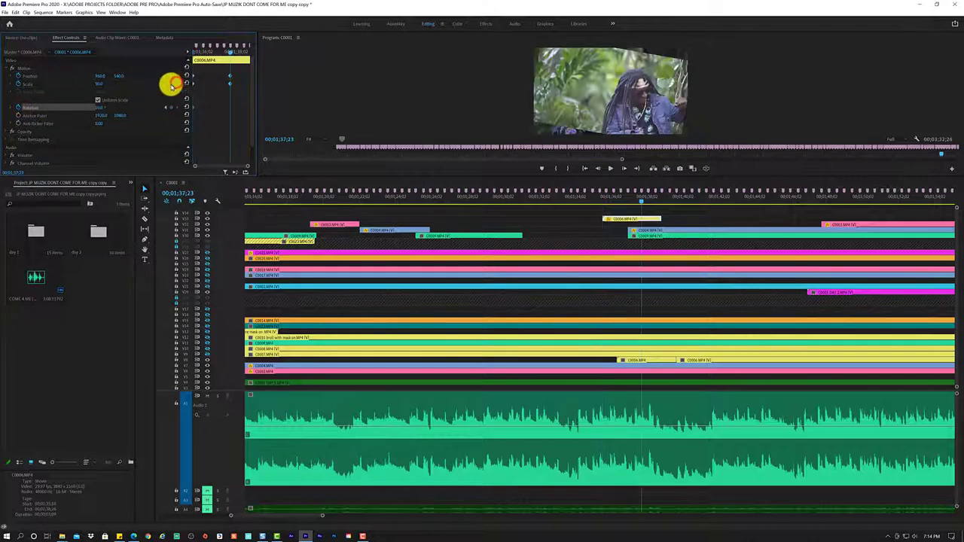
{"action": "left_click_drag", "start_coordinate": [99, 107], "coordinate": [137, 106]}
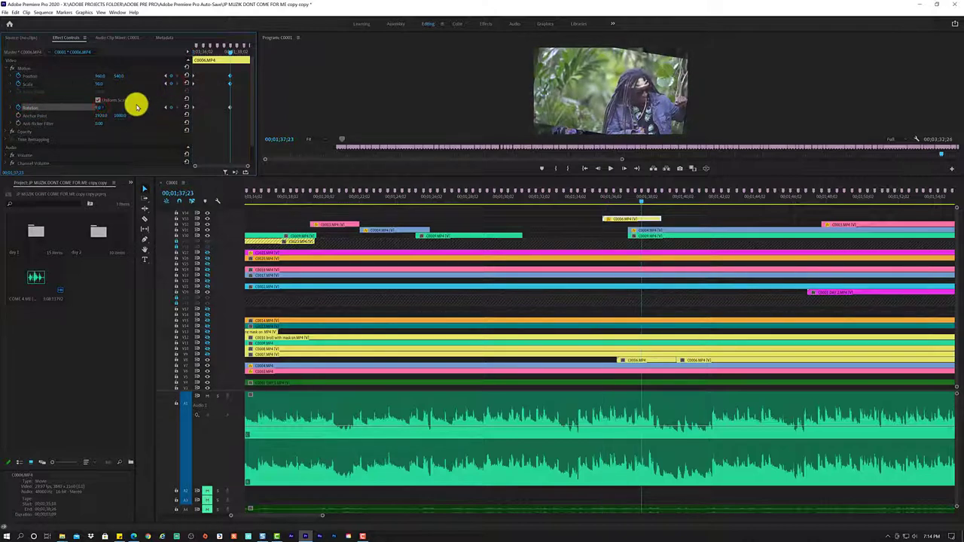
{"action": "left_click", "coordinate": [96, 109]}
{"action": "type", "text": "0"}
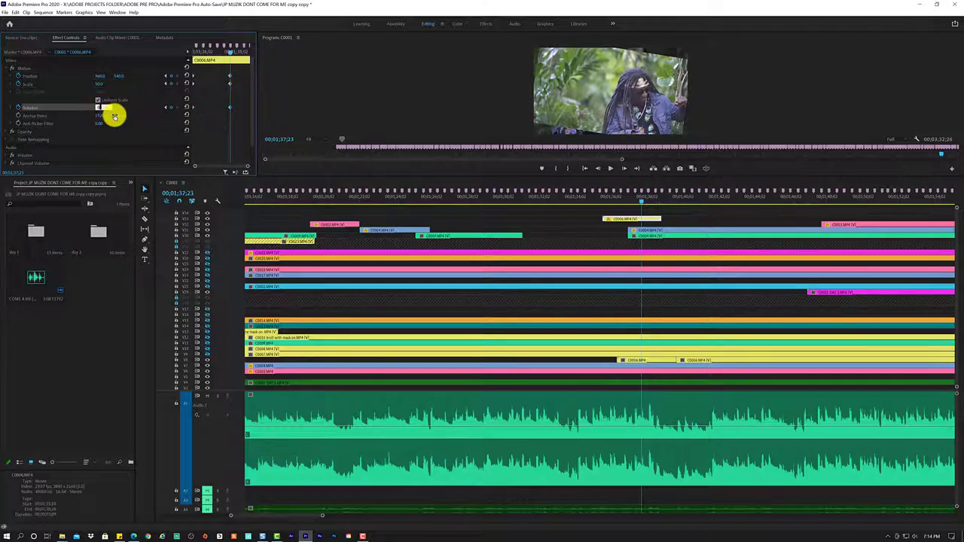
{"action": "key", "text": "Return"}
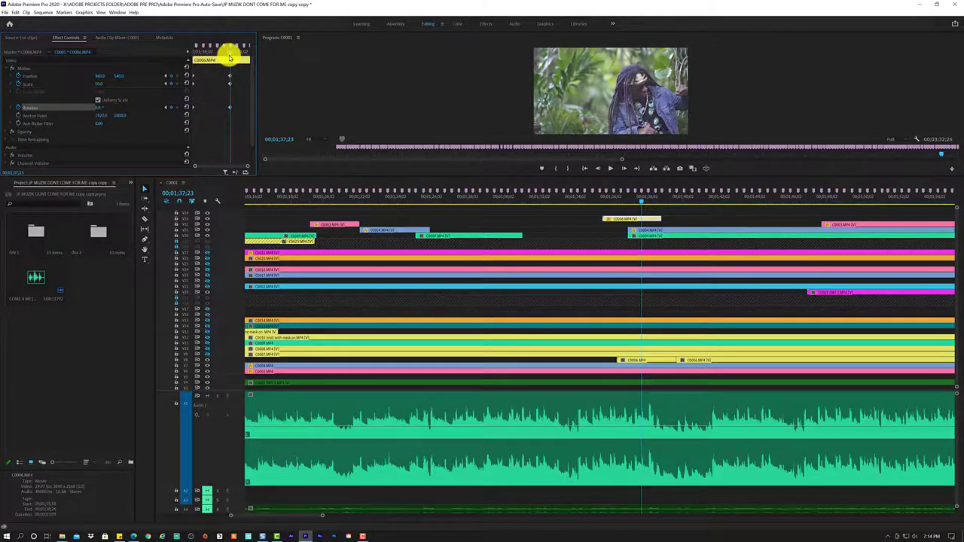
Replay the zoom-out from about 01;35;21 to 01;38;02, then trim C0006's end shorter.
{"action": "left_click_drag", "start_coordinate": [230, 58], "coordinate": [166, 55]}
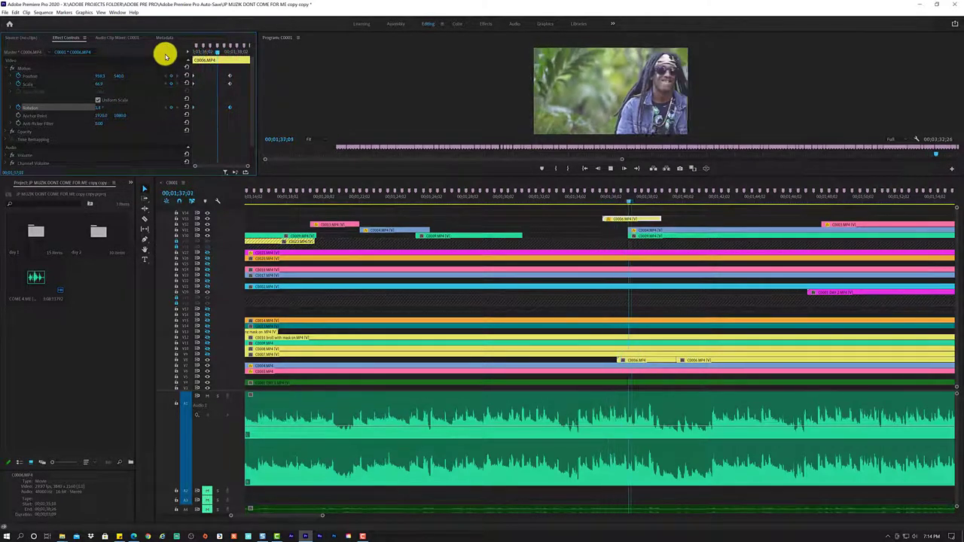
{"action": "key", "text": "space"}
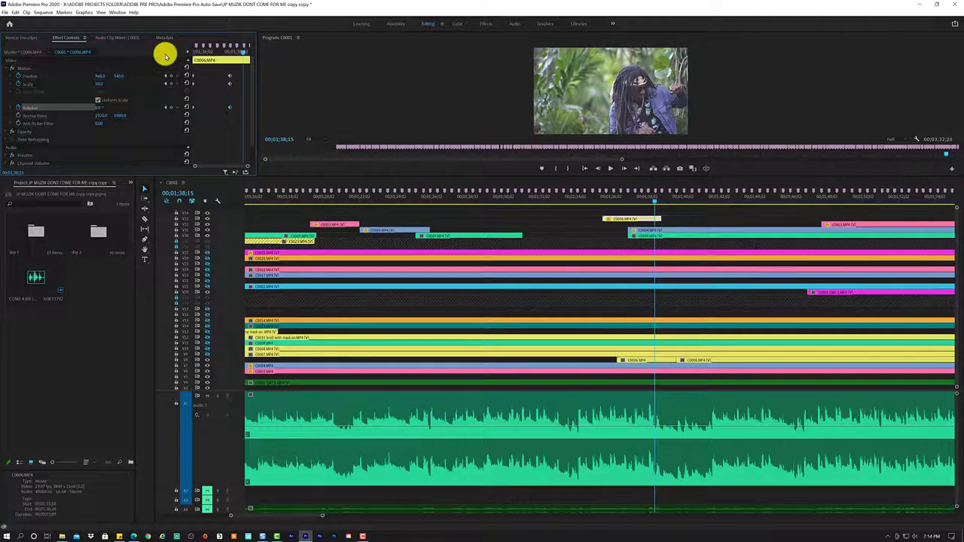
{"action": "left_click", "coordinate": [654, 203]}
{"action": "left_click_drag", "start_coordinate": [653, 204], "coordinate": [605, 205]}
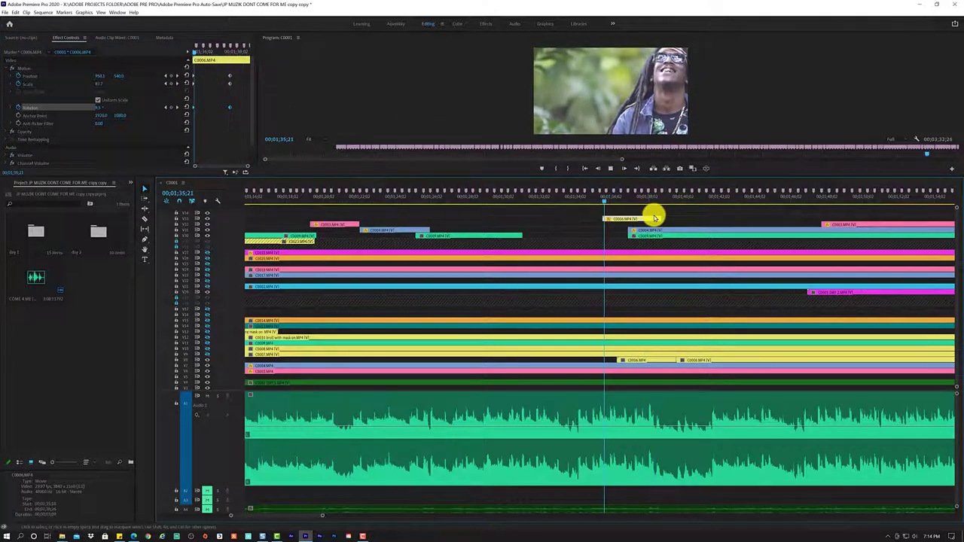
{"action": "key", "text": "space"}
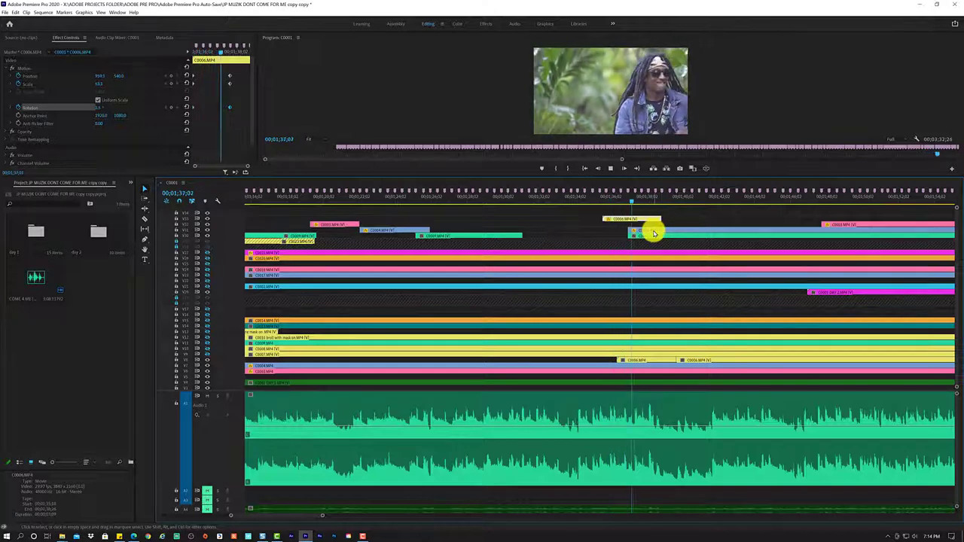
{"action": "key", "text": "space"}
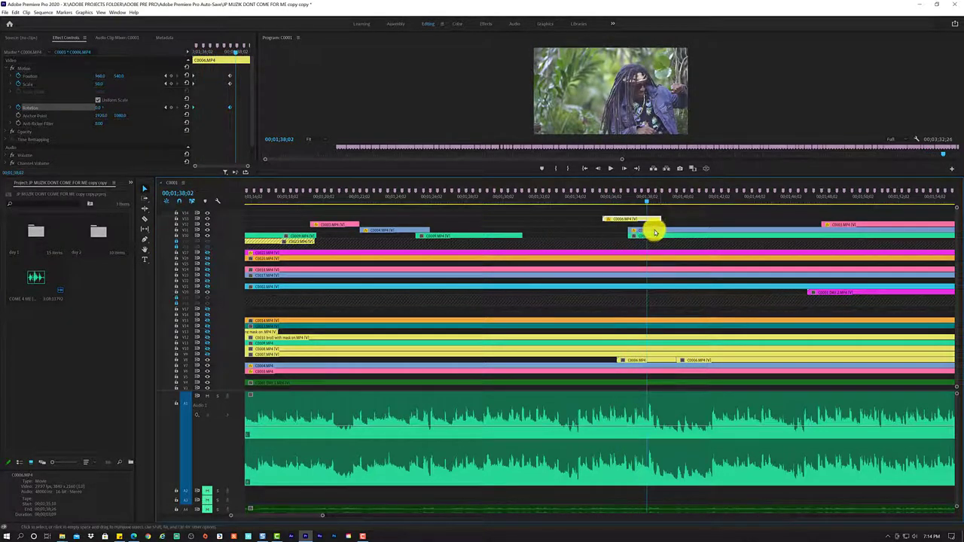
{"action": "left_click_drag", "start_coordinate": [658, 219], "coordinate": [629, 220]}
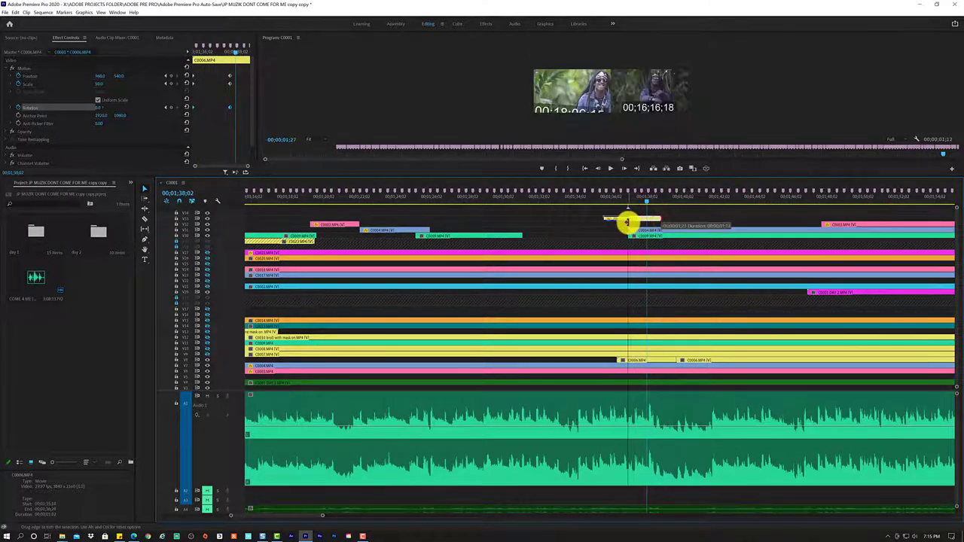
Play back the trimmed C0006 section to review the cut.
{"action": "left_click", "coordinate": [597, 198]}
{"action": "key", "text": "space"}
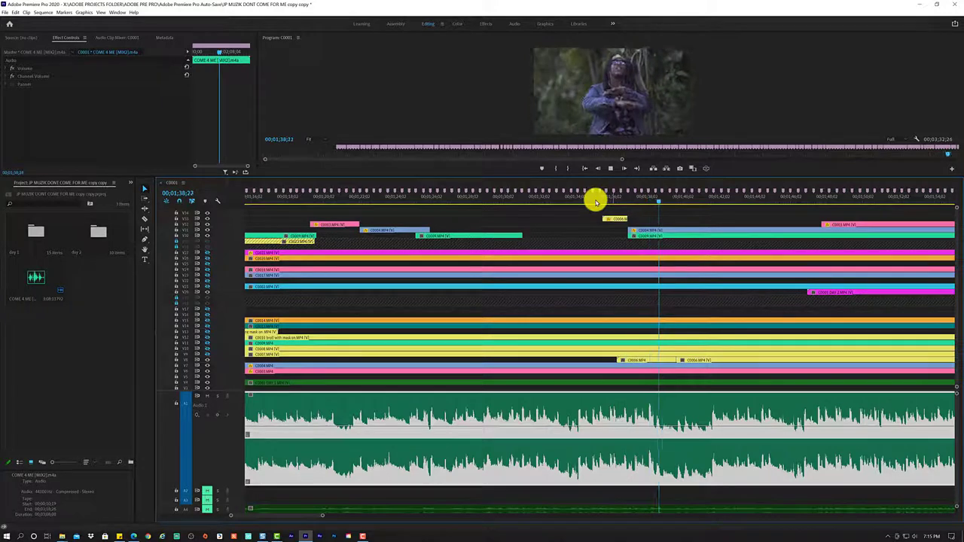
{"action": "key", "text": "space"}
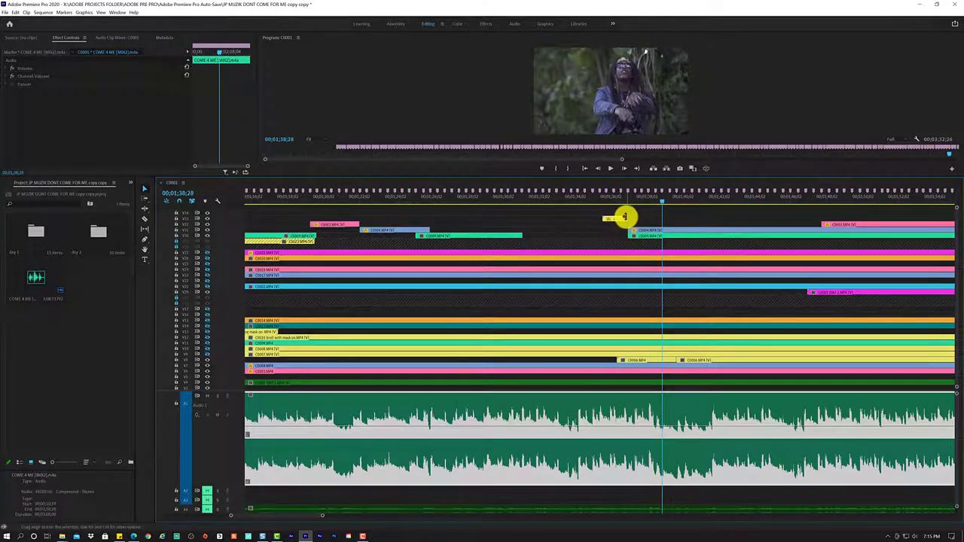
Lengthen C0006's end slightly, replay it, and open its Speed/Duration settings with Ctrl+R.
{"action": "left_click_drag", "start_coordinate": [628, 218], "coordinate": [635, 219]}
{"action": "left_click", "coordinate": [627, 201]}
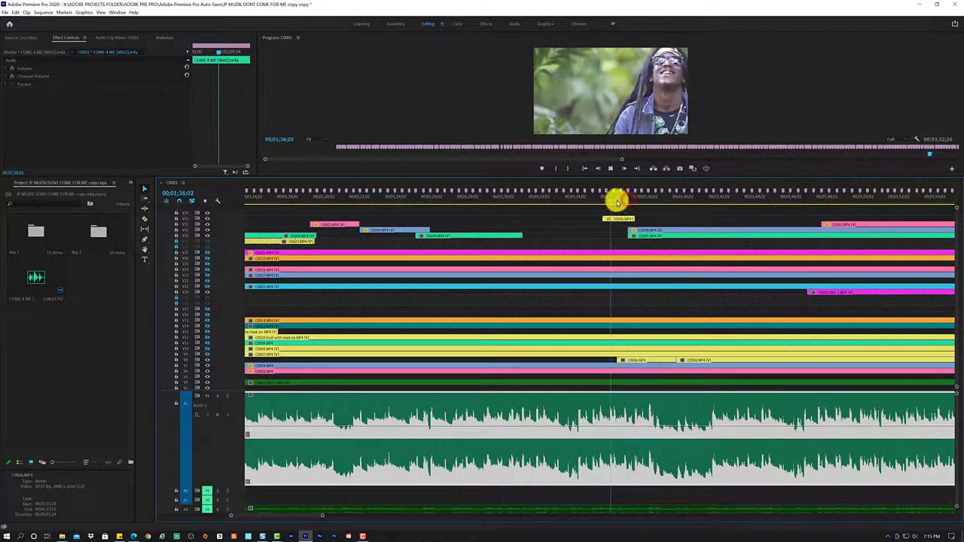
{"action": "key", "text": "space"}
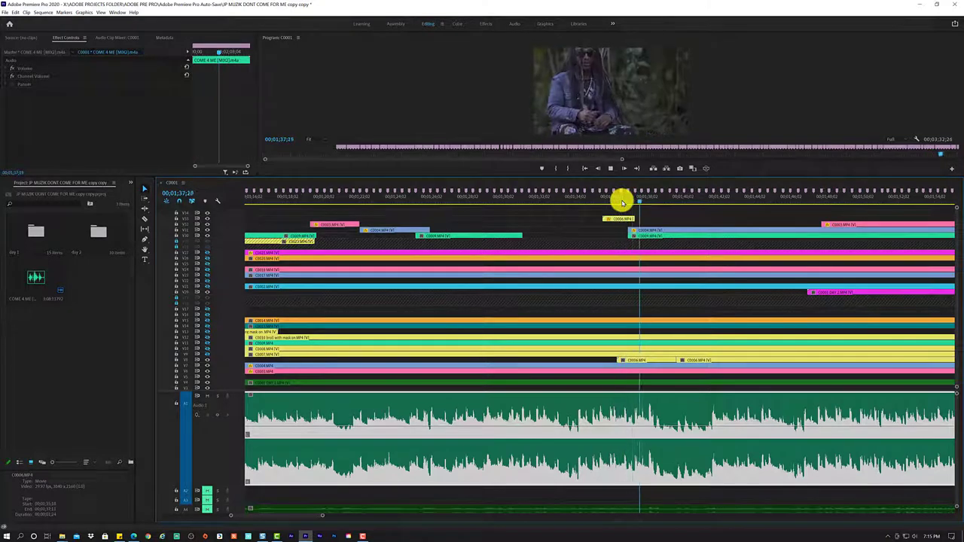
{"action": "key", "text": "space"}
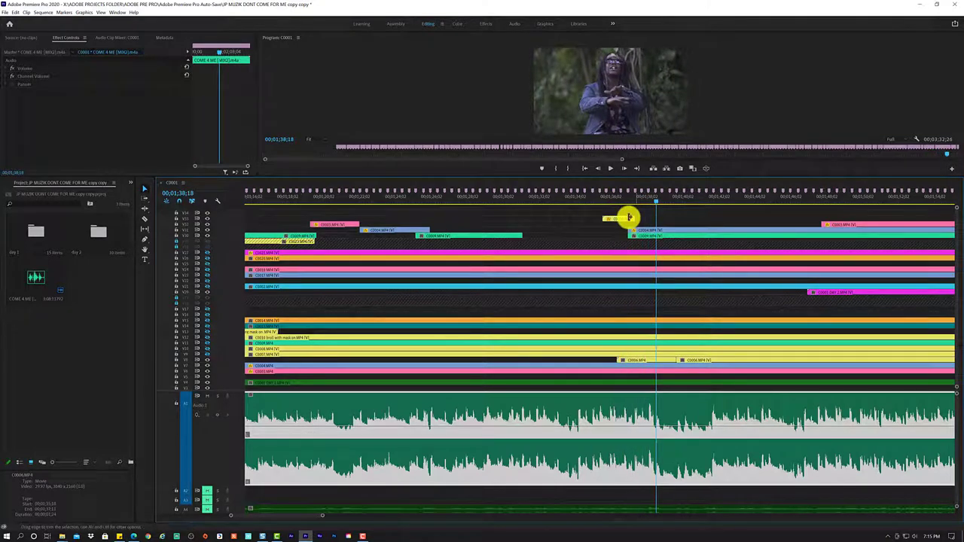
{"action": "left_click", "coordinate": [629, 219]}
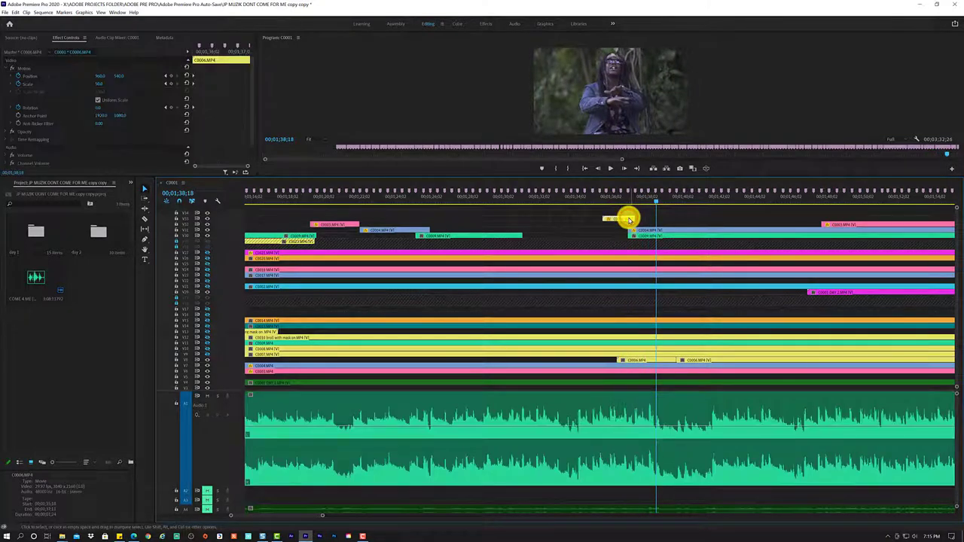
{"action": "key", "text": "ctrl+r"}
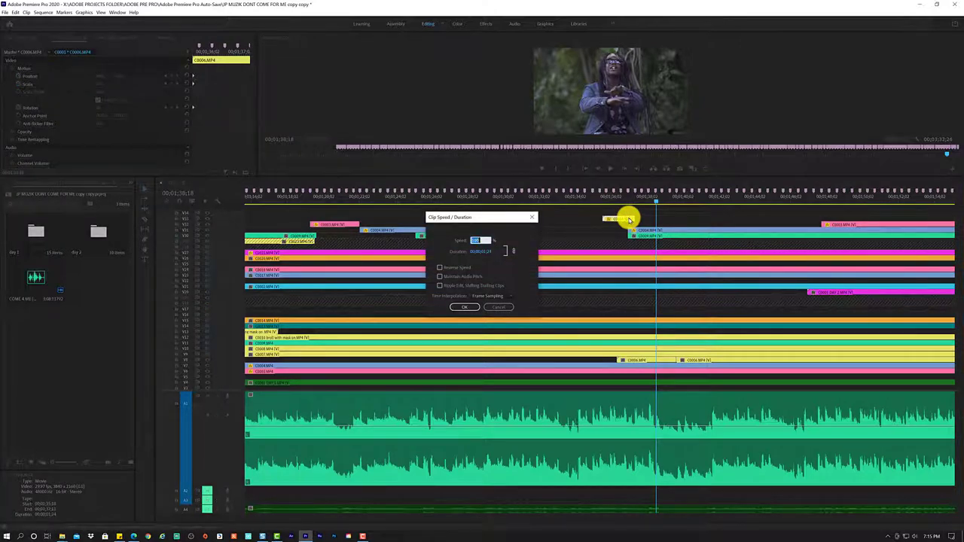
Choose Optical Flow time interpolation and lower the clip speed to about 85%.
{"action": "left_click", "coordinate": [498, 296]}
{"action": "left_click", "coordinate": [489, 322]}
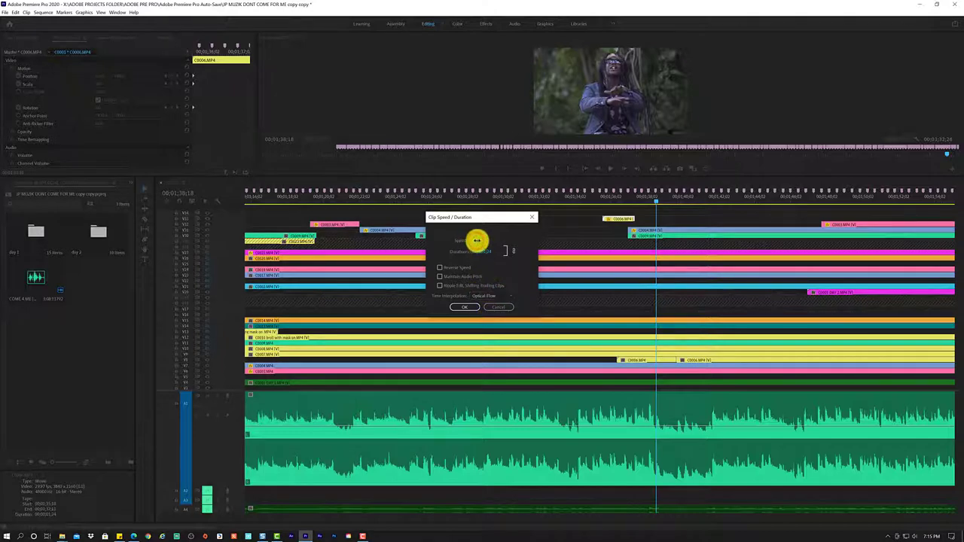
{"action": "left_click_drag", "start_coordinate": [495, 238], "coordinate": [404, 245]}
Apply the new speed and replay the slowed C0006 clip a couple of times.
{"action": "left_click", "coordinate": [465, 308]}
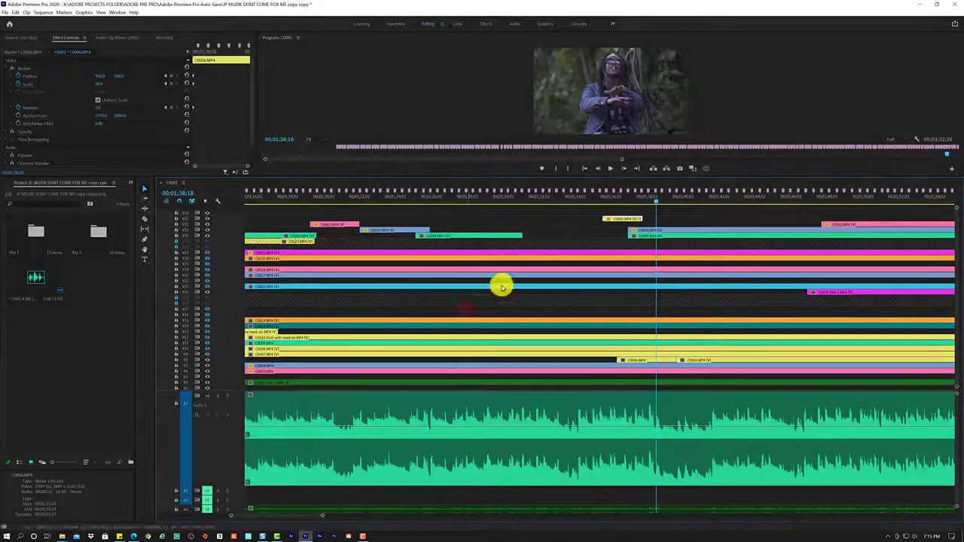
{"action": "left_click_drag", "start_coordinate": [621, 202], "coordinate": [602, 204]}
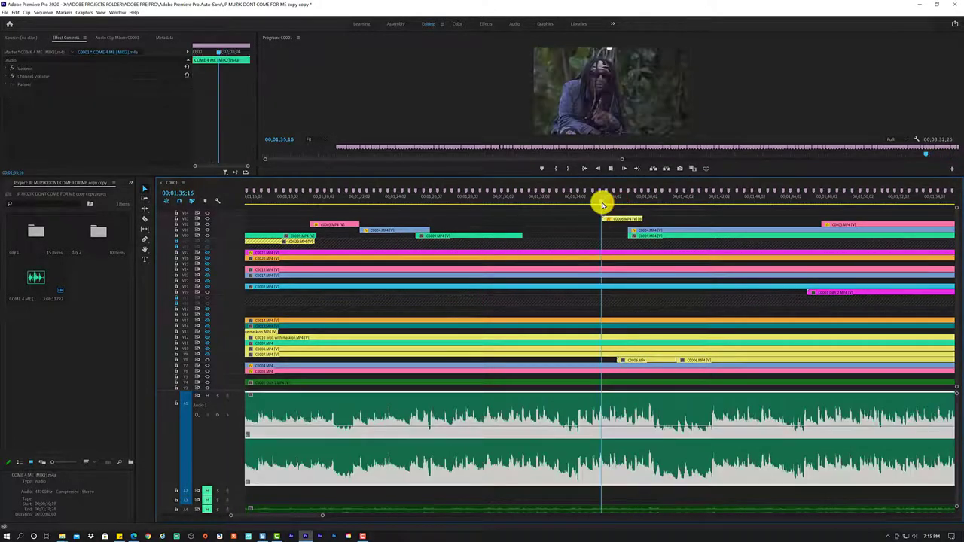
{"action": "key", "text": "space"}
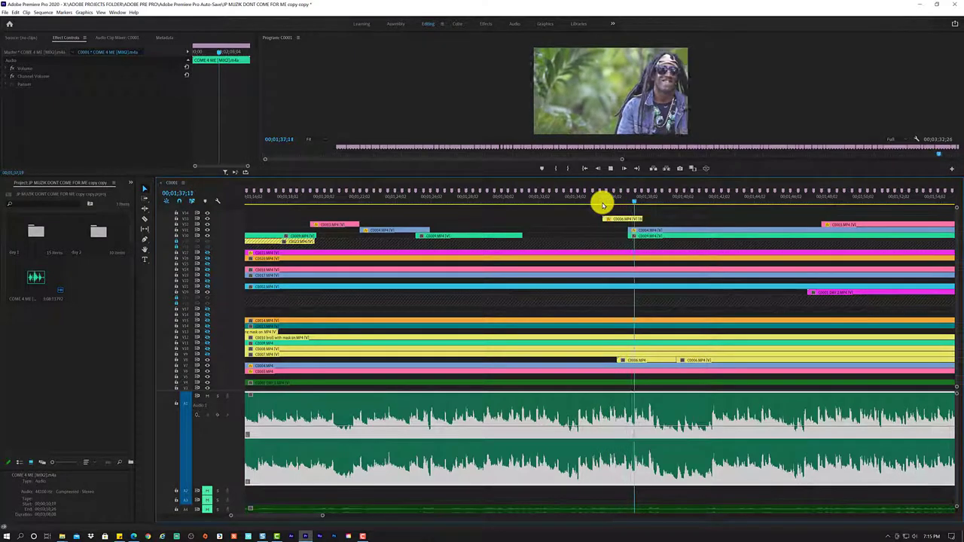
{"action": "left_click", "coordinate": [605, 203]}
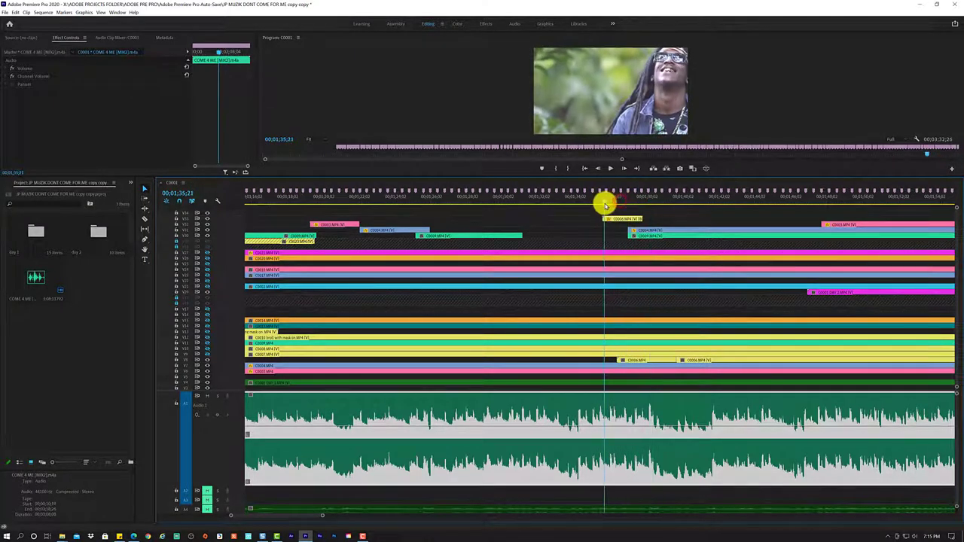
{"action": "key", "text": "space"}
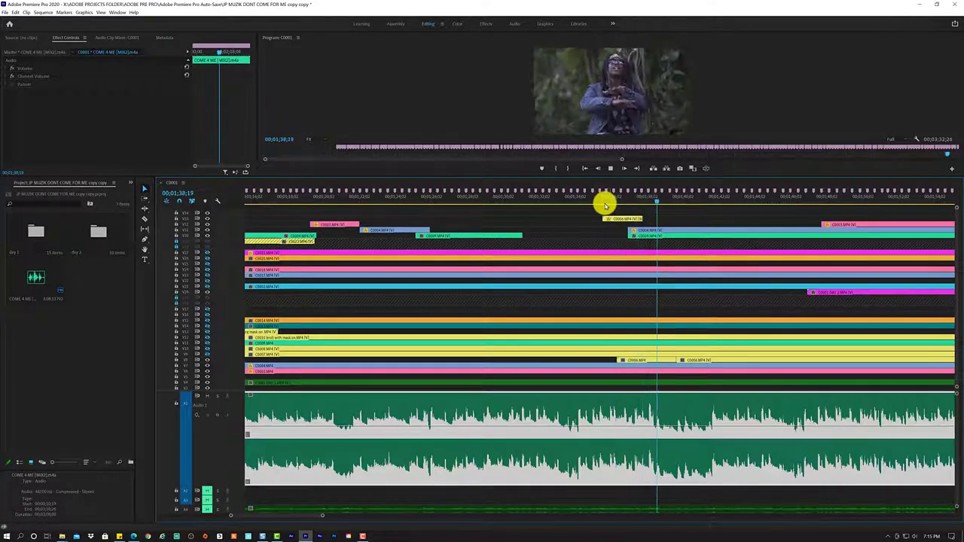
{"action": "left_click", "coordinate": [614, 203]}
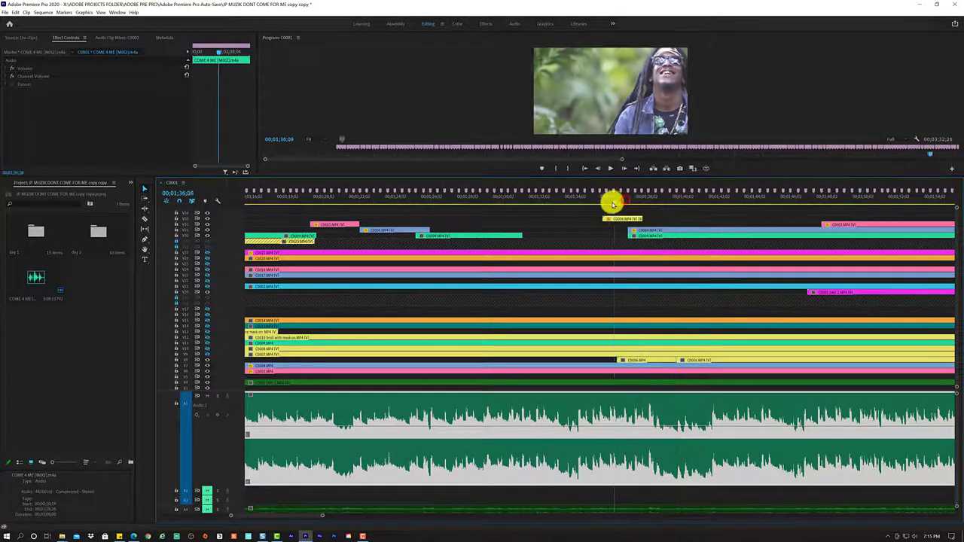
Scrub forward through the section, stop at 01;41;16, and switch to the Razor tool.
{"action": "mouse_move", "coordinate": [616, 204]}
{"action": "left_mouse_down"}
{"action": "mouse_move", "coordinate": [704, 189]}
{"action": "mouse_move", "coordinate": [557, 220]}
{"action": "left_mouse_up"}
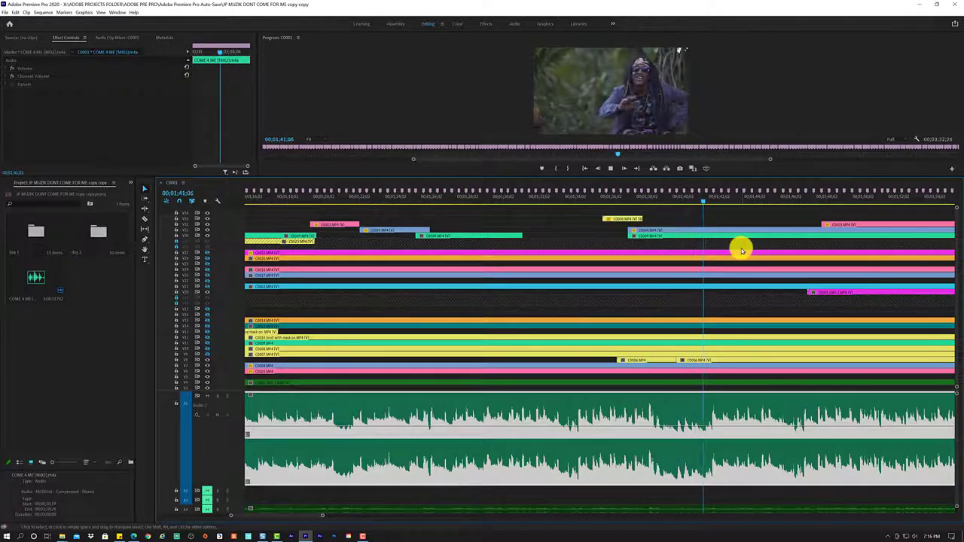
{"action": "key", "text": "space"}
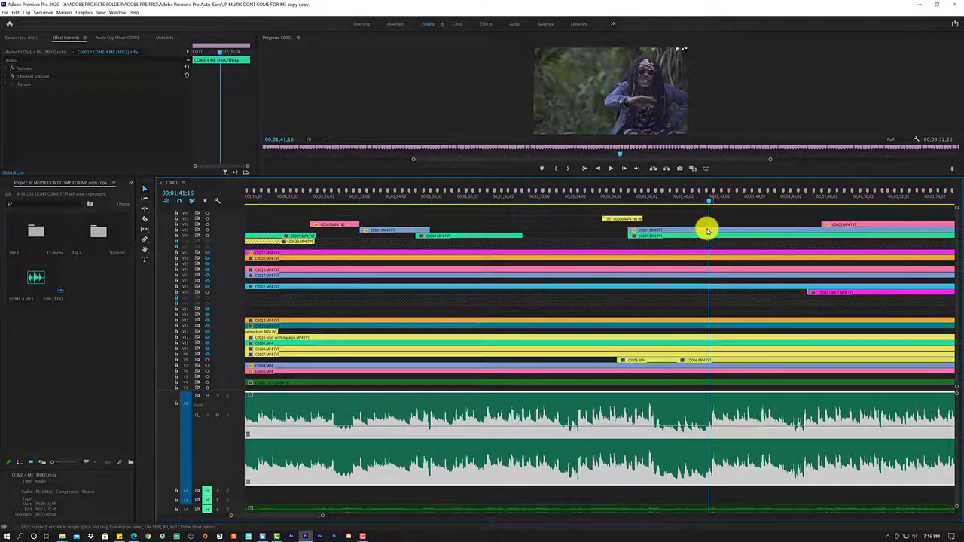
{"action": "key", "text": "c"}
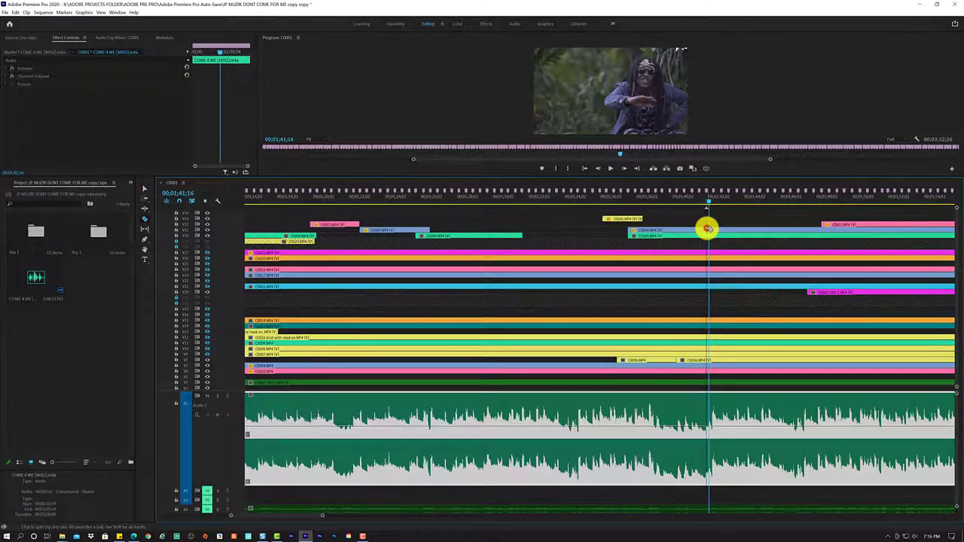
Cut the upper C0004 clip at 01;41;16 and drag the split-off part aside.
{"action": "left_click", "coordinate": [708, 228]}
{"action": "key", "text": "v"}
{"action": "left_click_drag", "start_coordinate": [707, 228], "coordinate": [814, 221]}
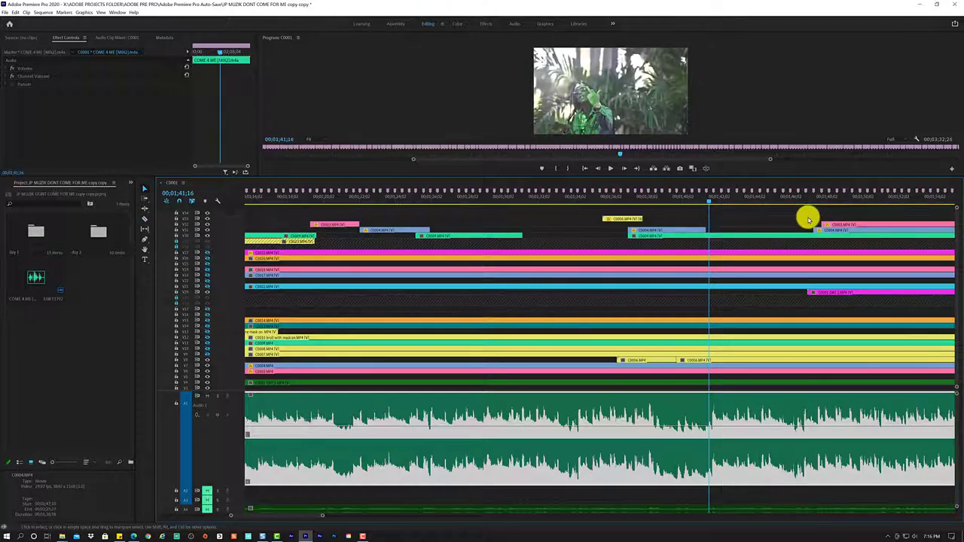
Nudge the top-right pink clip slightly left, then select the bottom-track C0001 DAY 1 clip.
{"action": "left_click", "coordinate": [822, 225]}
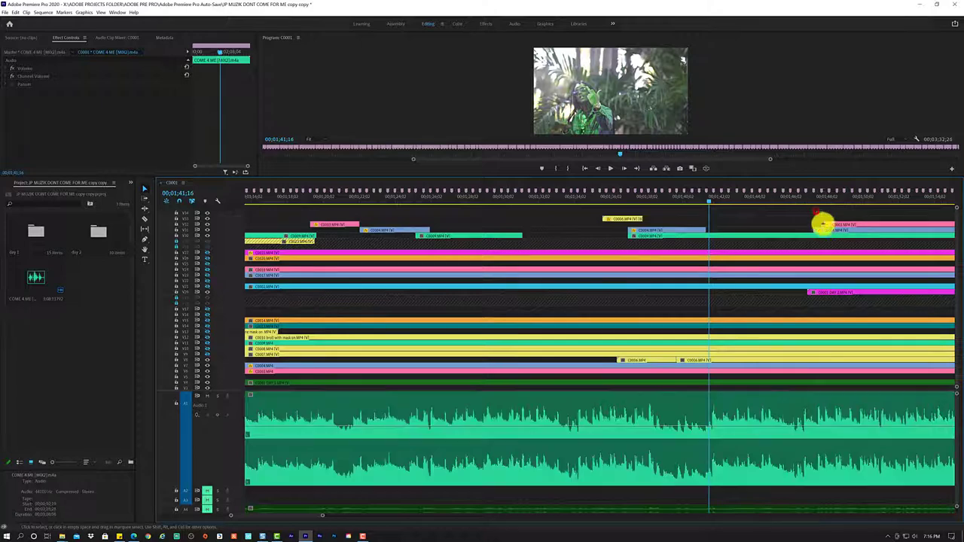
{"action": "left_click_drag", "start_coordinate": [826, 226], "coordinate": [804, 228]}
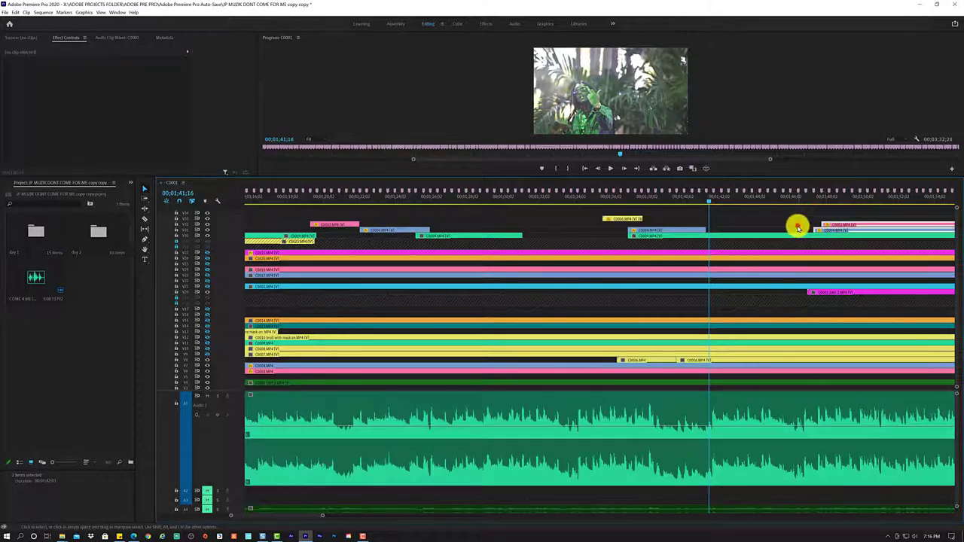
{"action": "left_click", "coordinate": [797, 226]}
{"action": "left_click", "coordinate": [714, 215]}
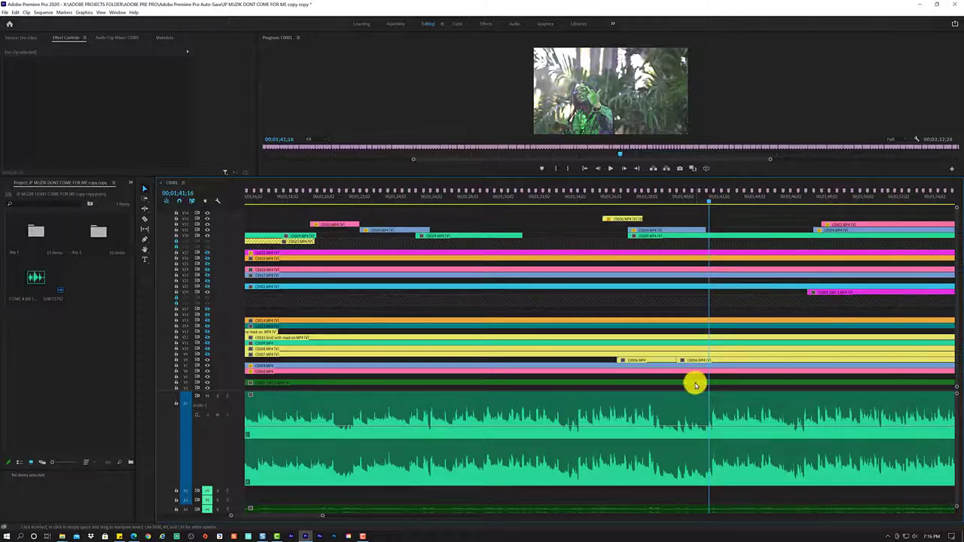
{"action": "left_click", "coordinate": [694, 384]}
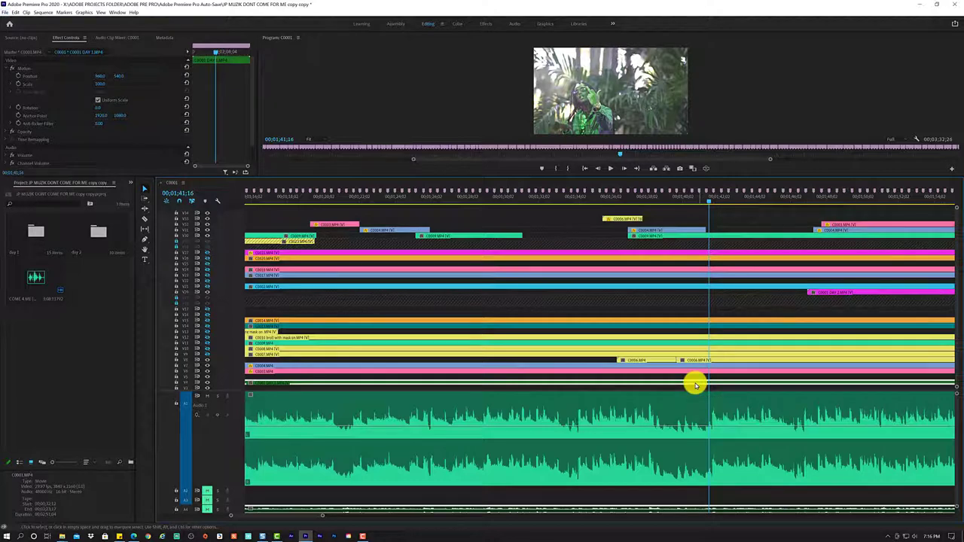
Zoom the timeline out, move C0001 DAY 1 onto the top video track, and lower its Scale.
{"action": "key", "text": "minus"}
{"action": "key", "text": "minus"}
{"action": "key", "text": "minus"}
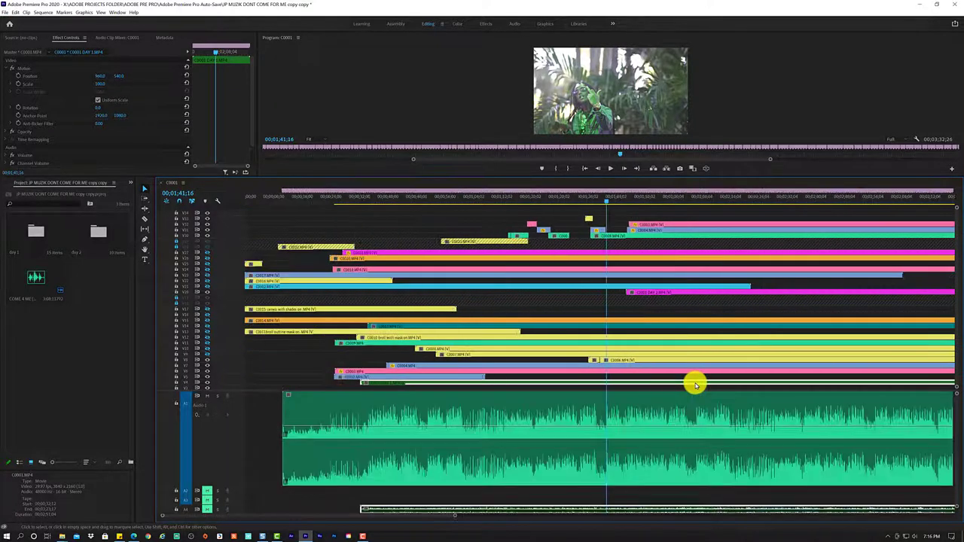
{"action": "key", "text": "minus"}
{"action": "mouse_move", "coordinate": [673, 384]}
{"action": "left_mouse_down"}
{"action": "mouse_move", "coordinate": [660, 202]}
{"action": "mouse_move", "coordinate": [668, 208]}
{"action": "left_mouse_up"}
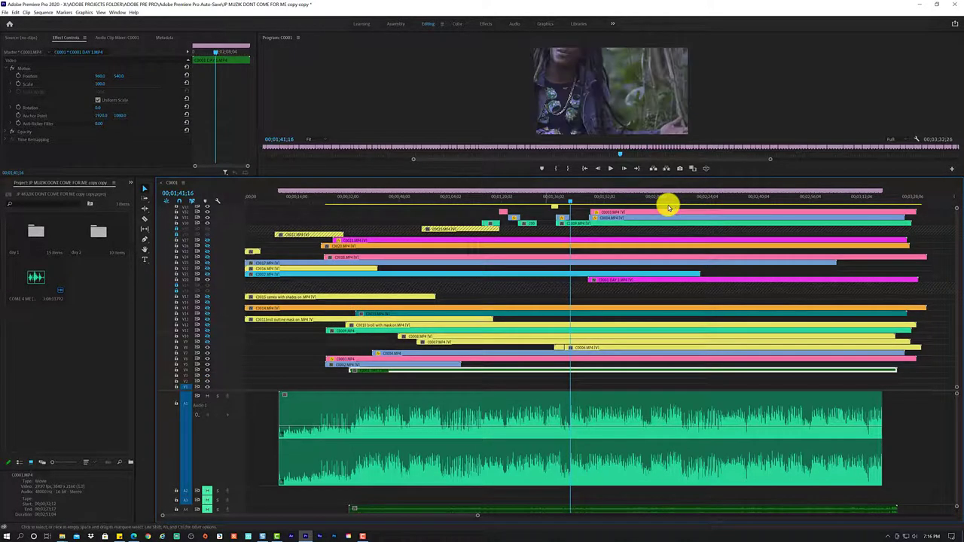
{"action": "scroll", "coordinate": [955, 237], "scroll_direction": "up", "scroll_amount": 1}
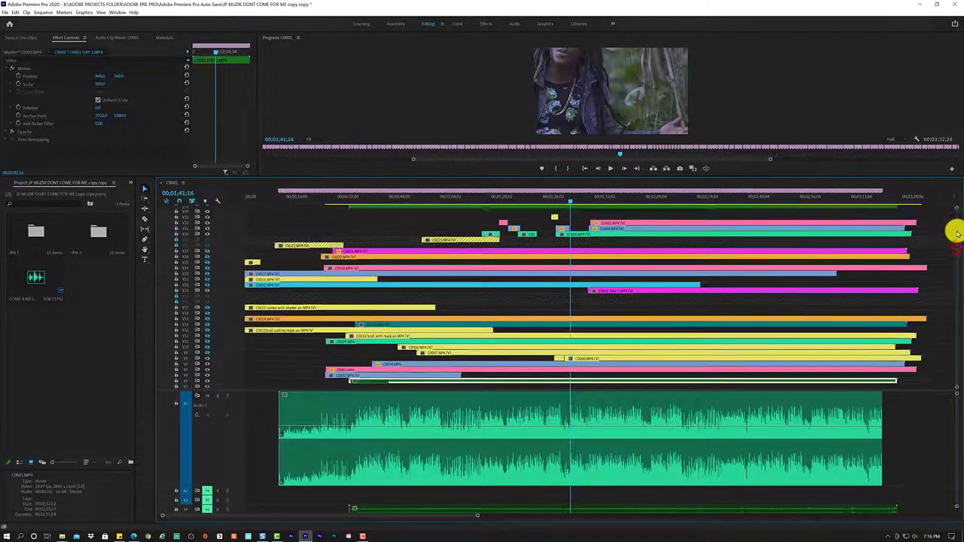
{"action": "scroll", "coordinate": [954, 234], "scroll_direction": "up", "scroll_amount": 1}
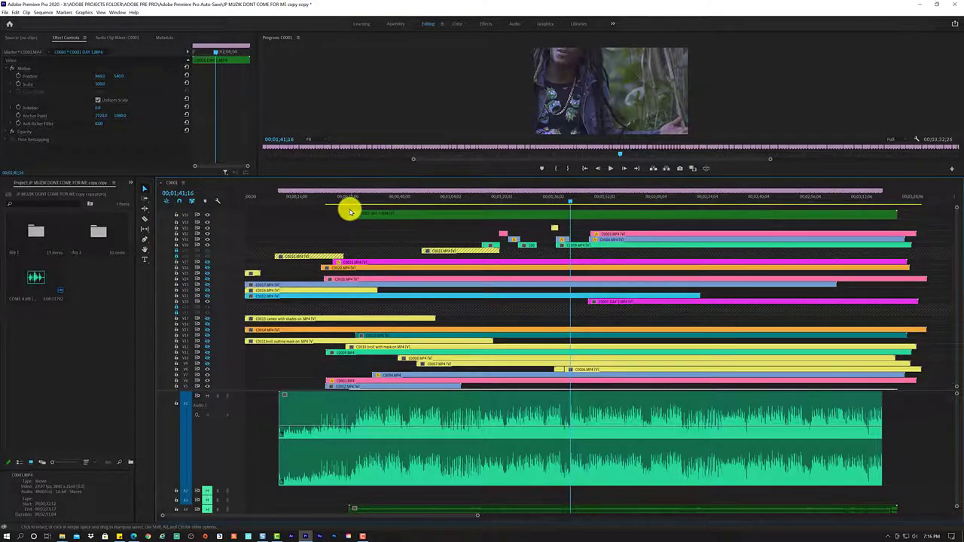
{"action": "left_click", "coordinate": [402, 211]}
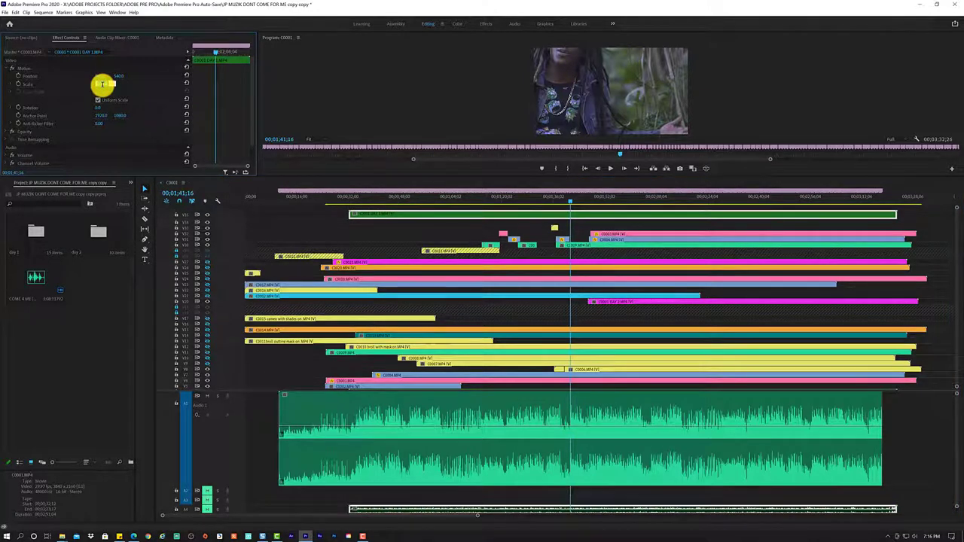
{"action": "key", "text": "Return"}
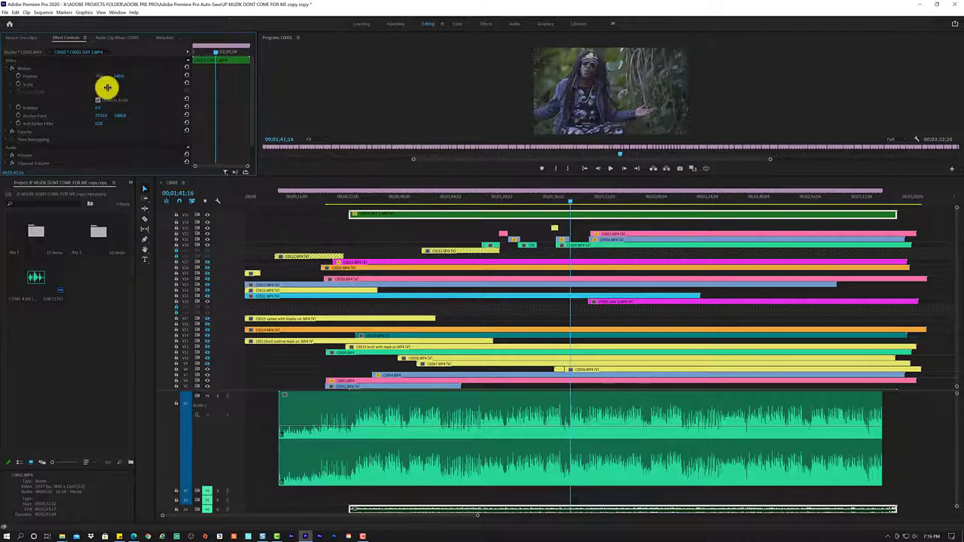
Trim the top C0001 clip's start later and play back from about 1;30 and 1;39.
{"action": "left_click_drag", "start_coordinate": [351, 211], "coordinate": [574, 201]}
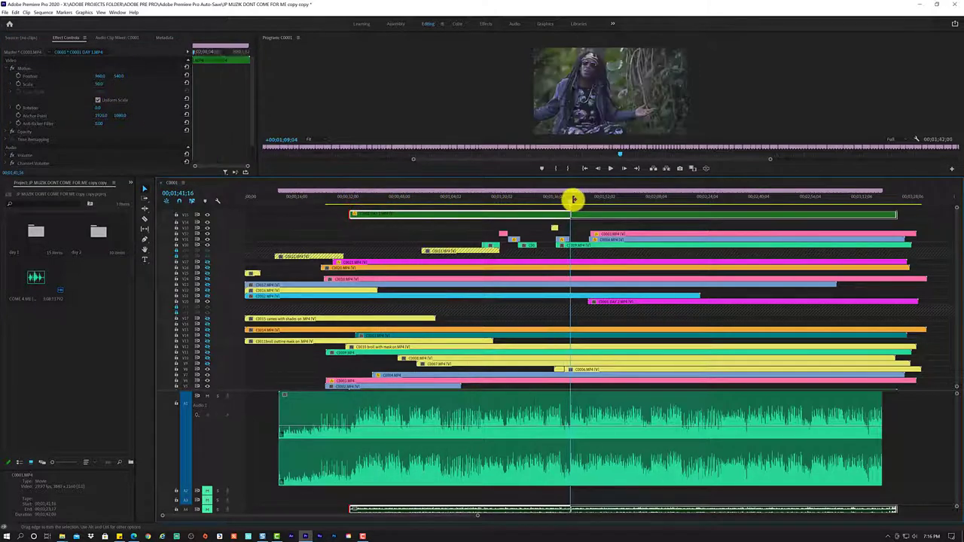
{"action": "left_click", "coordinate": [535, 204]}
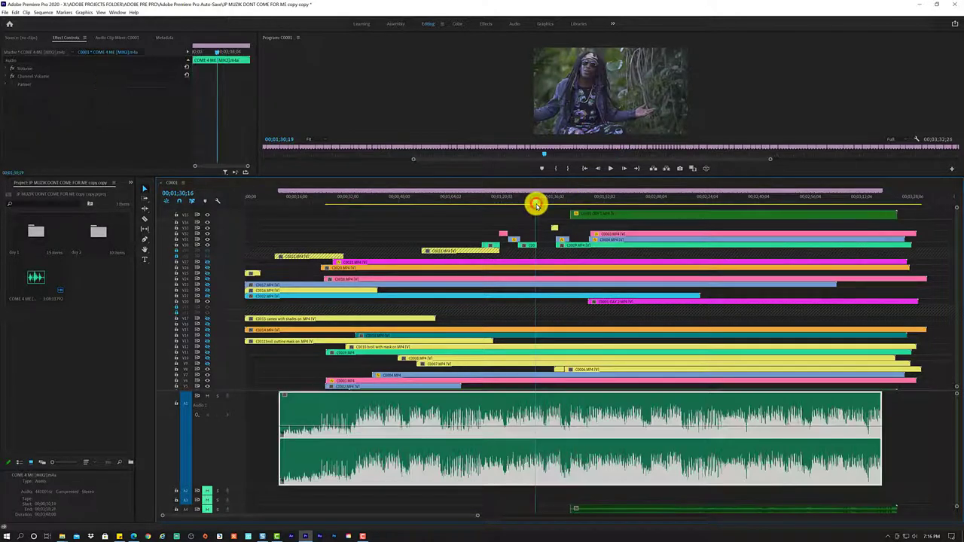
{"action": "key", "text": "space"}
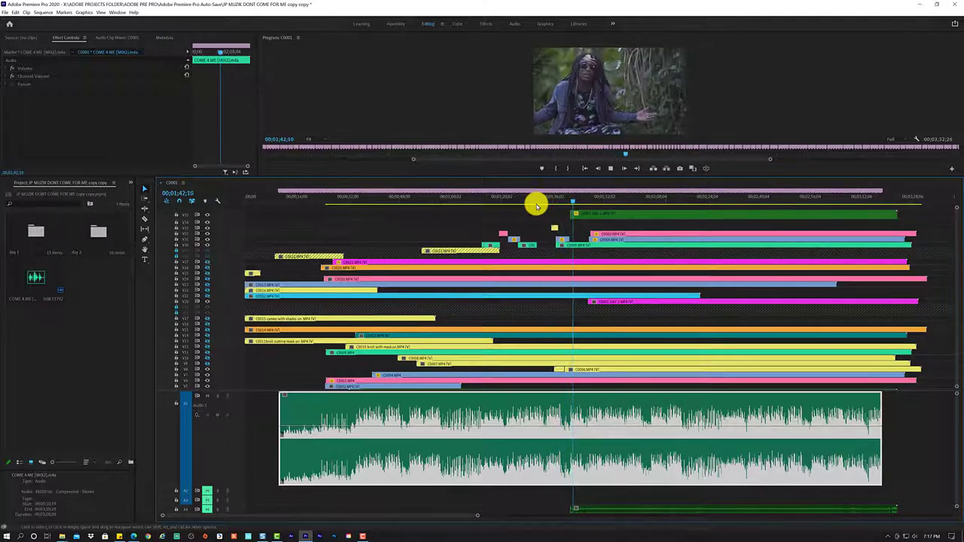
{"action": "left_click", "coordinate": [564, 202]}
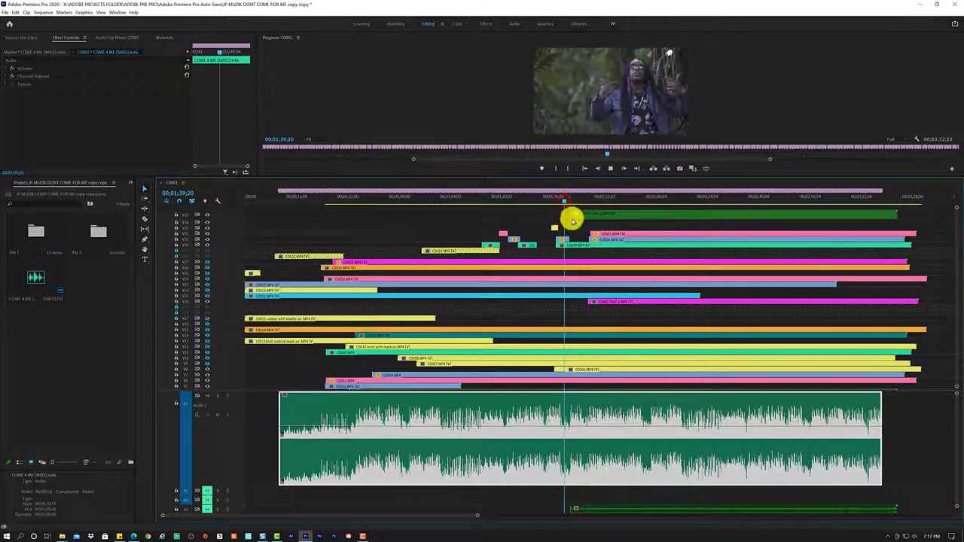
{"action": "key", "text": "space"}
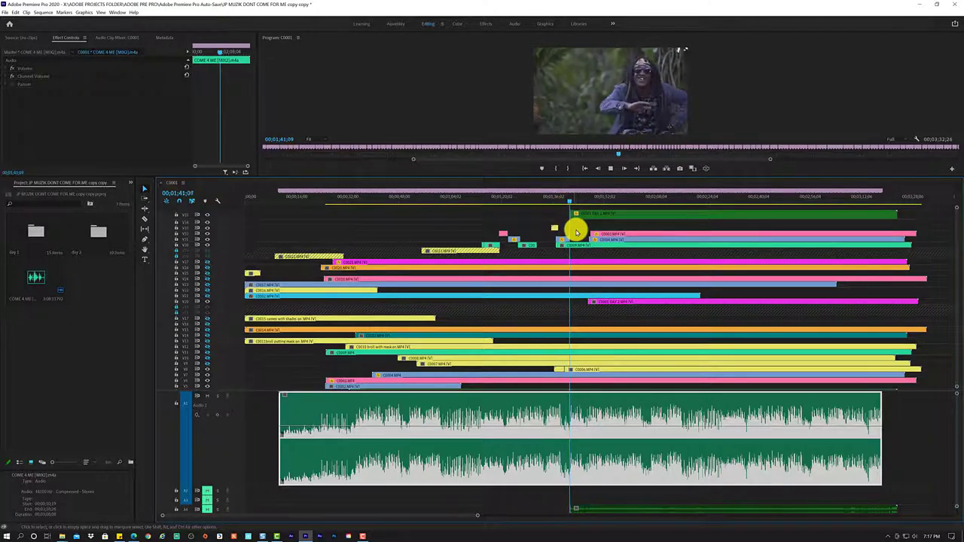
{"action": "key", "text": "space"}
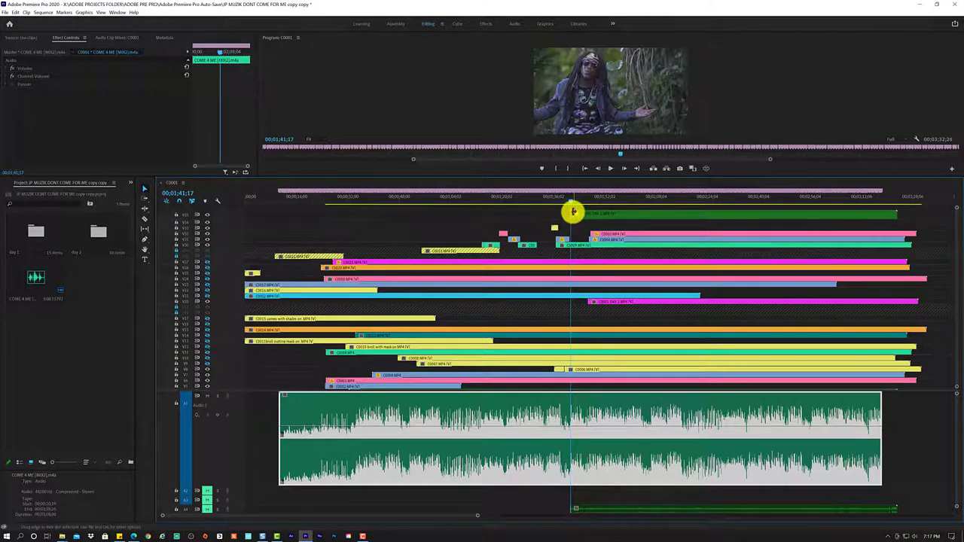
Trim its start a little further, to about 01;47, and replay from 1;38.
{"action": "left_click_drag", "start_coordinate": [576, 213], "coordinate": [590, 211]}
{"action": "left_click", "coordinate": [563, 197]}
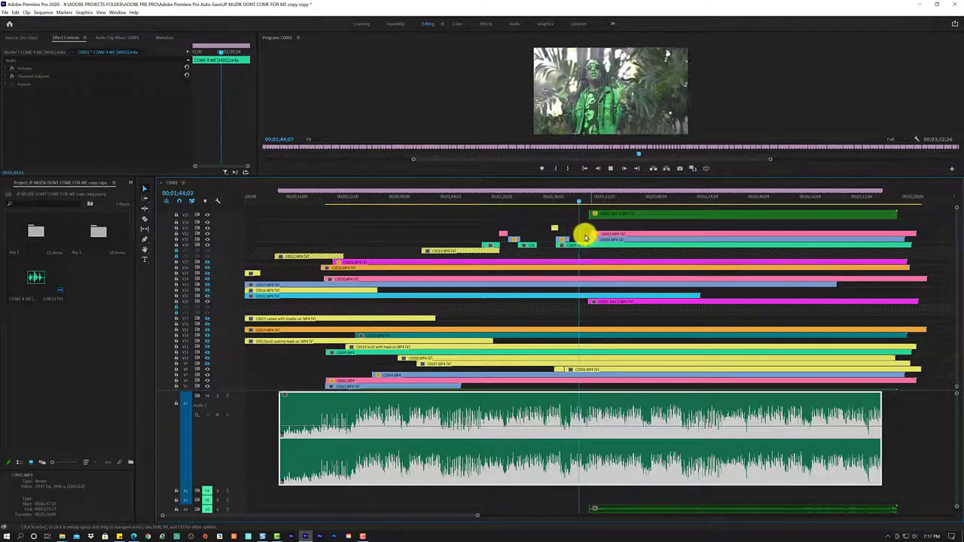
{"action": "key", "text": "space"}
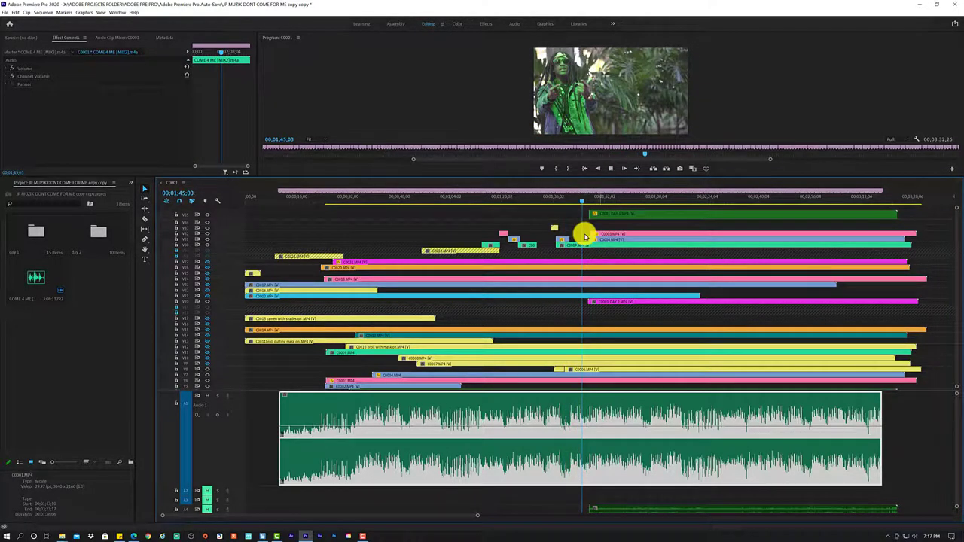
{"action": "key", "text": "space"}
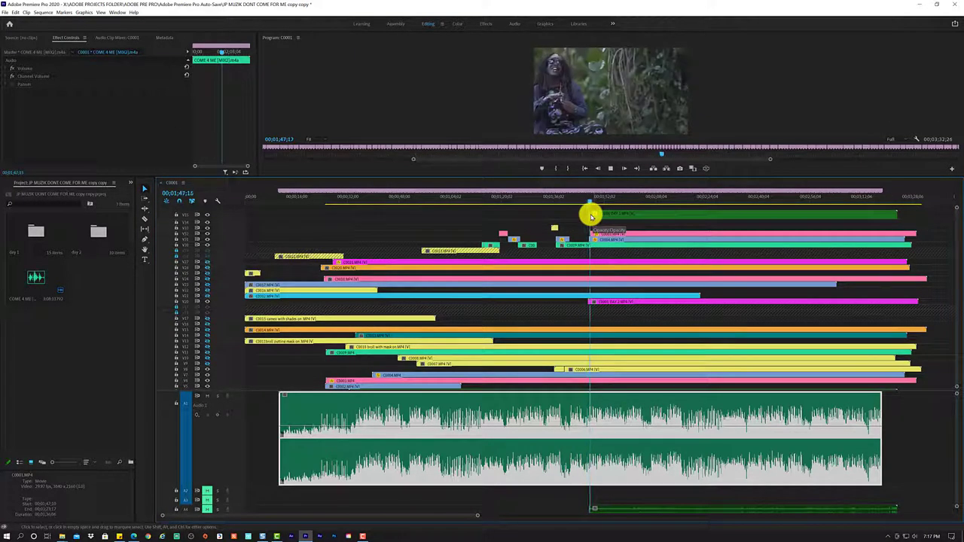
Fine-tune the top C0001 clip's in point, replaying from 01;46 until 01;50;16.
{"action": "key", "text": "space"}
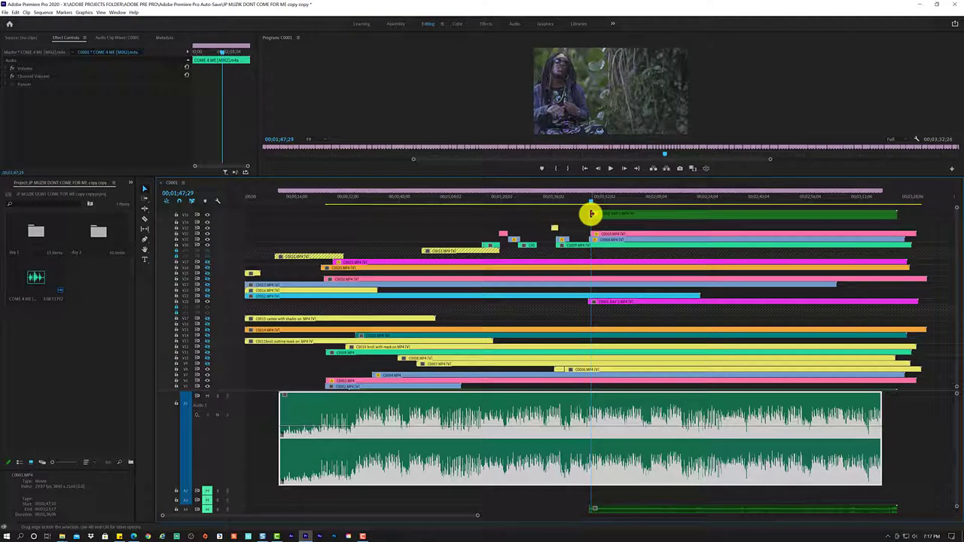
{"action": "left_click_drag", "start_coordinate": [591, 214], "coordinate": [614, 214]}
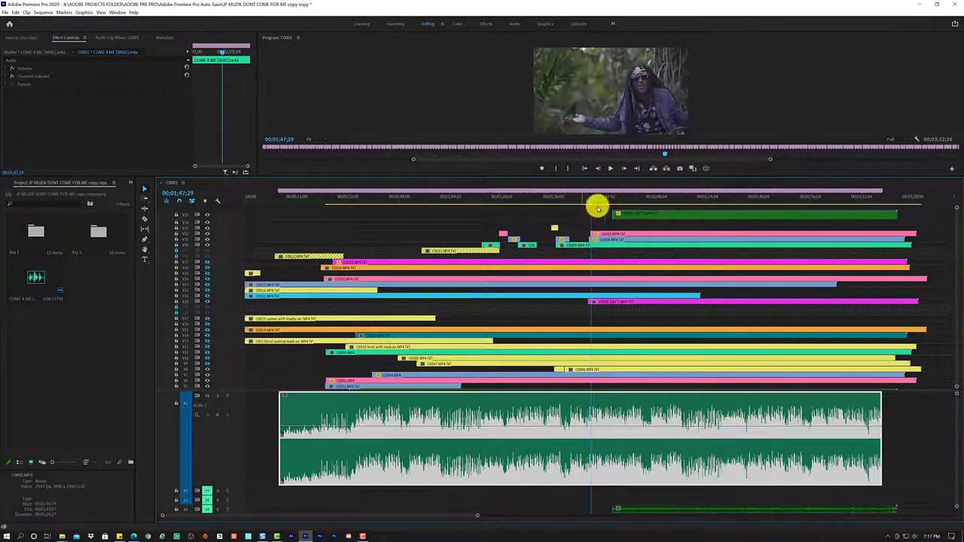
{"action": "left_click", "coordinate": [583, 201]}
{"action": "key", "text": "space"}
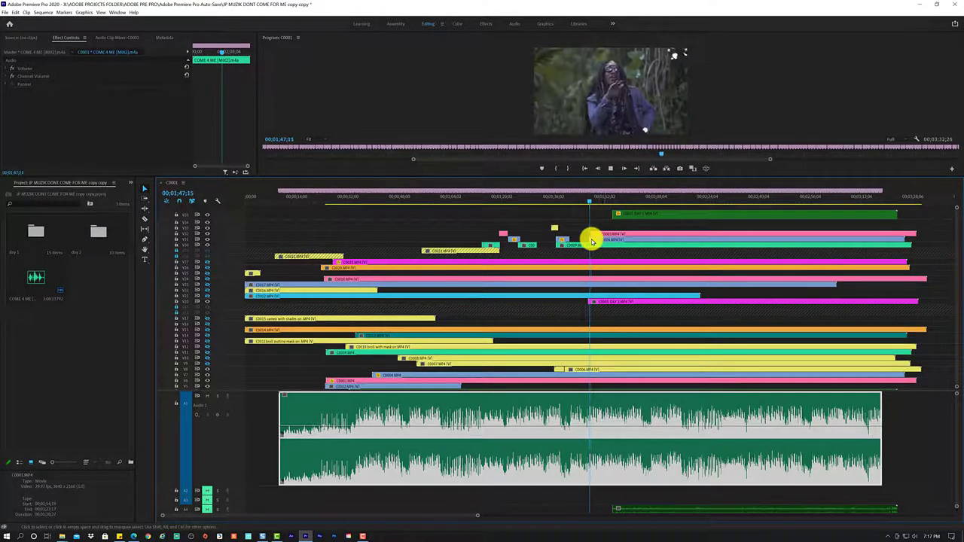
{"action": "key", "text": "space"}
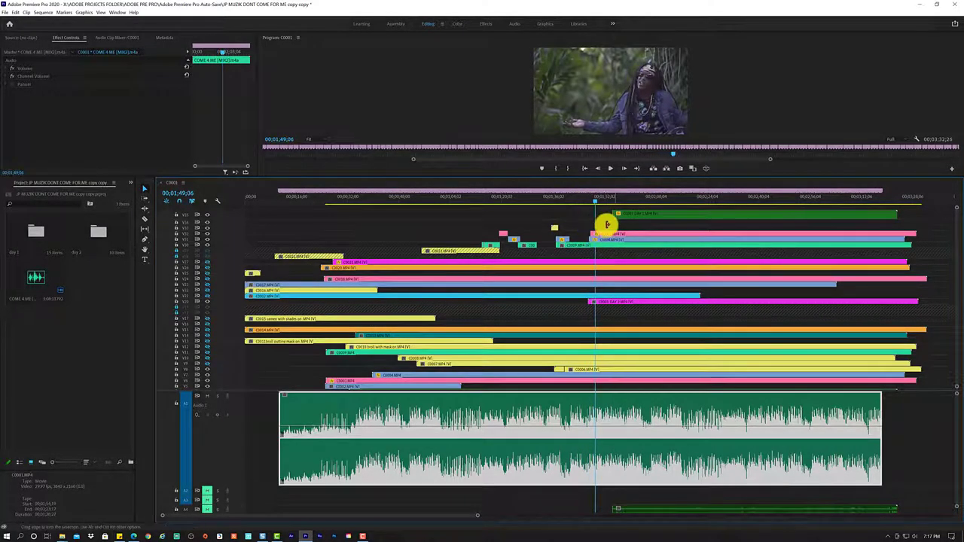
{"action": "left_click_drag", "start_coordinate": [612, 218], "coordinate": [595, 218]}
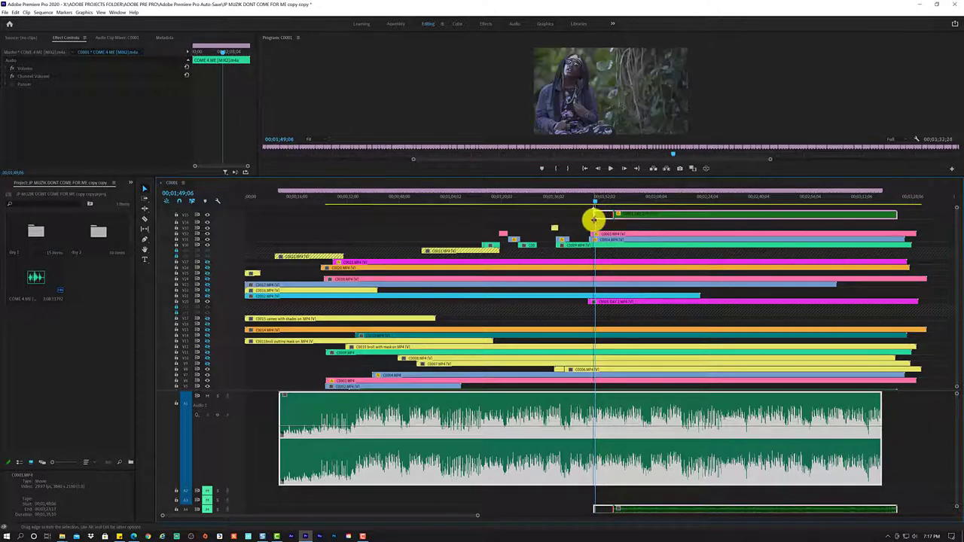
{"action": "left_click", "coordinate": [586, 203]}
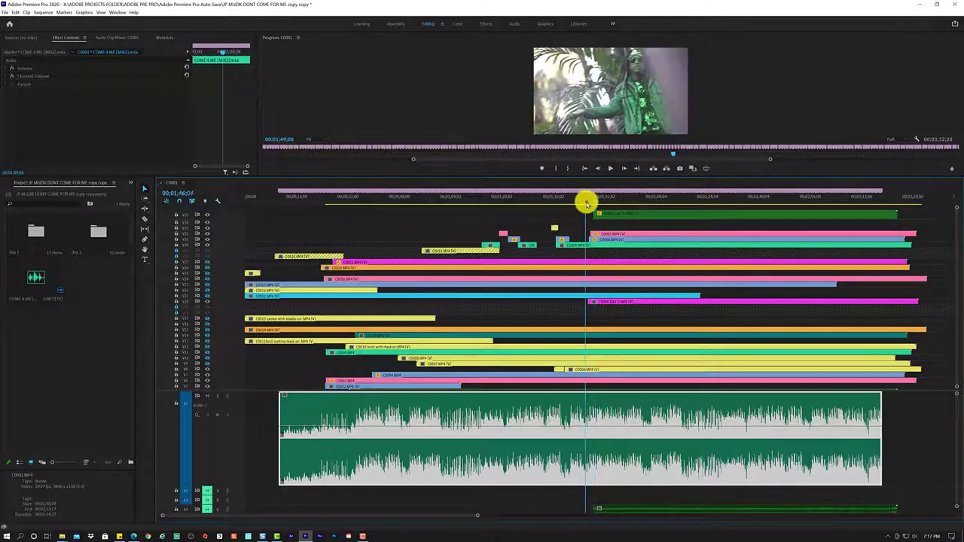
{"action": "key", "text": "space"}
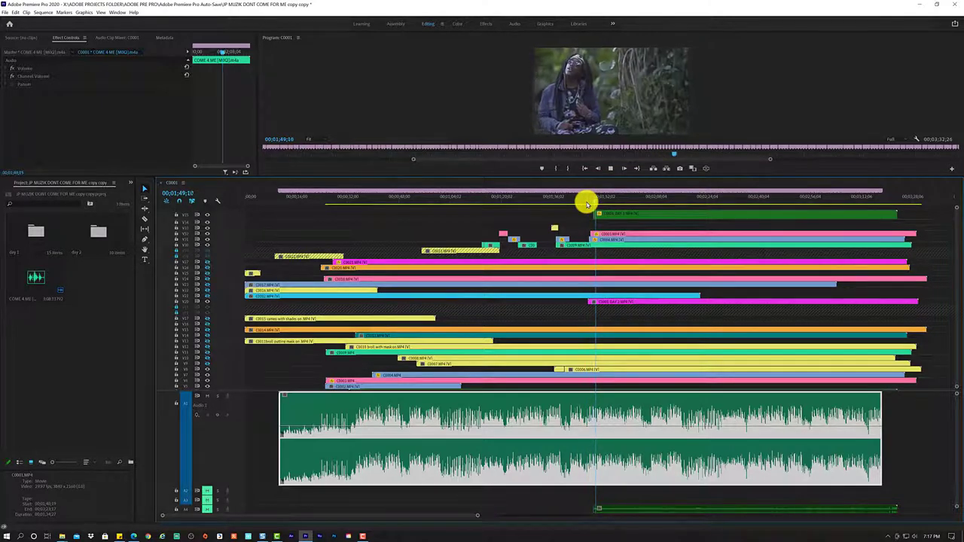
{"action": "key", "text": "space"}
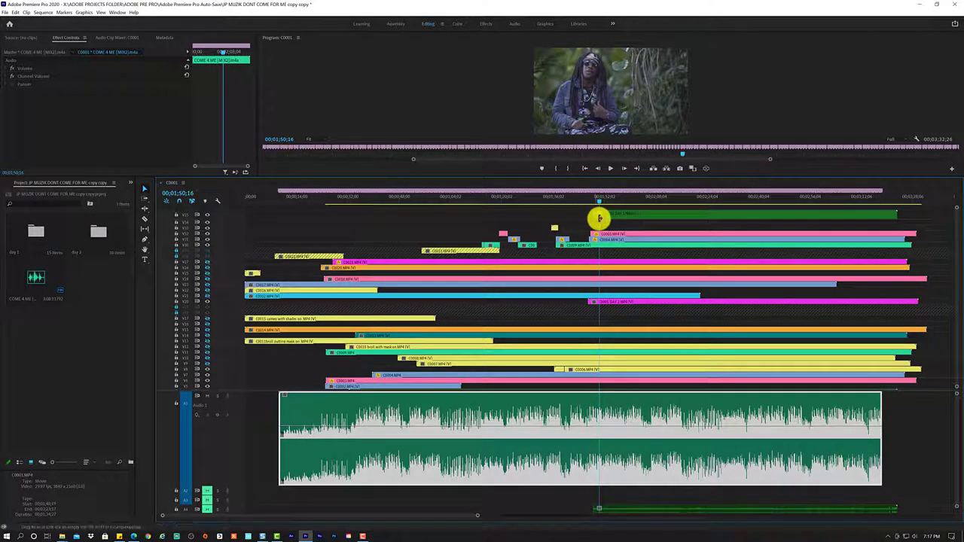
Razor-cut the top C0001 clip at 01;50;16, push the remainder later, and replay from 01;15.
{"action": "key", "text": "c"}
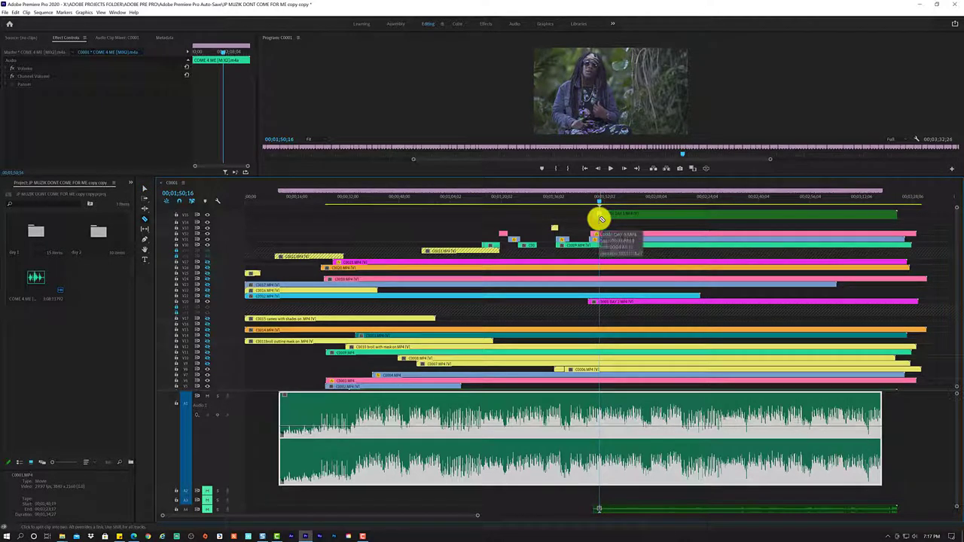
{"action": "left_click", "coordinate": [601, 219]}
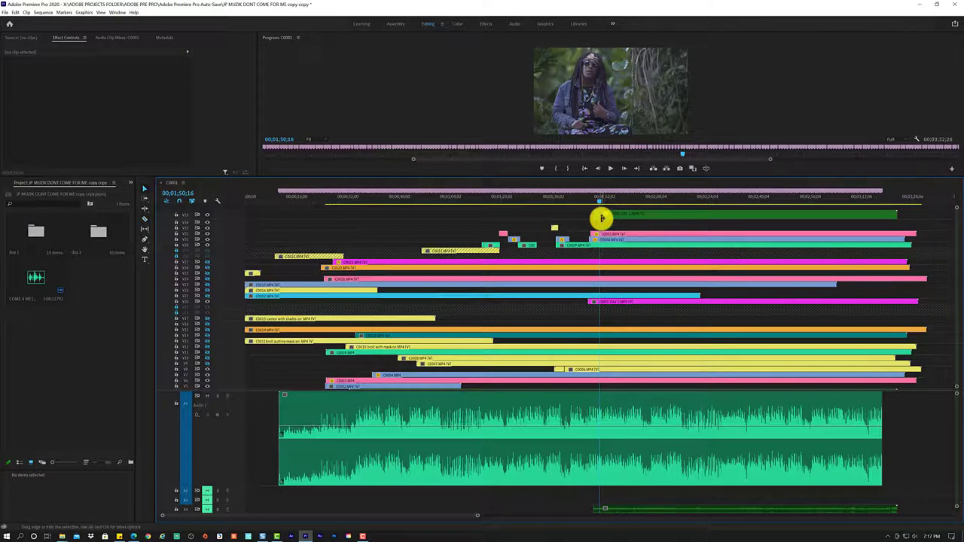
{"action": "left_click_drag", "start_coordinate": [599, 219], "coordinate": [642, 212]}
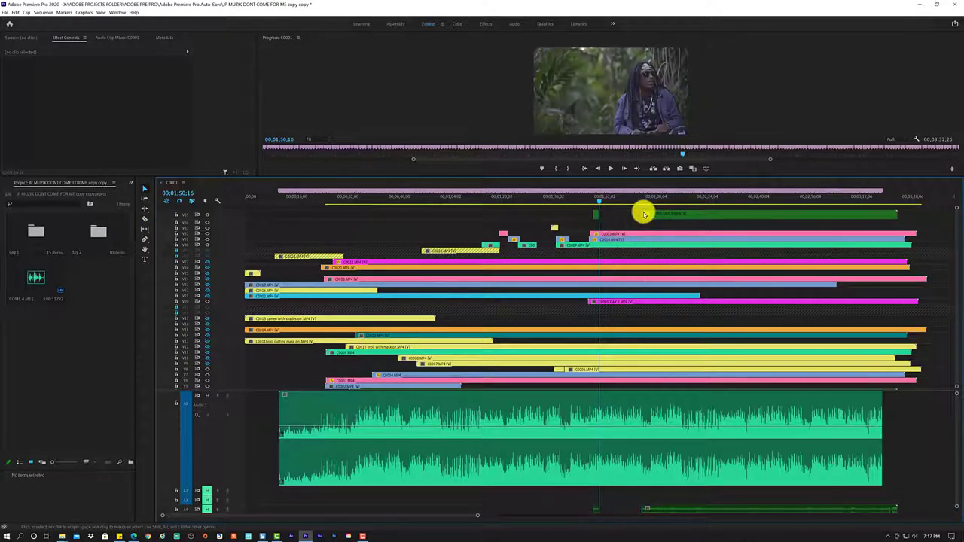
{"action": "left_click_drag", "start_coordinate": [577, 198], "coordinate": [488, 210]}
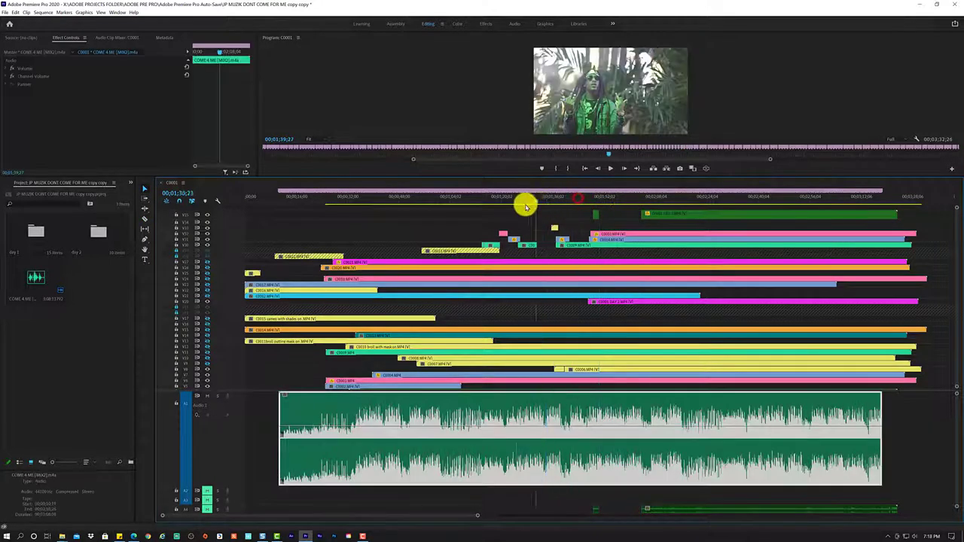
{"action": "key", "text": "space"}
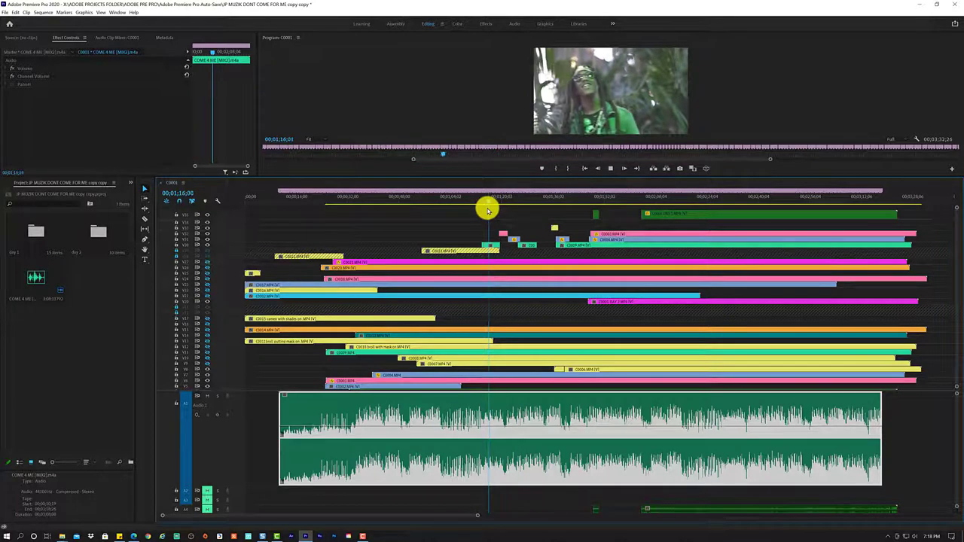
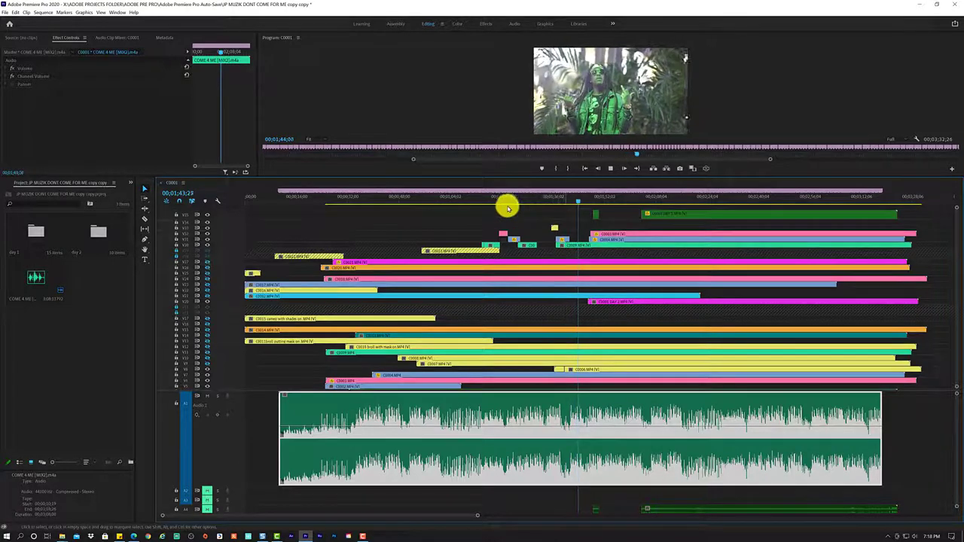
Play the sequence and stop at about 1:51:11, where the upper clips will be cut.
{"action": "left_click", "coordinate": [562, 201]}
{"action": "key", "text": "space"}
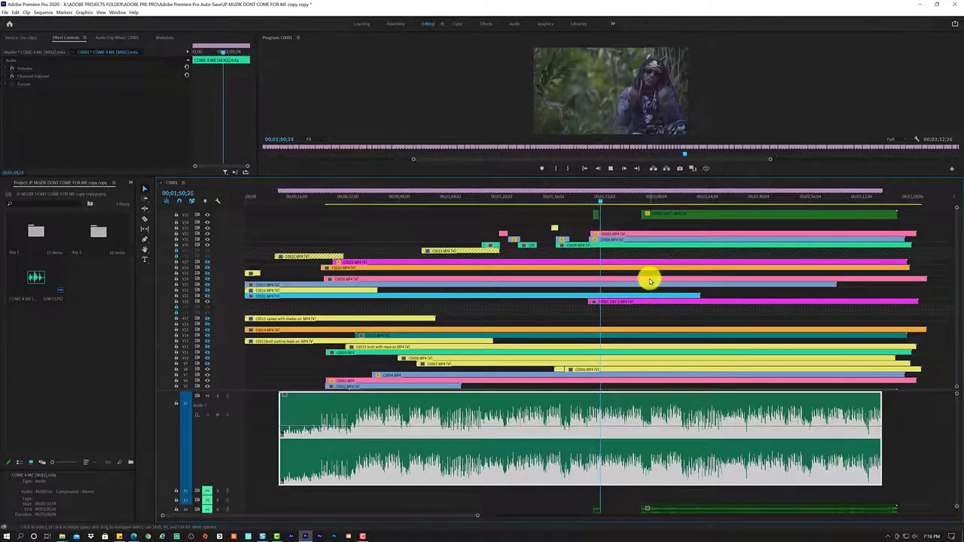
{"action": "key", "text": "space"}
Razor-cut the pink and blue upper-track clips at the playhead and delete their later pieces.
{"action": "key", "text": "c"}
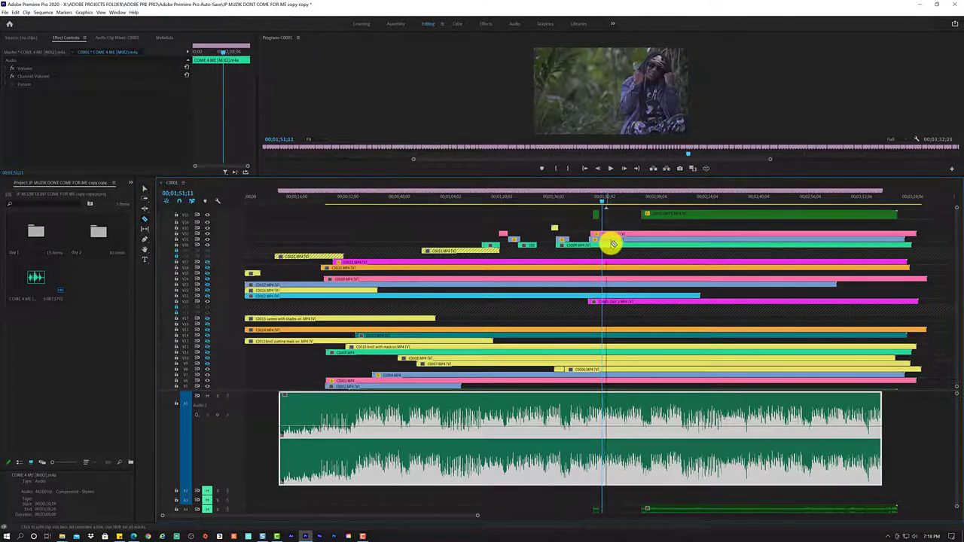
{"action": "key", "text": "Left"}
{"action": "key", "text": "Left"}
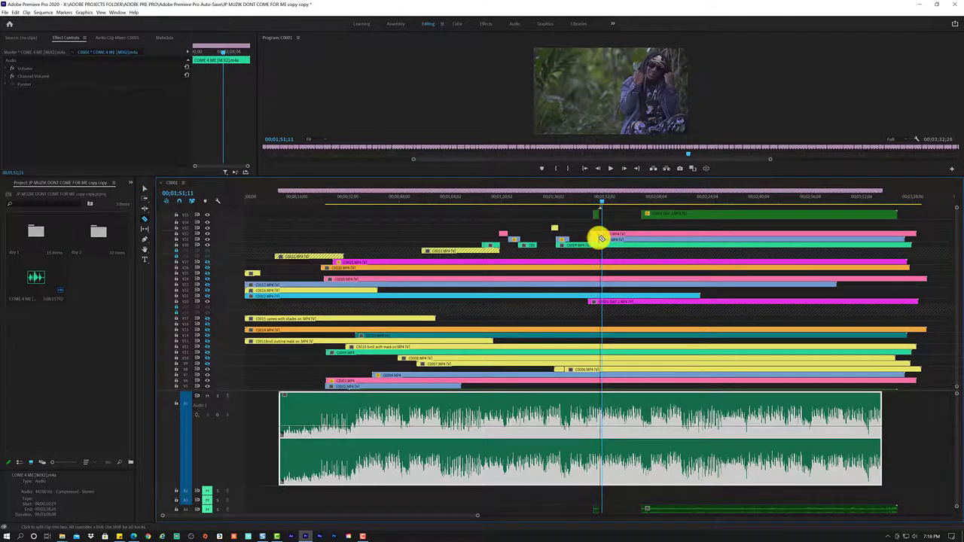
{"action": "left_click", "coordinate": [601, 238]}
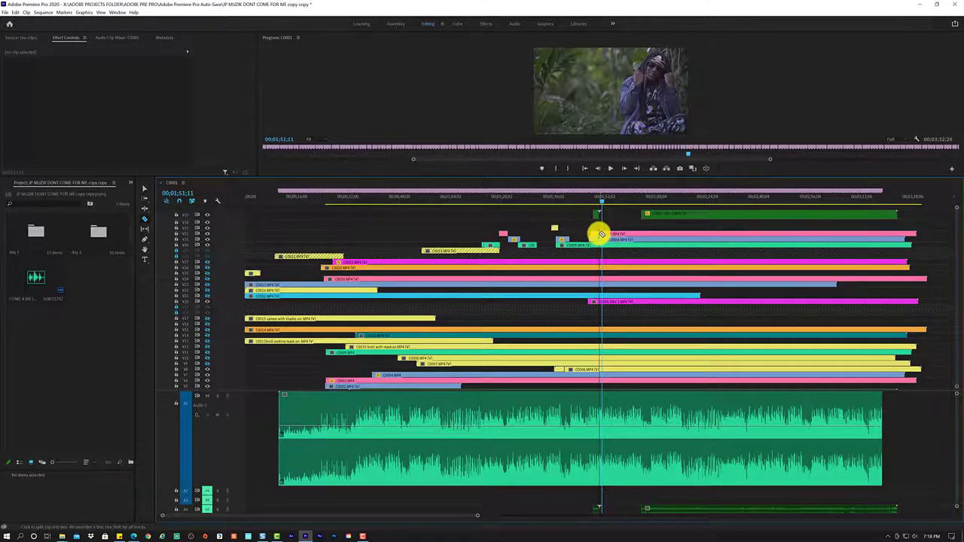
{"action": "left_click", "coordinate": [600, 234]}
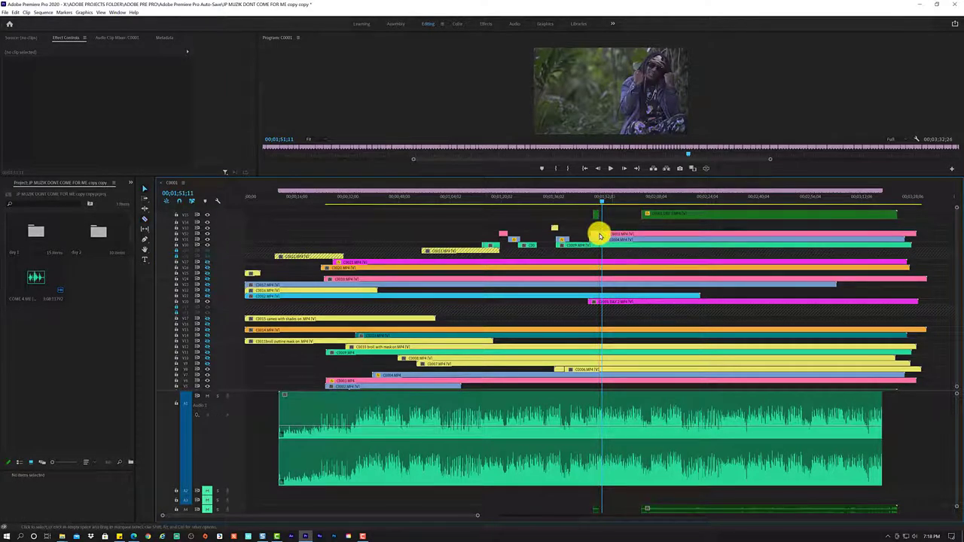
{"action": "left_click", "coordinate": [623, 235]}
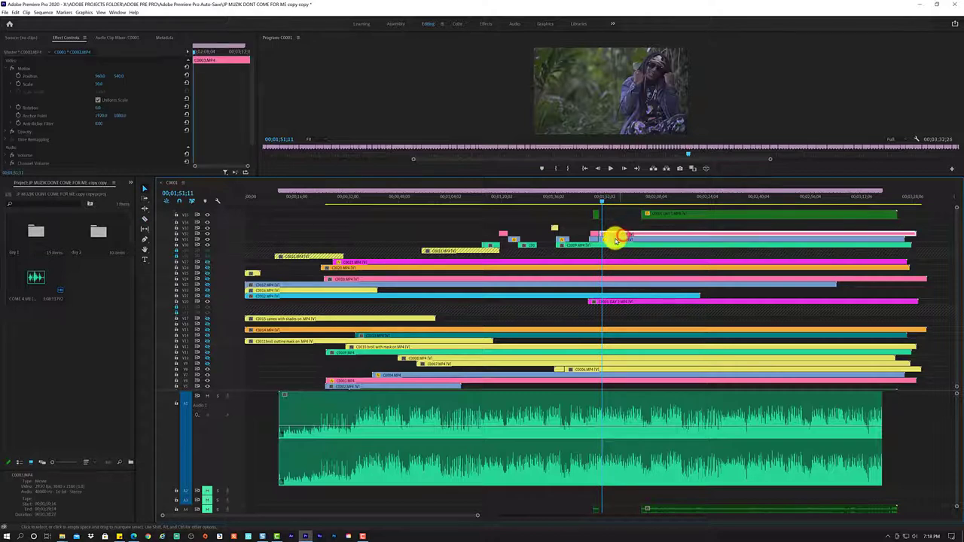
{"action": "left_click", "coordinate": [614, 239]}
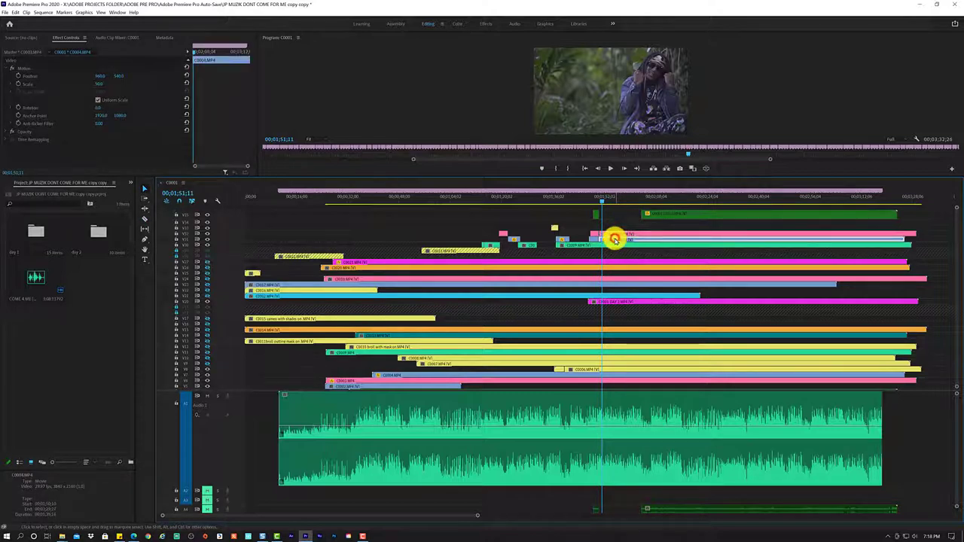
{"action": "left_click_drag", "start_coordinate": [622, 239], "coordinate": [644, 236]}
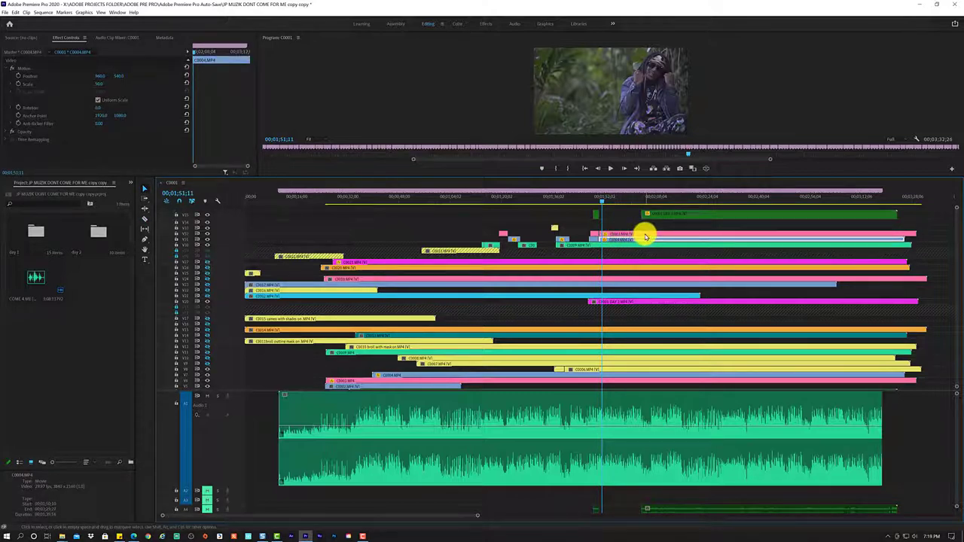
{"action": "left_click", "coordinate": [649, 234]}
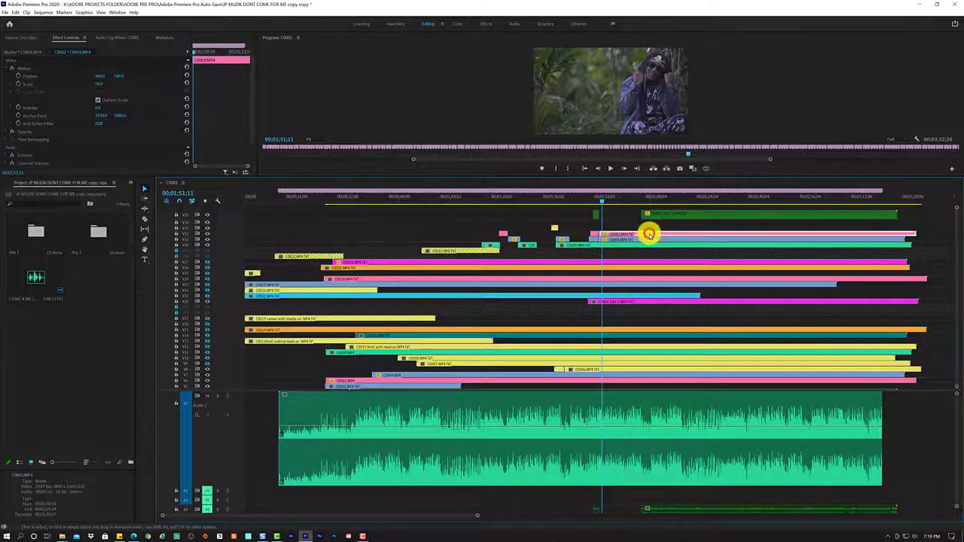
{"action": "left_click", "coordinate": [645, 240], "text": "shift"}
{"action": "key", "text": "Delete"}
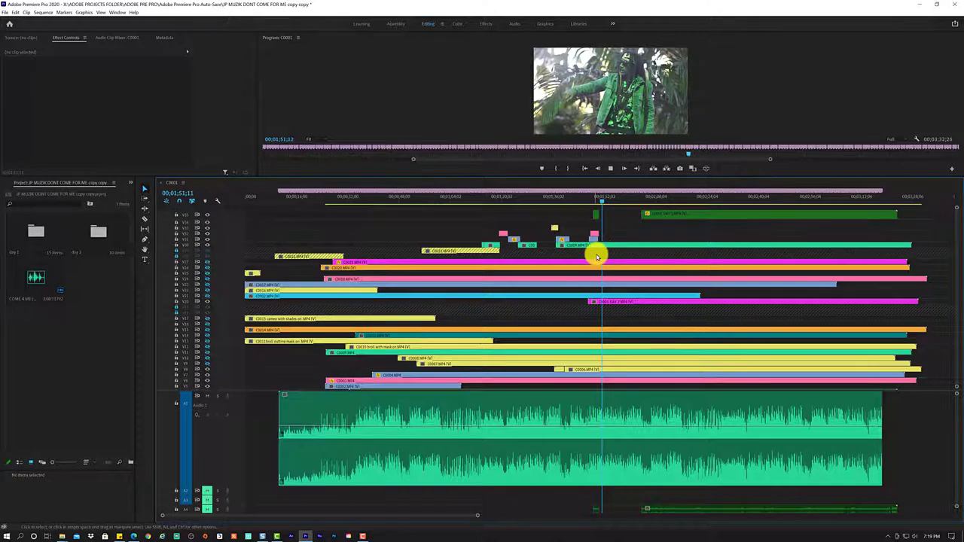
Play back the edited section to check the cut.
{"action": "key", "text": "space"}
{"action": "key", "text": "space"}
{"action": "key", "text": "d"}
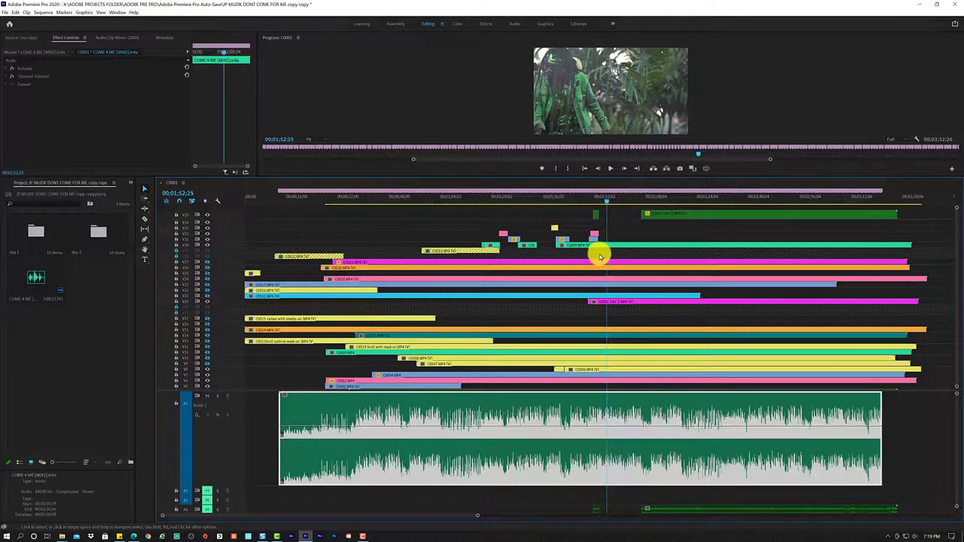
{"action": "key", "text": "space"}
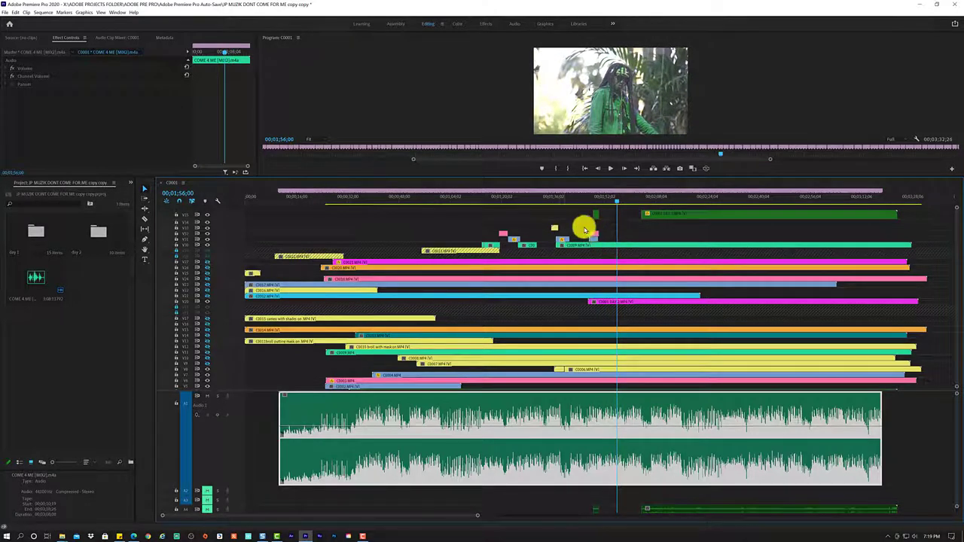
Cut the teal upper-track clip at about 1:57:01 and delete its trailing piece.
{"action": "left_click", "coordinate": [551, 203]}
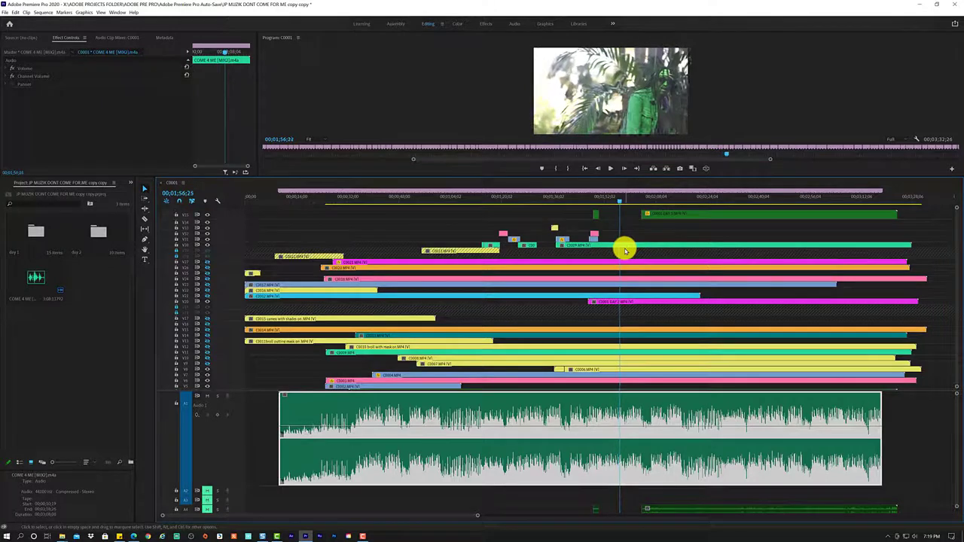
{"action": "key", "text": "c"}
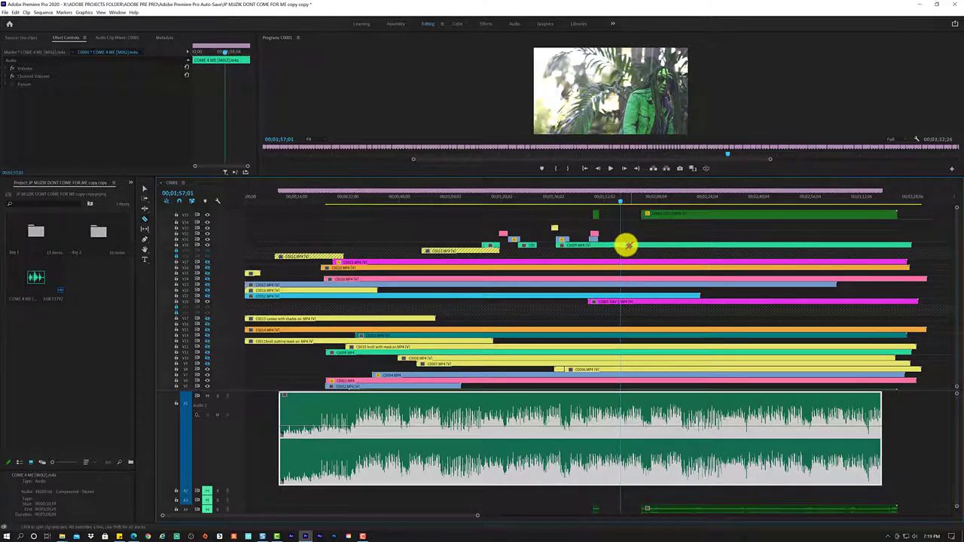
{"action": "left_click", "coordinate": [628, 245]}
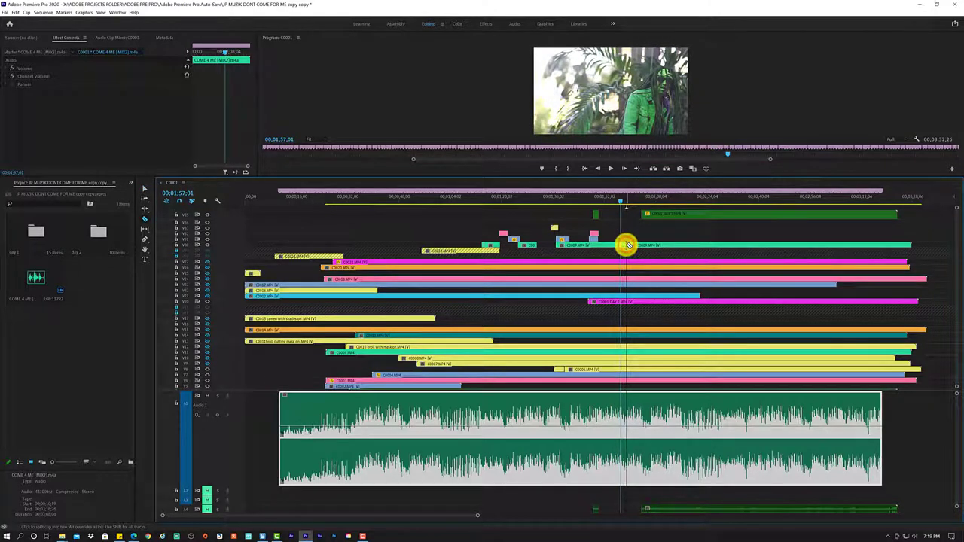
{"action": "key", "text": "v"}
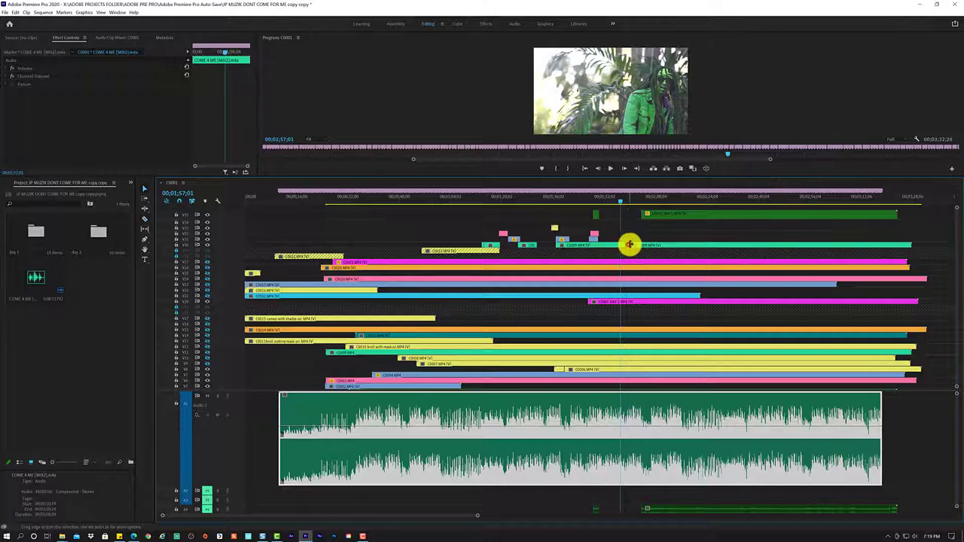
{"action": "left_click_drag", "start_coordinate": [628, 246], "coordinate": [664, 248]}
{"action": "left_click", "coordinate": [664, 248]}
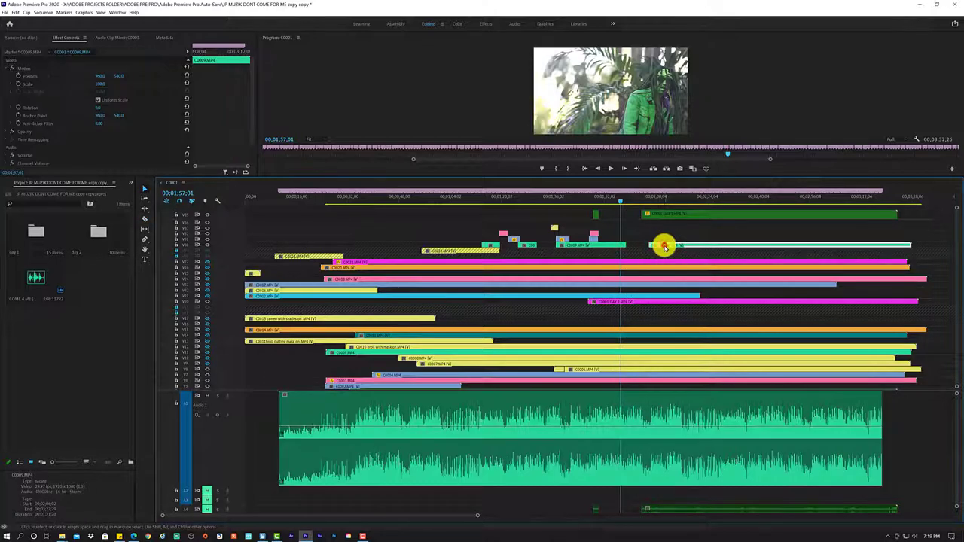
{"action": "key", "text": "Delete"}
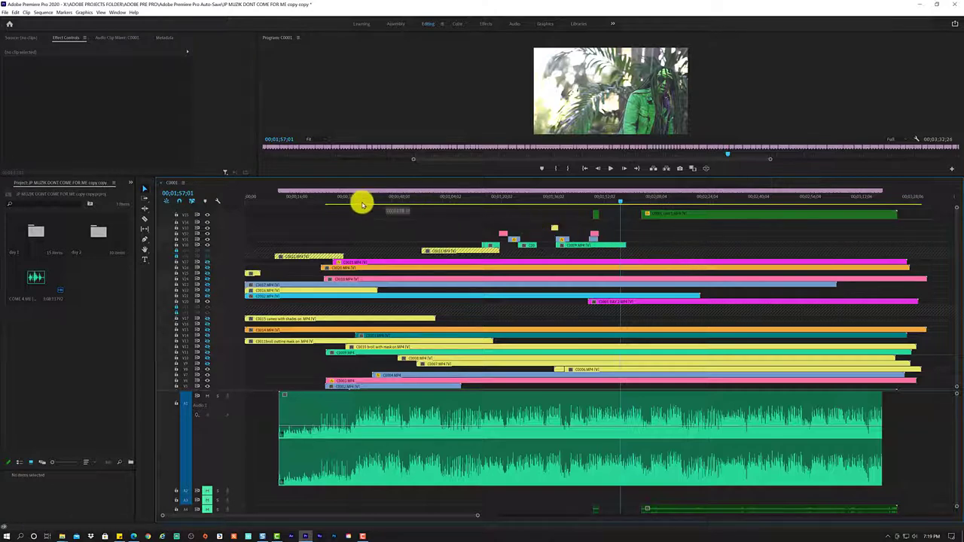
{"action": "left_click_drag", "start_coordinate": [350, 199], "coordinate": [483, 197]}
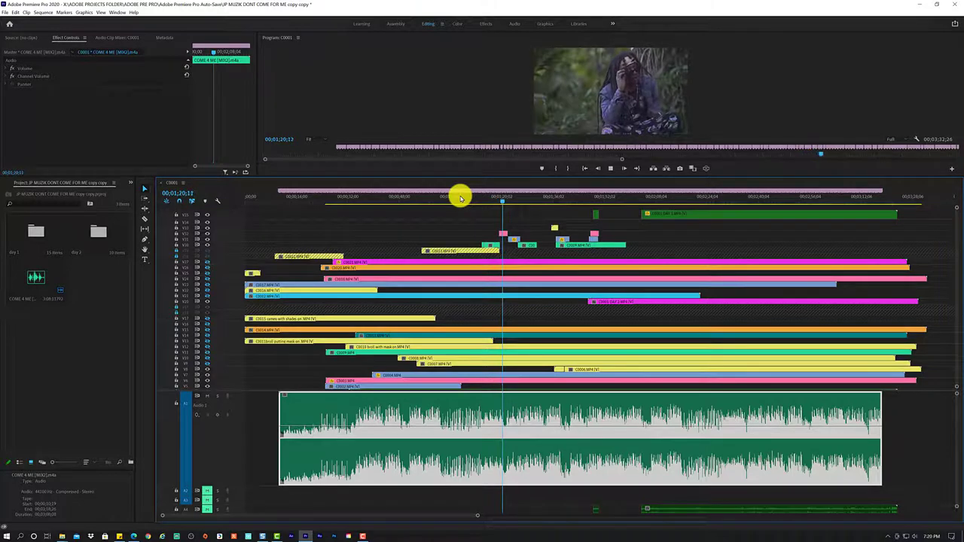
{"action": "key", "text": "space"}
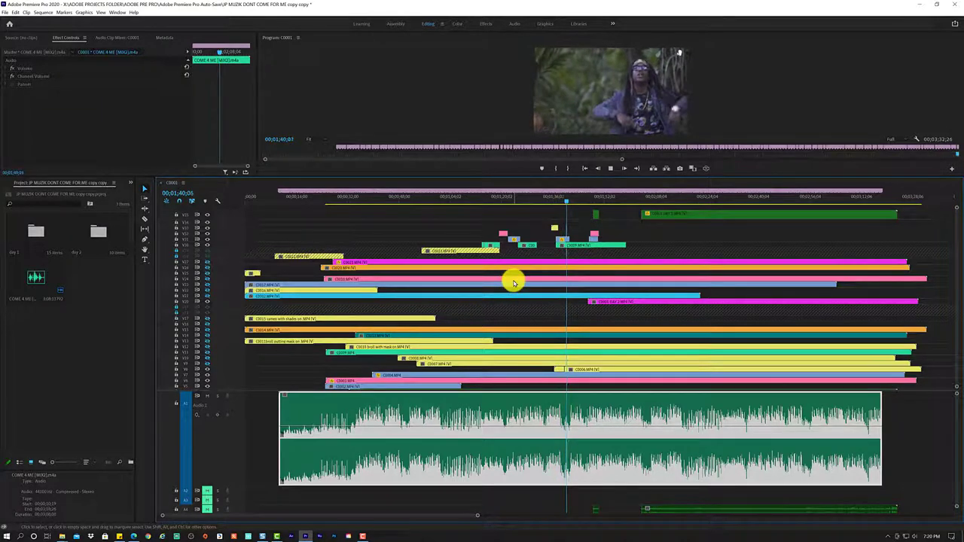
{"action": "key", "text": "space"}
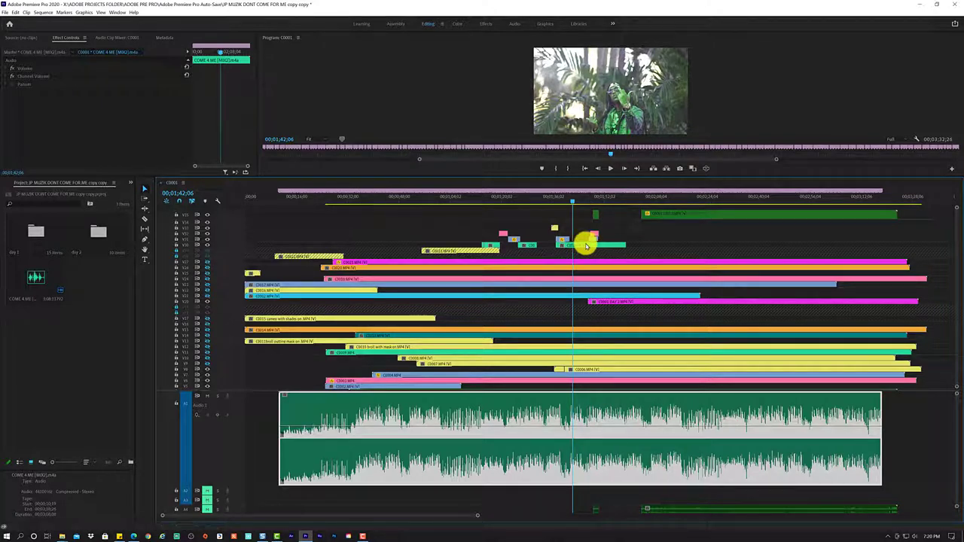
{"action": "left_click", "coordinate": [382, 200]}
{"action": "left_click_drag", "start_coordinate": [381, 202], "coordinate": [326, 209]}
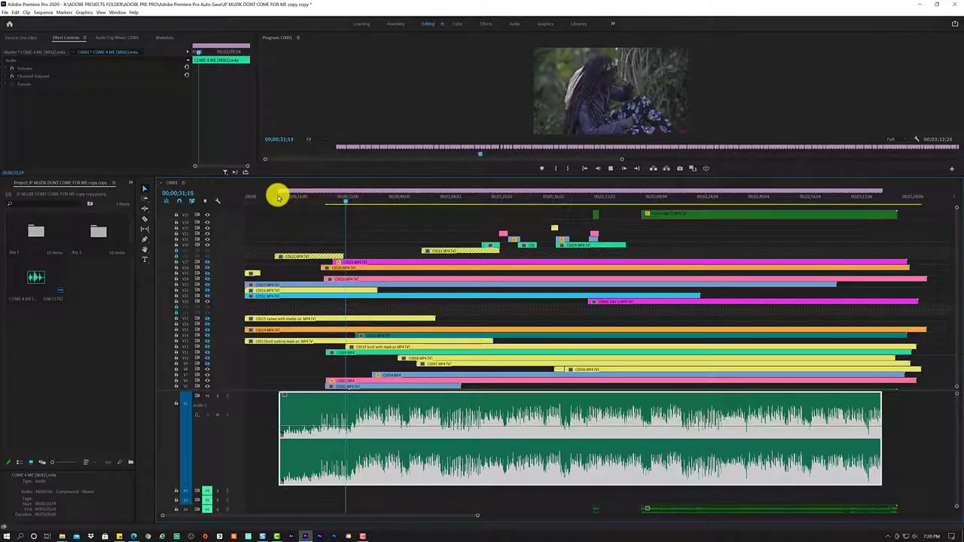
{"action": "left_click", "coordinate": [319, 198]}
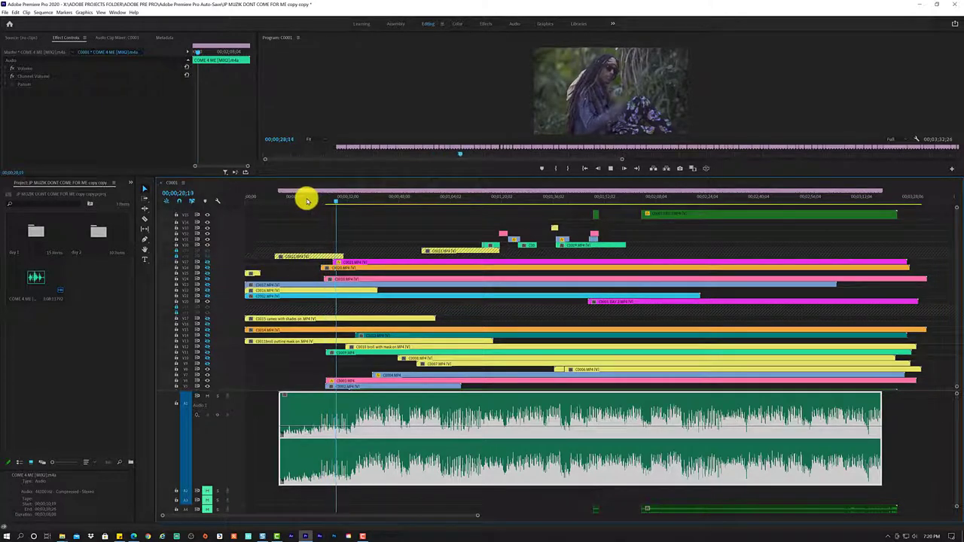
{"action": "left_click", "coordinate": [307, 198]}
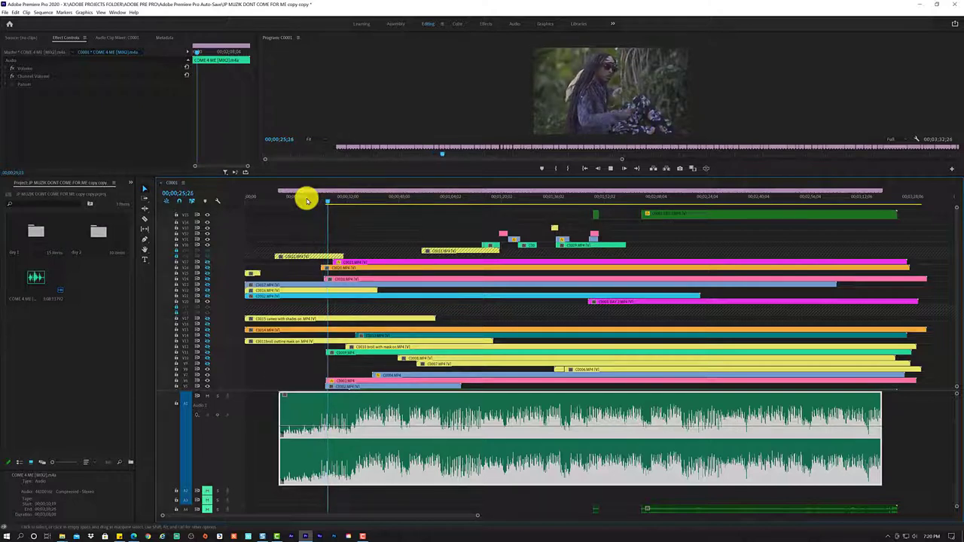
{"action": "key", "text": "space"}
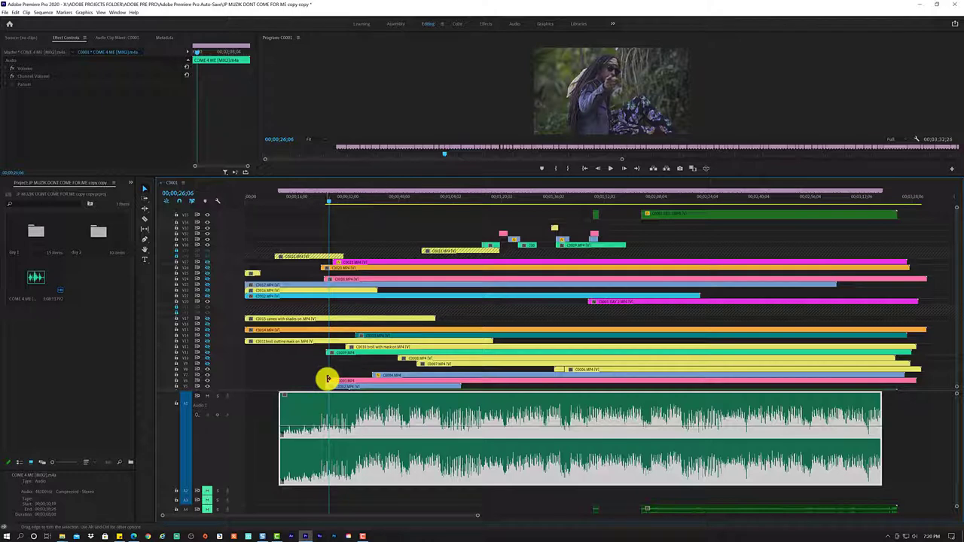
Trim C0002.MP4 on V1, move it up to an empty upper track near 0:26, and preview.
{"action": "left_click_drag", "start_coordinate": [328, 379], "coordinate": [340, 377]}
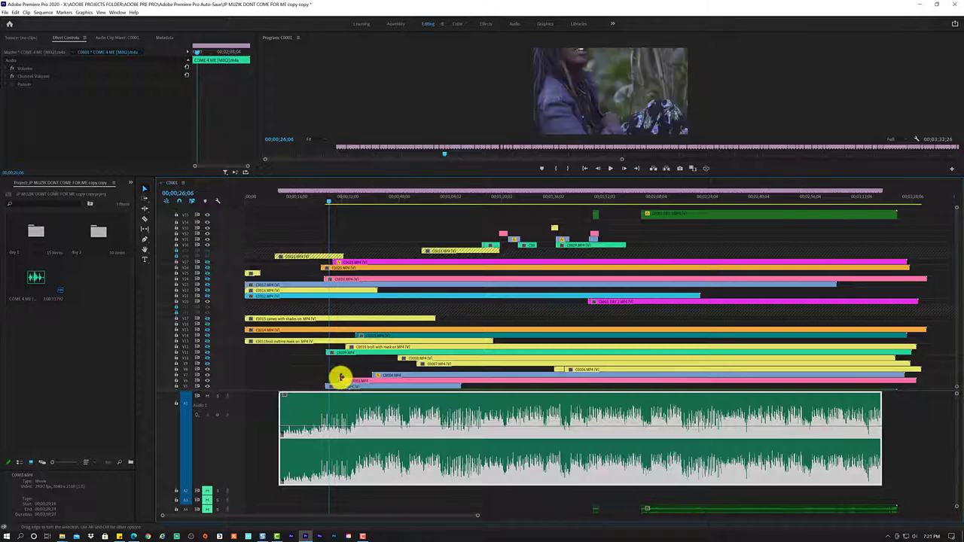
{"action": "key", "text": "space"}
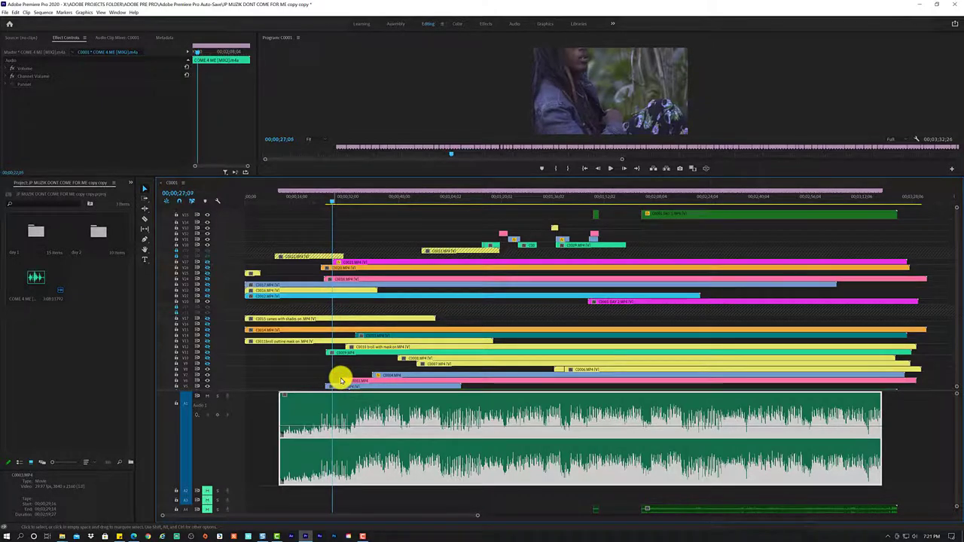
{"action": "left_click", "coordinate": [340, 386]}
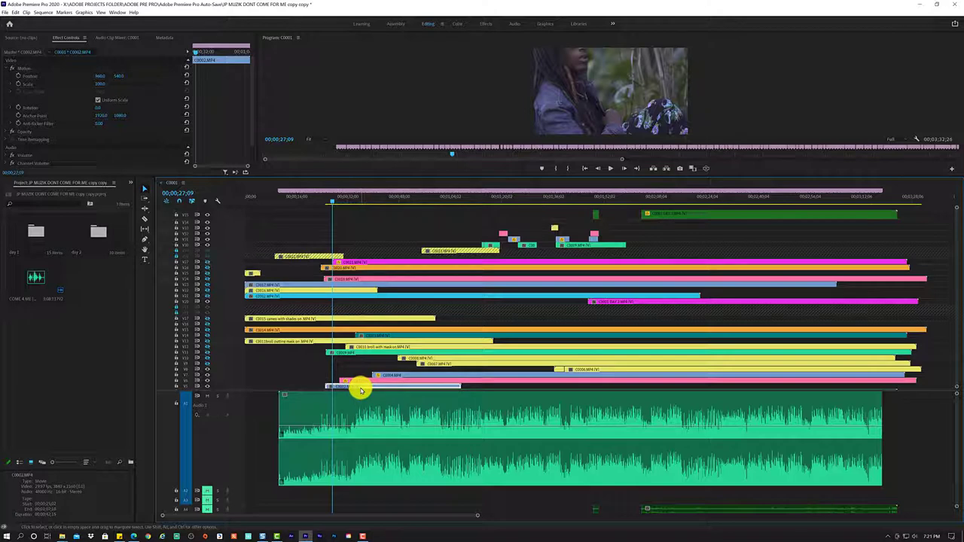
{"action": "mouse_move", "coordinate": [360, 388]}
{"action": "left_mouse_down"}
{"action": "mouse_move", "coordinate": [363, 220]}
{"action": "mouse_move", "coordinate": [372, 219]}
{"action": "mouse_move", "coordinate": [362, 219]}
{"action": "mouse_move", "coordinate": [352, 241]}
{"action": "mouse_move", "coordinate": [349, 228]}
{"action": "left_mouse_up"}
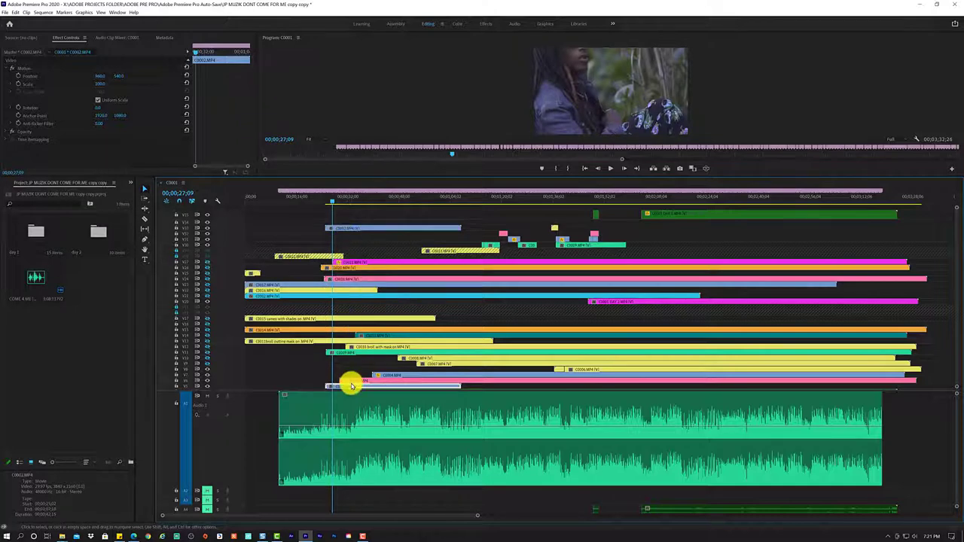
{"action": "left_click", "coordinate": [323, 198]}
{"action": "key", "text": "space"}
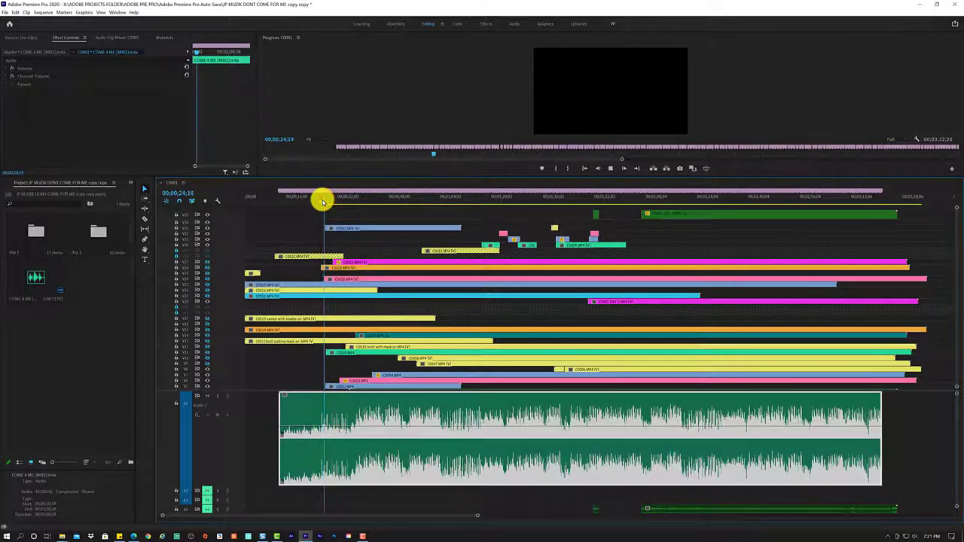
Keyframe the top C0002 clip's Scale from 26;09, shrinking it to 50 at 32;00.
{"action": "key", "text": "space"}
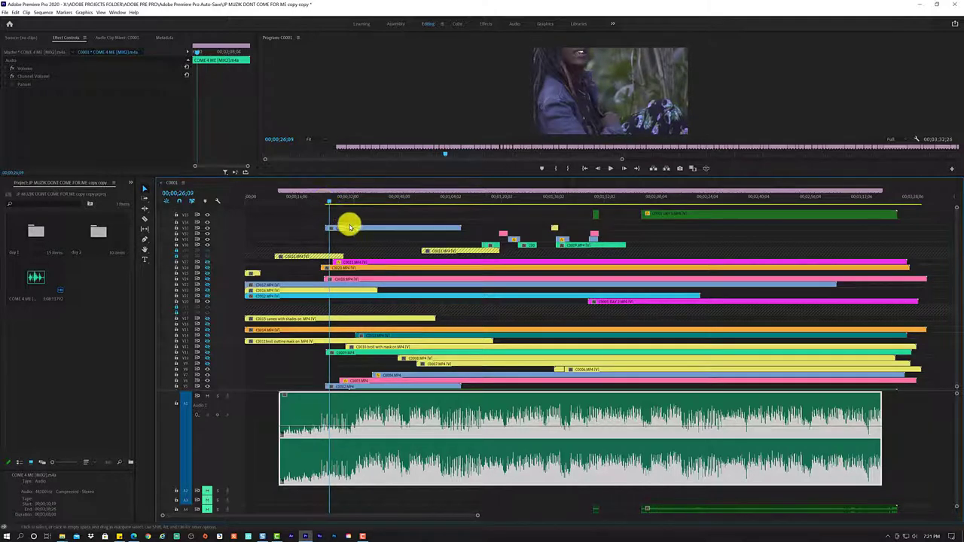
{"action": "left_click", "coordinate": [352, 228]}
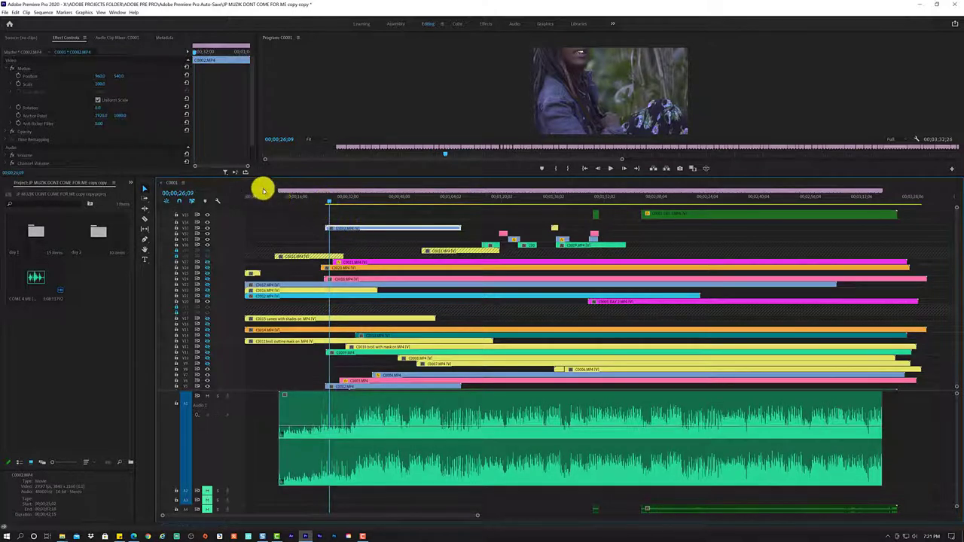
{"action": "left_click", "coordinate": [18, 84]}
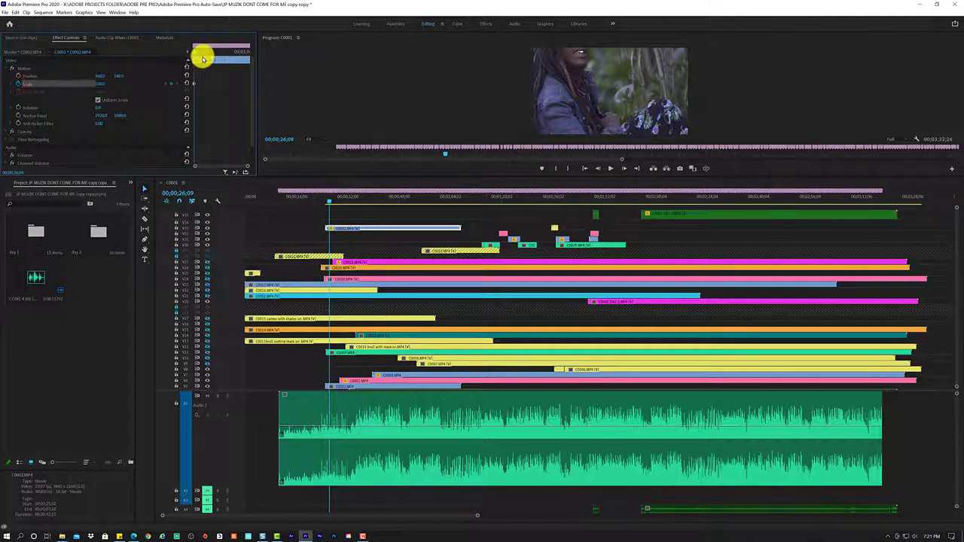
{"action": "left_click", "coordinate": [207, 55]}
{"action": "left_click", "coordinate": [203, 51]}
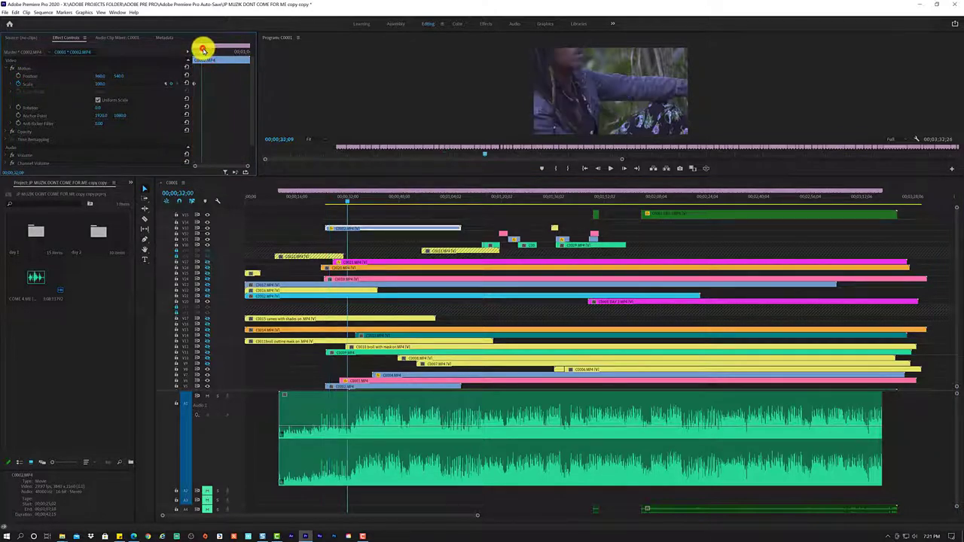
{"action": "left_click", "coordinate": [98, 84]}
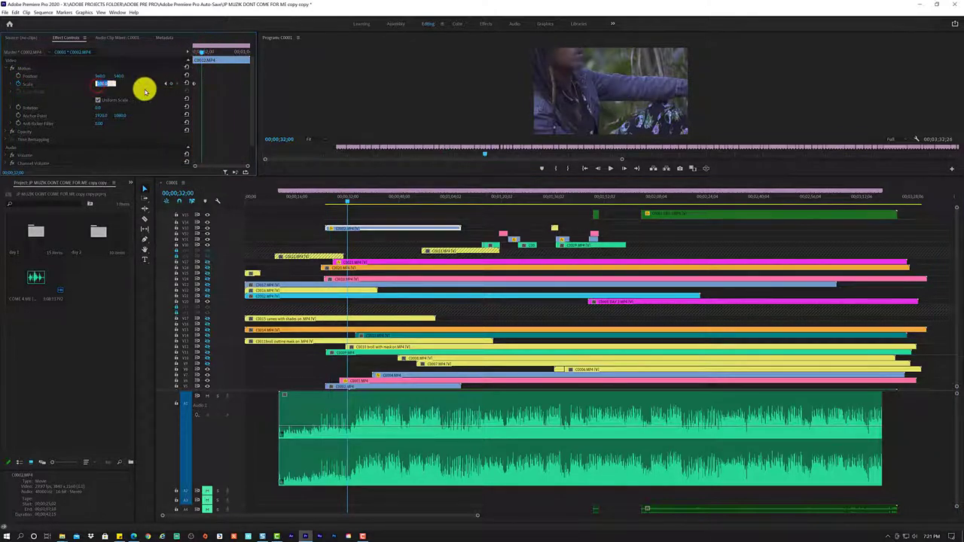
{"action": "type", "text": "50"}
{"action": "key", "text": "Return"}
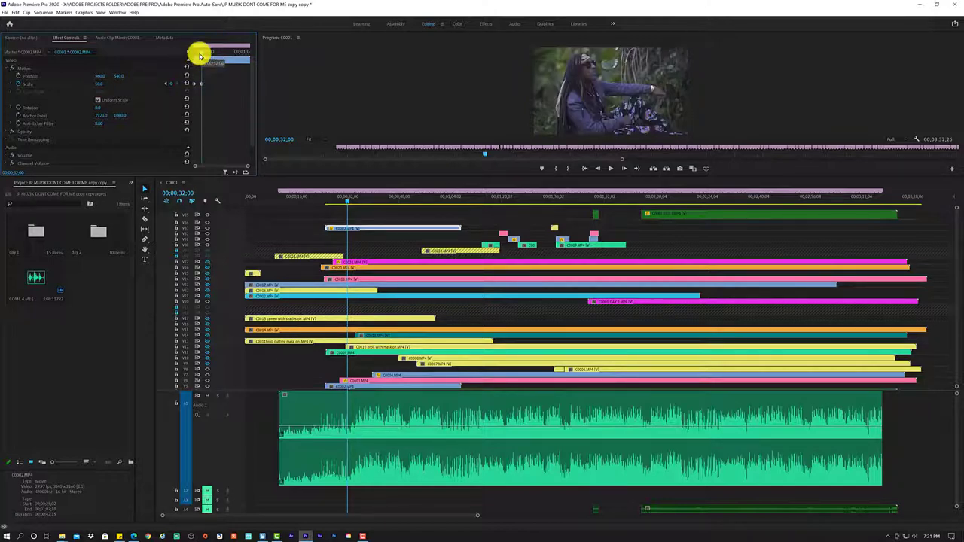
Review the scale animation, then razor-split the top clip at about 32;23.
{"action": "left_click_drag", "start_coordinate": [199, 55], "coordinate": [180, 58]}
{"action": "key", "text": "space"}
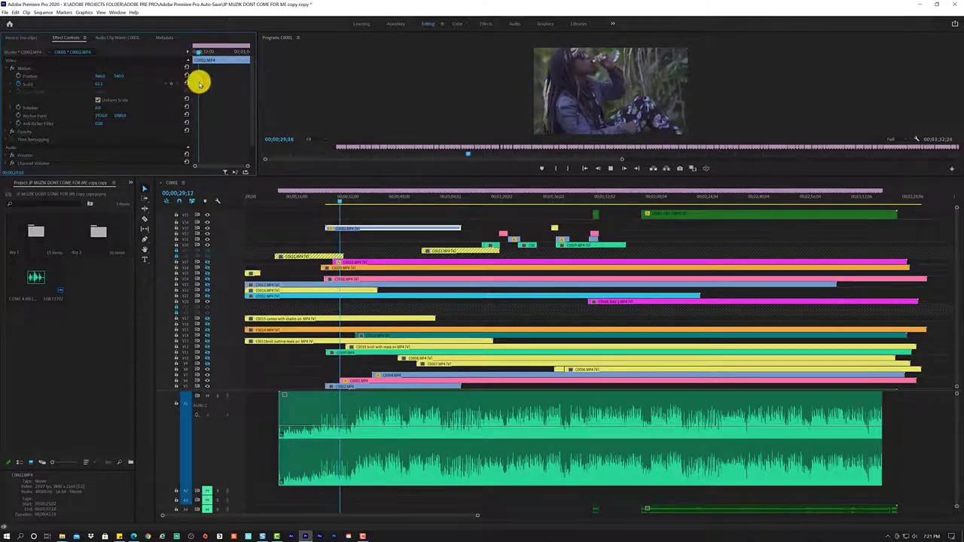
{"action": "left_click_drag", "start_coordinate": [201, 54], "coordinate": [177, 54]}
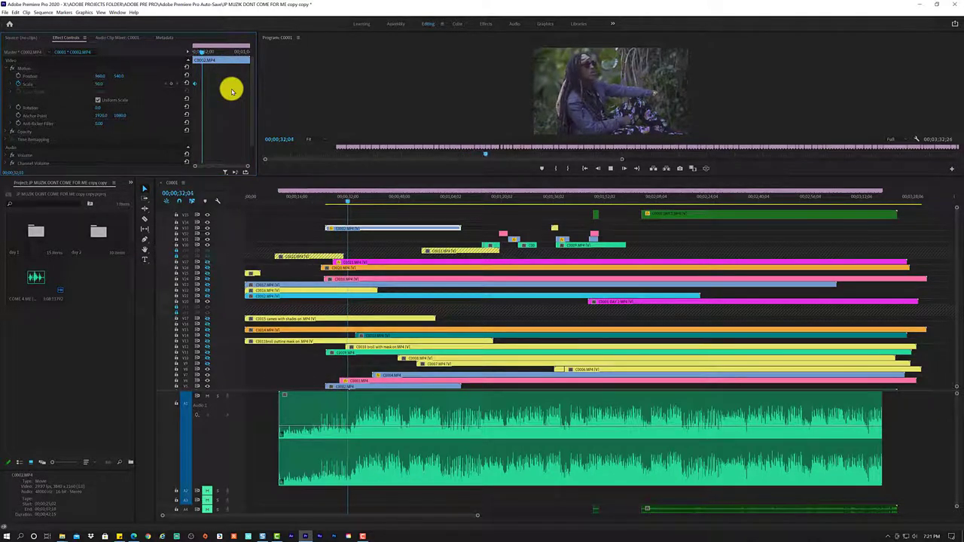
{"action": "key", "text": "space"}
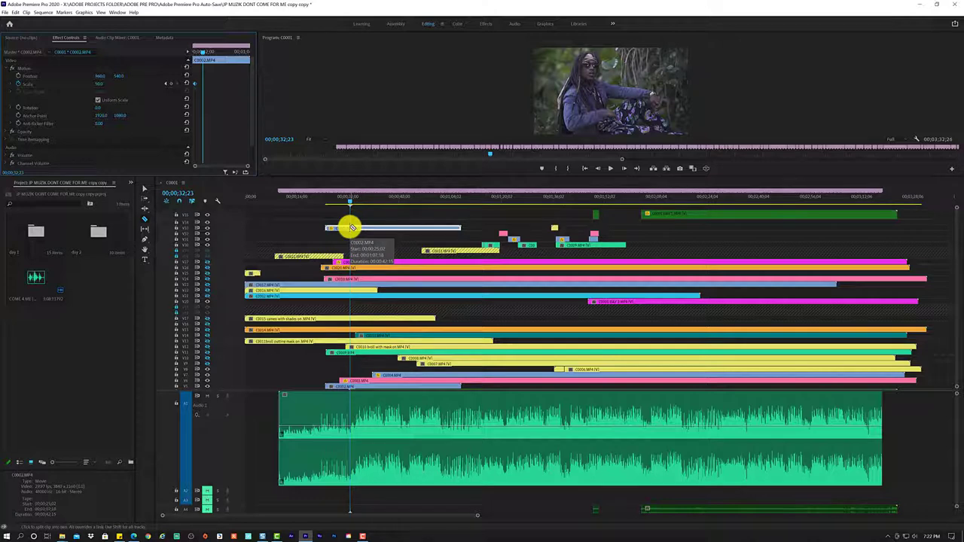
{"action": "key", "text": "="}
{"action": "key", "text": "="}
{"action": "key", "text": "="}
{"action": "key", "text": "="}
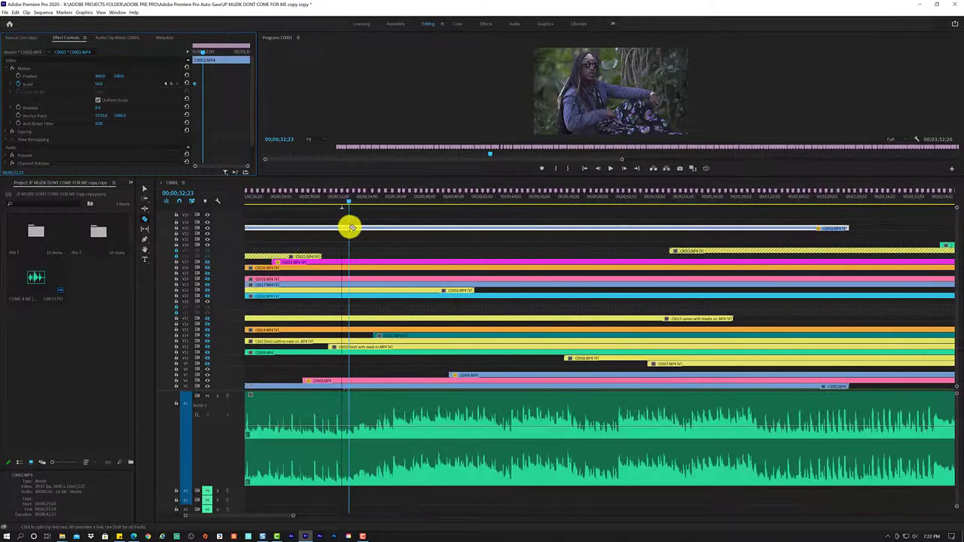
{"action": "left_click", "coordinate": [349, 228]}
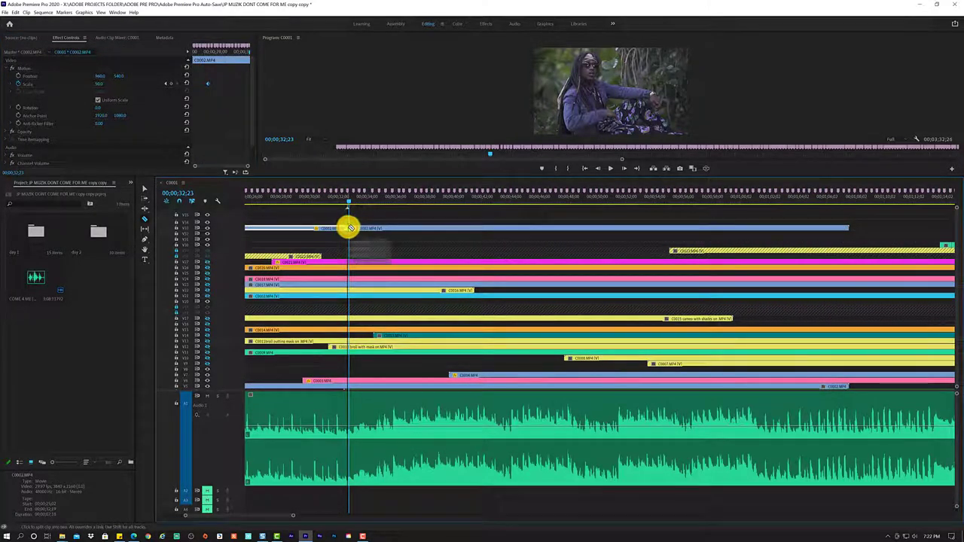
Trim the split-off C0002 part, leaving a gap, and replay from 28;22.
{"action": "left_click_drag", "start_coordinate": [350, 227], "coordinate": [391, 226]}
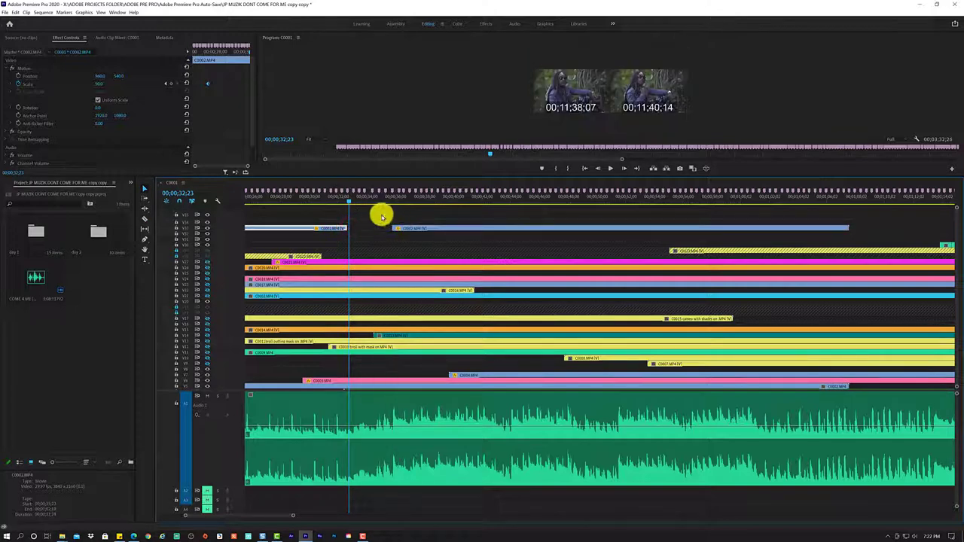
{"action": "left_click_drag", "start_coordinate": [338, 196], "coordinate": [327, 199]}
{"action": "key", "text": "space"}
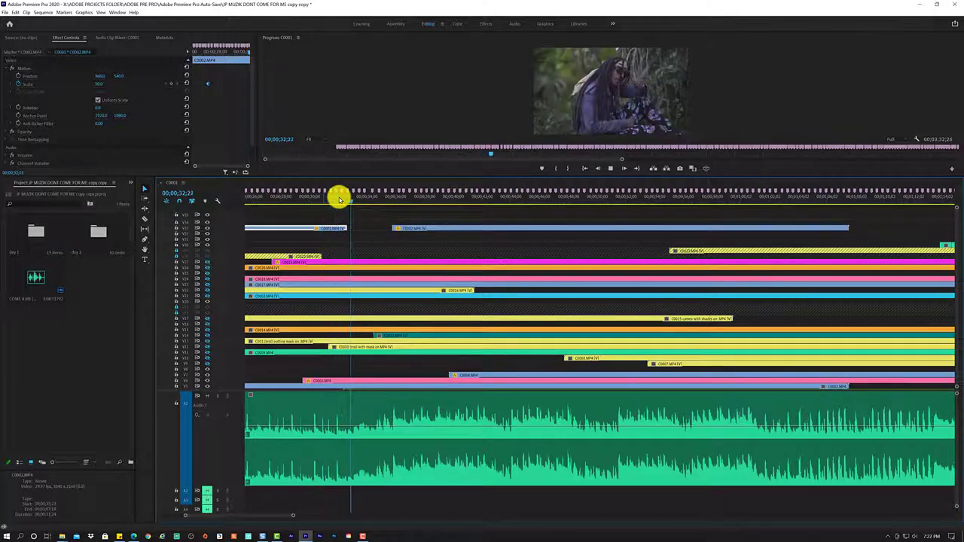
{"action": "key", "text": "d"}
{"action": "key", "text": "space"}
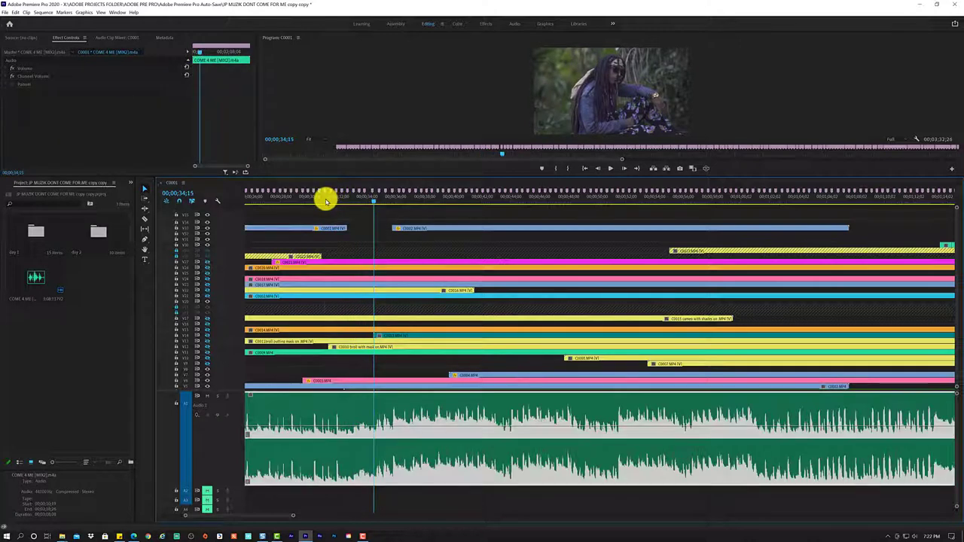
{"action": "left_click", "coordinate": [325, 200]}
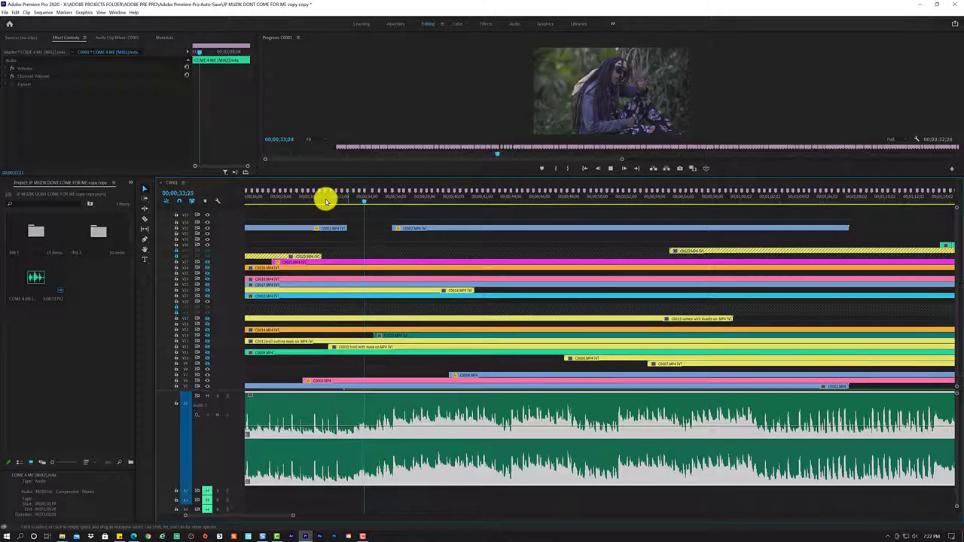
{"action": "left_click", "coordinate": [292, 197]}
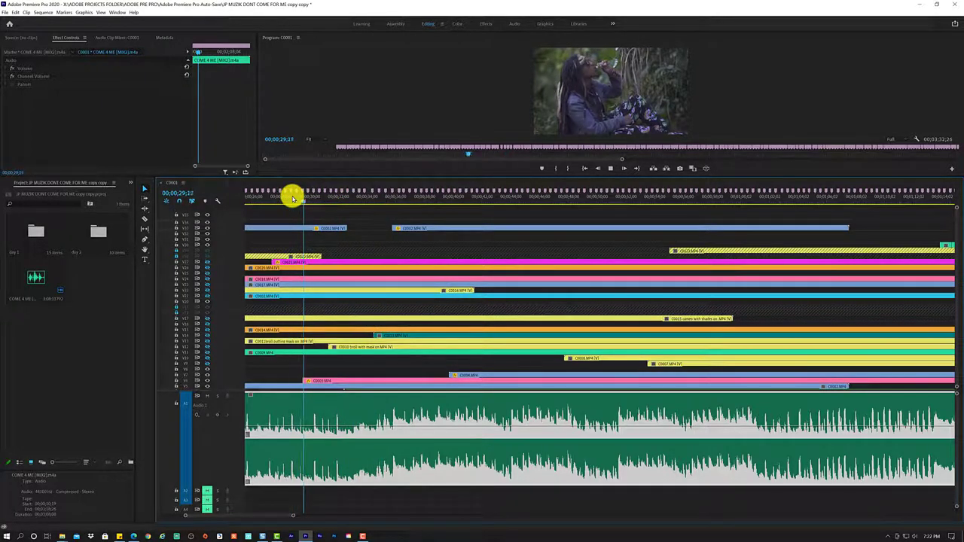
{"action": "key", "text": "space"}
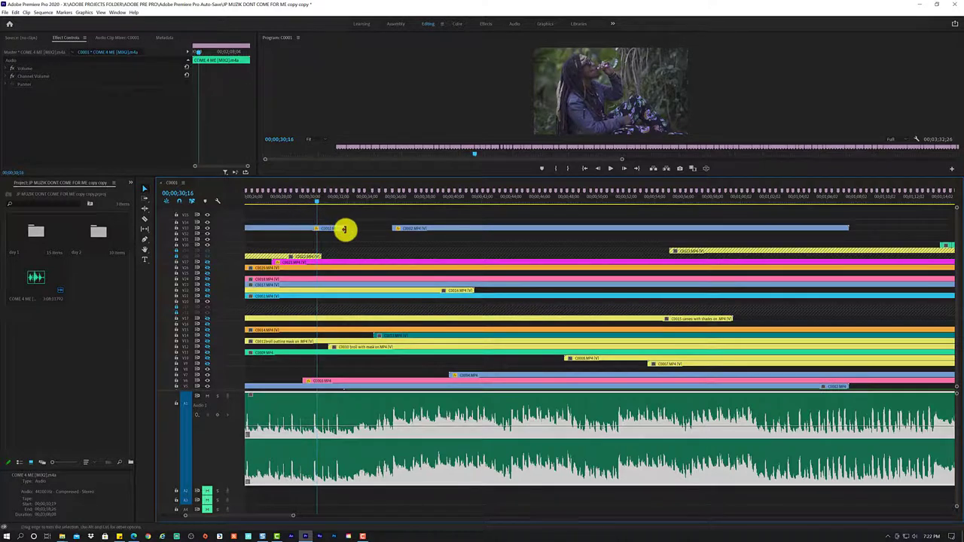
Undo an accidental extension of the top clip past 35;15 and scrub back to 28;15.
{"action": "left_click", "coordinate": [345, 233]}
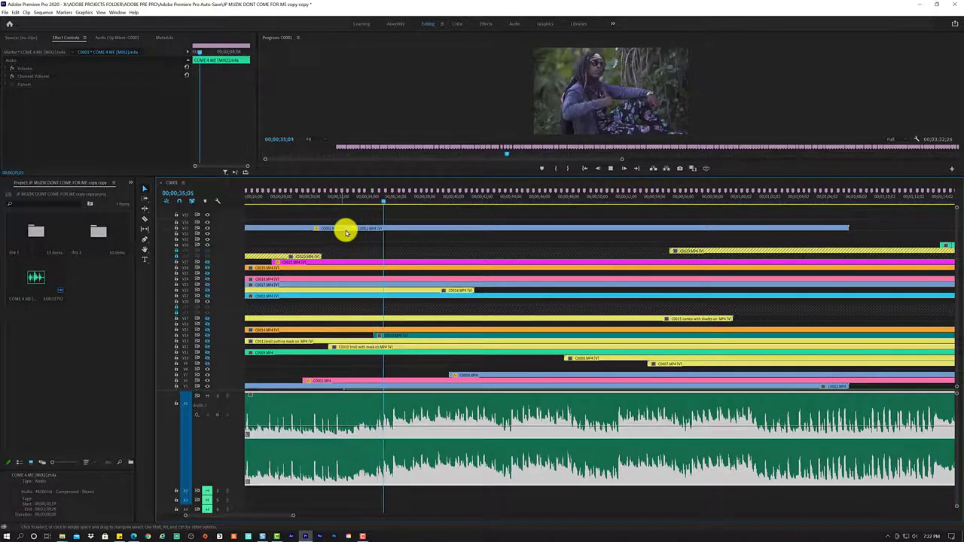
{"action": "key", "text": "space"}
{"action": "left_click", "coordinate": [386, 228]}
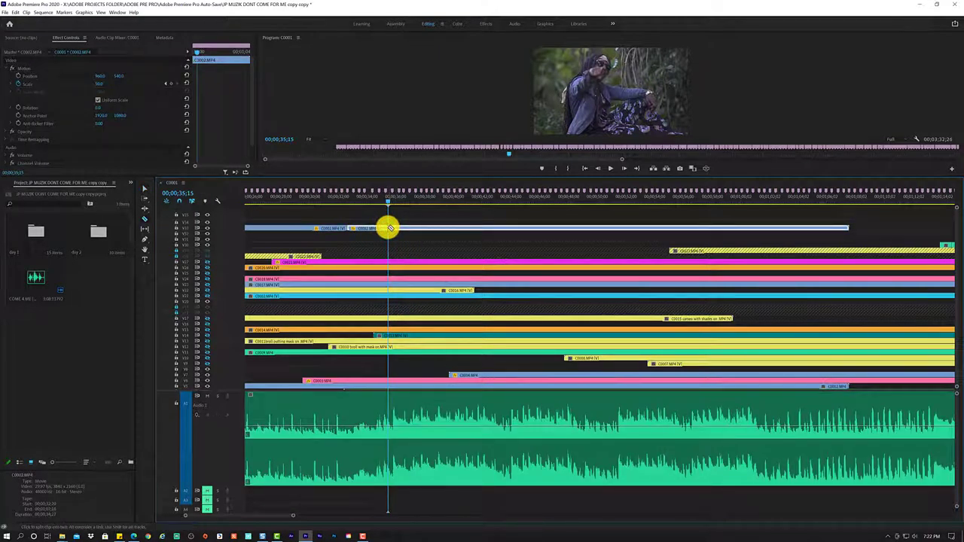
{"action": "left_click_drag", "start_coordinate": [390, 228], "coordinate": [403, 228]}
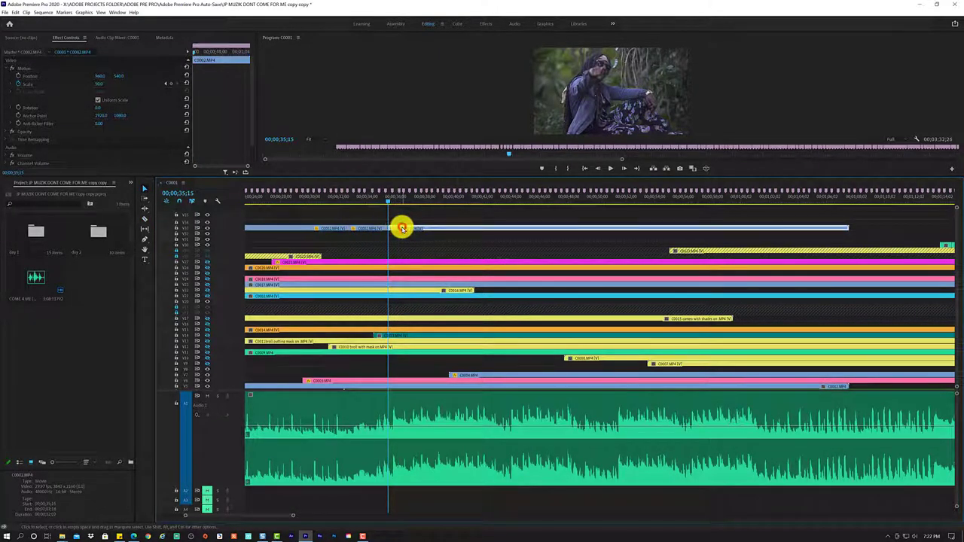
{"action": "key", "text": "ctrl+z"}
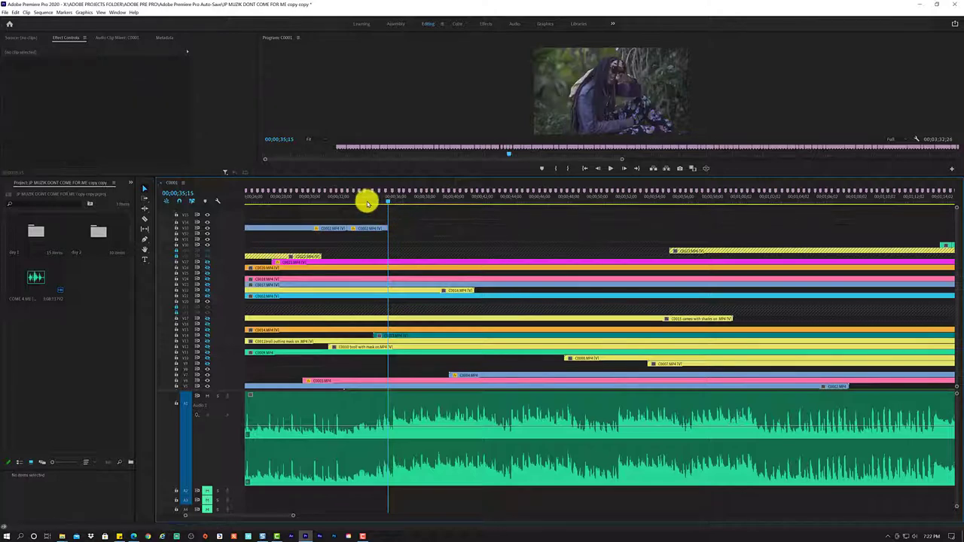
{"action": "left_click", "coordinate": [365, 202]}
{"action": "left_click_drag", "start_coordinate": [365, 202], "coordinate": [287, 203]}
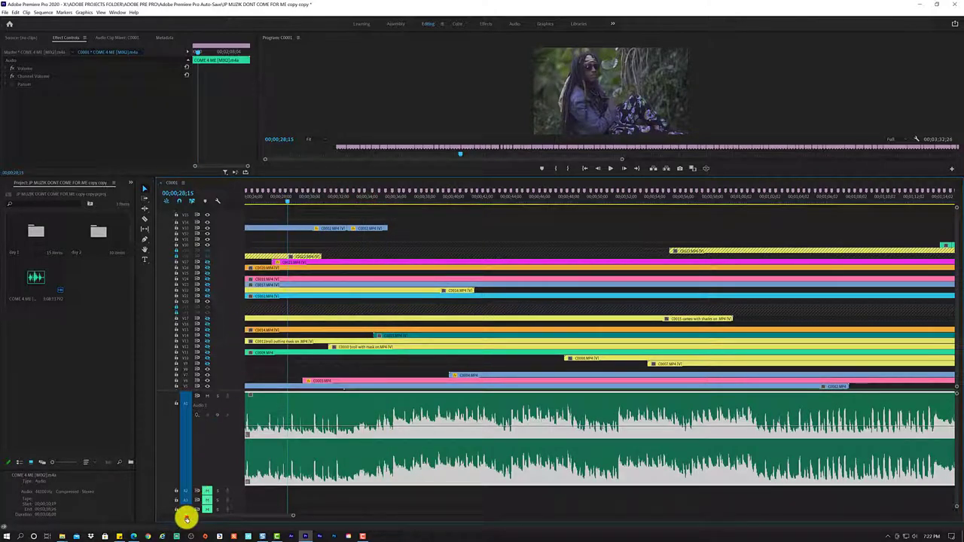
Zoom the timeline in and play back the C0002 scale animation from 25;08.
{"action": "scroll", "coordinate": [187, 518], "scroll_direction": "up", "scroll_amount": 2}
{"action": "scroll", "coordinate": [186, 517], "scroll_direction": "up", "scroll_amount": 2}
{"action": "scroll", "coordinate": [185, 516], "scroll_direction": "up", "scroll_amount": 2}
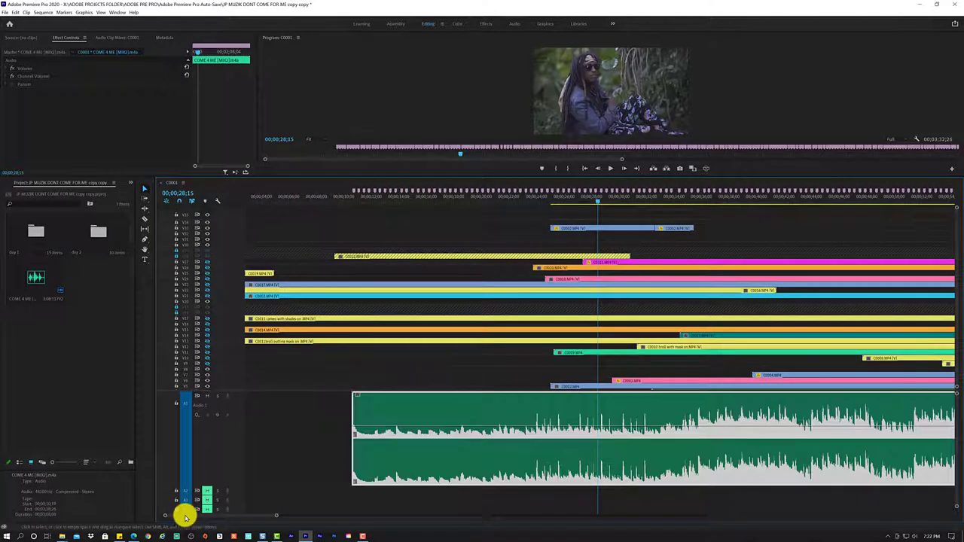
{"action": "left_click_drag", "start_coordinate": [558, 200], "coordinate": [548, 204]}
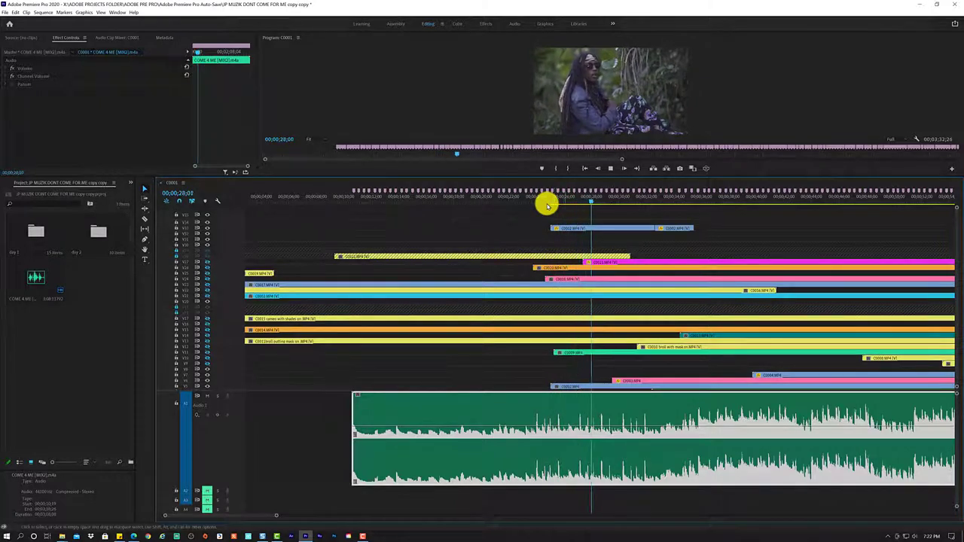
{"action": "key", "text": "space"}
{"action": "left_click", "coordinate": [590, 230]}
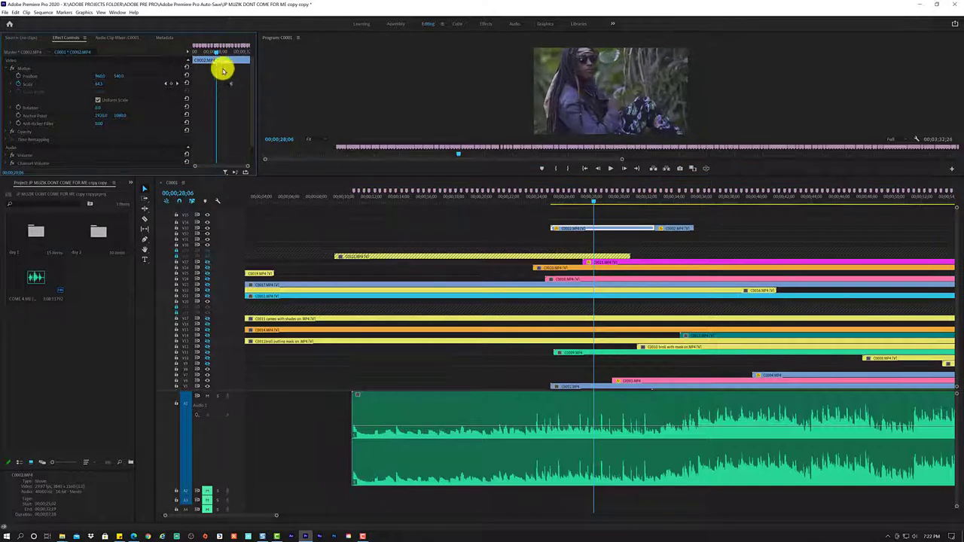
{"action": "left_click_drag", "start_coordinate": [213, 53], "coordinate": [174, 55]}
{"action": "key", "text": "space"}
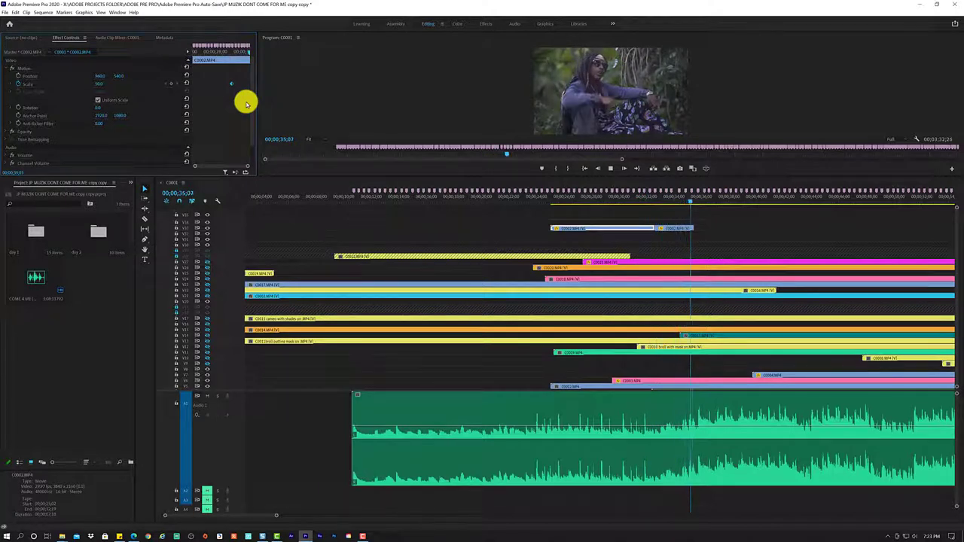
{"action": "key", "text": "space"}
{"action": "key", "text": "d"}
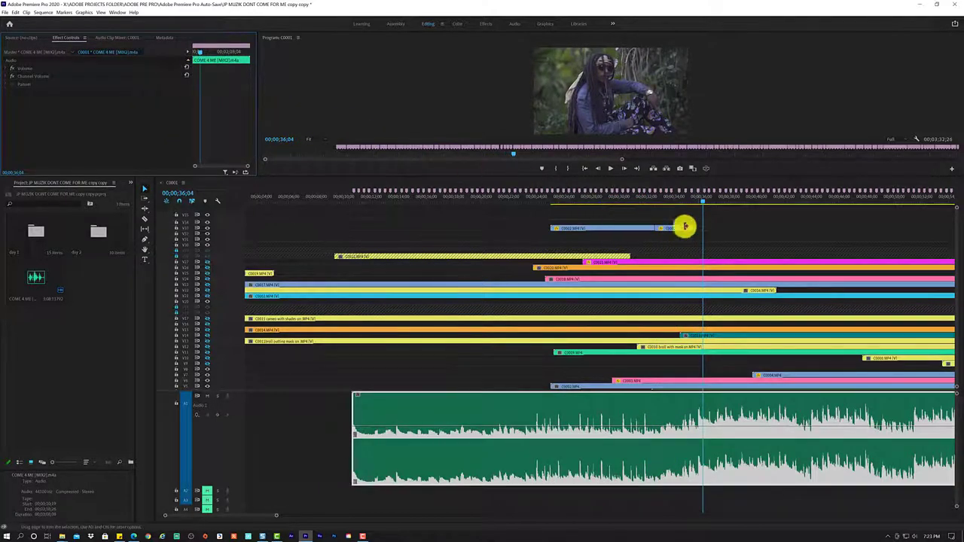
Extend the second C0002 piece's end to just short of 36 seconds and replay from 34;10.
{"action": "left_click_drag", "start_coordinate": [686, 225], "coordinate": [691, 226]}
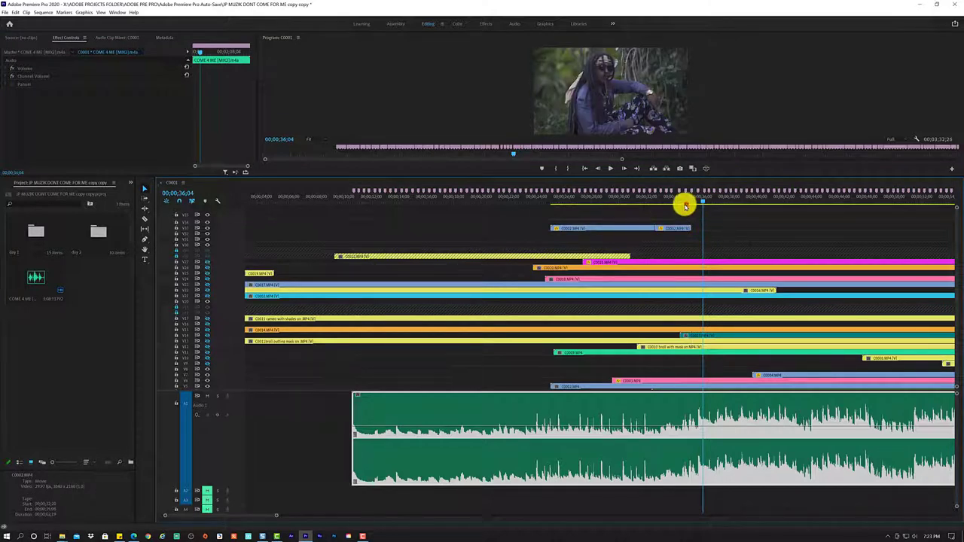
{"action": "left_click", "coordinate": [686, 198]}
{"action": "key", "text": "space"}
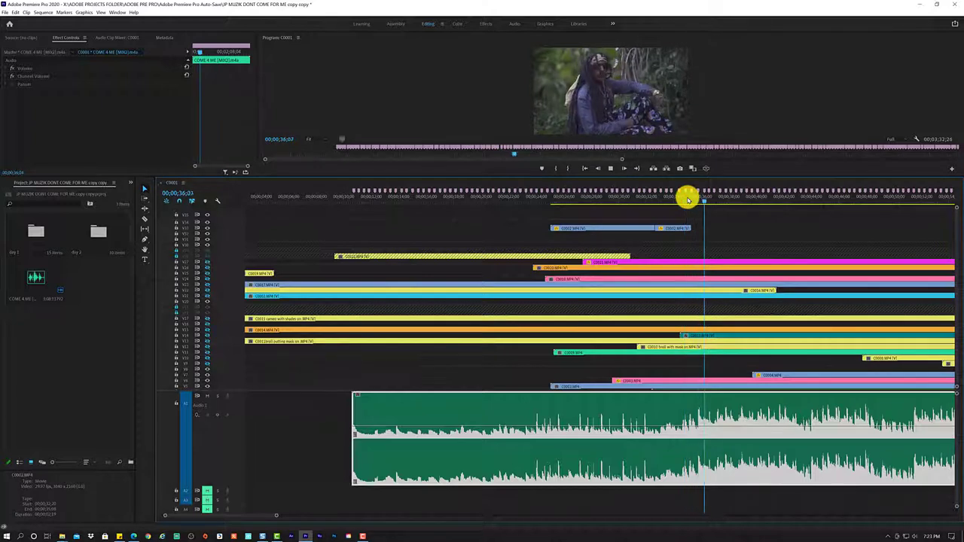
{"action": "left_click", "coordinate": [670, 199]}
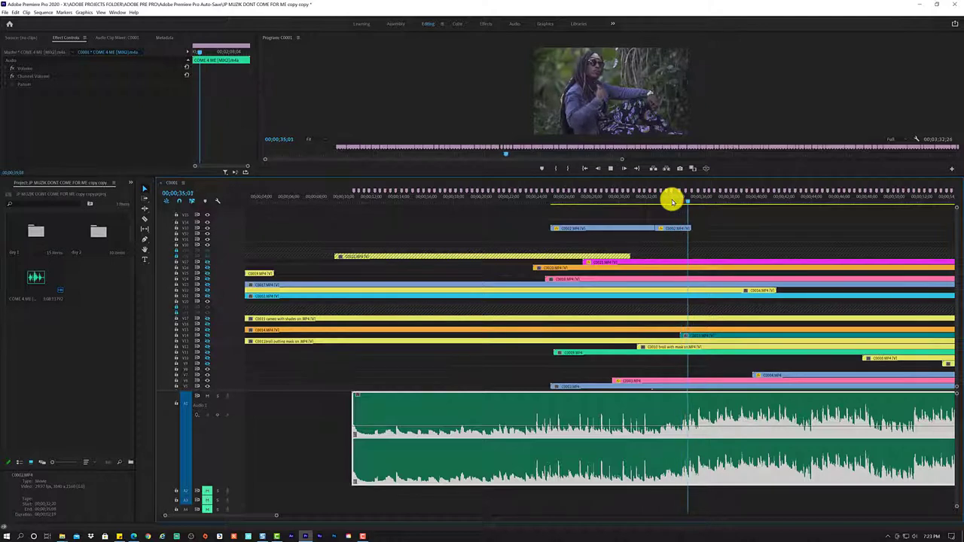
{"action": "key", "text": "space"}
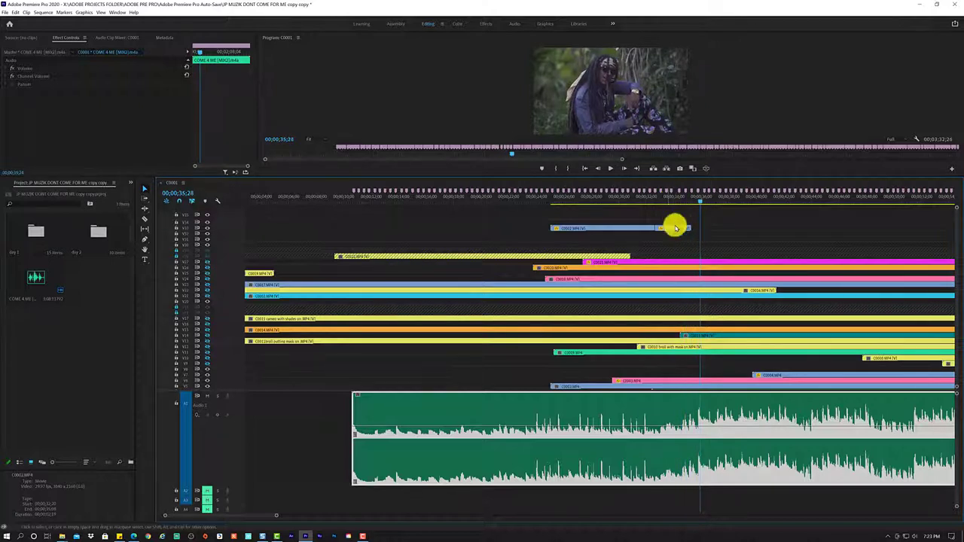
Alt-drag a copy of the pink C0003 clip from V1 onto the top video track, then play from 29;02.
{"action": "left_click", "coordinate": [694, 384]}
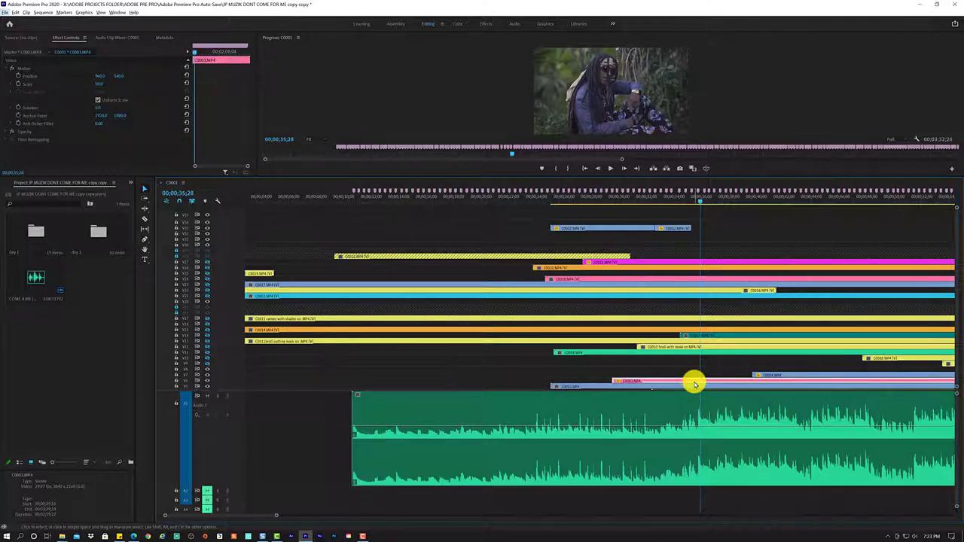
{"action": "left_click_drag", "start_coordinate": [276, 515], "coordinate": [296, 514]}
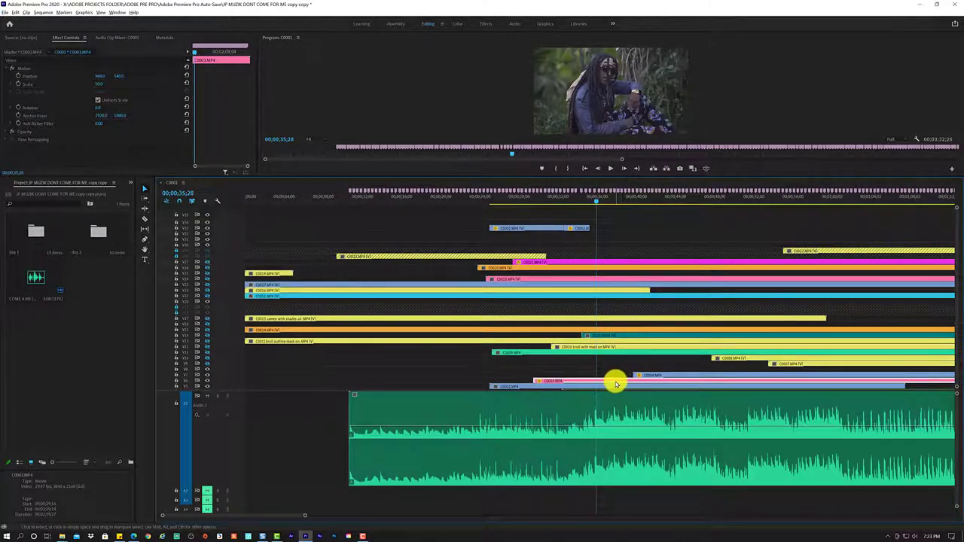
{"action": "left_click_drag", "start_coordinate": [615, 384], "coordinate": [622, 217]}
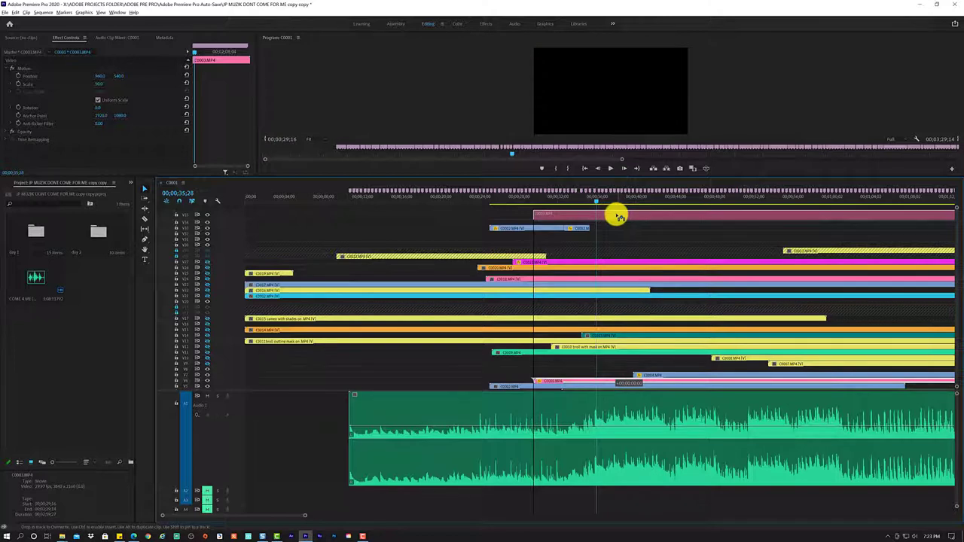
{"action": "left_click_drag", "start_coordinate": [617, 219], "coordinate": [610, 223]}
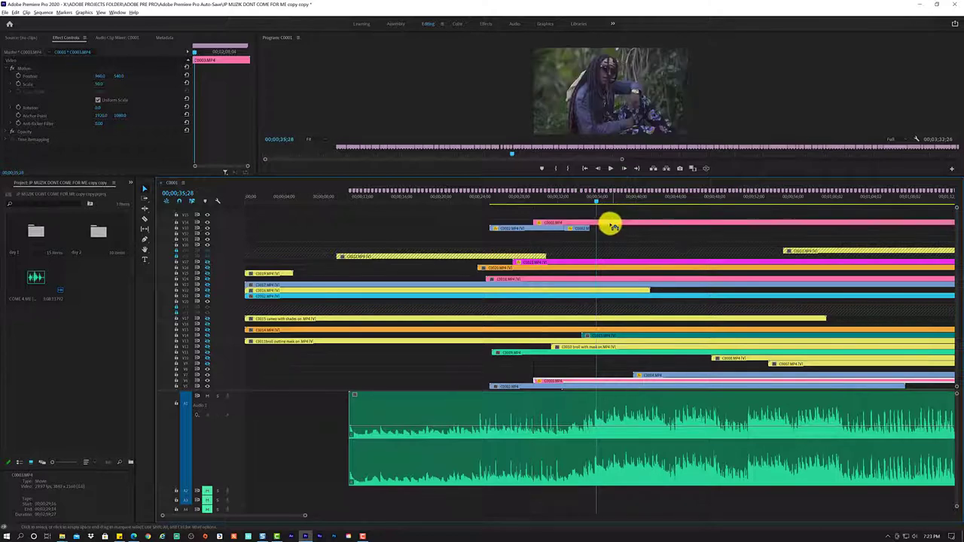
{"action": "left_click", "coordinate": [529, 201]}
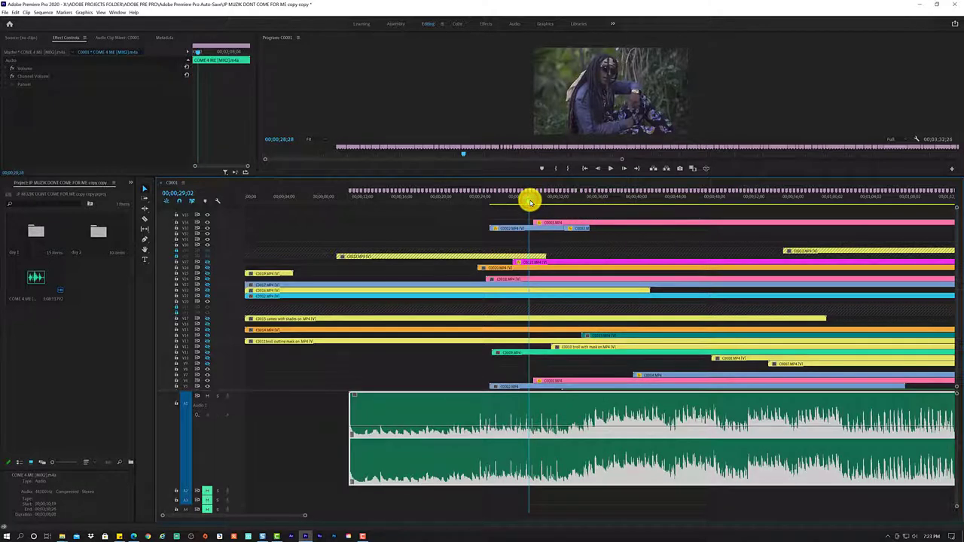
{"action": "key", "text": "space"}
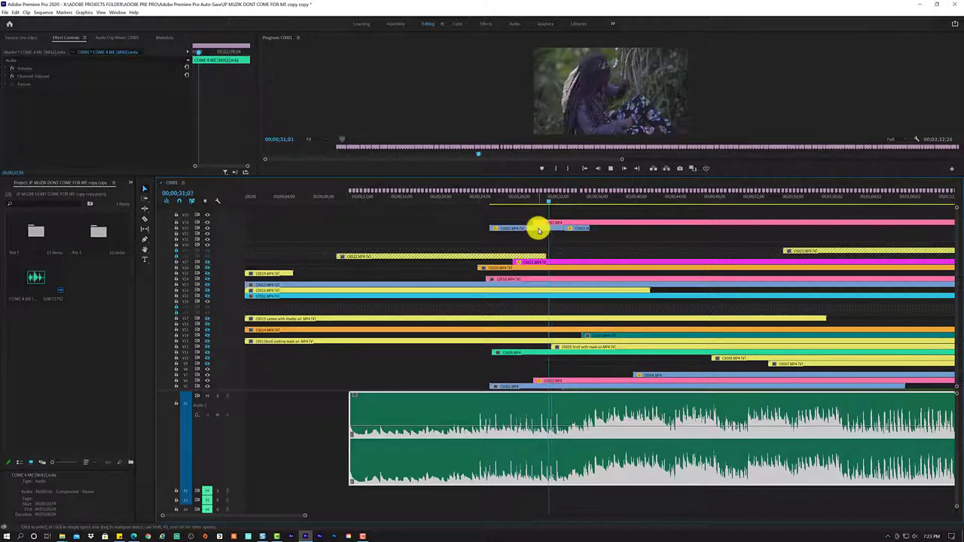
{"action": "key", "text": "space"}
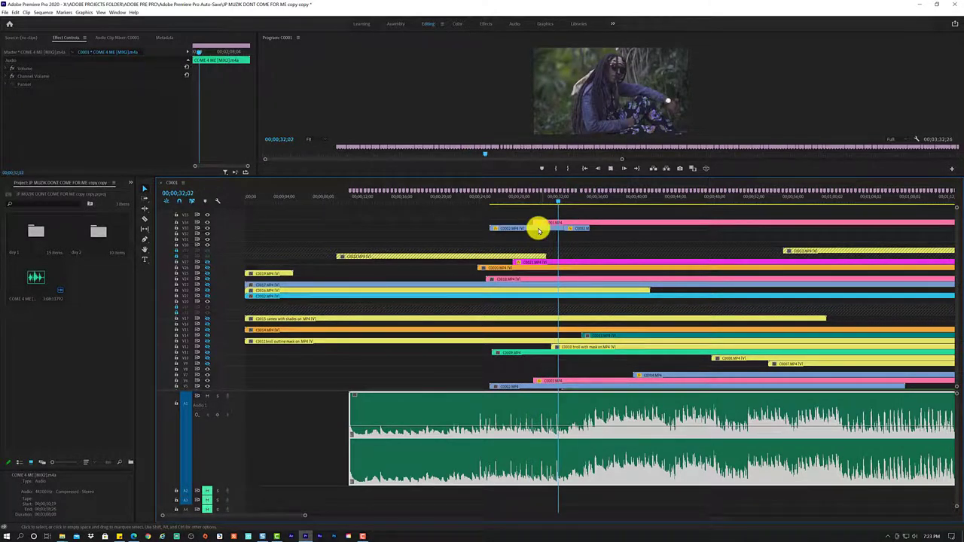
{"action": "key", "text": "space"}
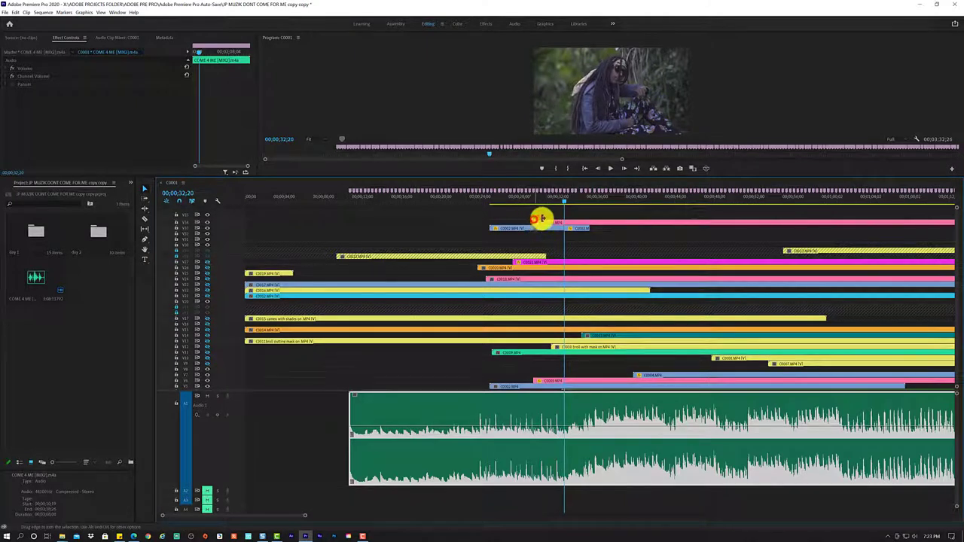
Trim the top C0003 clip's start to about 37;00 and play back through 44;14.
{"action": "left_click_drag", "start_coordinate": [541, 218], "coordinate": [590, 216]}
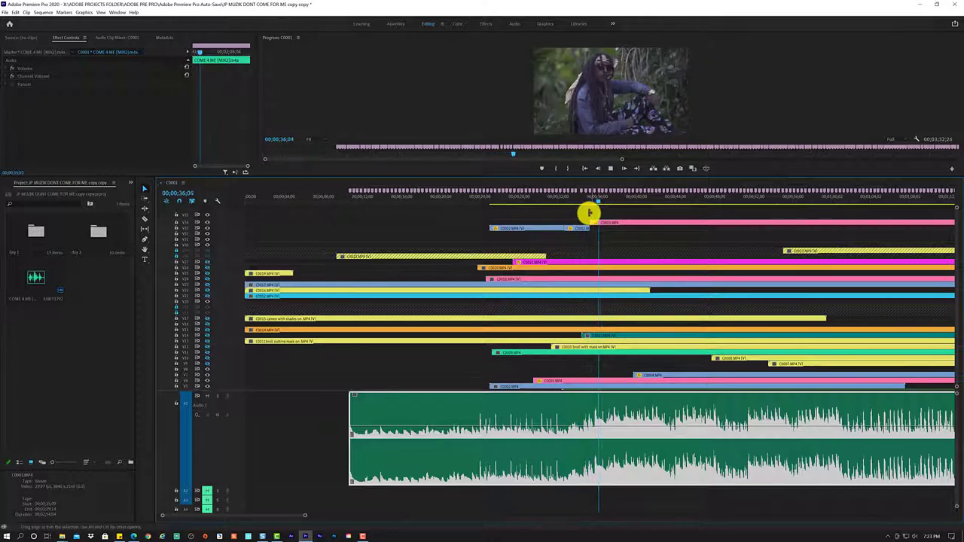
{"action": "key", "text": "space"}
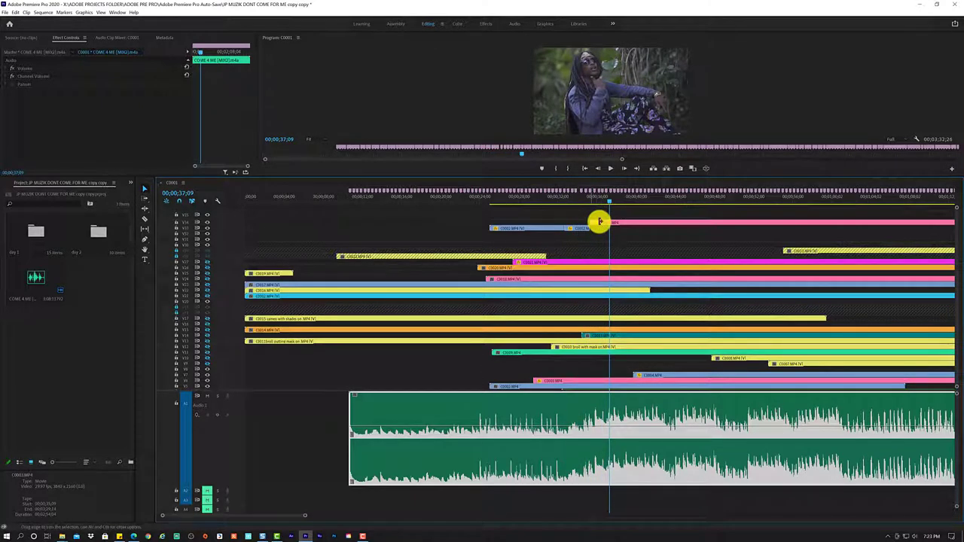
{"action": "left_click_drag", "start_coordinate": [591, 221], "coordinate": [611, 220]}
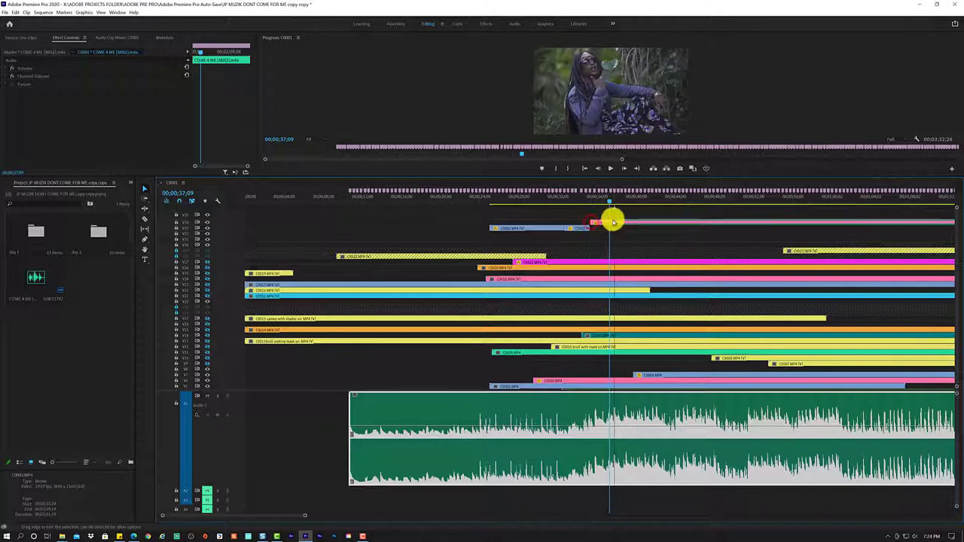
{"action": "left_click", "coordinate": [587, 198]}
{"action": "key", "text": "space"}
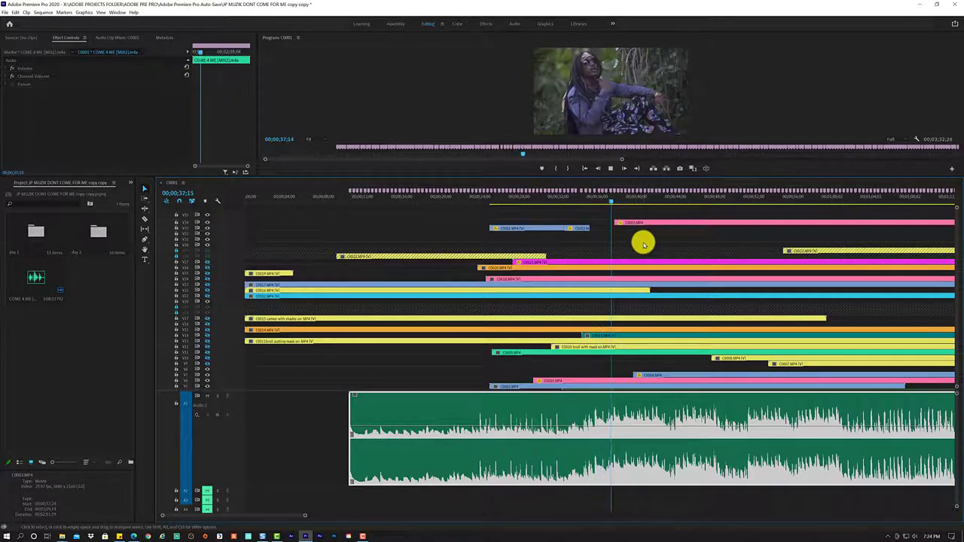
{"action": "key", "text": "space"}
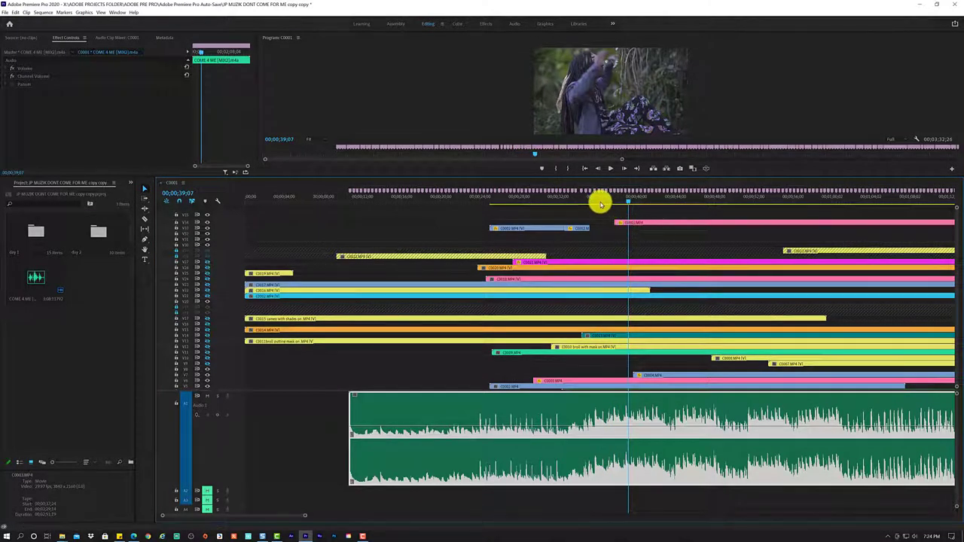
{"action": "left_click_drag", "start_coordinate": [597, 200], "coordinate": [589, 203]}
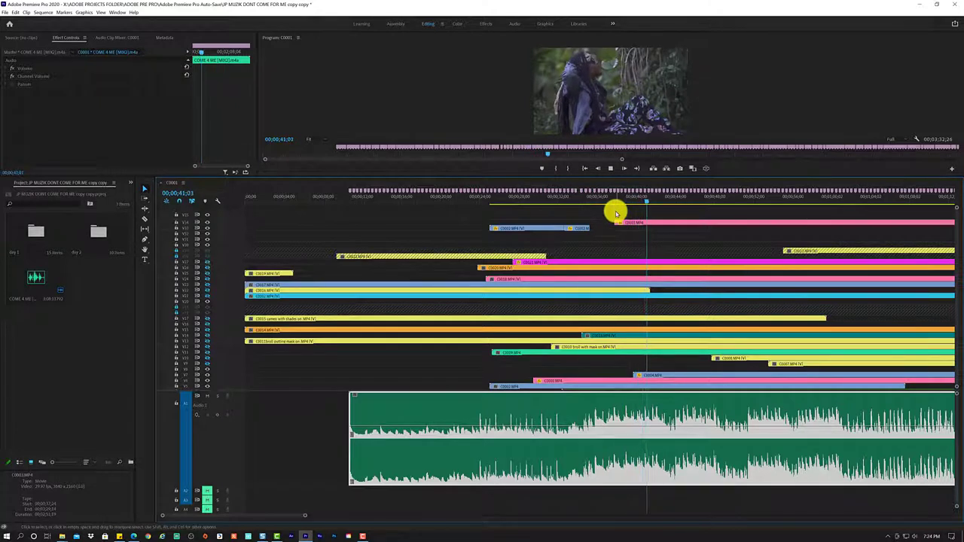
{"action": "key", "text": "space"}
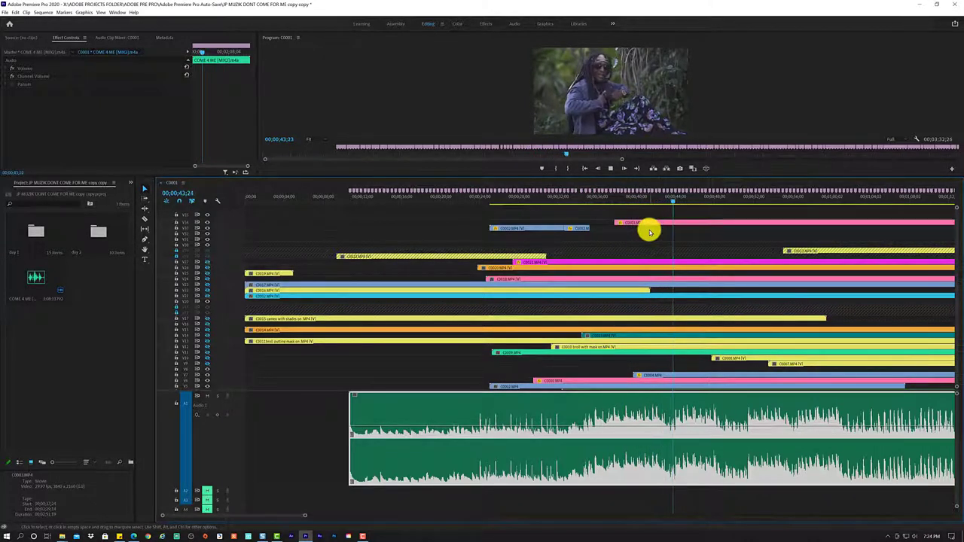
{"action": "key", "text": "space"}
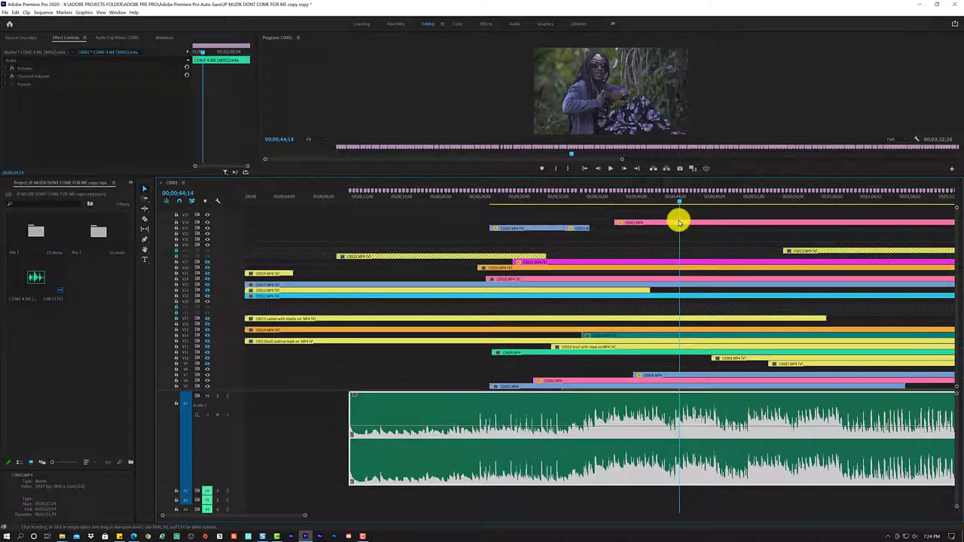
Razor-cut the top C0003 clip at 44;14, delete the trailing piece, and replay from 23;19.
{"action": "key", "text": "c"}
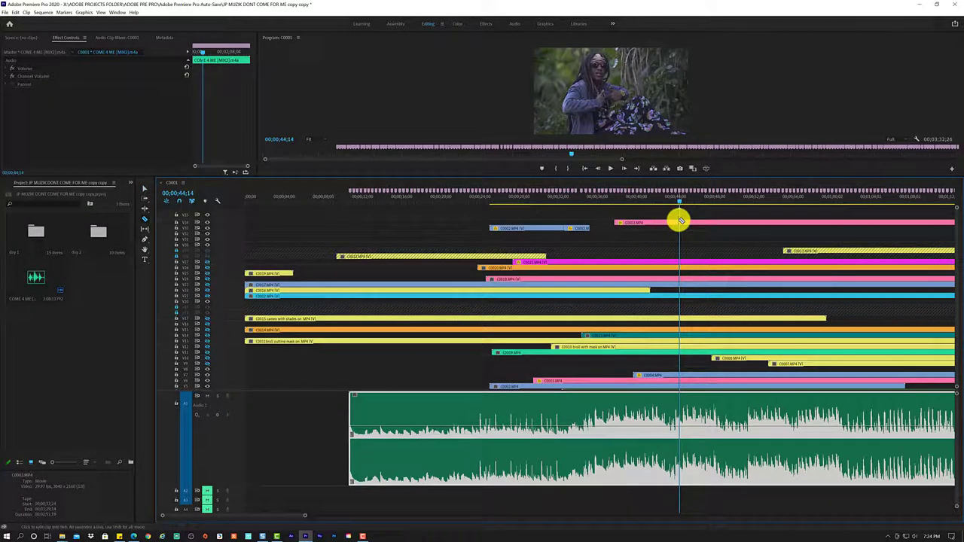
{"action": "left_click", "coordinate": [680, 220]}
{"action": "key", "text": "v"}
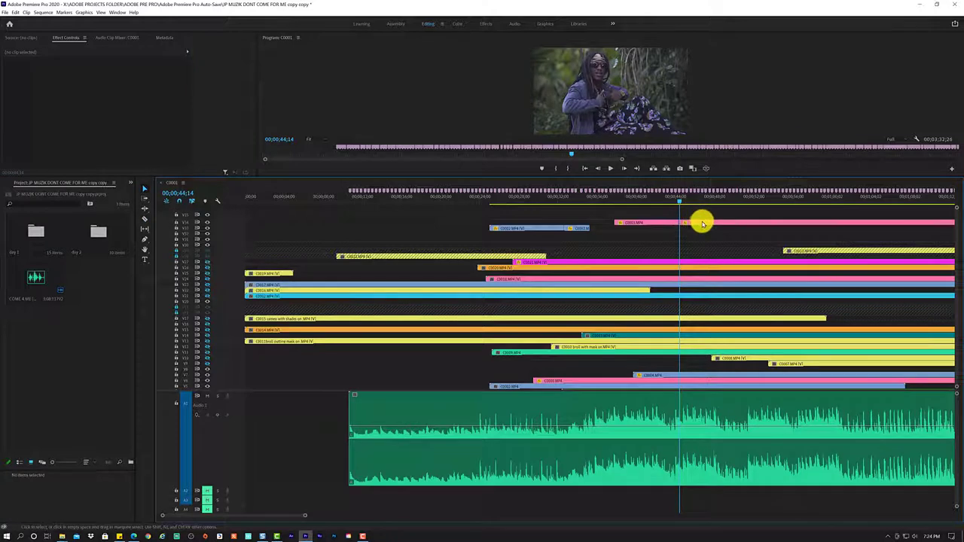
{"action": "left_click", "coordinate": [708, 223]}
{"action": "key", "text": "Delete"}
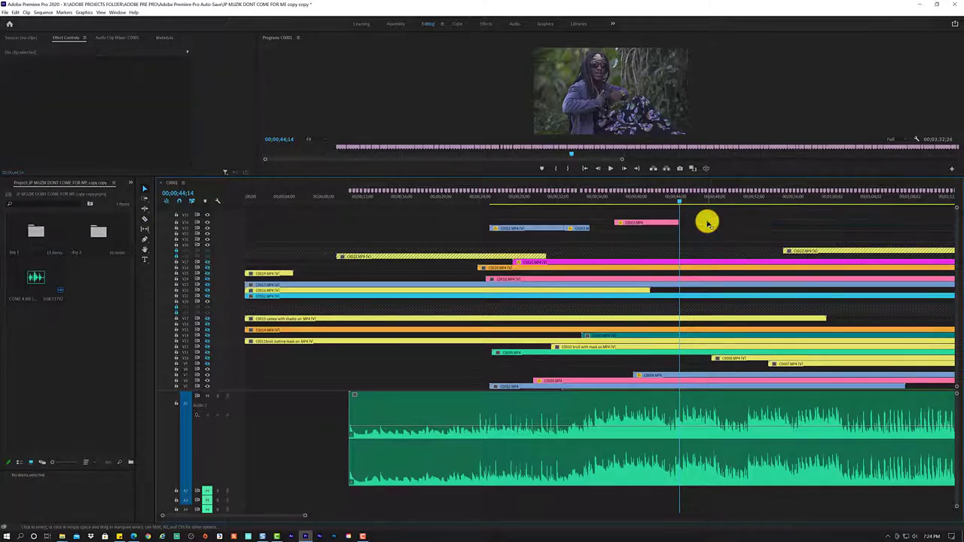
{"action": "left_click", "coordinate": [482, 197]}
{"action": "left_click_drag", "start_coordinate": [481, 199], "coordinate": [477, 201]}
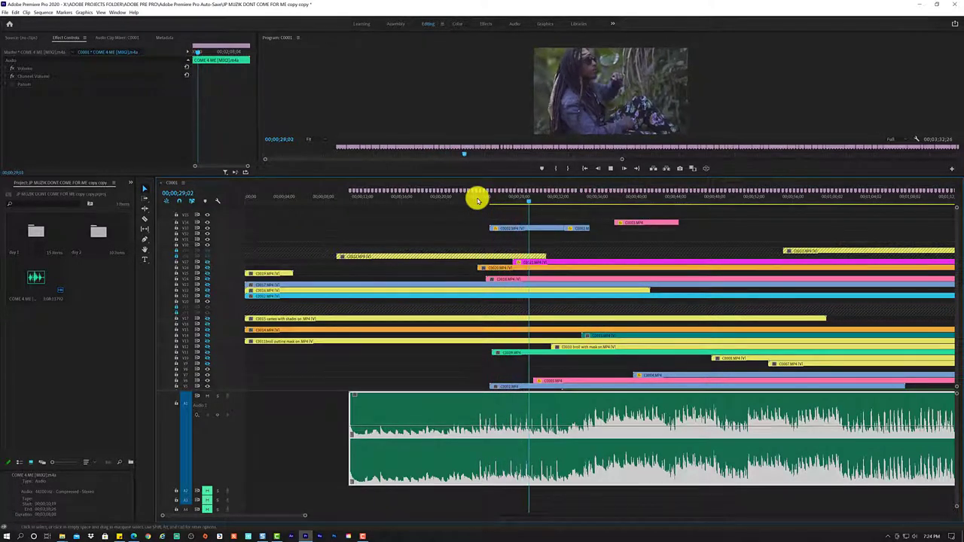
{"action": "key", "text": "space"}
Adjust the blue C0002 clip's Scale and keyframe its Position, shifting X and Y at the later keyframe.
{"action": "left_click", "coordinate": [554, 228]}
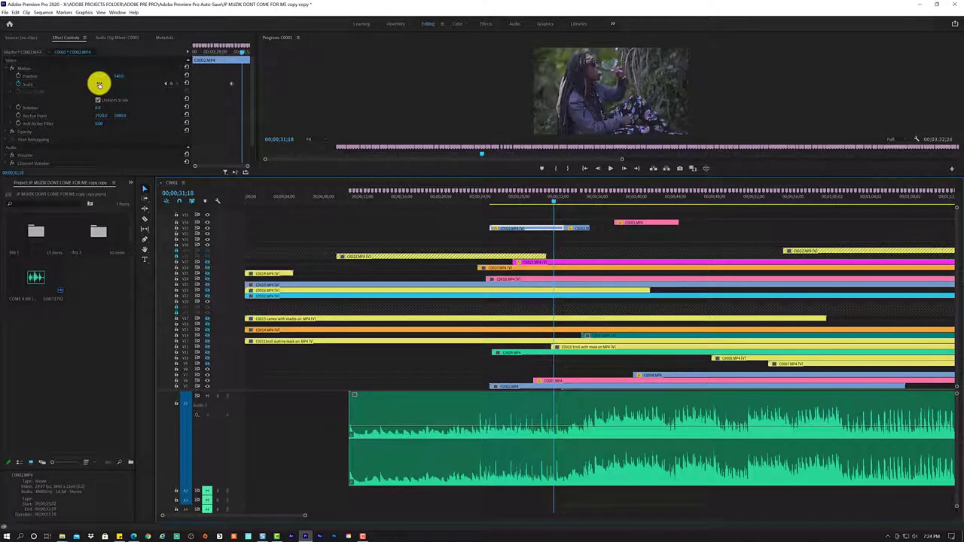
{"action": "left_click_drag", "start_coordinate": [98, 85], "coordinate": [124, 73]}
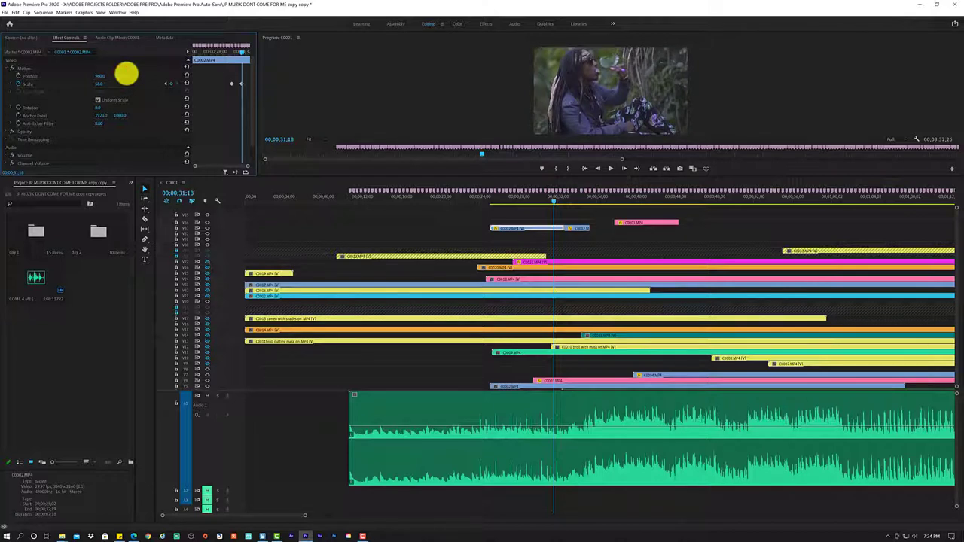
{"action": "left_click", "coordinate": [21, 79]}
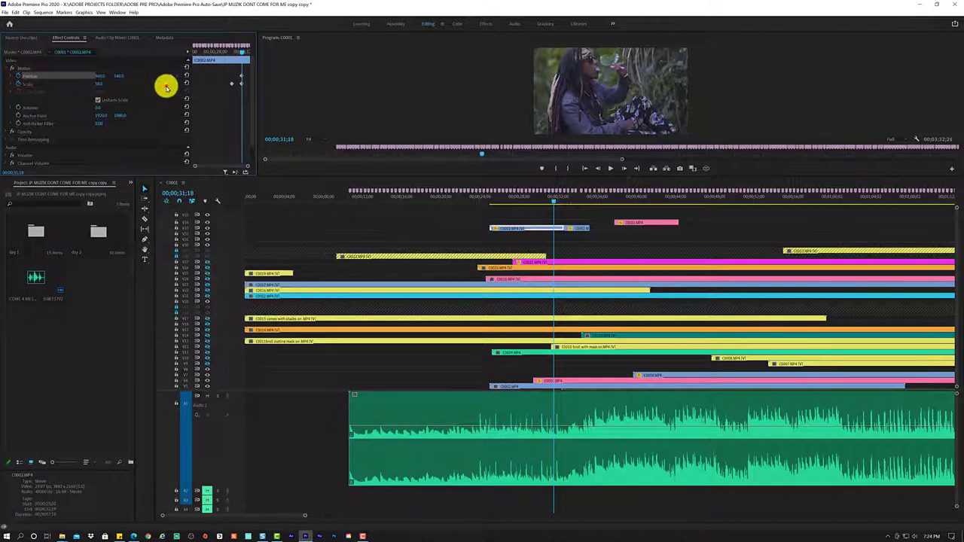
{"action": "left_click", "coordinate": [167, 86]}
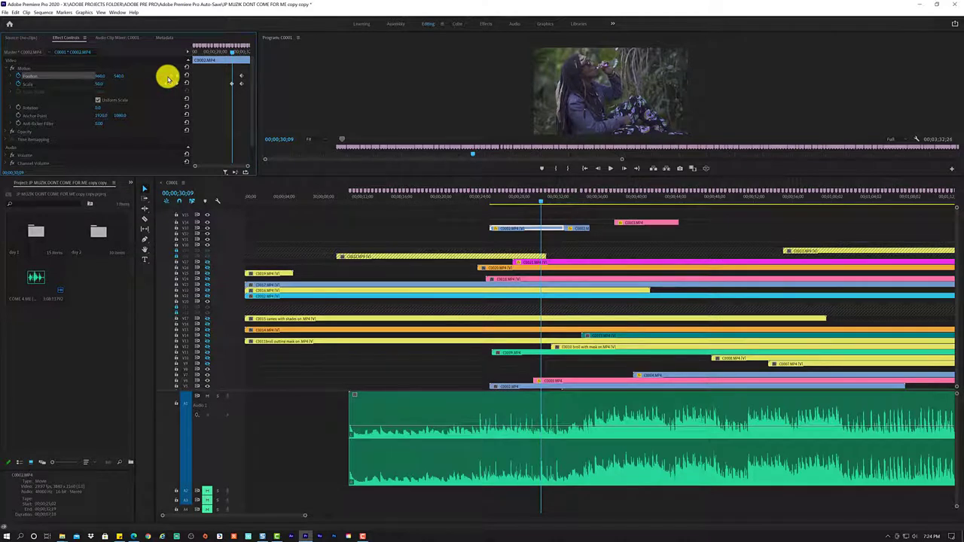
{"action": "left_click", "coordinate": [176, 76]}
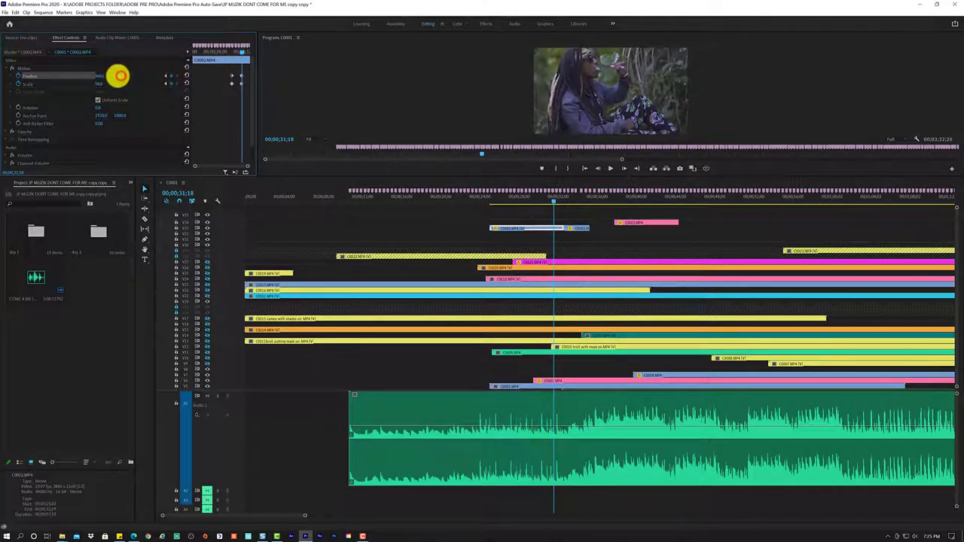
{"action": "mouse_move", "coordinate": [118, 76]}
{"action": "left_mouse_down"}
{"action": "mouse_move", "coordinate": [146, 73]}
{"action": "mouse_move", "coordinate": [106, 76]}
{"action": "left_mouse_up"}
{"action": "left_click_drag", "start_coordinate": [108, 75], "coordinate": [84, 77]}
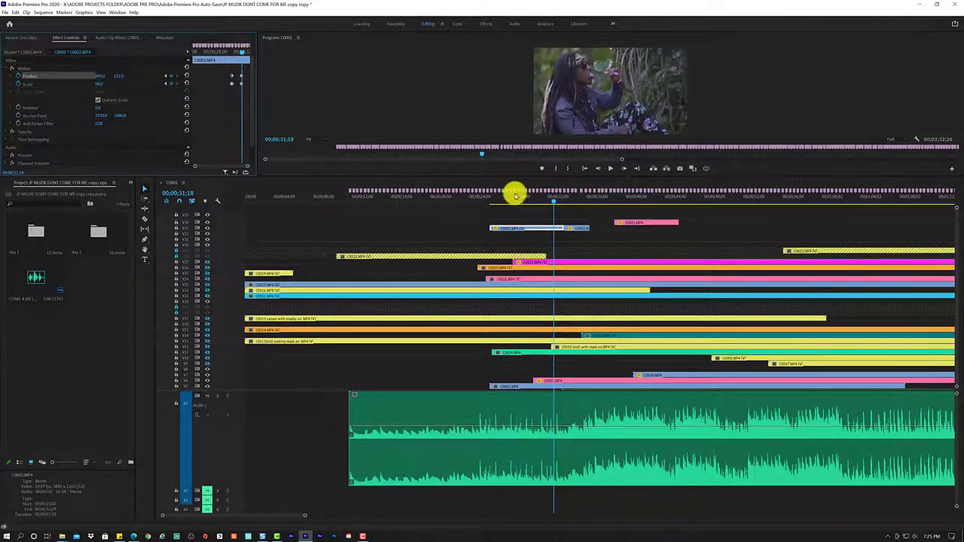
Drag a Position keyframe earlier in time and replay from about 27 seconds.
{"action": "left_click_drag", "start_coordinate": [517, 194], "coordinate": [491, 203]}
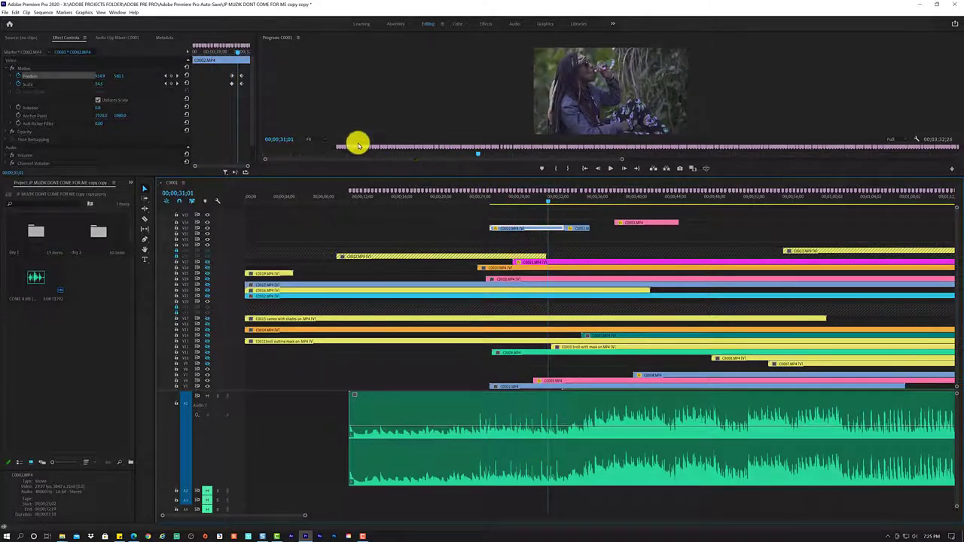
{"action": "left_click", "coordinate": [242, 84]}
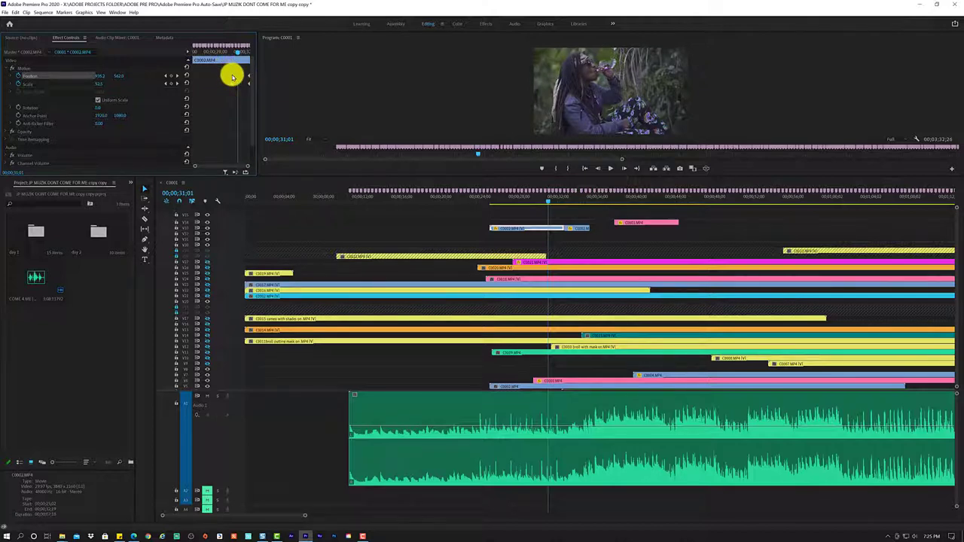
{"action": "mouse_move", "coordinate": [232, 77]}
{"action": "left_mouse_down"}
{"action": "mouse_move", "coordinate": [216, 78]}
{"action": "mouse_move", "coordinate": [201, 53]}
{"action": "left_mouse_up"}
{"action": "key", "text": "space"}
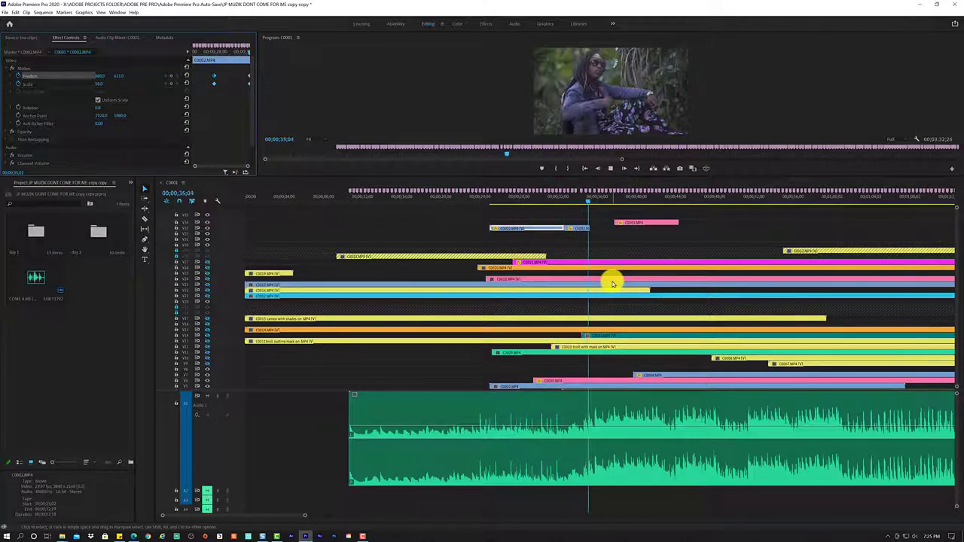
Extend the start of the short pink C0003 clip earlier after stopping playback at 39;07.
{"action": "key", "text": "space"}
{"action": "key", "text": "d"}
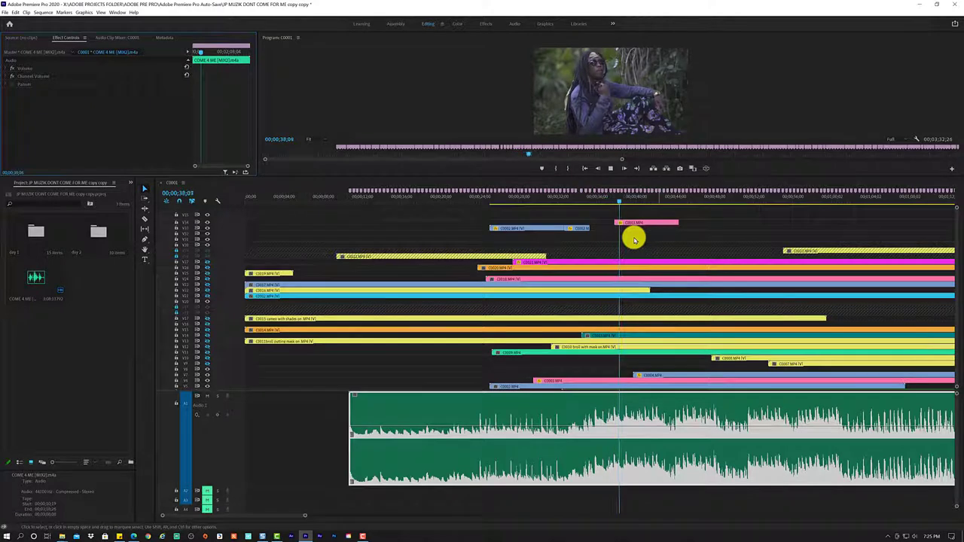
{"action": "key", "text": "space"}
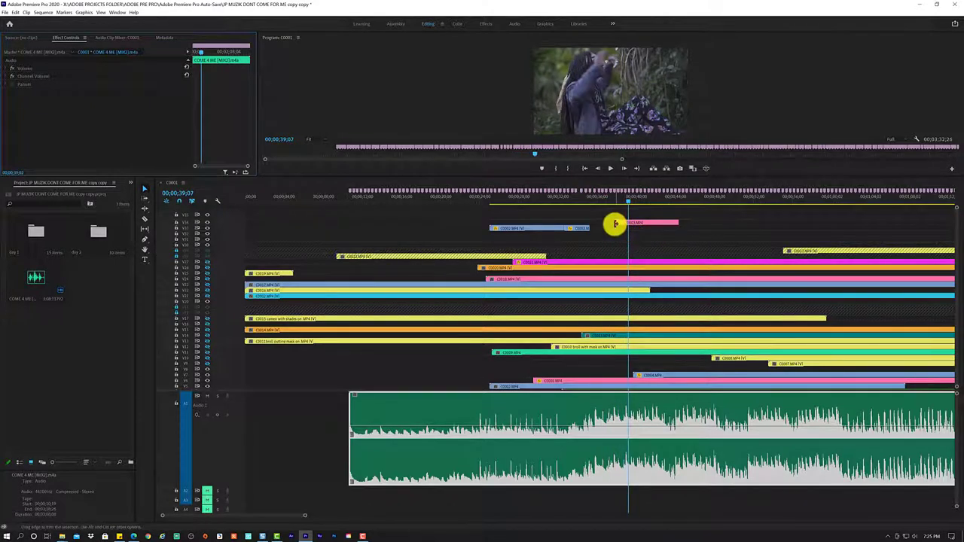
{"action": "mouse_move", "coordinate": [616, 224]}
{"action": "left_mouse_down"}
{"action": "mouse_move", "coordinate": [589, 223]}
{"action": "mouse_move", "coordinate": [587, 204]}
{"action": "left_mouse_up"}
Preview the stacked clips from about 35 seconds to 36;20, then select the blue C0004 clip.
{"action": "left_click", "coordinate": [588, 203]}
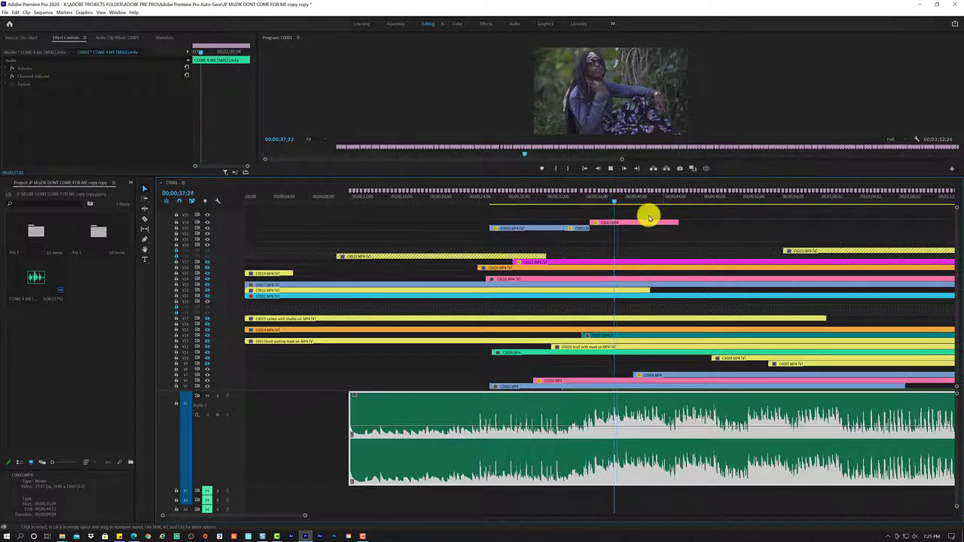
{"action": "key", "text": "space"}
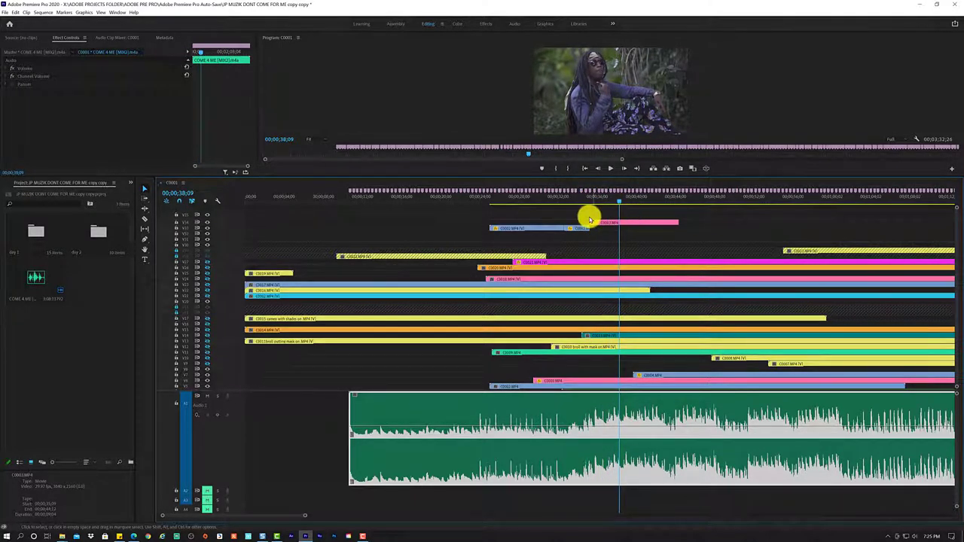
{"action": "left_click", "coordinate": [591, 200]}
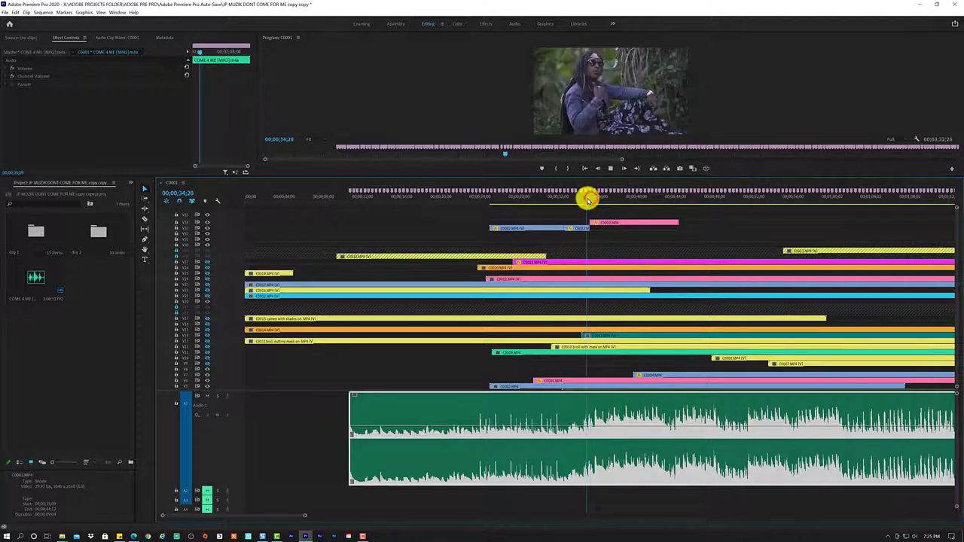
{"action": "key", "text": "space"}
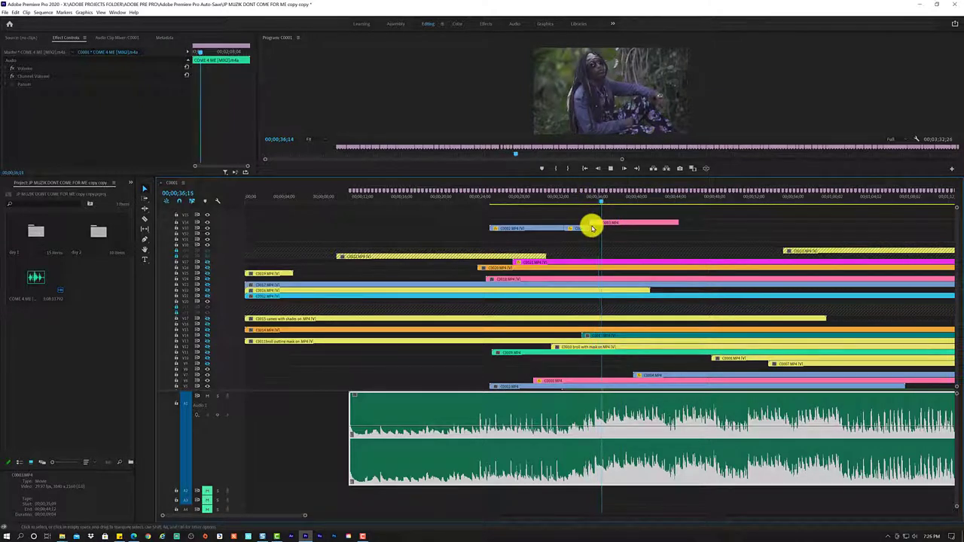
{"action": "key", "text": "space"}
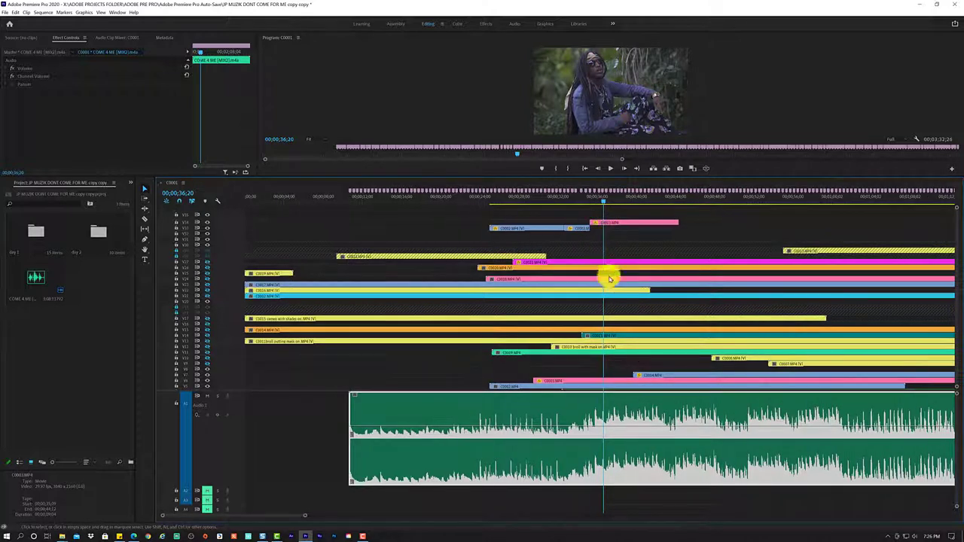
{"action": "left_click", "coordinate": [657, 376]}
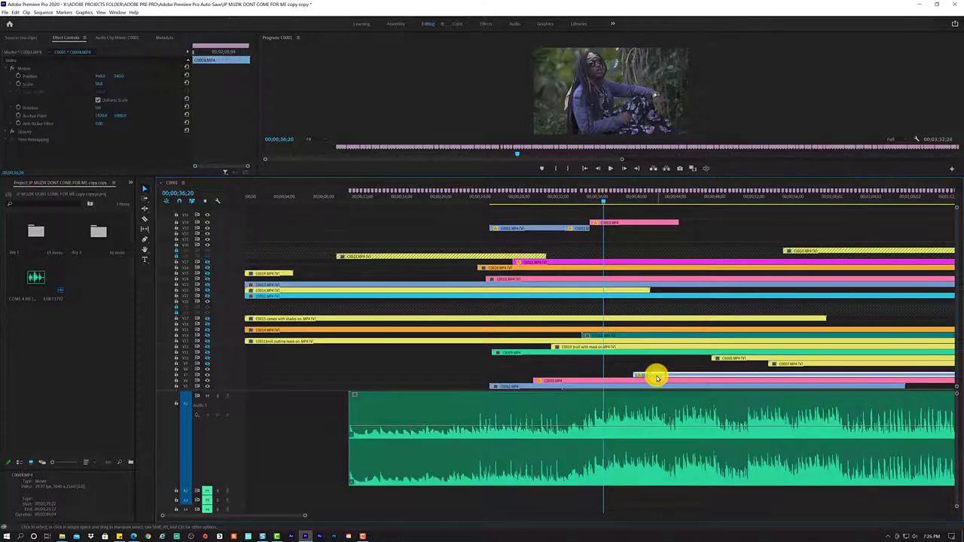
Move C0004 up to the top video track and trim its start later, to about 0:44.
{"action": "left_click_drag", "start_coordinate": [657, 375], "coordinate": [656, 219]}
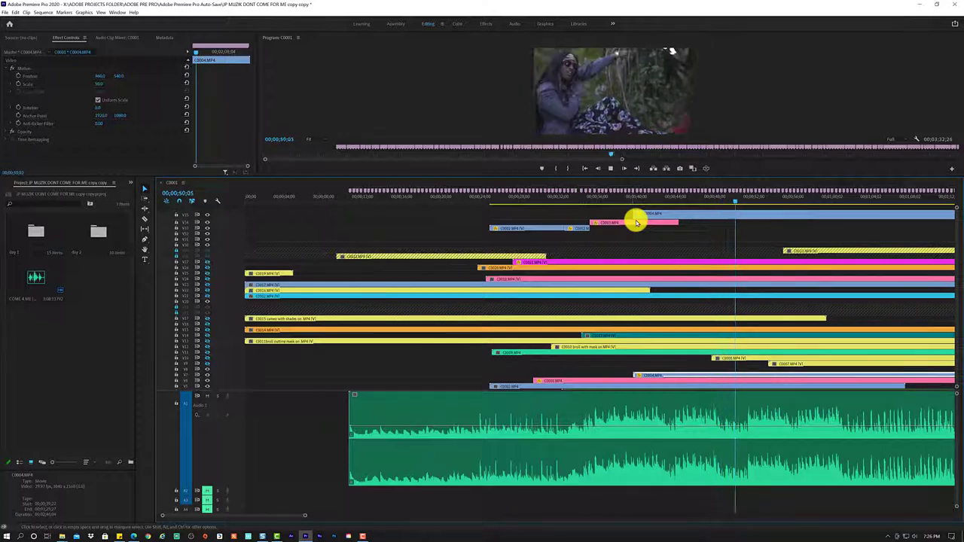
{"action": "key", "text": "space"}
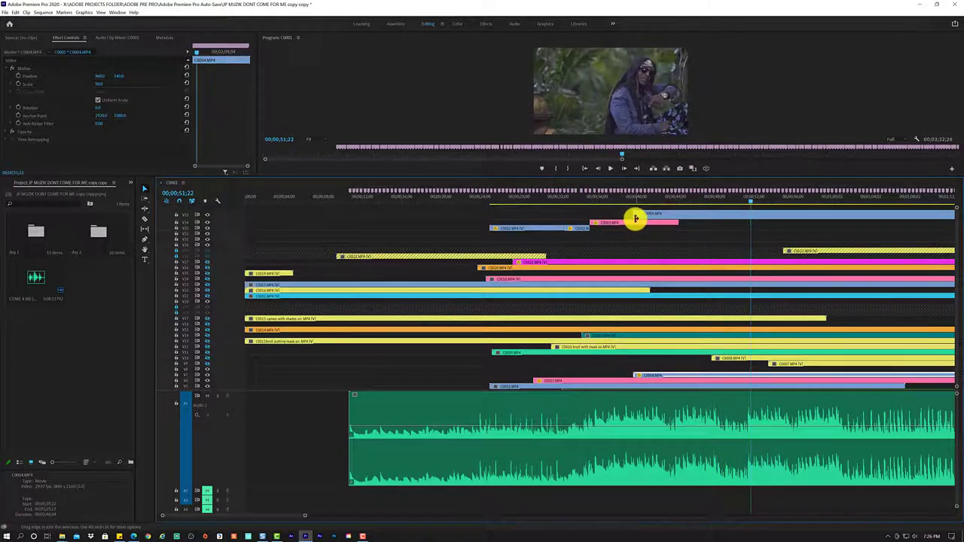
{"action": "left_click_drag", "start_coordinate": [635, 218], "coordinate": [671, 213]}
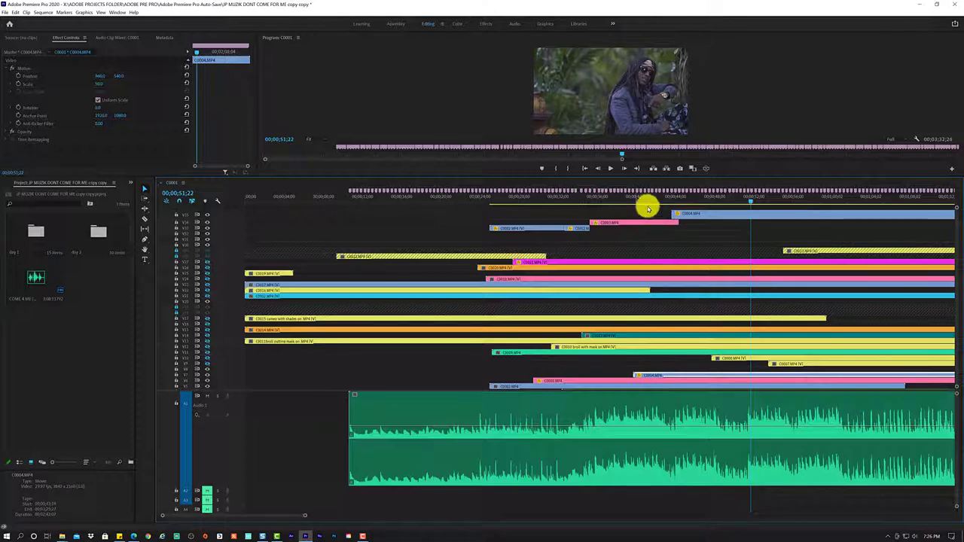
{"action": "left_click", "coordinate": [624, 200]}
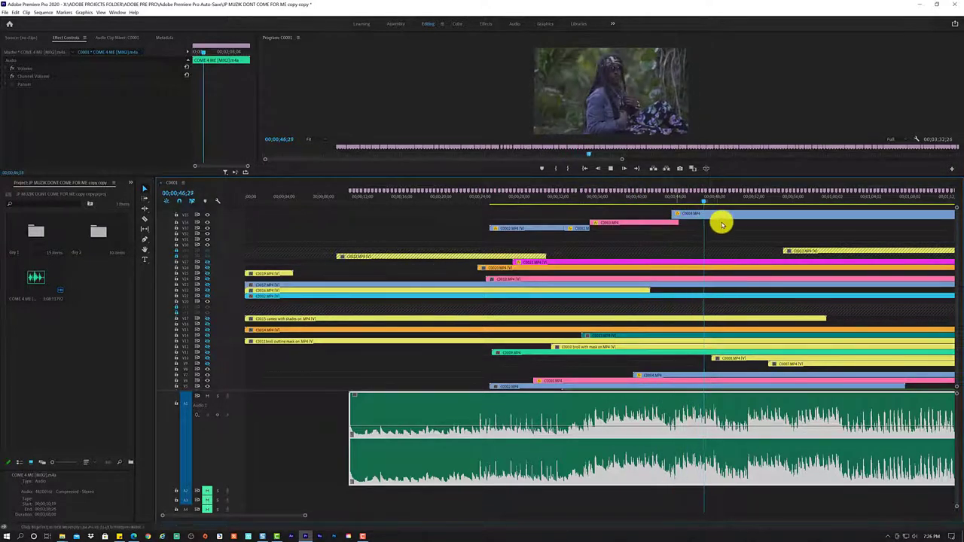
Select C0004 on the top track and park the playhead at 48;10.
{"action": "left_click", "coordinate": [720, 192]}
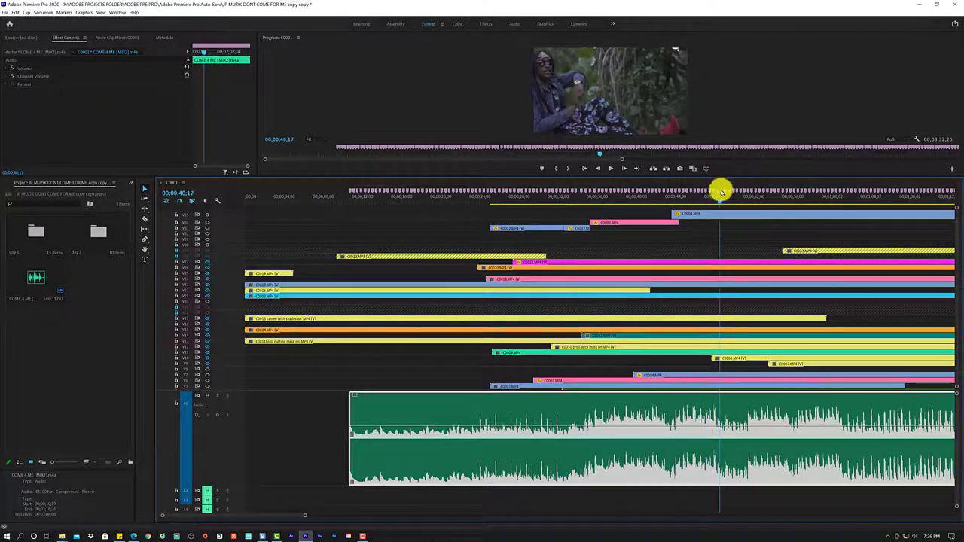
{"action": "key", "text": "space"}
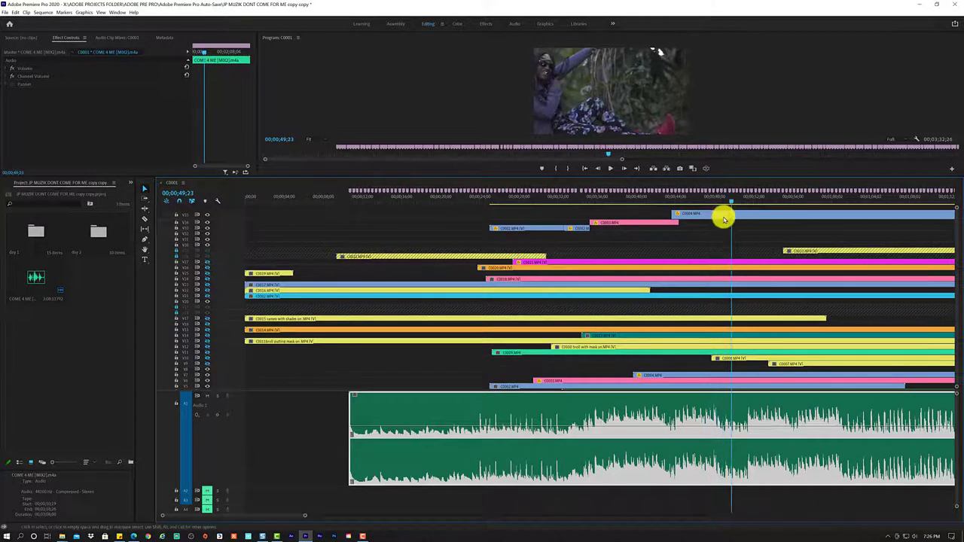
{"action": "left_click", "coordinate": [723, 218]}
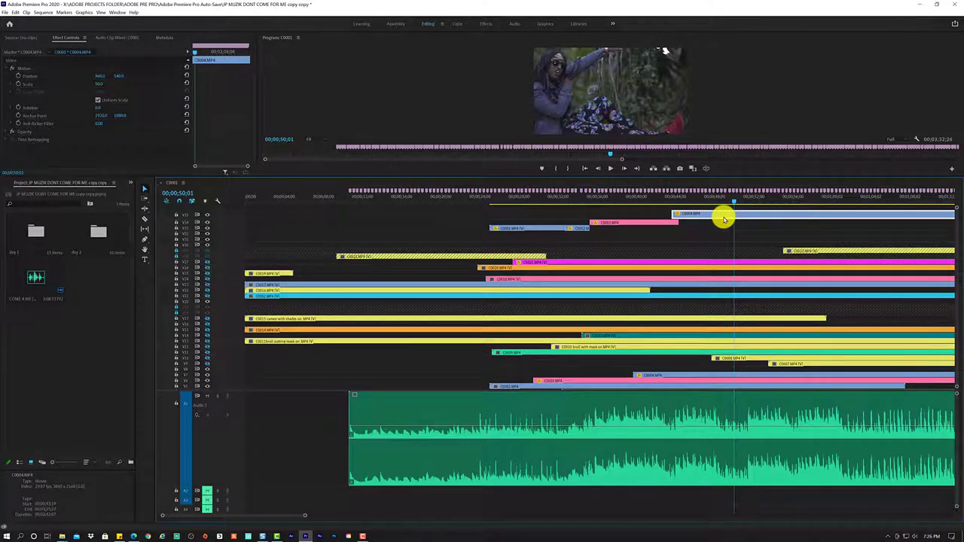
{"action": "left_click", "coordinate": [691, 200]}
{"action": "key", "text": "space"}
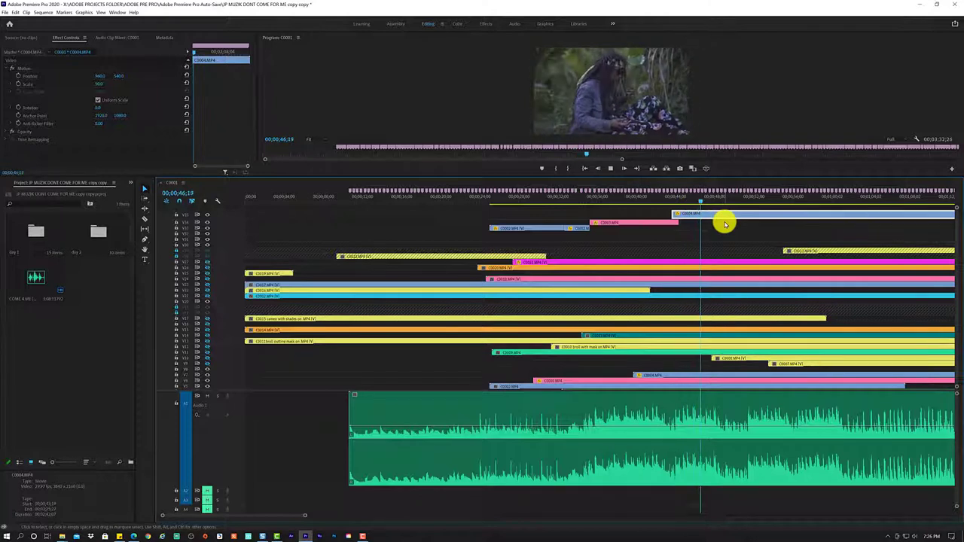
{"action": "key", "text": "space"}
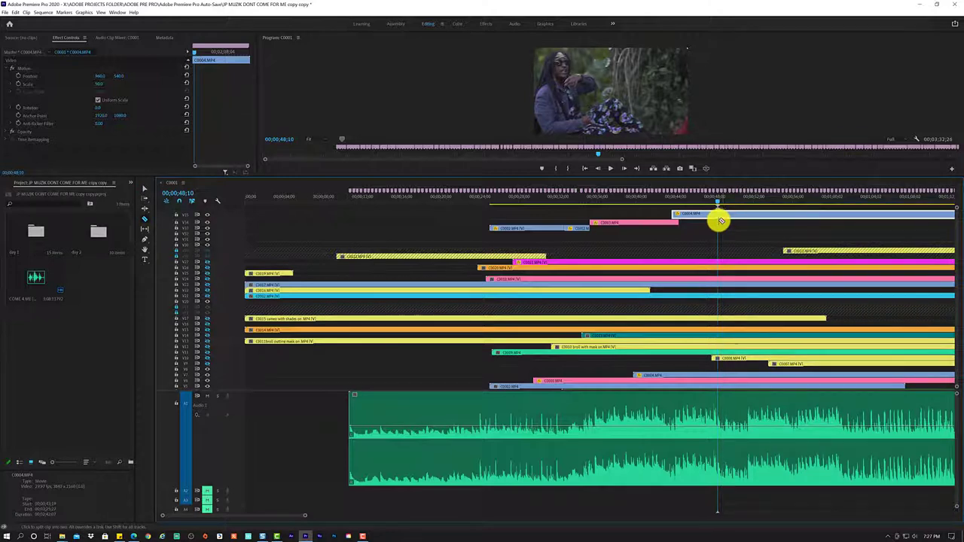
Razor-cut C0004 at 48;10 and delete the portion after the cut.
{"action": "left_click", "coordinate": [717, 214]}
{"action": "key", "text": "v"}
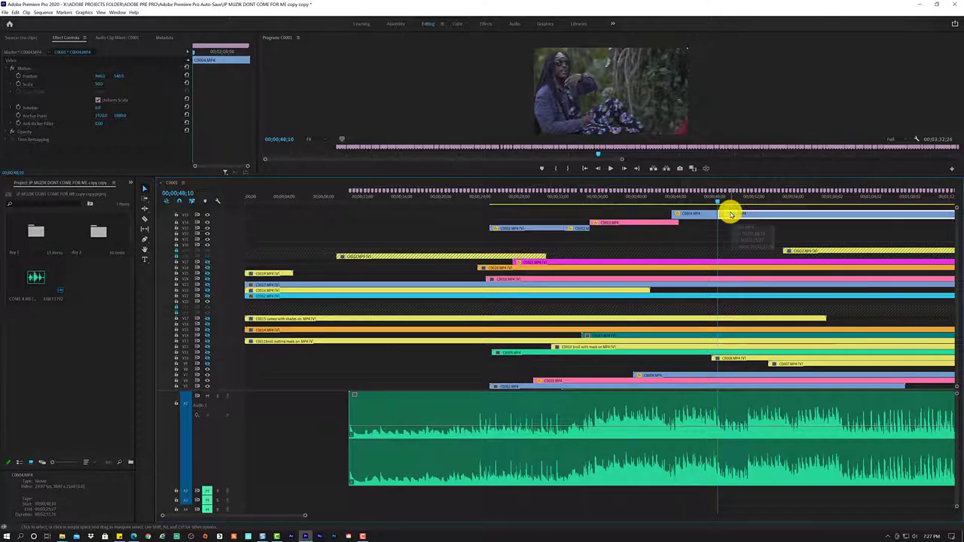
{"action": "left_click", "coordinate": [730, 214]}
{"action": "key", "text": "Delete"}
{"action": "left_click", "coordinate": [512, 205]}
{"action": "left_click_drag", "start_coordinate": [511, 206], "coordinate": [487, 205]}
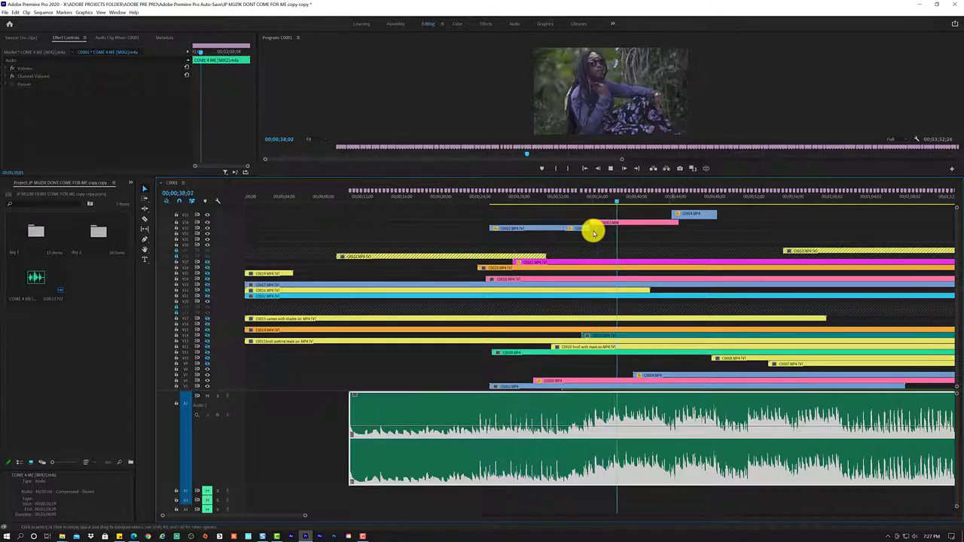
Extend C0004's start earlier to about 0:44 and preview the 42–46 second section.
{"action": "left_click", "coordinate": [594, 229]}
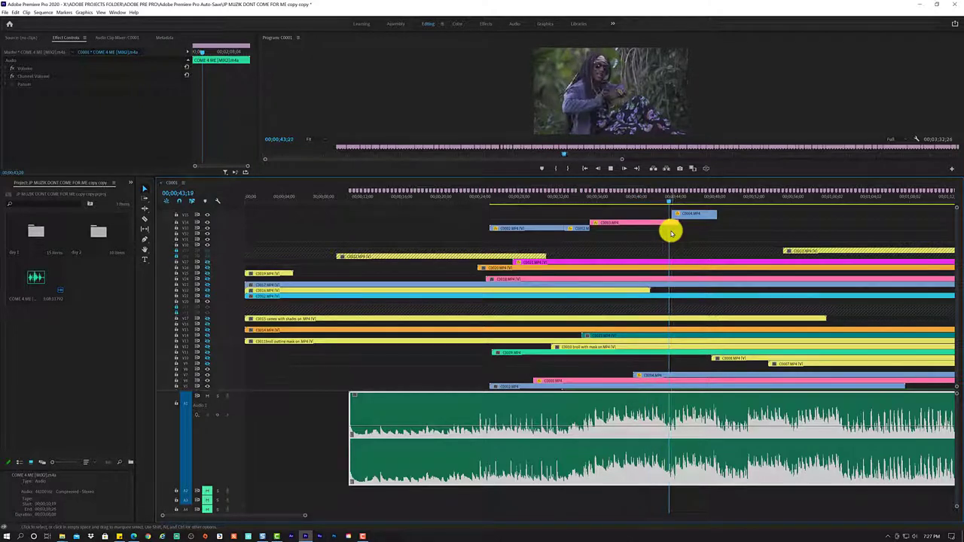
{"action": "key", "text": "space"}
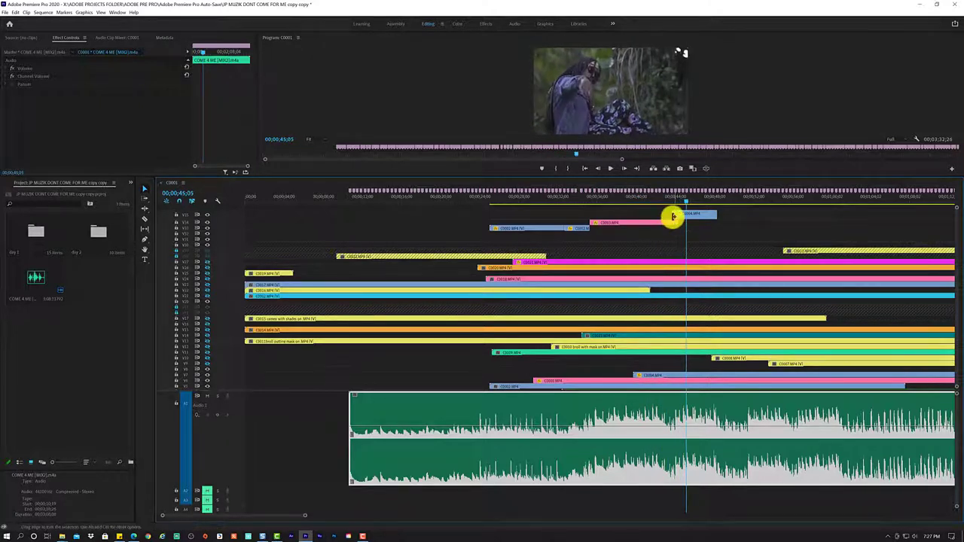
{"action": "left_click", "coordinate": [659, 201]}
{"action": "key", "text": "space"}
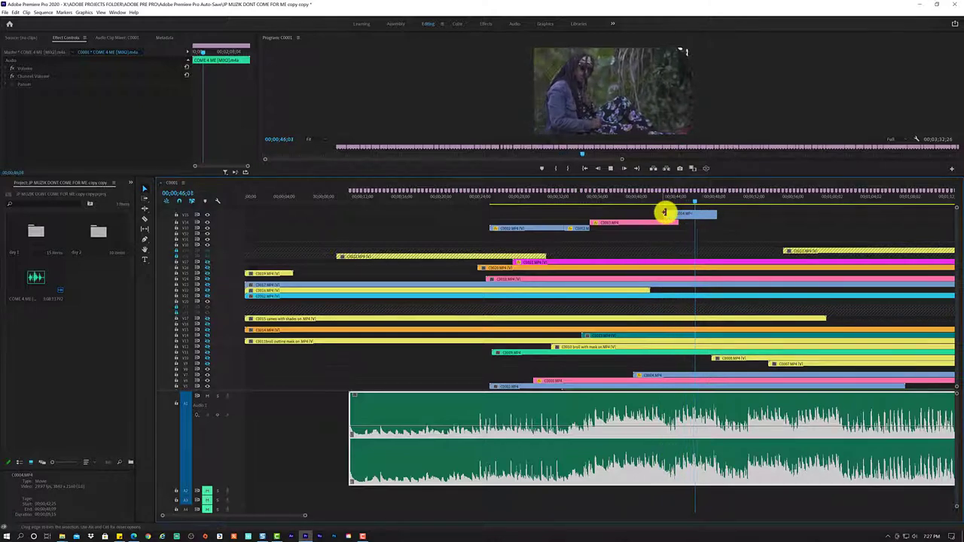
{"action": "left_click_drag", "start_coordinate": [666, 212], "coordinate": [636, 214]}
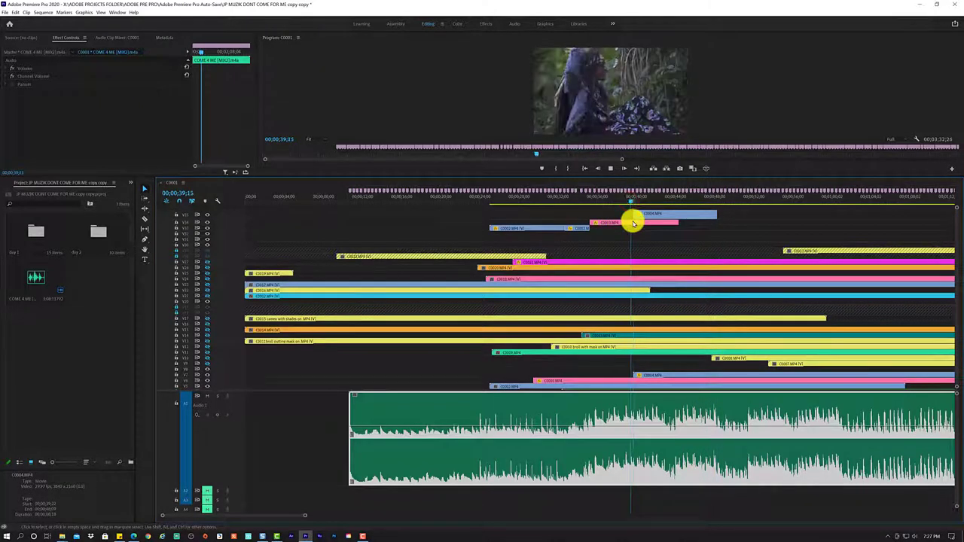
{"action": "key", "text": "space"}
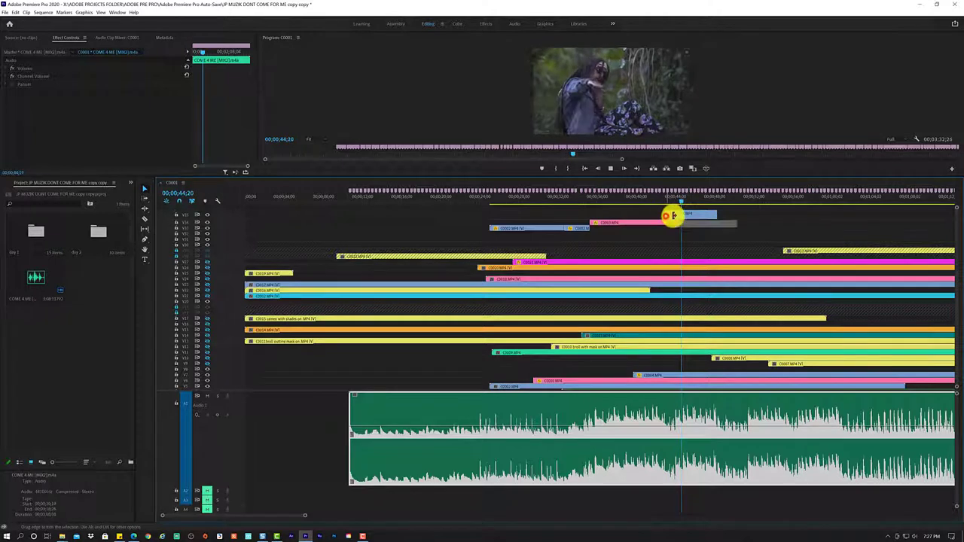
{"action": "left_click", "coordinate": [660, 200]}
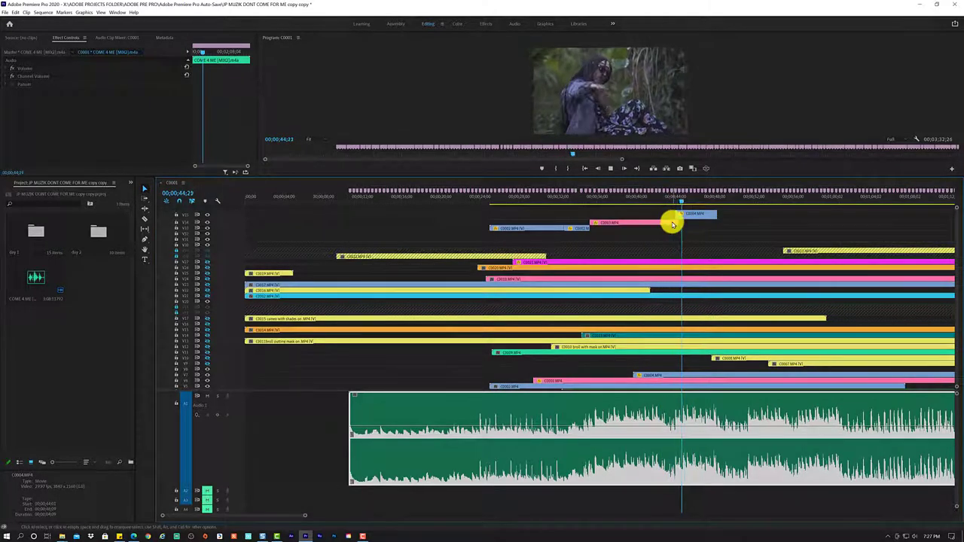
{"action": "key", "text": "space"}
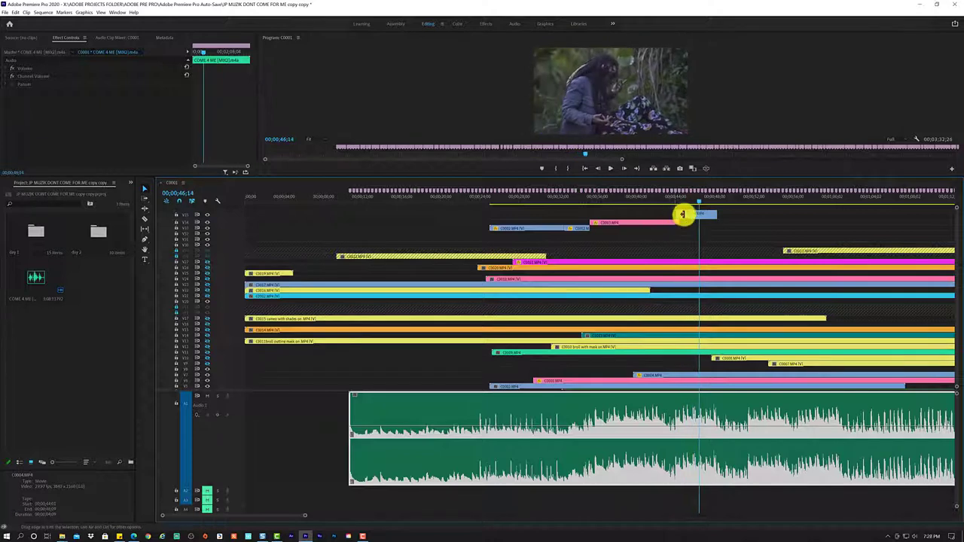
Keyframe C0004's Scale, Position and Rotation at 44;12, then enlarge and shift it at 46;14.
{"action": "left_click", "coordinate": [688, 215]}
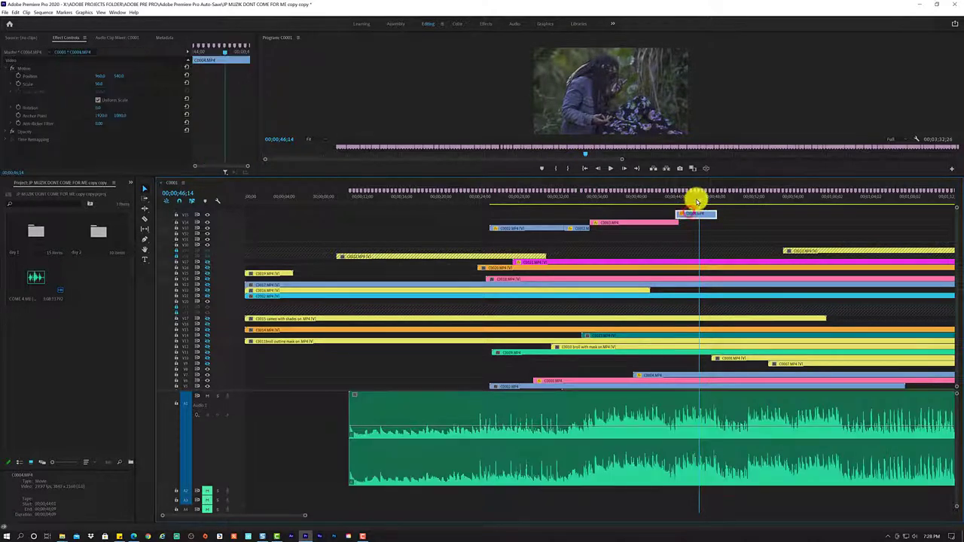
{"action": "left_click_drag", "start_coordinate": [697, 201], "coordinate": [679, 200]}
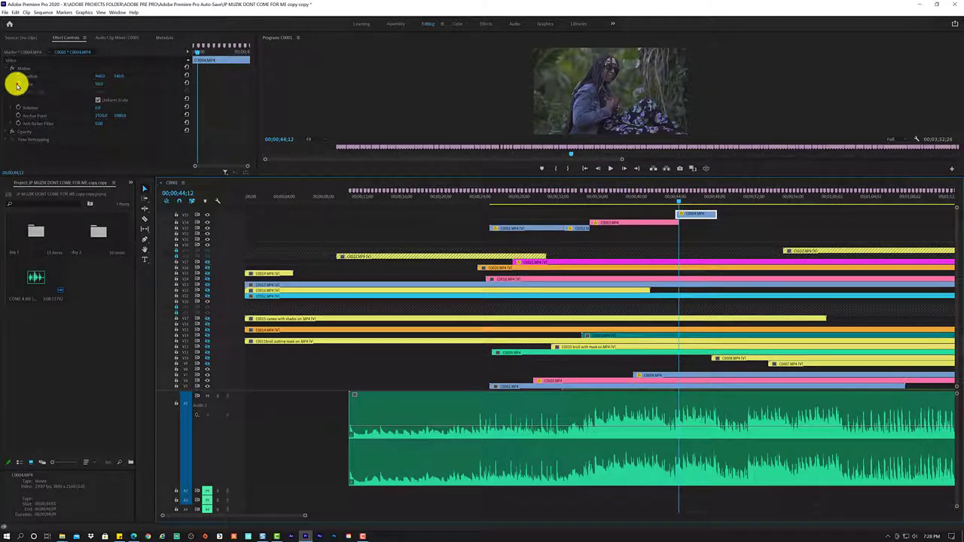
{"action": "left_click", "coordinate": [16, 84]}
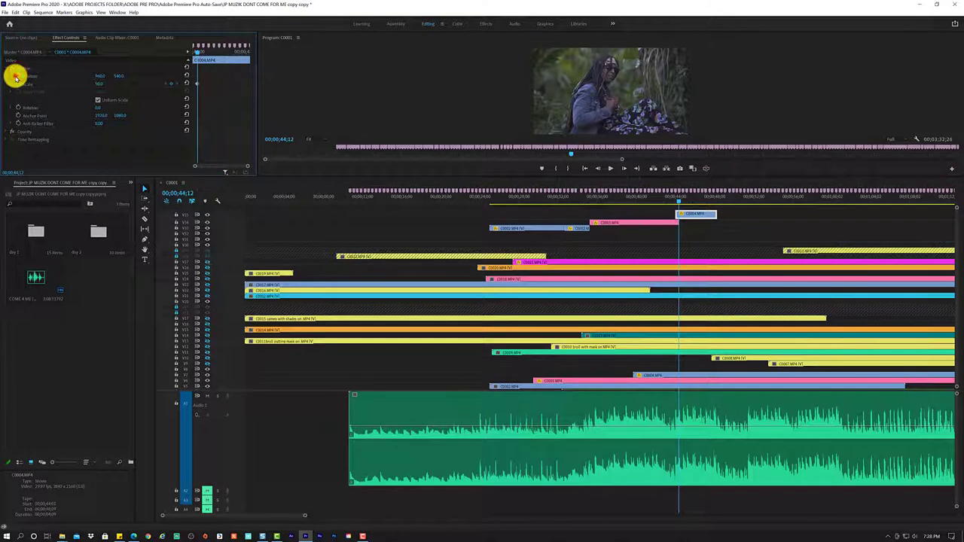
{"action": "left_click", "coordinate": [16, 76]}
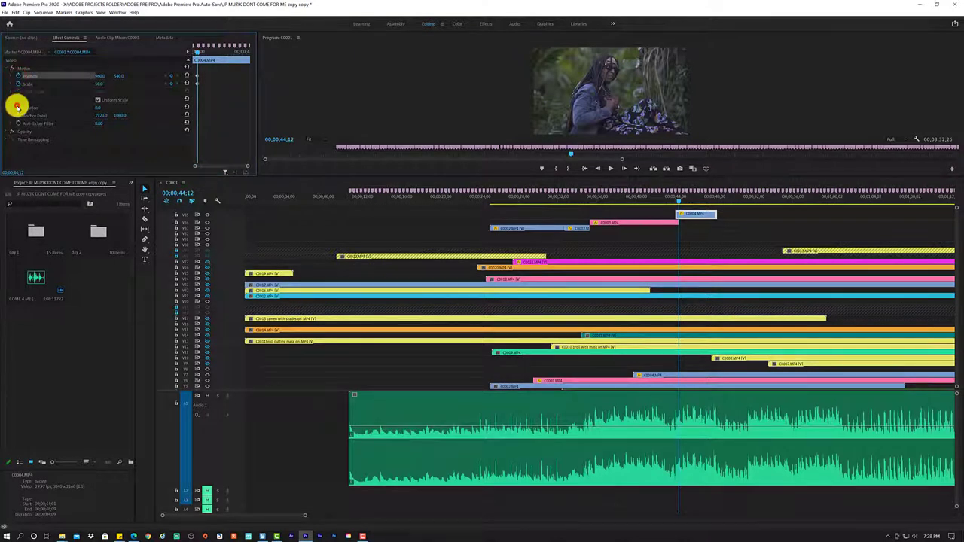
{"action": "left_click", "coordinate": [16, 107]}
{"action": "left_click", "coordinate": [199, 50]}
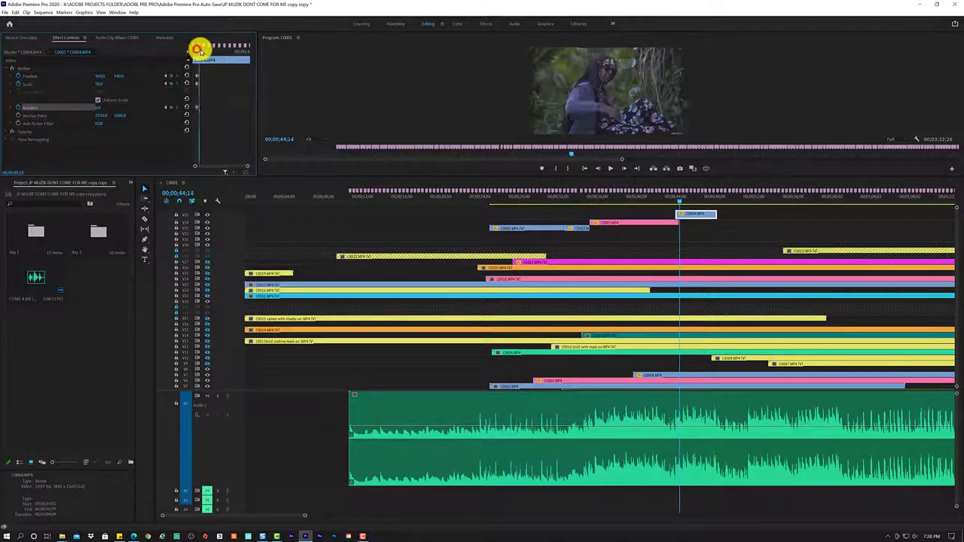
{"action": "left_click_drag", "start_coordinate": [199, 50], "coordinate": [226, 50]}
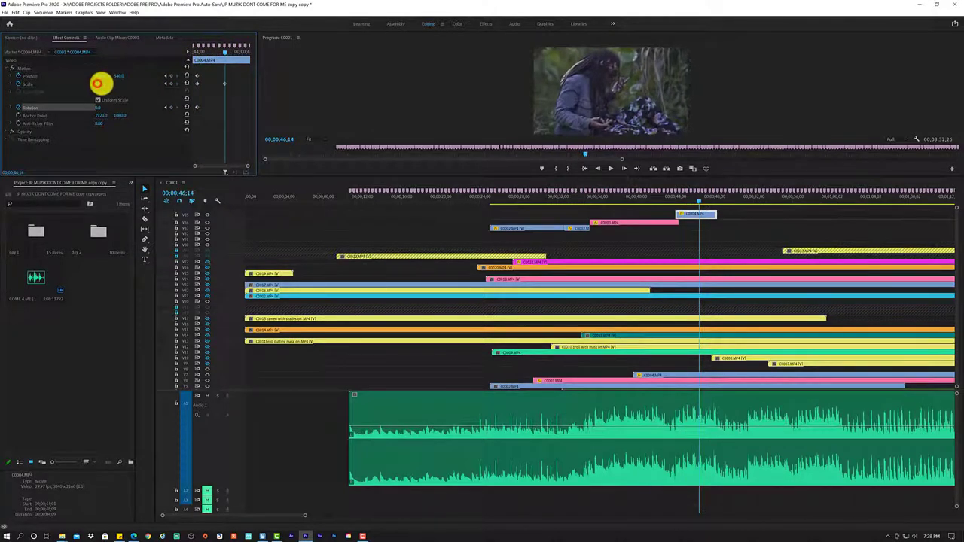
{"action": "left_click_drag", "start_coordinate": [97, 85], "coordinate": [102, 75]}
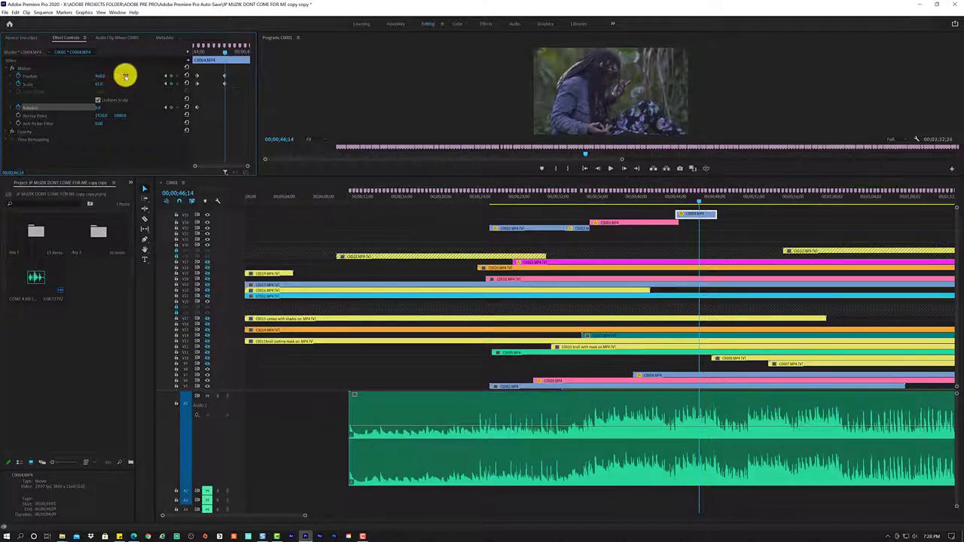
{"action": "left_click_drag", "start_coordinate": [100, 73], "coordinate": [113, 72]}
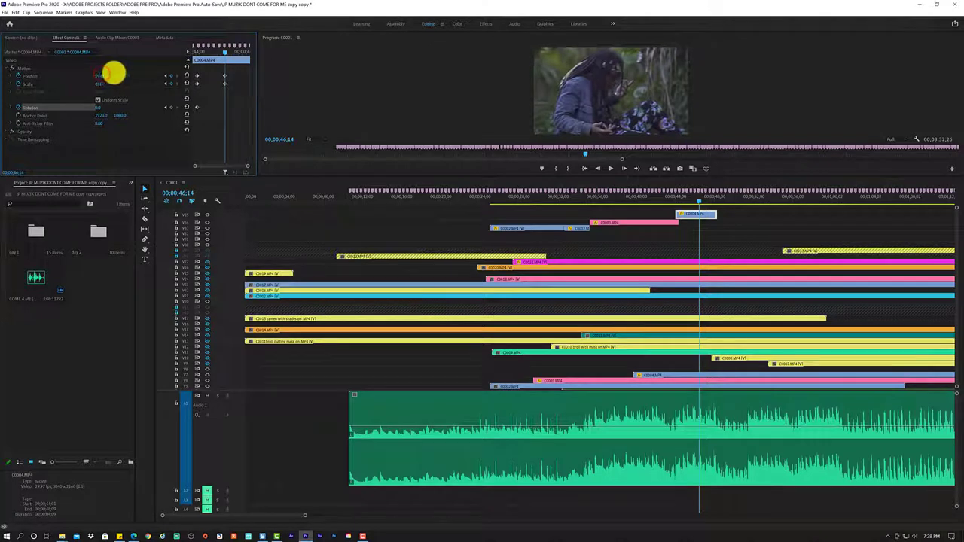
Fine-tune C0004's horizontal Position around 45 seconds to reframe the performer.
{"action": "left_click", "coordinate": [673, 203]}
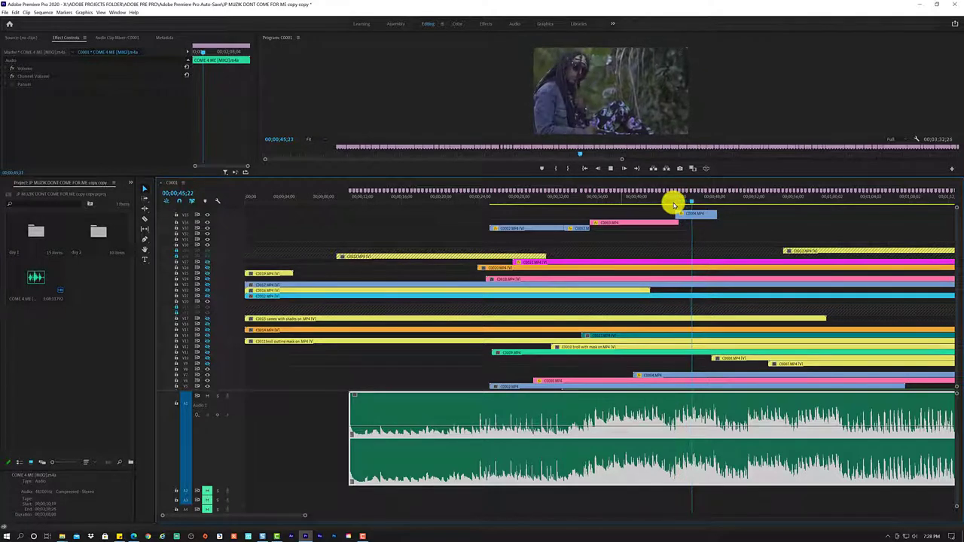
{"action": "key", "text": "space"}
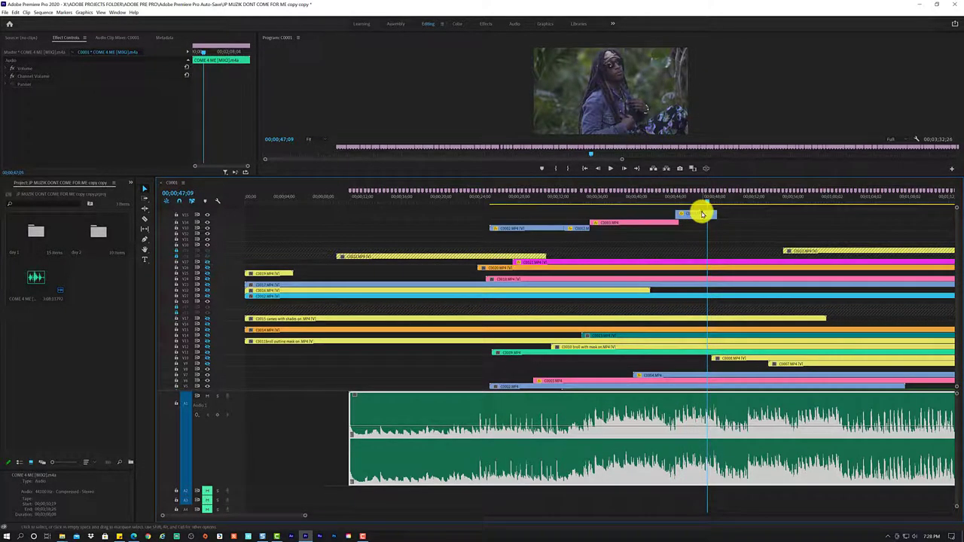
{"action": "left_click", "coordinate": [702, 214]}
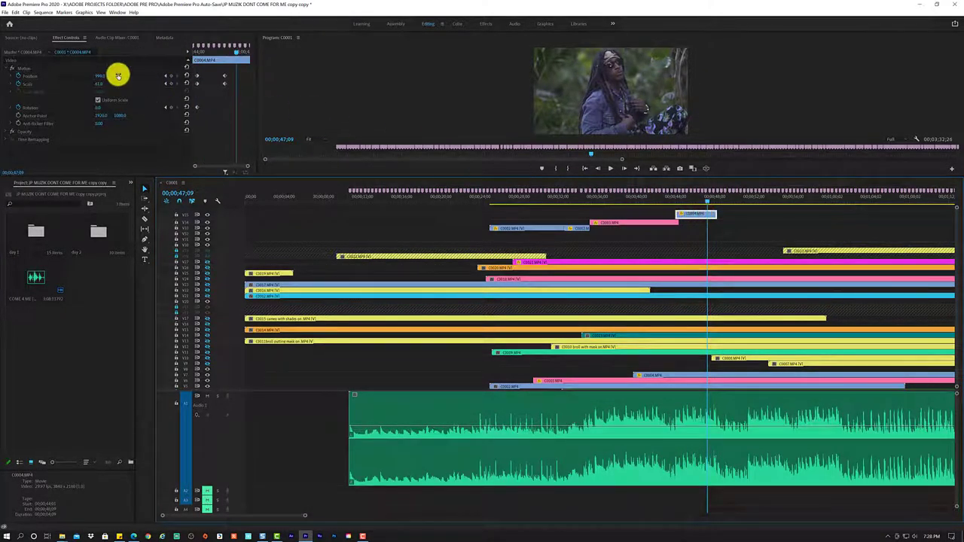
{"action": "mouse_move", "coordinate": [118, 75]}
{"action": "left_mouse_down"}
{"action": "mouse_move", "coordinate": [108, 76]}
{"action": "mouse_move", "coordinate": [119, 75]}
{"action": "left_mouse_up"}
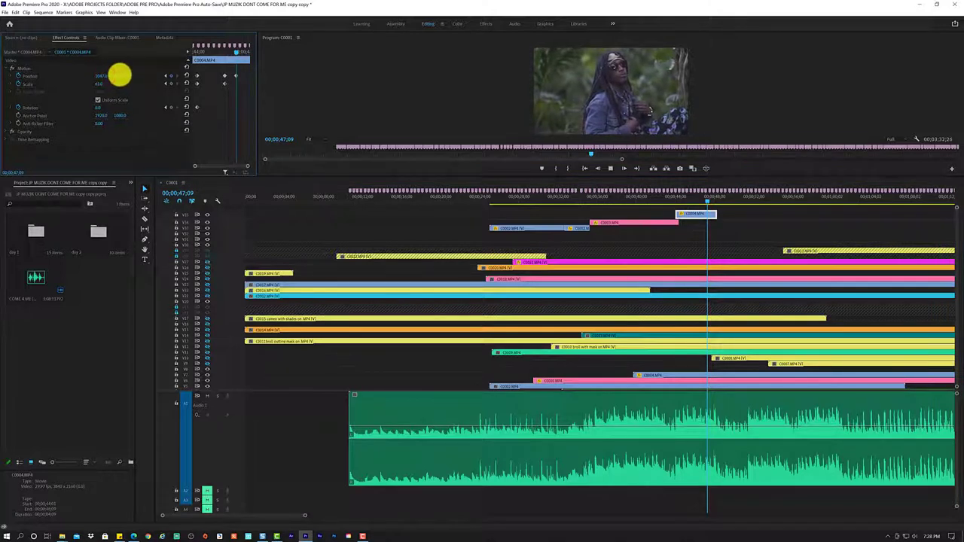
{"action": "key", "text": "space"}
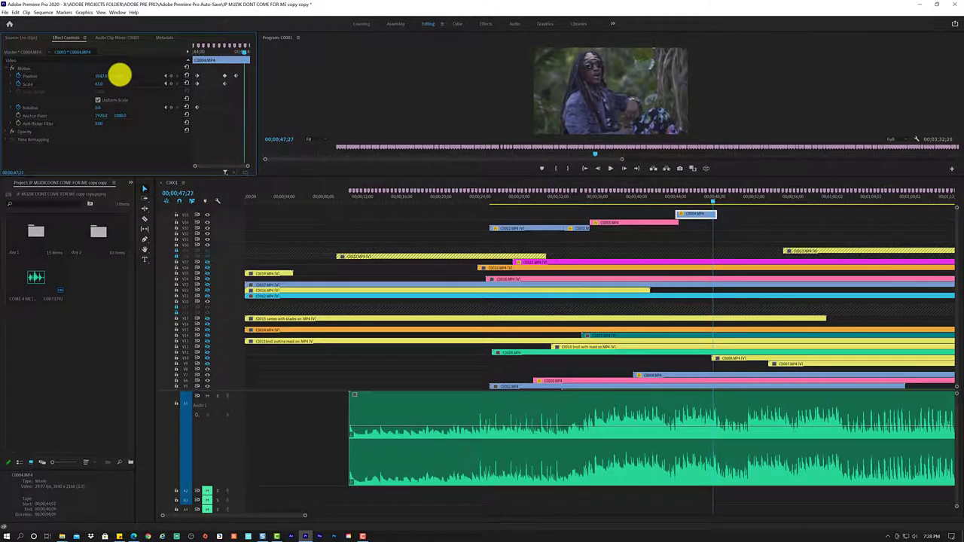
{"action": "mouse_move", "coordinate": [104, 74]}
{"action": "left_mouse_down"}
{"action": "mouse_move", "coordinate": [82, 76]}
{"action": "mouse_move", "coordinate": [121, 74]}
{"action": "mouse_move", "coordinate": [104, 75]}
{"action": "left_mouse_up"}
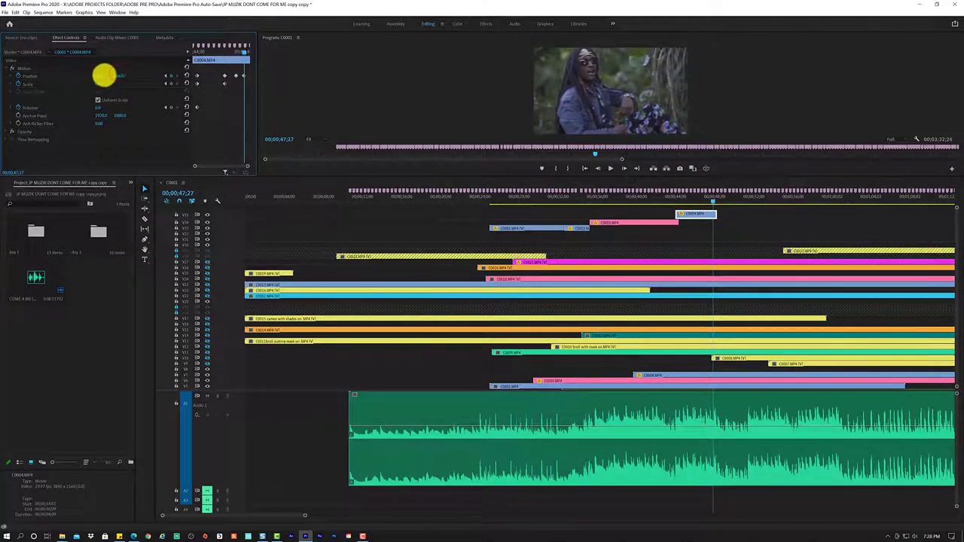
{"action": "key", "text": "space"}
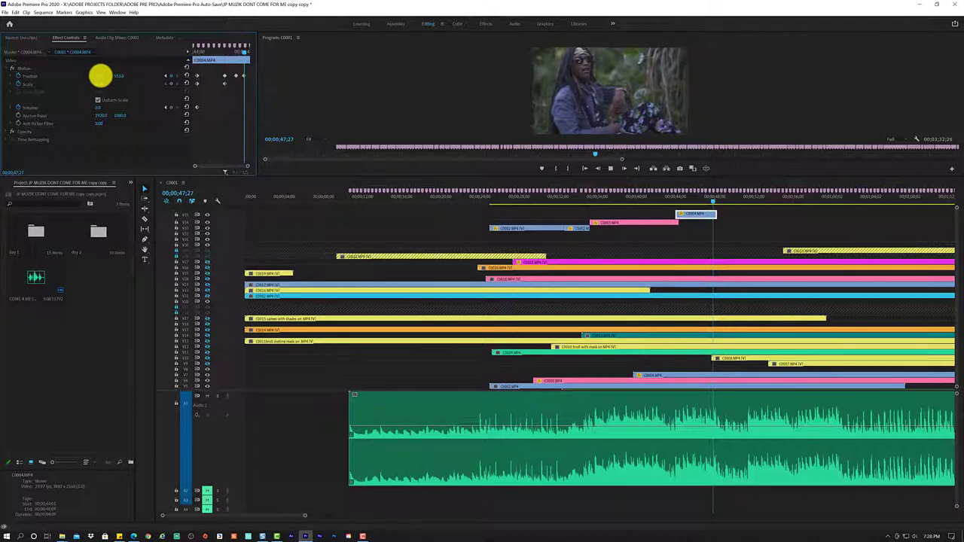
{"action": "key", "text": "space"}
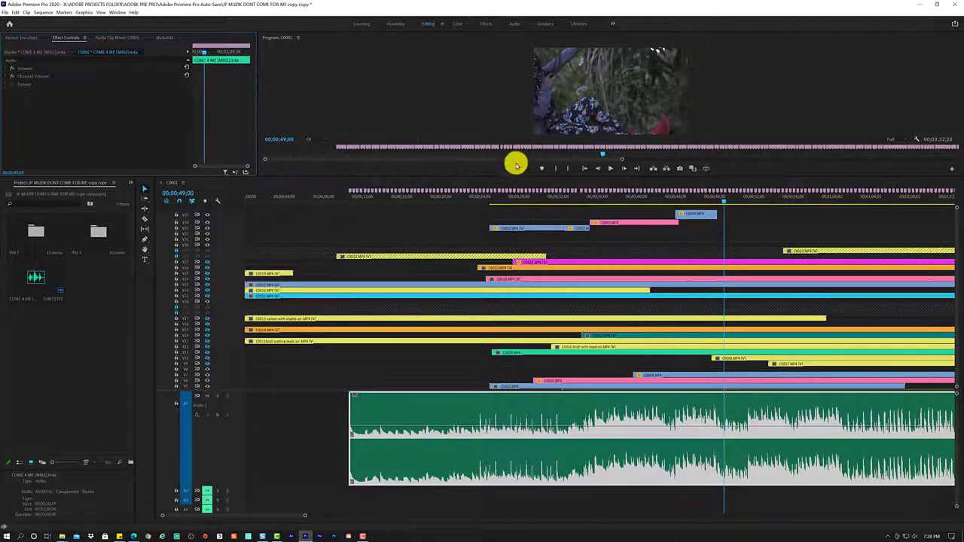
Review the reframed shot from 47;04, then play again from about 25 seconds.
{"action": "left_click", "coordinate": [710, 204]}
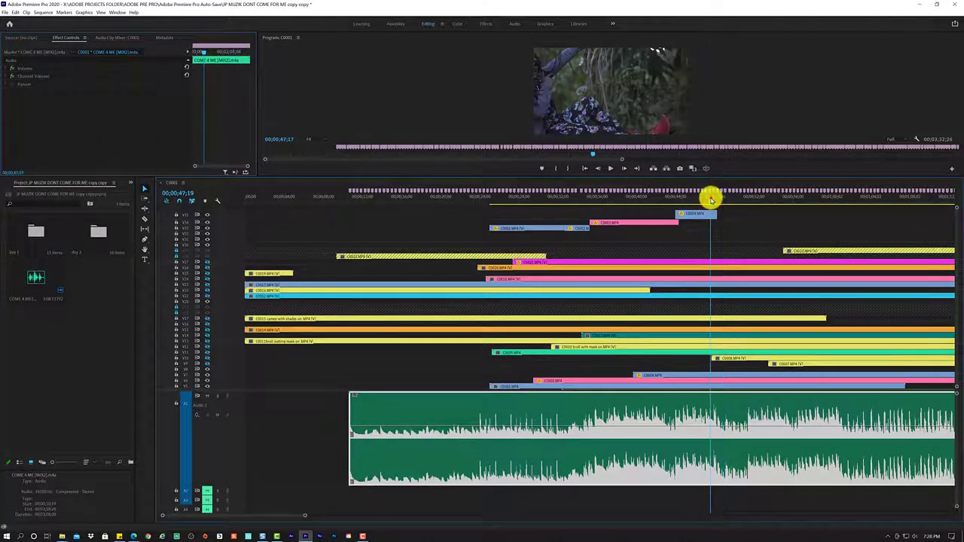
{"action": "left_click", "coordinate": [707, 200]}
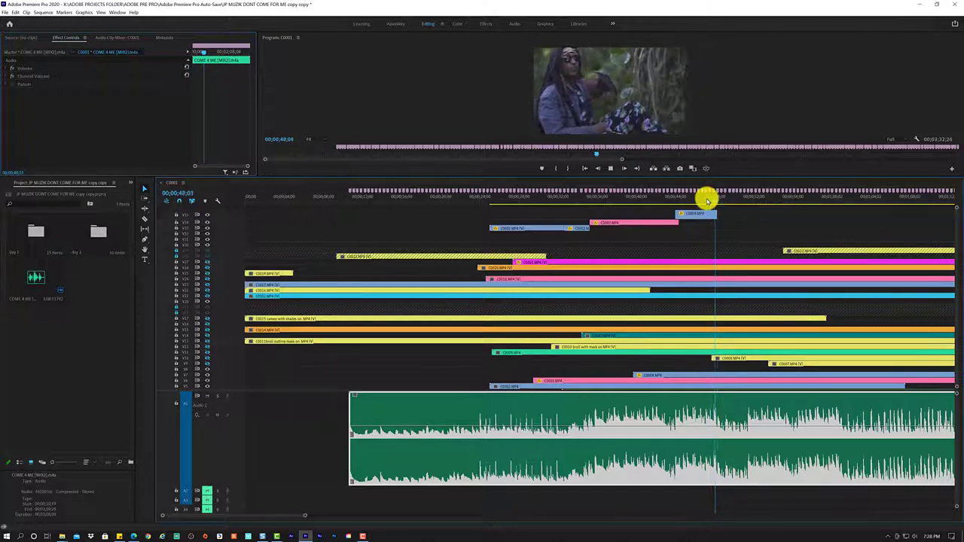
{"action": "key", "text": "space"}
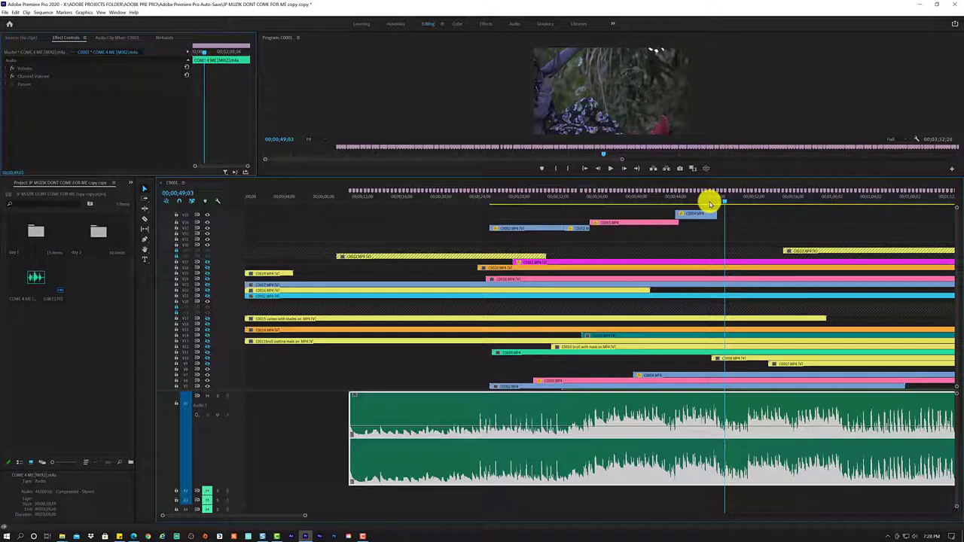
{"action": "left_click_drag", "start_coordinate": [710, 203], "coordinate": [488, 209]}
{"action": "key", "text": "space"}
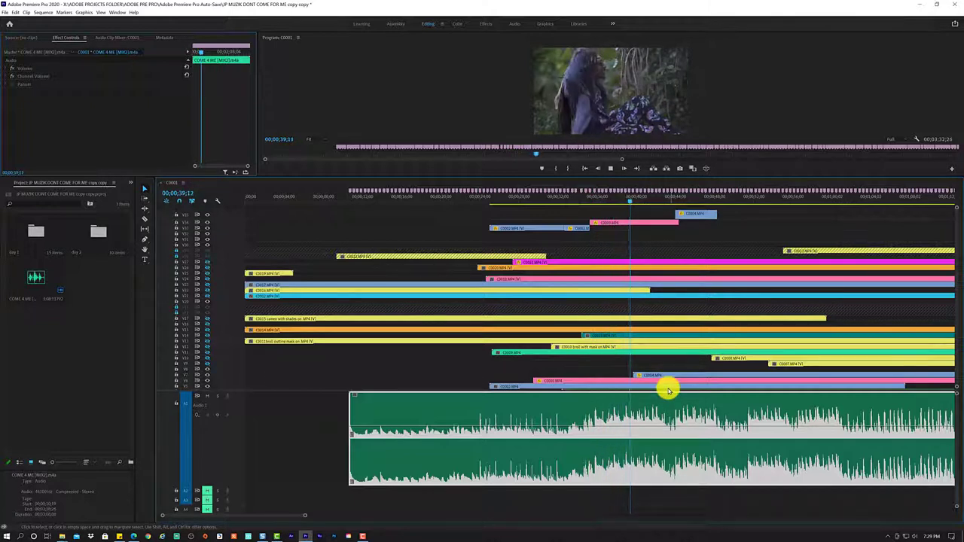
Enlarge the timeline's video track area over the audio so the bottom green clip shows.
{"action": "key", "text": "space"}
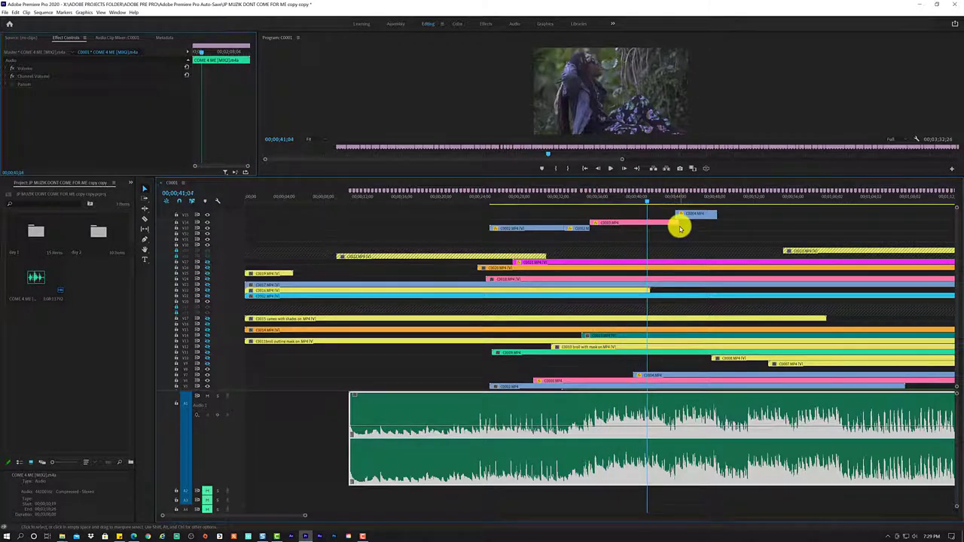
{"action": "scroll", "coordinate": [577, 347], "scroll_direction": "down", "scroll_amount": 1}
{"action": "scroll", "coordinate": [577, 351], "scroll_direction": "up", "scroll_amount": 1}
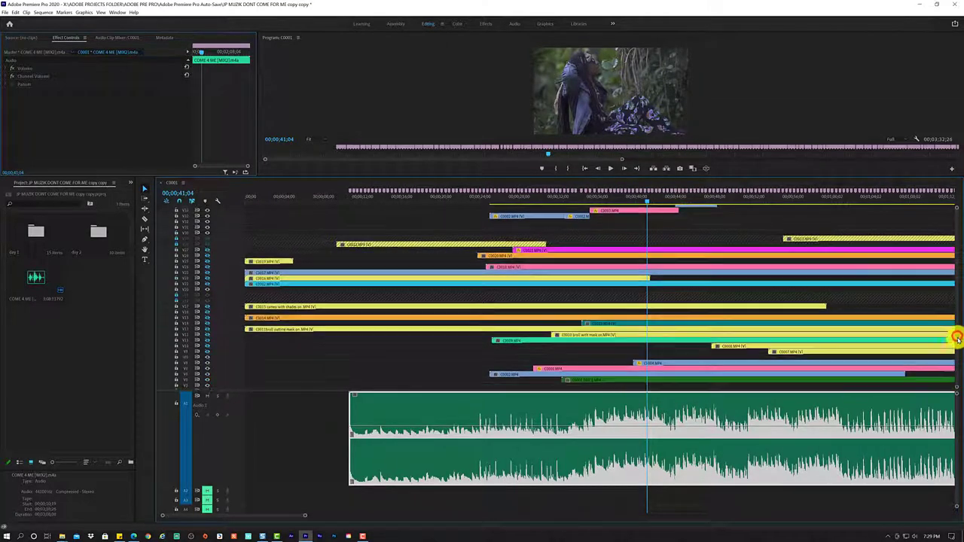
{"action": "mouse_move", "coordinate": [956, 339]}
{"action": "left_mouse_down"}
{"action": "mouse_move", "coordinate": [959, 359]}
{"action": "mouse_move", "coordinate": [958, 256]}
{"action": "left_mouse_up"}
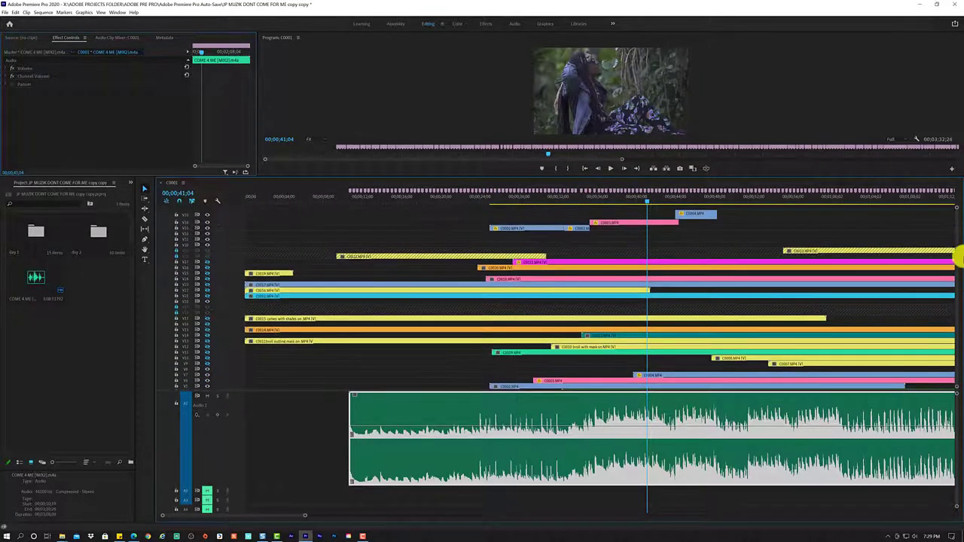
{"action": "left_click_drag", "start_coordinate": [959, 354], "coordinate": [957, 382]}
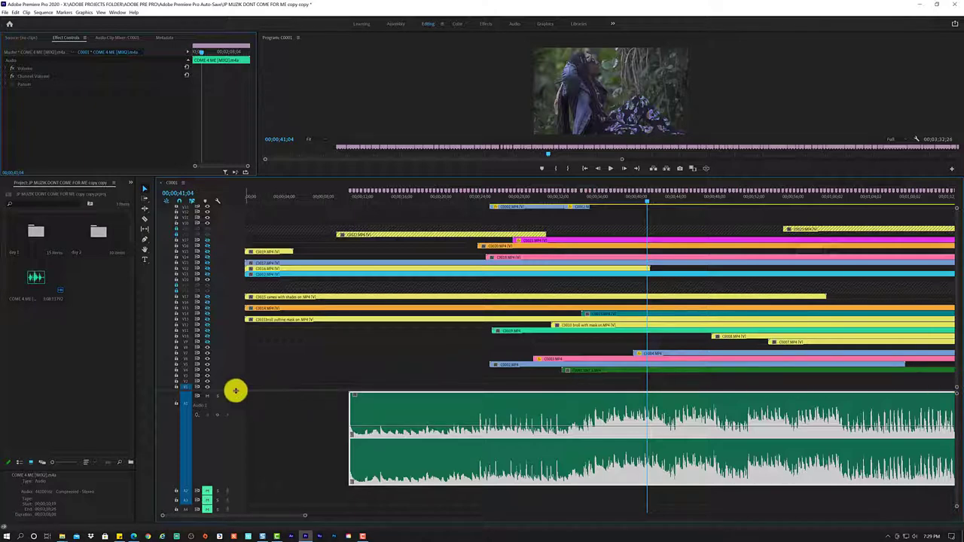
{"action": "left_click_drag", "start_coordinate": [235, 390], "coordinate": [225, 447]}
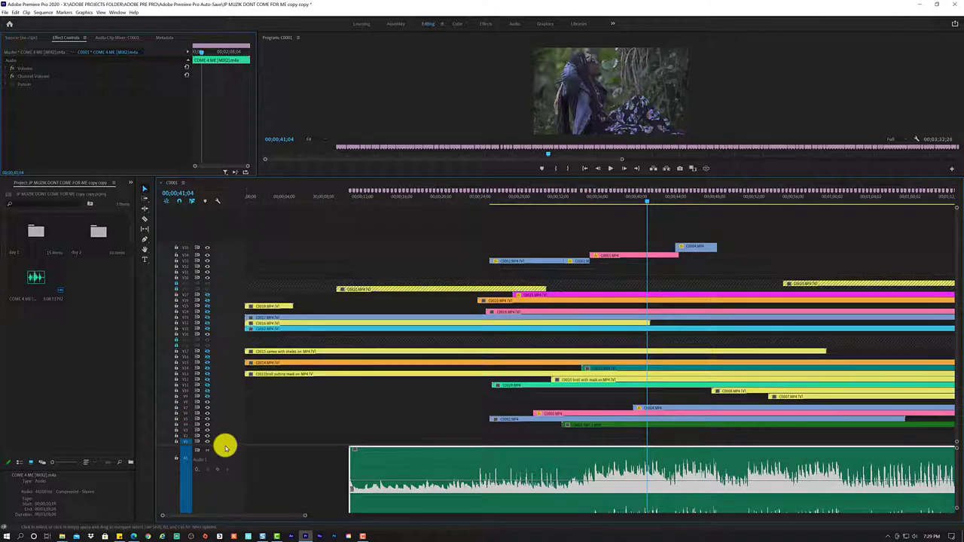
Copy the green C0001 clip from V1 onto a new top video track starting around 32 seconds.
{"action": "left_click", "coordinate": [668, 426]}
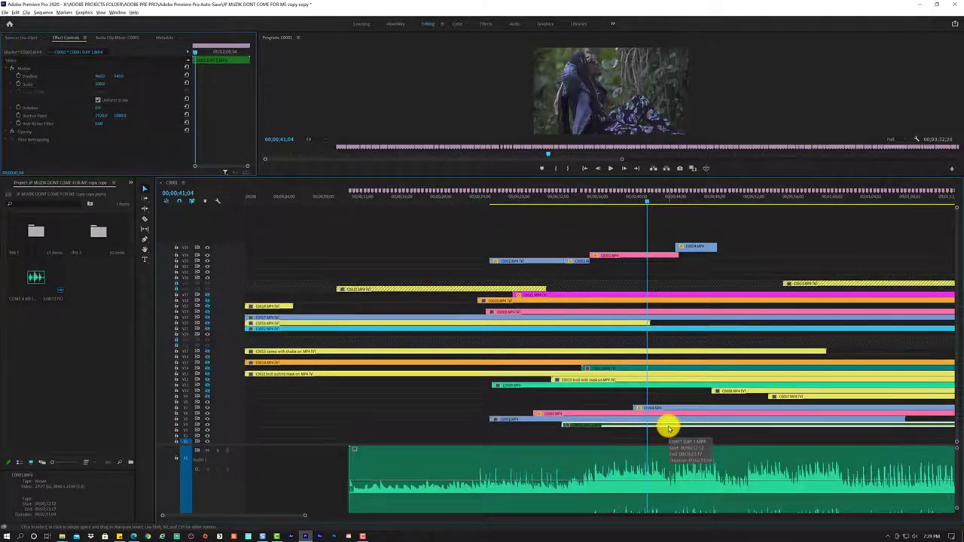
{"action": "left_click_drag", "start_coordinate": [668, 430], "coordinate": [663, 220]}
{"action": "left_click", "coordinate": [567, 203]}
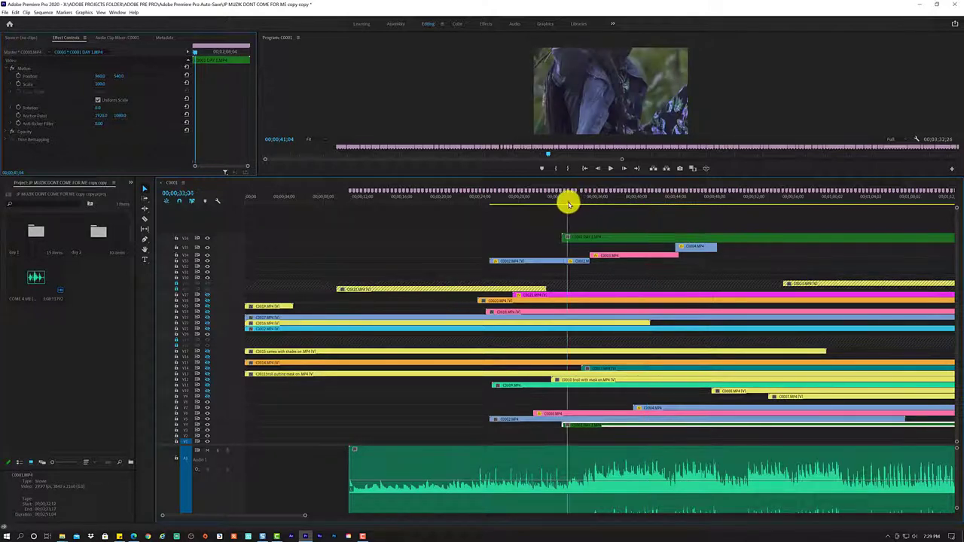
{"action": "left_click", "coordinate": [568, 201]}
{"action": "left_click", "coordinate": [603, 235]}
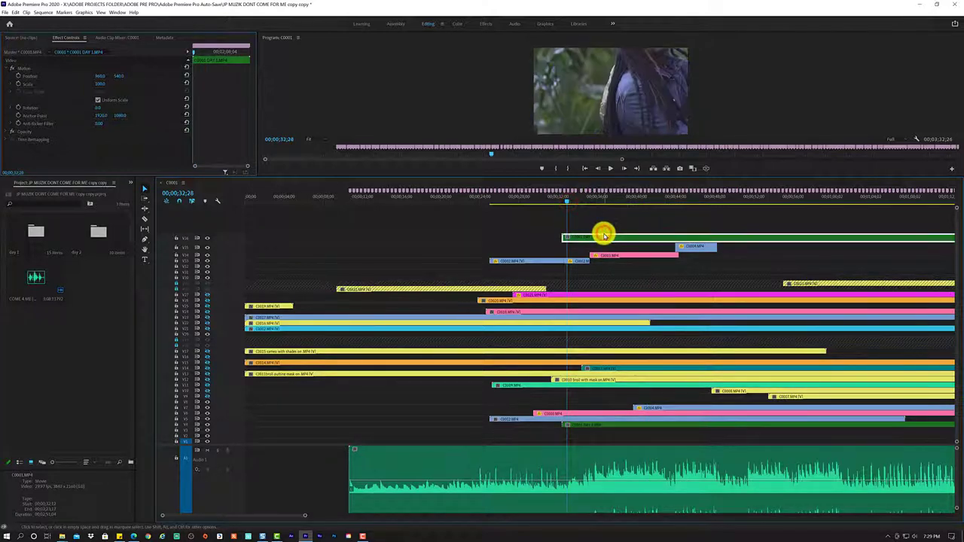
{"action": "left_click", "coordinate": [101, 85]}
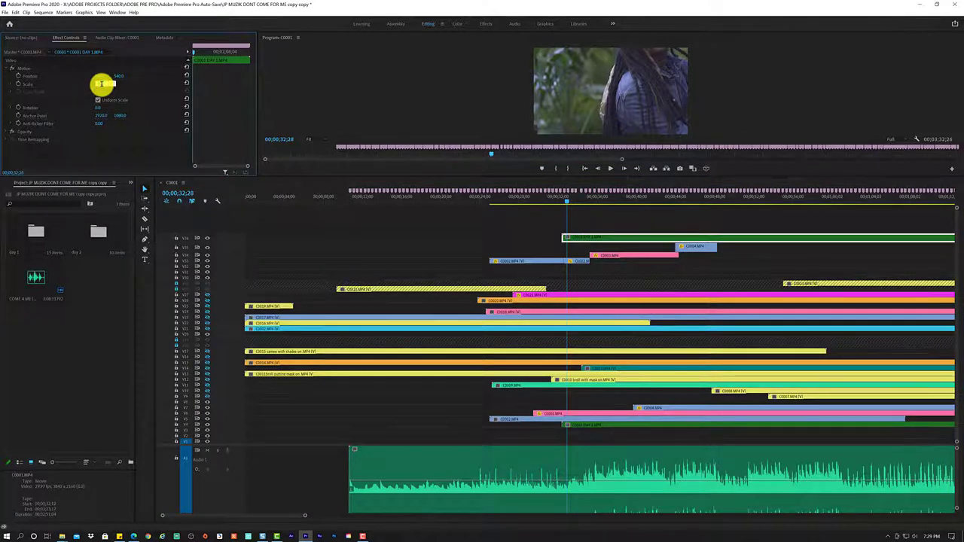
Rescale and reposition the top C0001 copy to frame the man, previewing from 31;00.
{"action": "key", "text": "Return"}
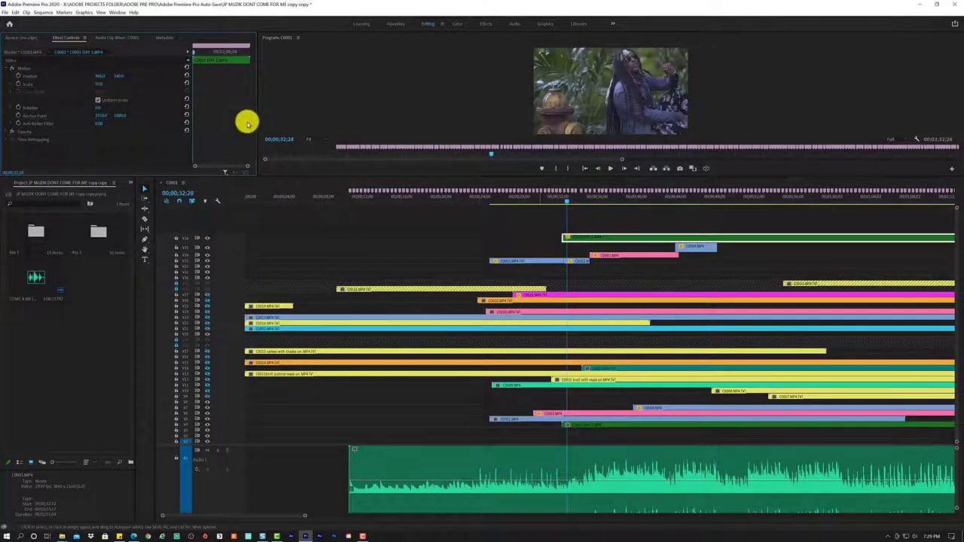
{"action": "left_click", "coordinate": [555, 199]}
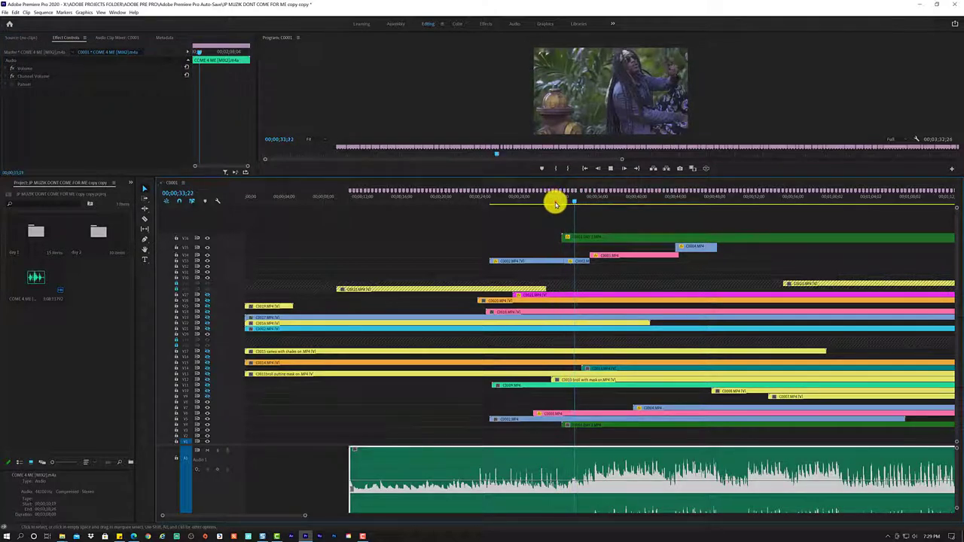
{"action": "left_click", "coordinate": [549, 200]}
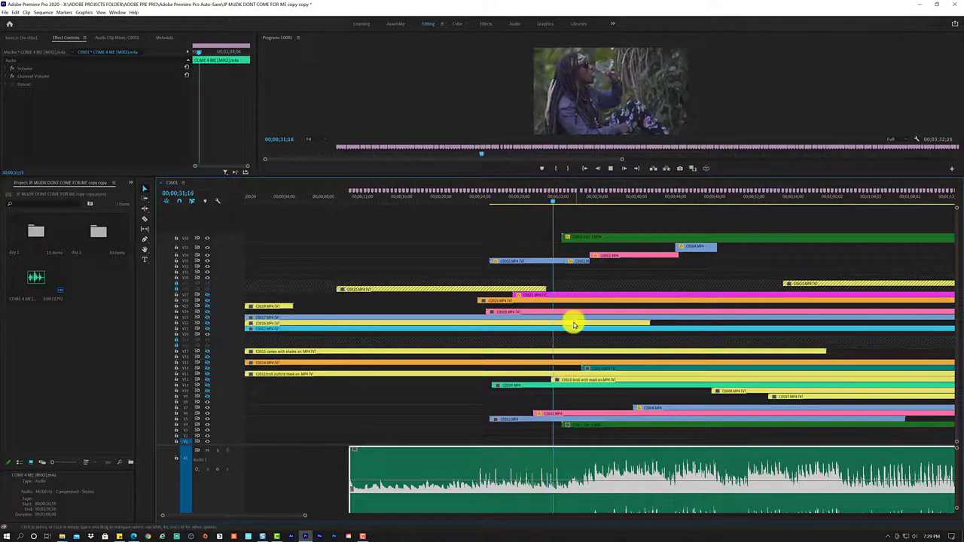
{"action": "left_click", "coordinate": [577, 243]}
{"action": "left_click", "coordinate": [578, 241]}
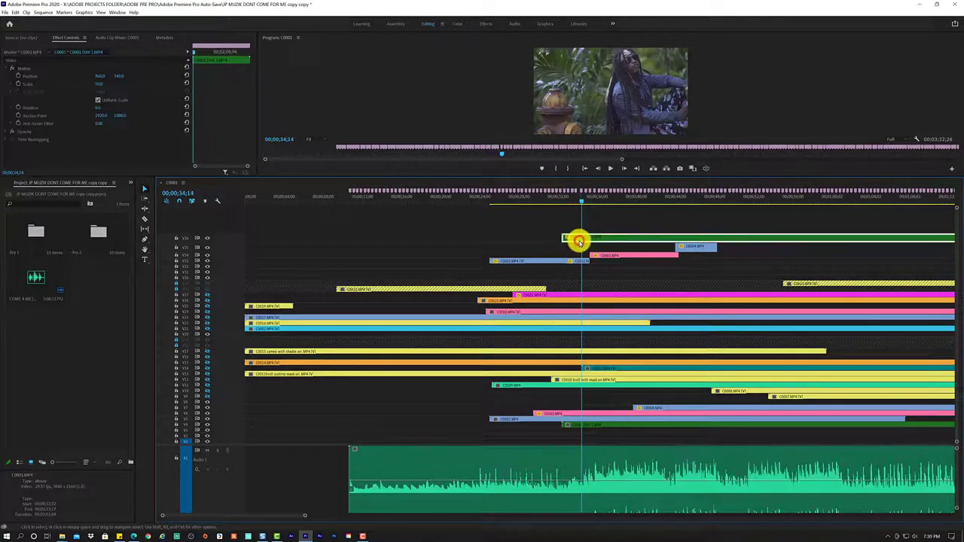
{"action": "left_click_drag", "start_coordinate": [102, 85], "coordinate": [100, 81]}
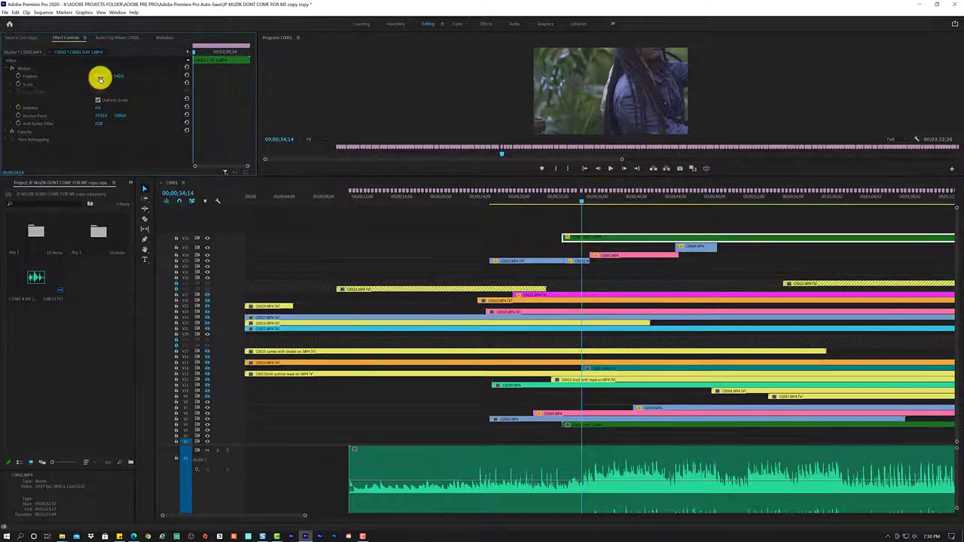
{"action": "mouse_move", "coordinate": [101, 79]}
{"action": "left_mouse_down"}
{"action": "mouse_move", "coordinate": [79, 83]}
{"action": "mouse_move", "coordinate": [105, 76]}
{"action": "mouse_move", "coordinate": [90, 122]}
{"action": "left_mouse_up"}
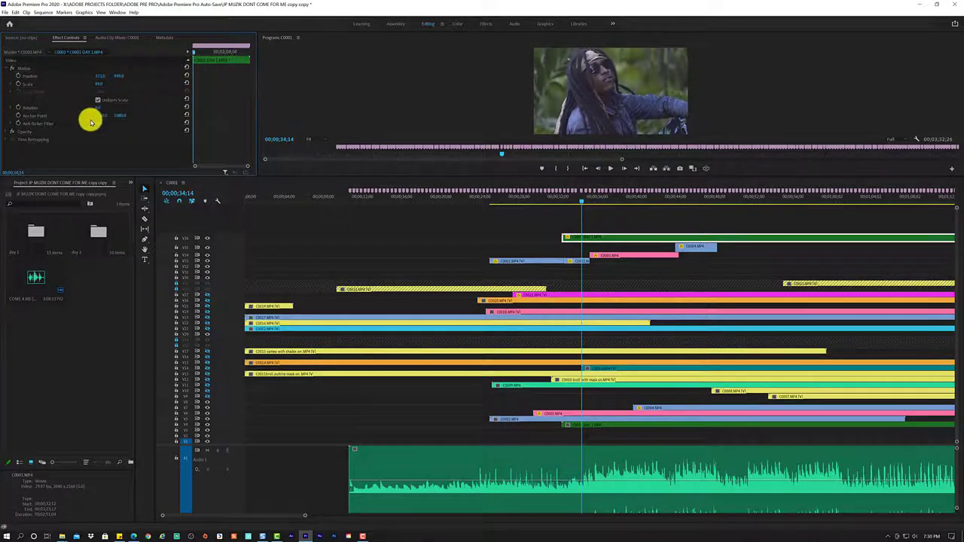
{"action": "left_click_drag", "start_coordinate": [91, 121], "coordinate": [101, 81]}
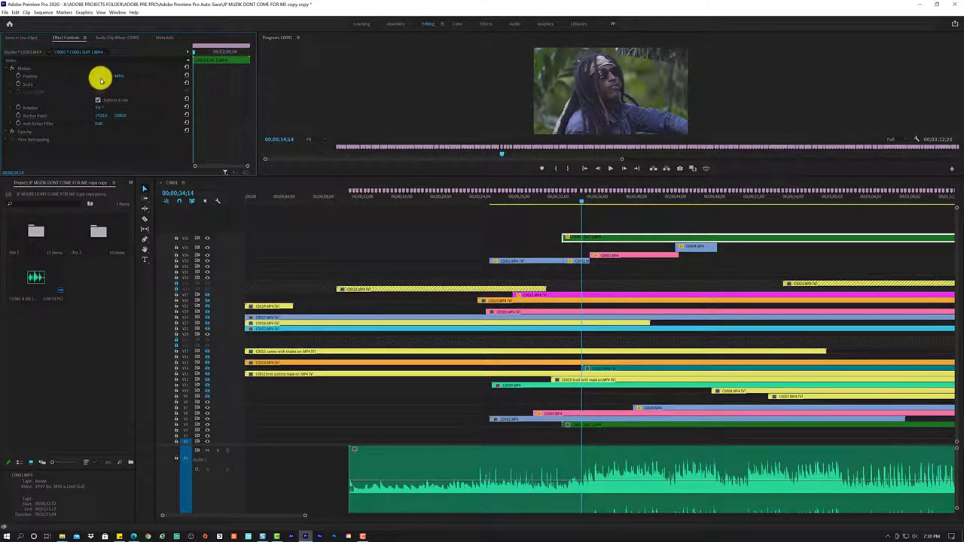
{"action": "mouse_move", "coordinate": [101, 78]}
{"action": "left_mouse_down"}
{"action": "mouse_move", "coordinate": [133, 72]}
{"action": "mouse_move", "coordinate": [21, 75]}
{"action": "left_mouse_up"}
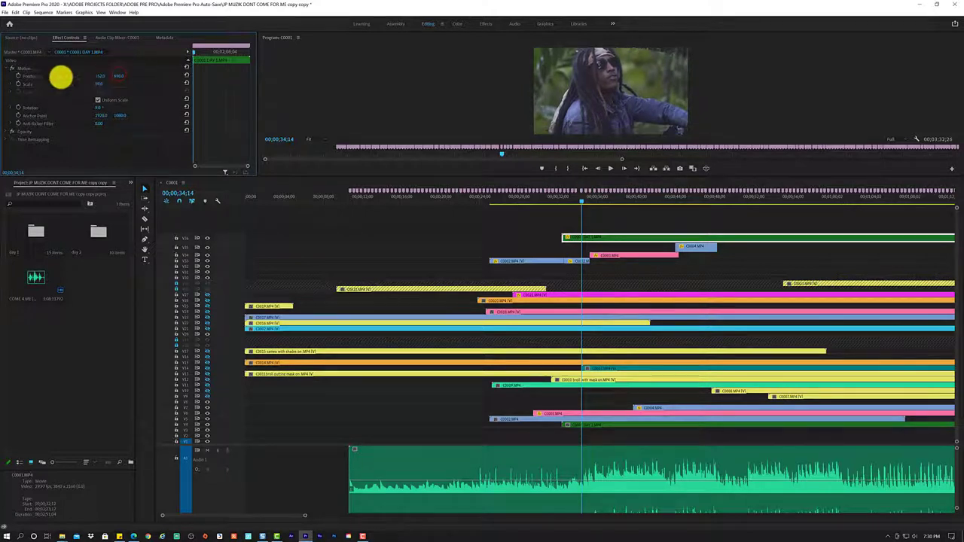
Add Scale, Position and Rotation keyframes to the copy and move the playhead later.
{"action": "left_click", "coordinate": [18, 83]}
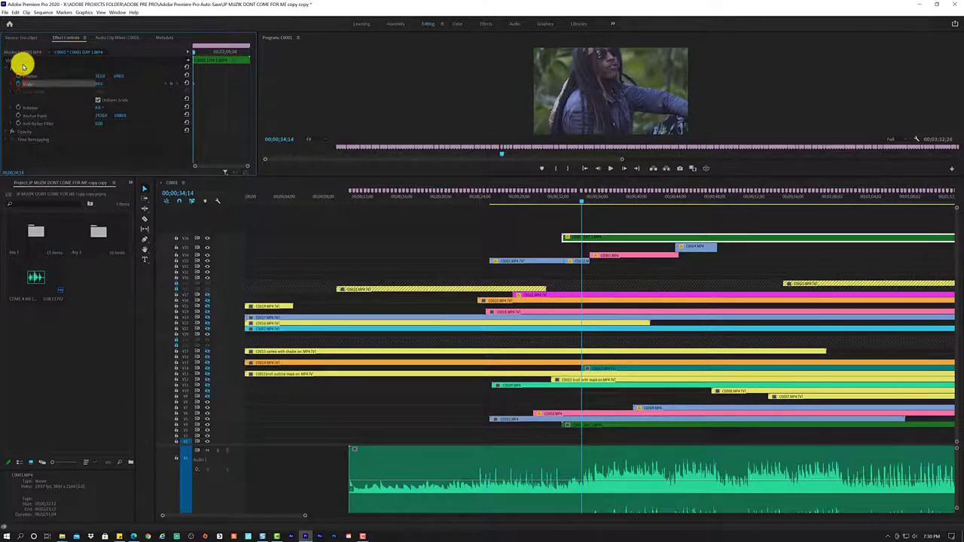
{"action": "left_click", "coordinate": [19, 75]}
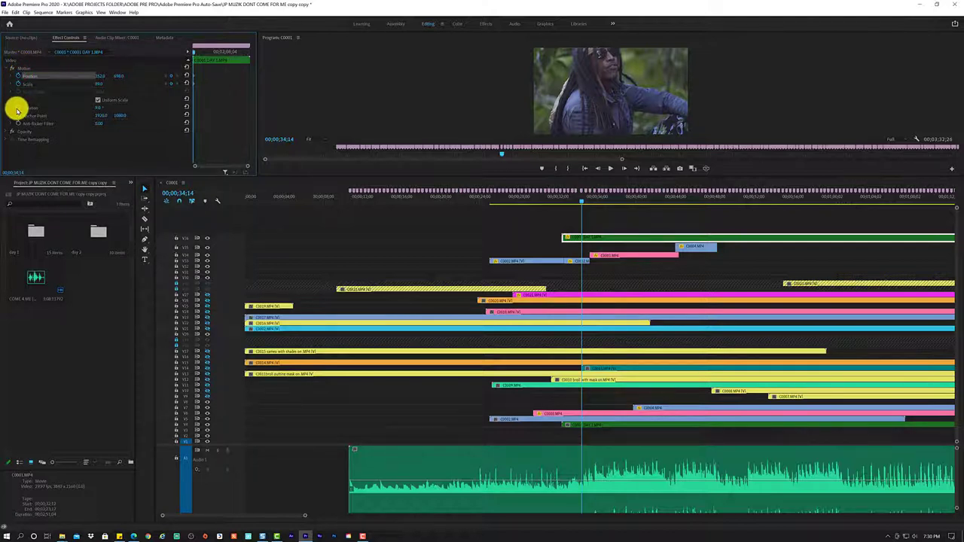
{"action": "left_click", "coordinate": [17, 108]}
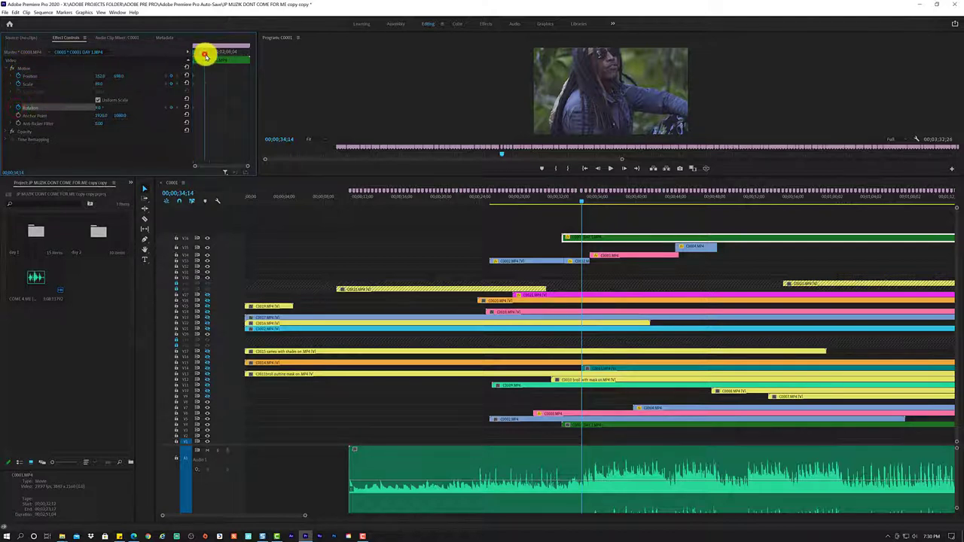
{"action": "left_click_drag", "start_coordinate": [204, 55], "coordinate": [213, 51]}
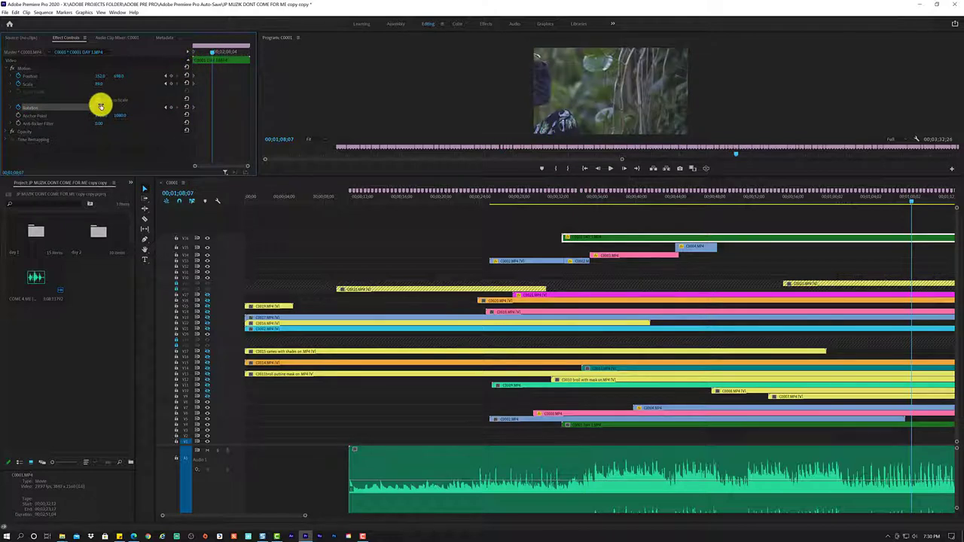
At 00;01;31;21, give the top C0001 copy Scale 50, Rotation 0 and Position 960, 540.
{"action": "left_click", "coordinate": [100, 106]}
{"action": "key", "text": "Down"}
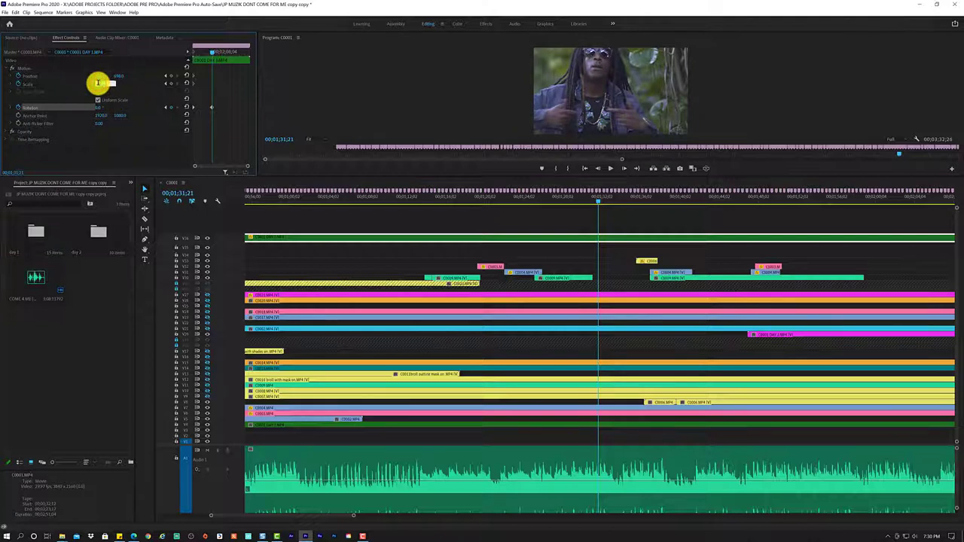
{"action": "key", "text": "Return"}
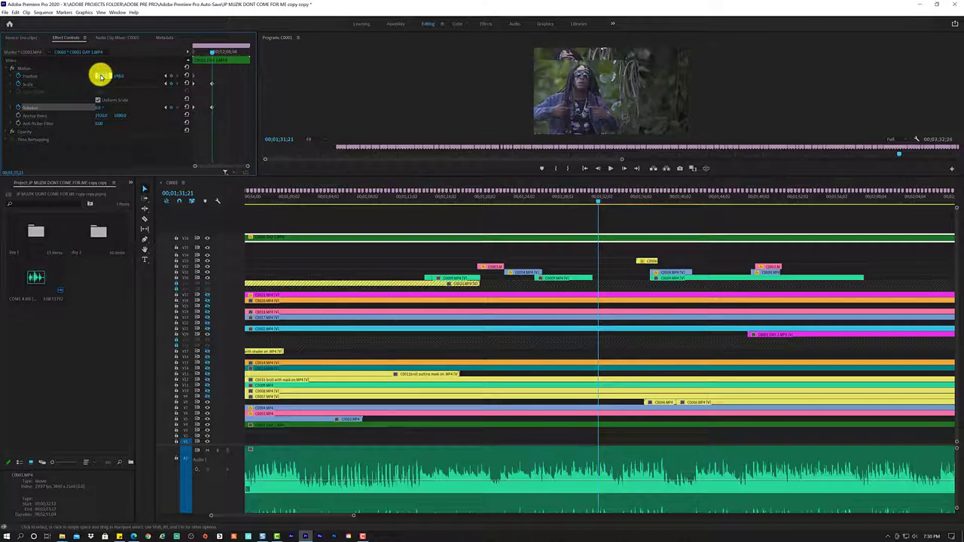
{"action": "left_click", "coordinate": [102, 76]}
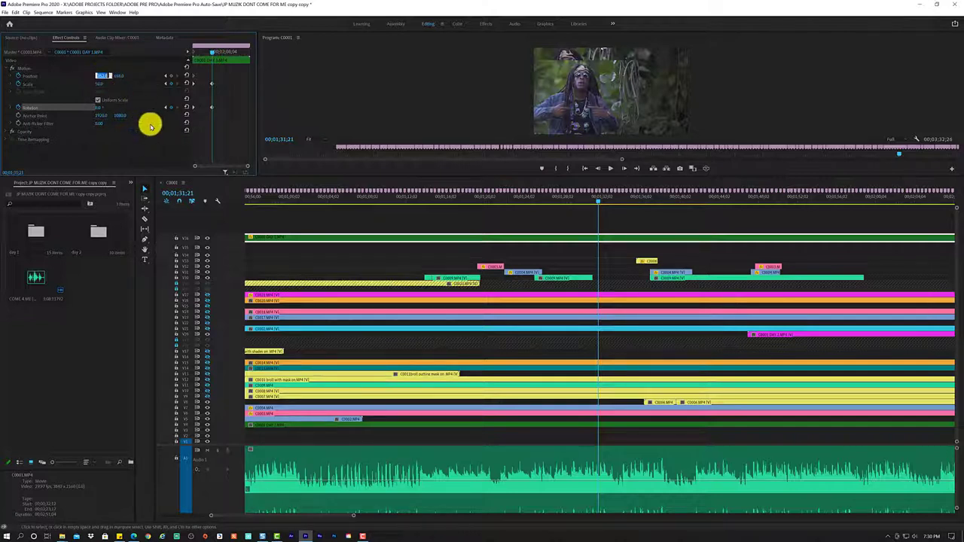
{"action": "left_click", "coordinate": [450, 426]}
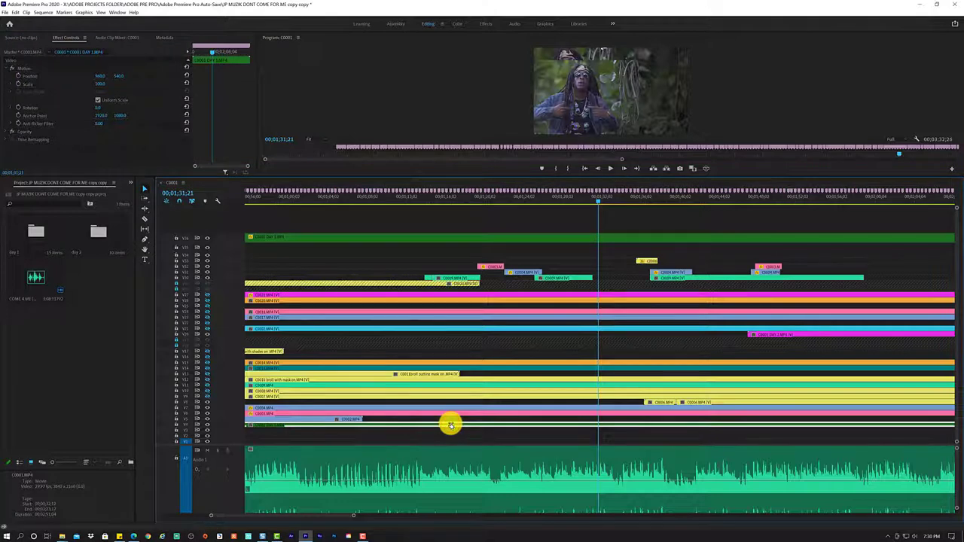
{"action": "left_click", "coordinate": [447, 235]}
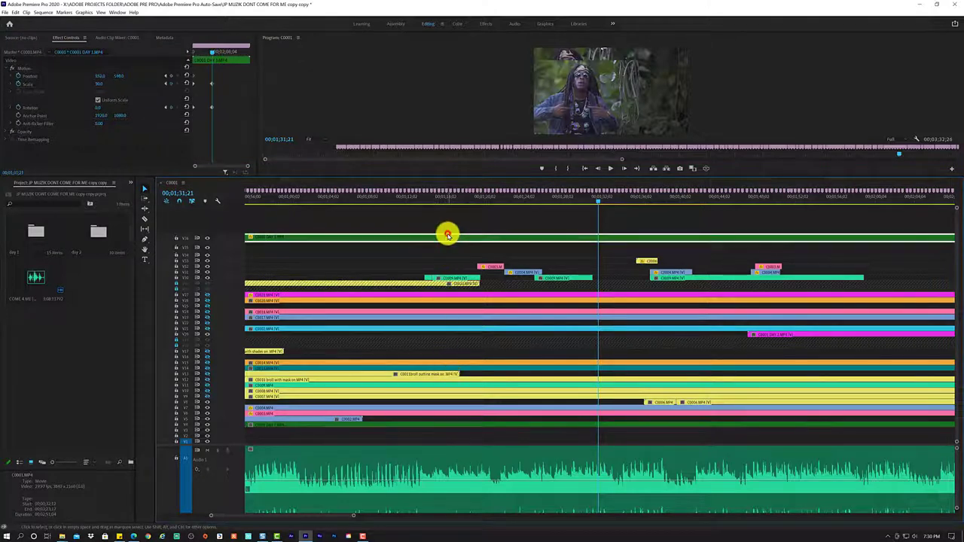
{"action": "left_click", "coordinate": [102, 75]}
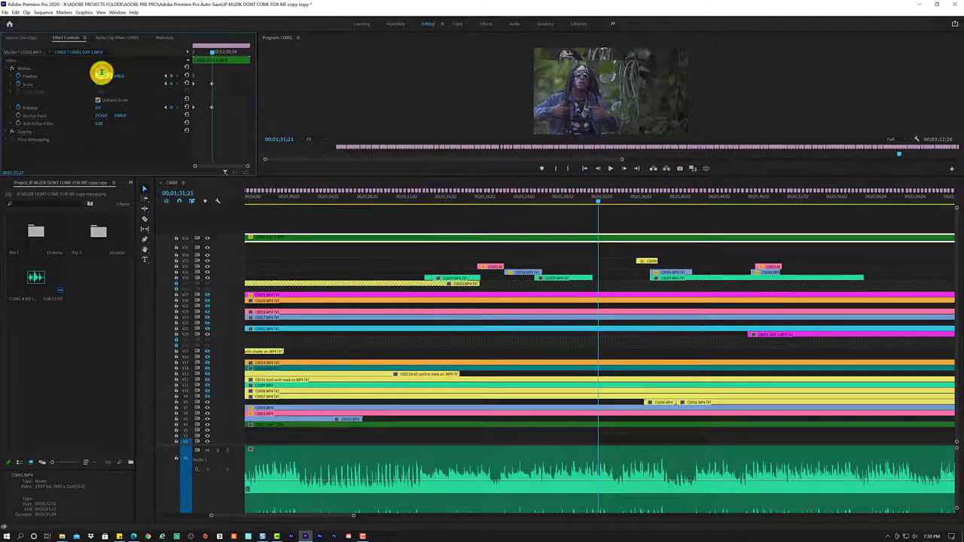
{"action": "left_click", "coordinate": [102, 74]}
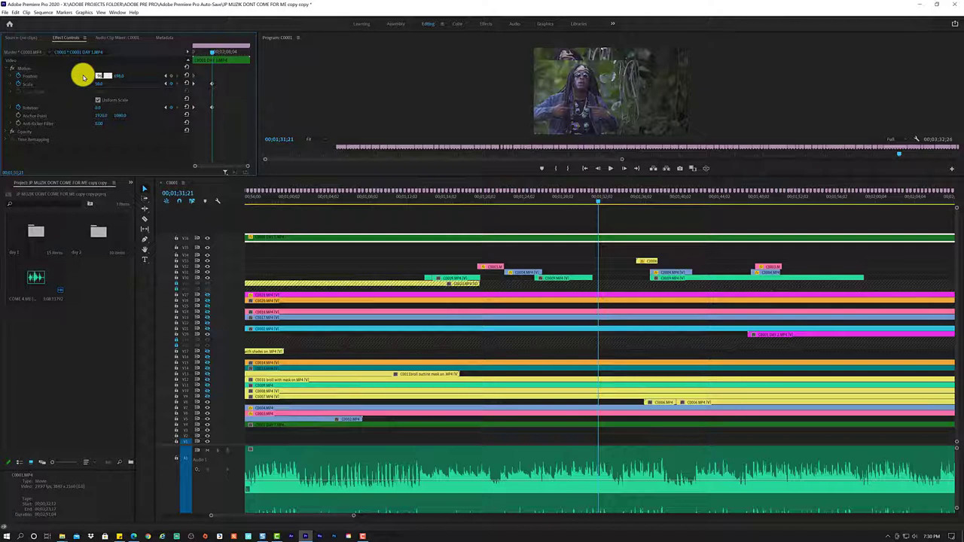
{"action": "key", "text": "Tab"}
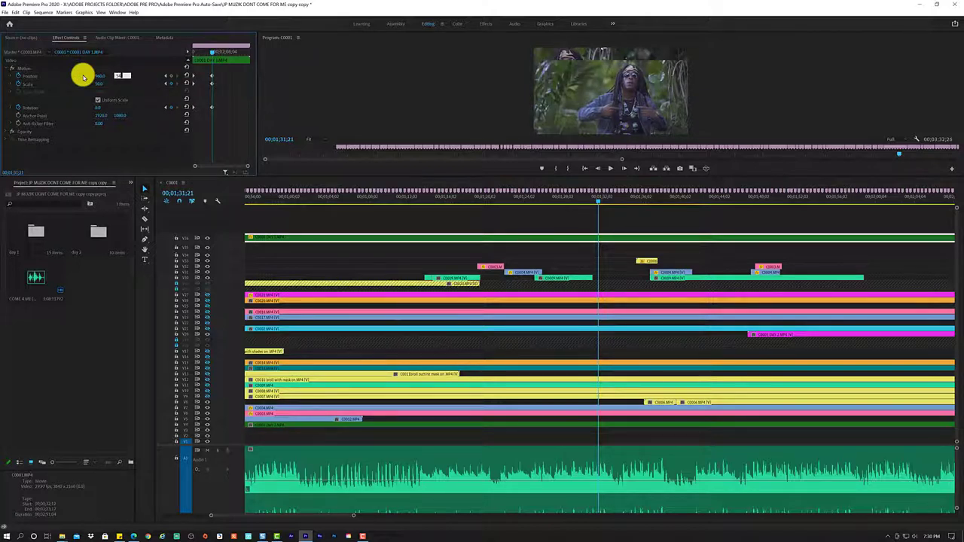
{"action": "type", "text": "540"}
{"action": "left_click", "coordinate": [113, 162]}
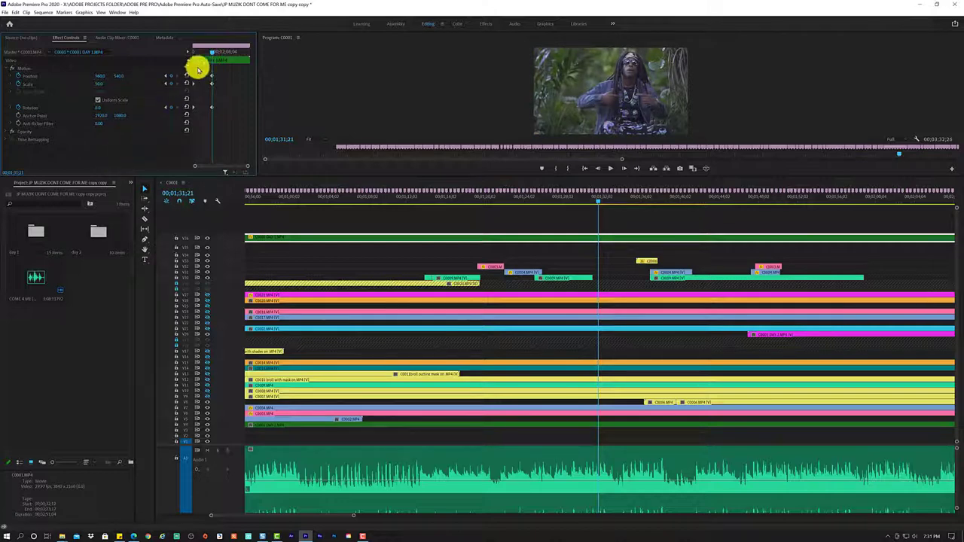
{"action": "left_click_drag", "start_coordinate": [210, 53], "coordinate": [173, 58]}
Select the copy's motion keyframes and drag them earlier, toward the clip start near 33 seconds.
{"action": "key", "text": "space"}
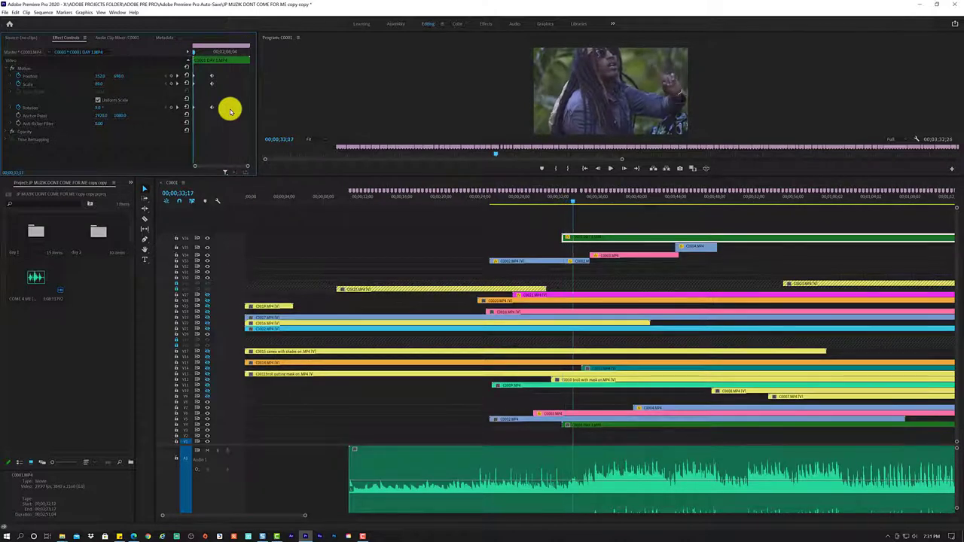
{"action": "key", "text": "space"}
{"action": "left_click_drag", "start_coordinate": [230, 109], "coordinate": [205, 73]}
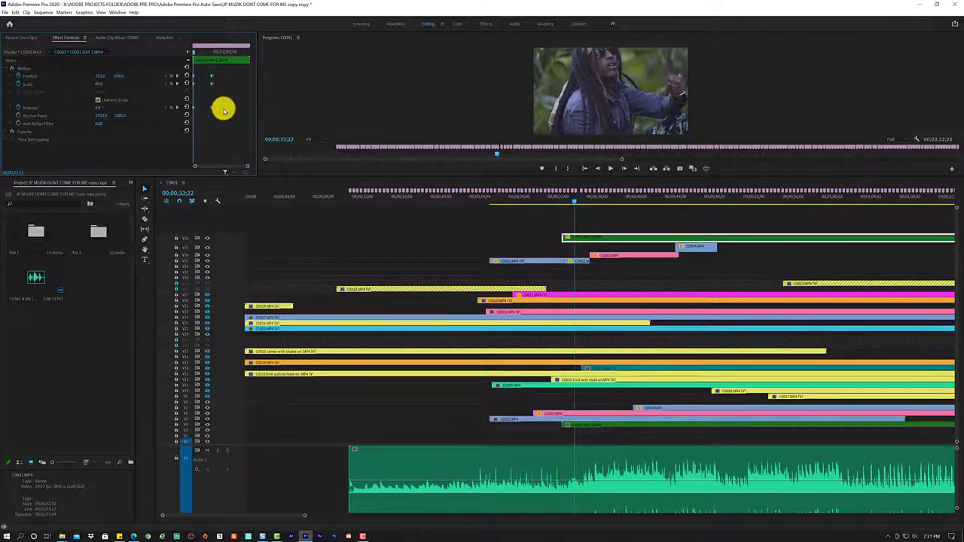
{"action": "left_click_drag", "start_coordinate": [248, 166], "coordinate": [248, 166]}
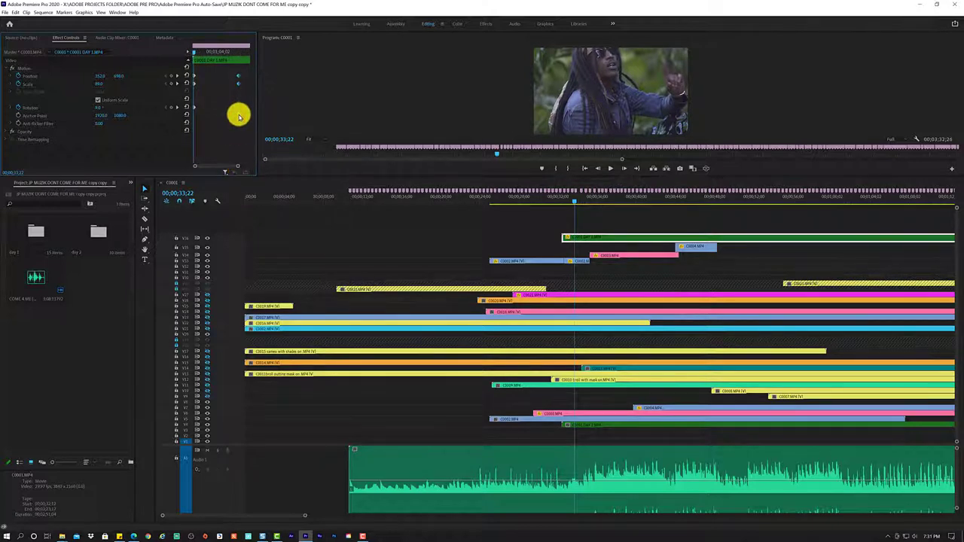
{"action": "left_click_drag", "start_coordinate": [238, 110], "coordinate": [200, 114]}
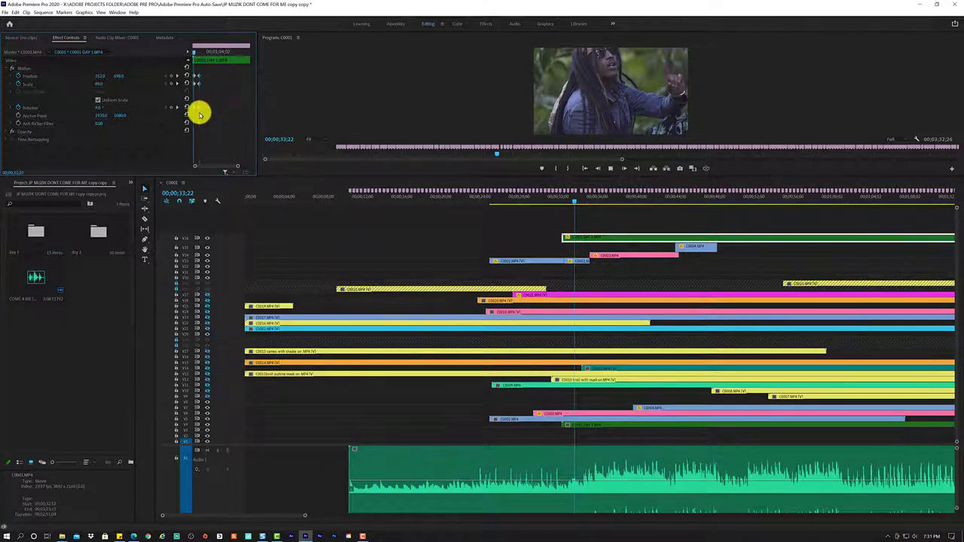
{"action": "key", "text": "space"}
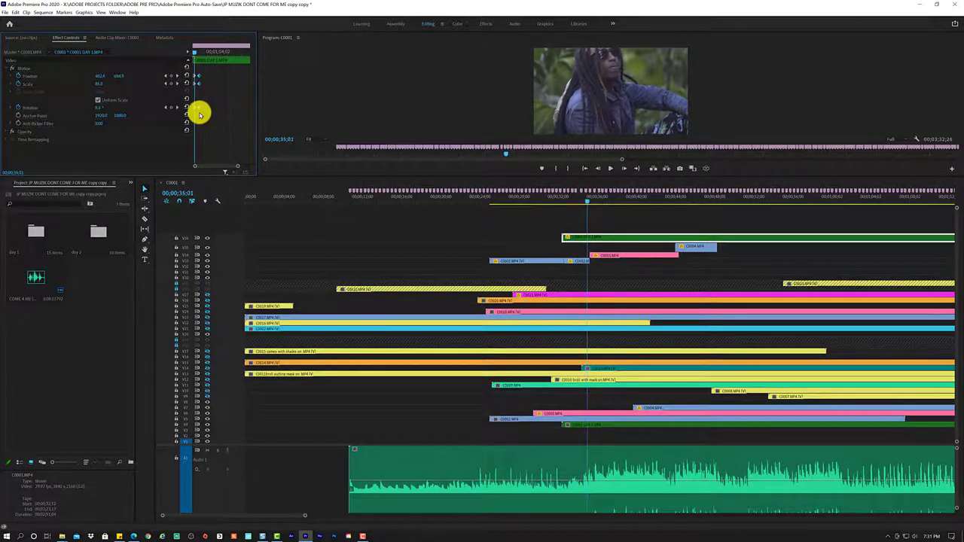
{"action": "key", "text": "space"}
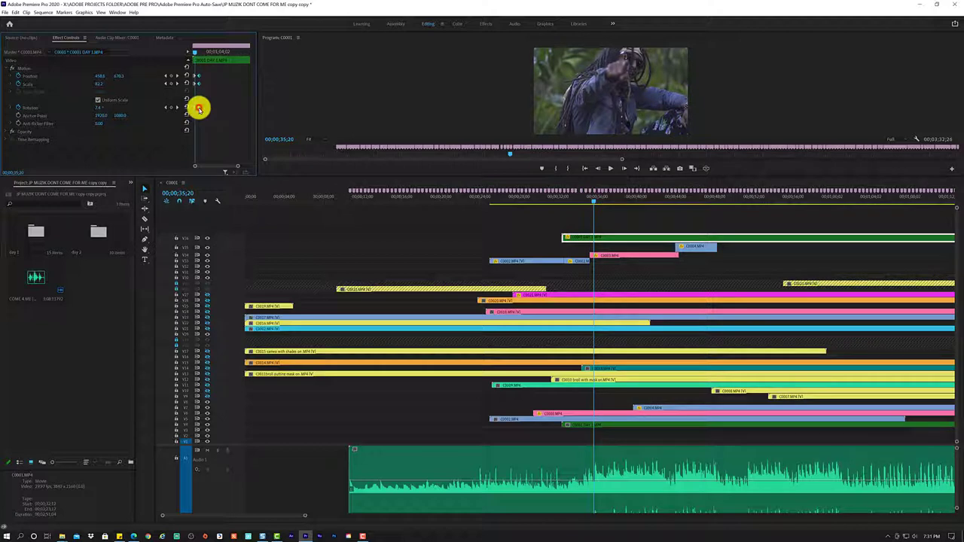
{"action": "left_click_drag", "start_coordinate": [199, 110], "coordinate": [199, 111]}
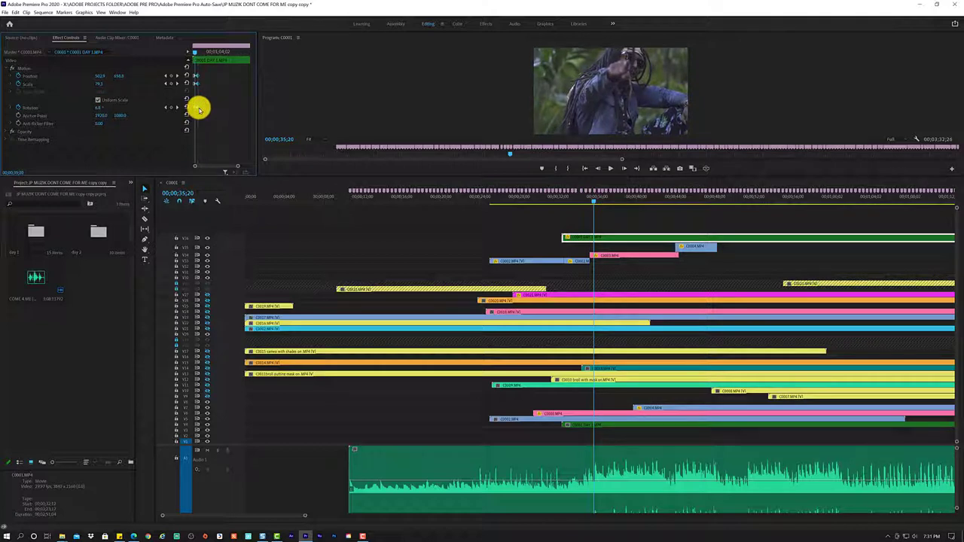
{"action": "mouse_move", "coordinate": [198, 110]}
{"action": "left_mouse_down"}
{"action": "mouse_move", "coordinate": [199, 64]}
{"action": "mouse_move", "coordinate": [189, 95]}
{"action": "left_mouse_up"}
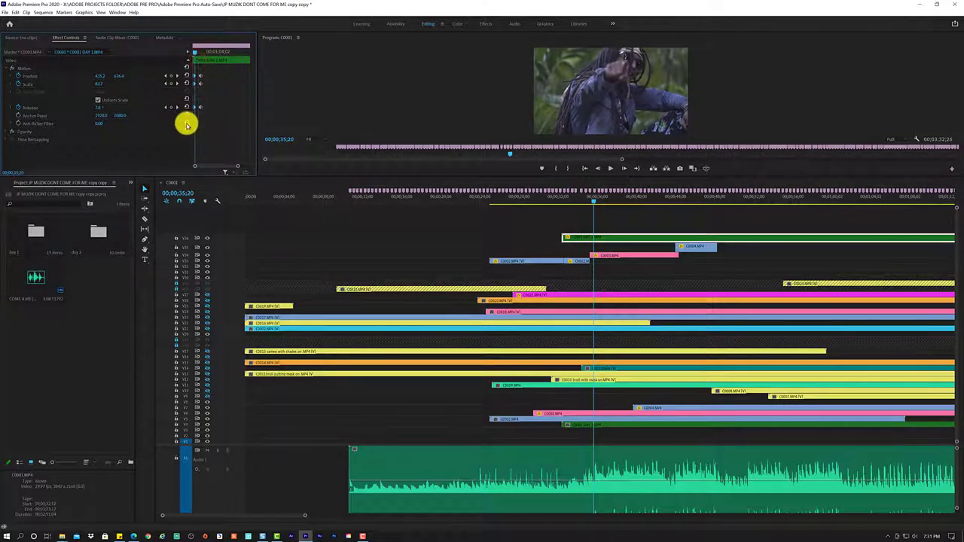
{"action": "left_click_drag", "start_coordinate": [194, 107], "coordinate": [192, 107]}
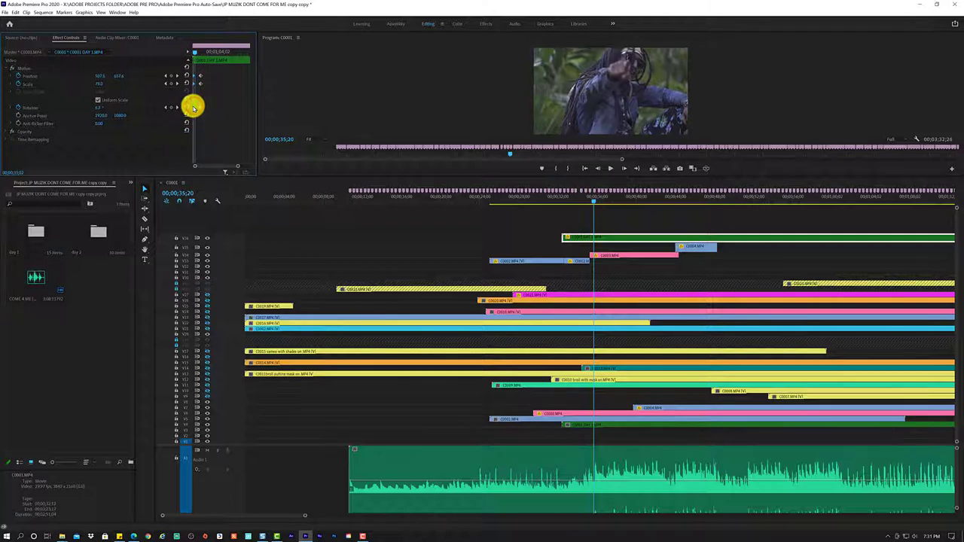
Preview the retimed move from 00;00;32;18 and save the project.
{"action": "left_click_drag", "start_coordinate": [194, 48], "coordinate": [179, 54]}
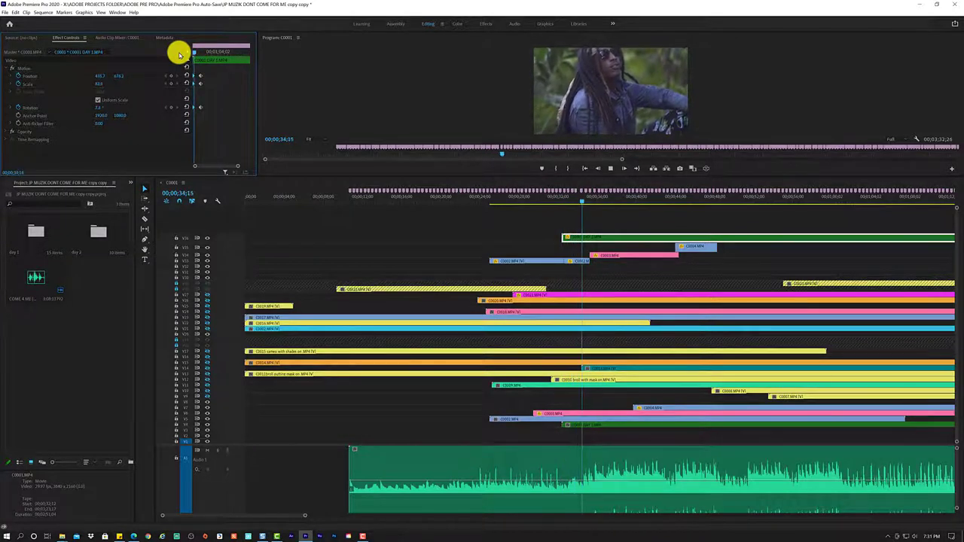
{"action": "key", "text": "space"}
{"action": "left_click_drag", "start_coordinate": [237, 168], "coordinate": [244, 166]}
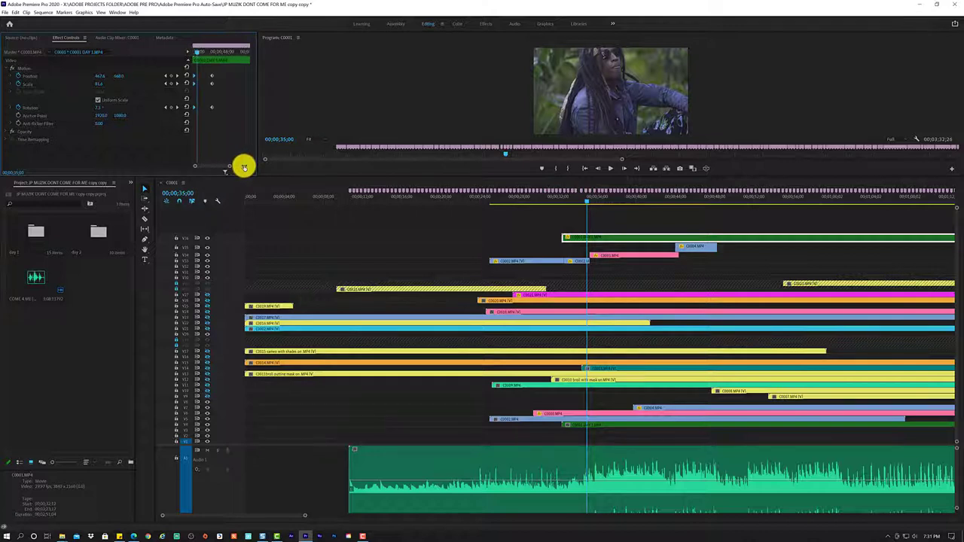
{"action": "key", "text": "ctrl+s"}
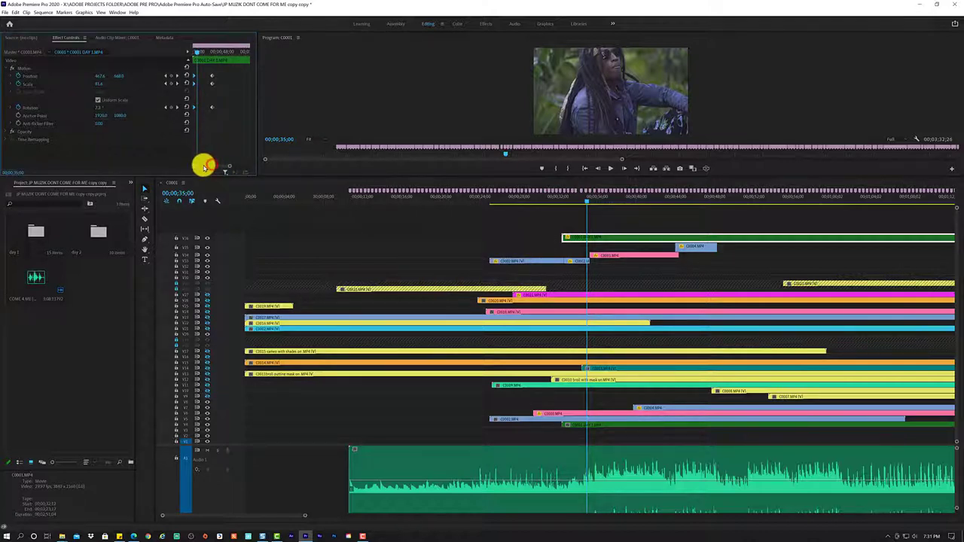
{"action": "left_click_drag", "start_coordinate": [196, 166], "coordinate": [194, 162]}
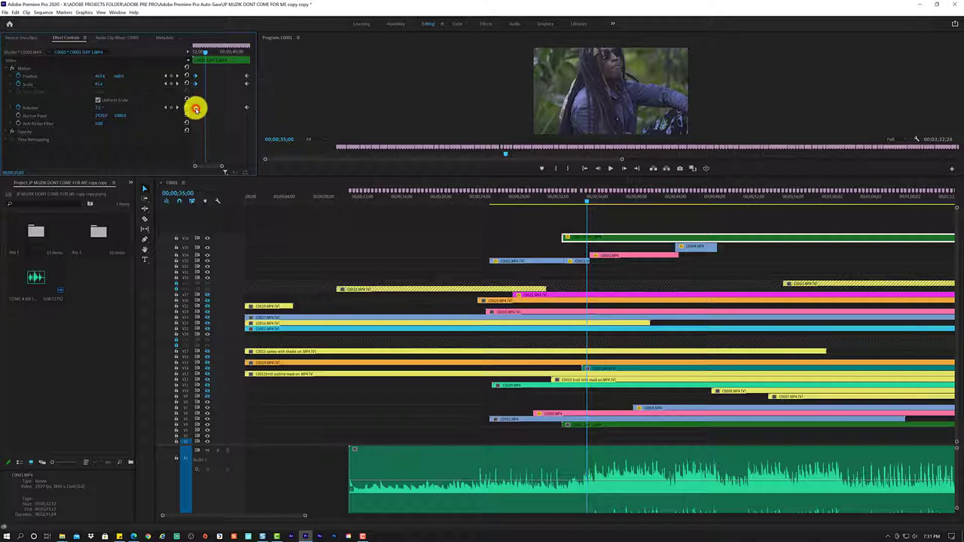
{"action": "mouse_move", "coordinate": [195, 109]}
{"action": "left_mouse_down"}
{"action": "mouse_move", "coordinate": [206, 53]}
{"action": "mouse_move", "coordinate": [178, 54]}
{"action": "left_mouse_up"}
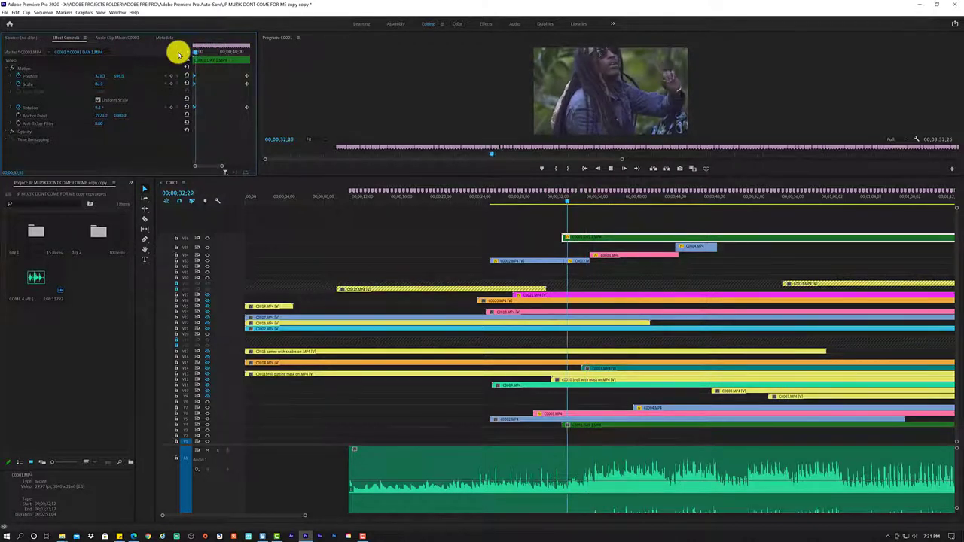
Shift the green clip's Position, Scale and Rotation keyframes earlier and preview the motion.
{"action": "key", "text": "space"}
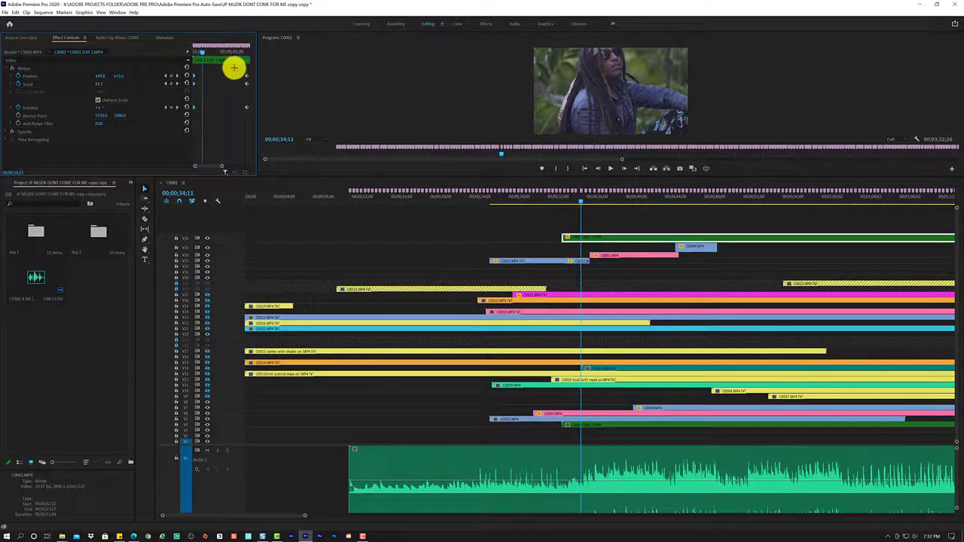
{"action": "left_click", "coordinate": [234, 69]}
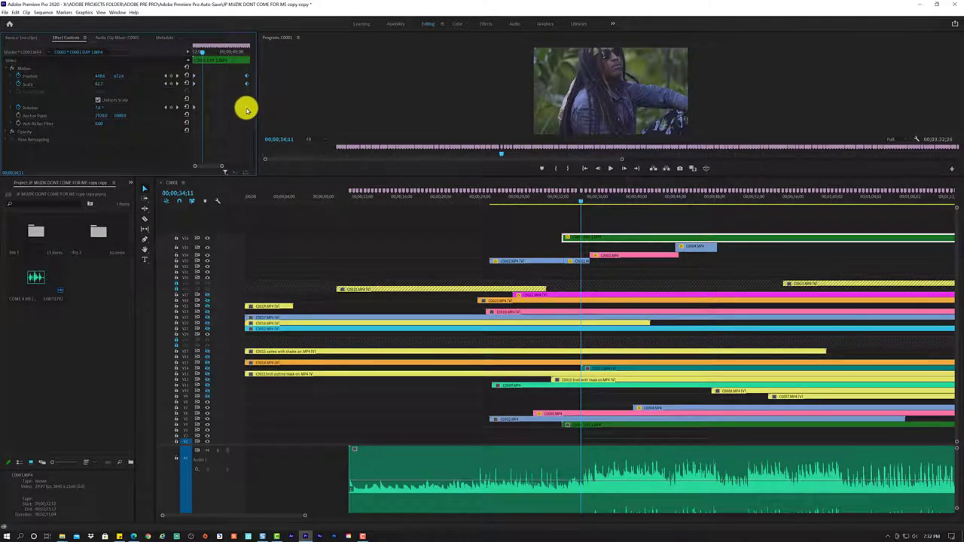
{"action": "left_click_drag", "start_coordinate": [246, 109], "coordinate": [210, 107]}
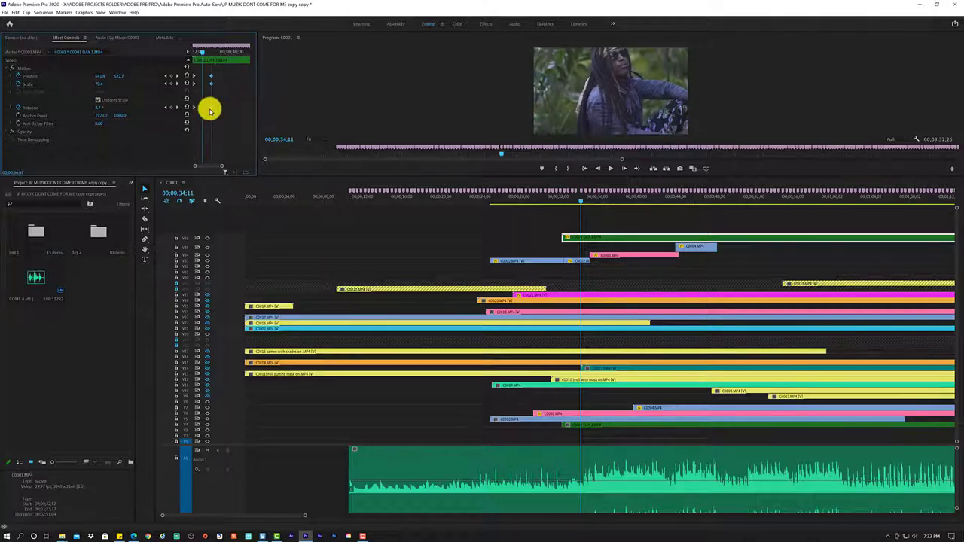
{"action": "left_click_drag", "start_coordinate": [204, 57], "coordinate": [183, 52]}
{"action": "key", "text": "space"}
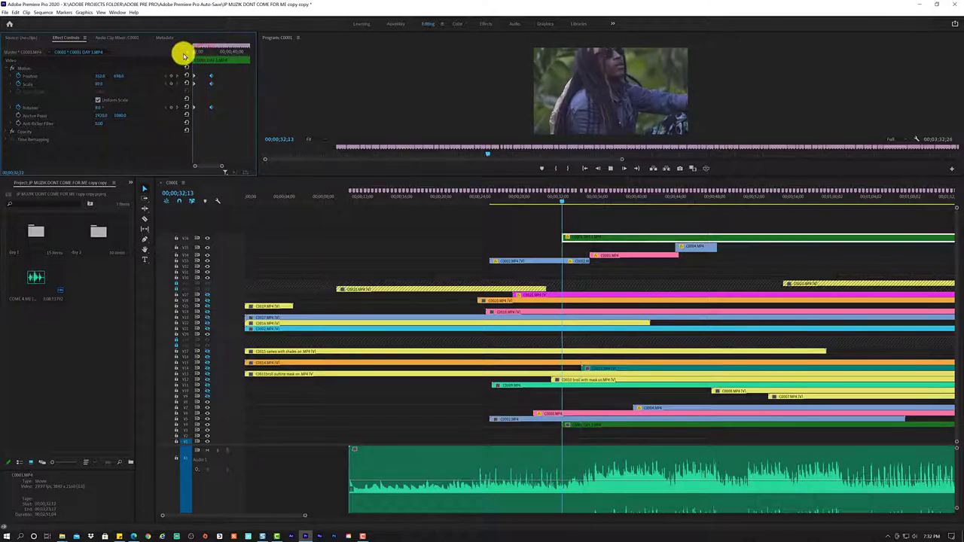
{"action": "key", "text": "space"}
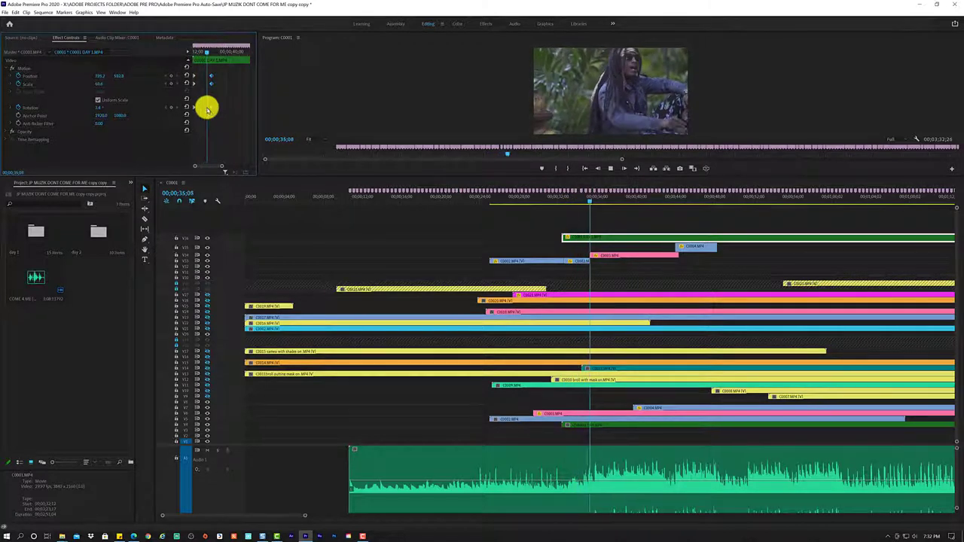
{"action": "key", "text": "space"}
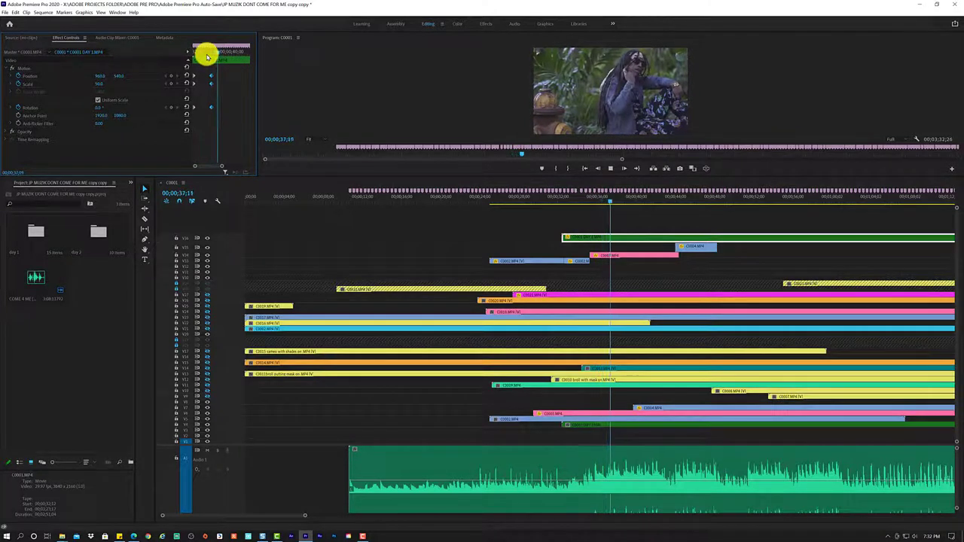
{"action": "key", "text": "space"}
{"action": "key", "text": "space"}
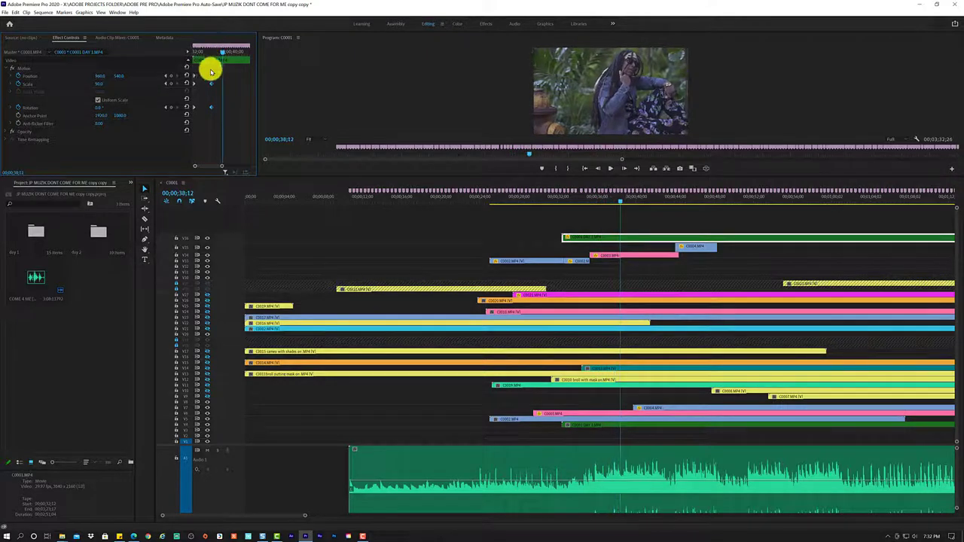
Preview the keyframed animation from the clip start at 32;25 through to 43;19.
{"action": "left_click", "coordinate": [220, 110]}
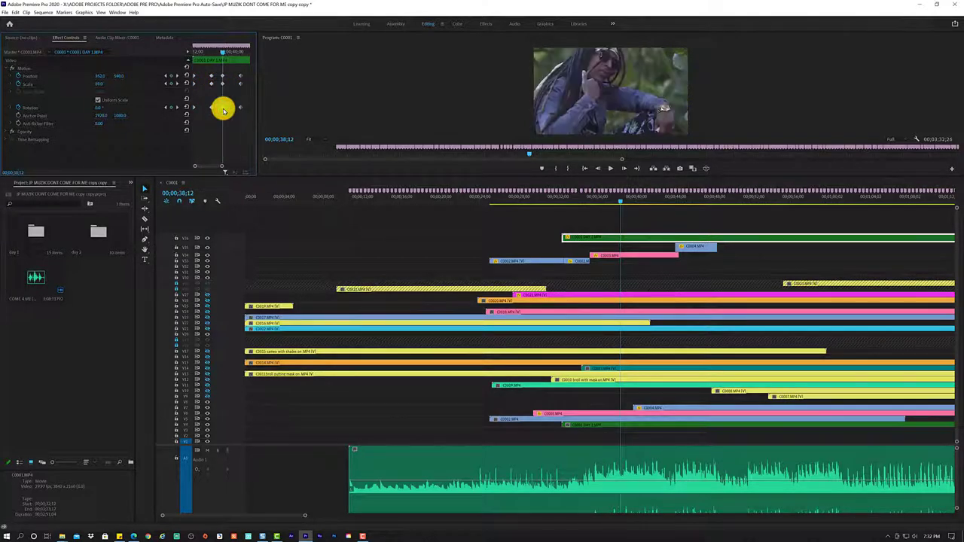
{"action": "left_click_drag", "start_coordinate": [221, 50], "coordinate": [183, 60]}
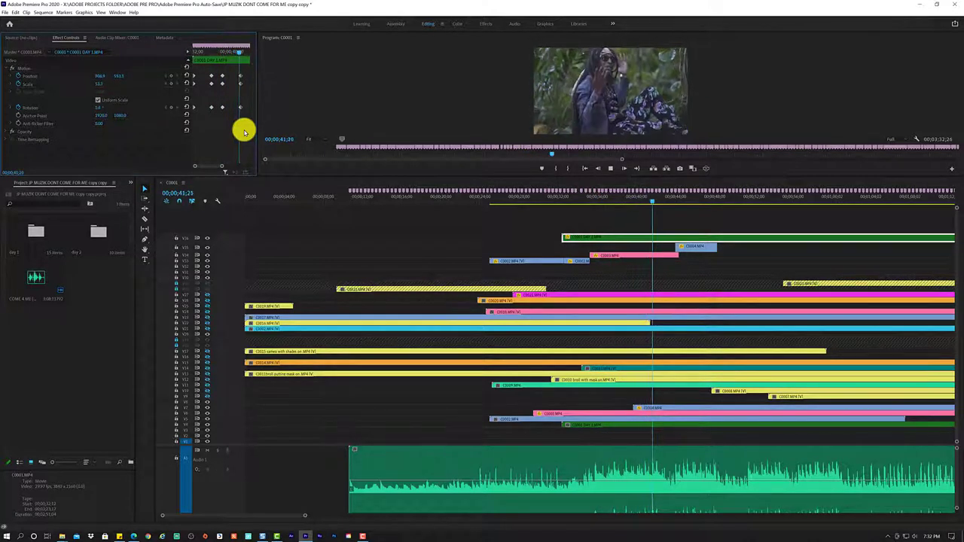
{"action": "key", "text": "space"}
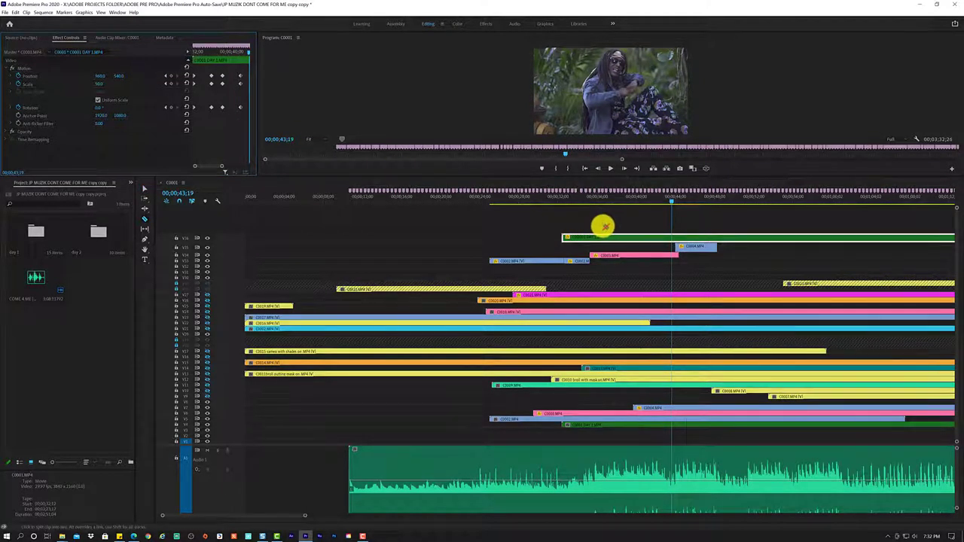
Razor the green V16 clip at 43;19 and trim the first piece shorter, leaving a gap.
{"action": "key", "text": "c"}
{"action": "left_click", "coordinate": [670, 238]}
{"action": "key", "text": "v"}
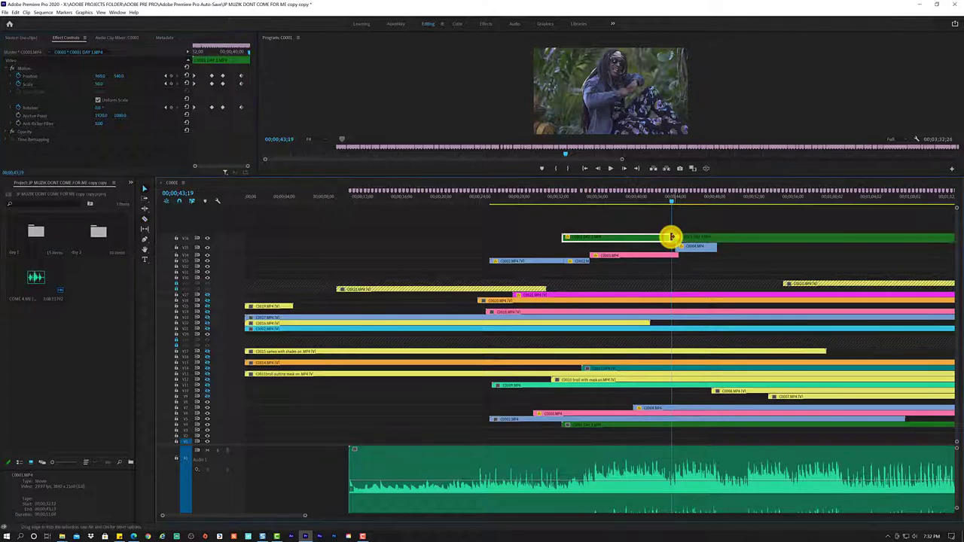
{"action": "mouse_move", "coordinate": [669, 238]}
{"action": "left_mouse_down"}
{"action": "mouse_move", "coordinate": [651, 238]}
{"action": "mouse_move", "coordinate": [719, 237]}
{"action": "left_mouse_up"}
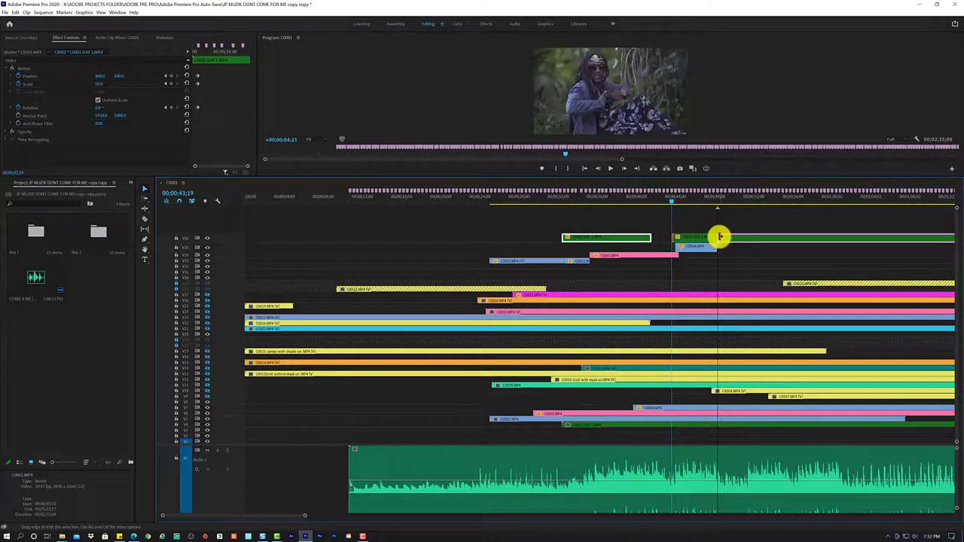
{"action": "left_click", "coordinate": [500, 199]}
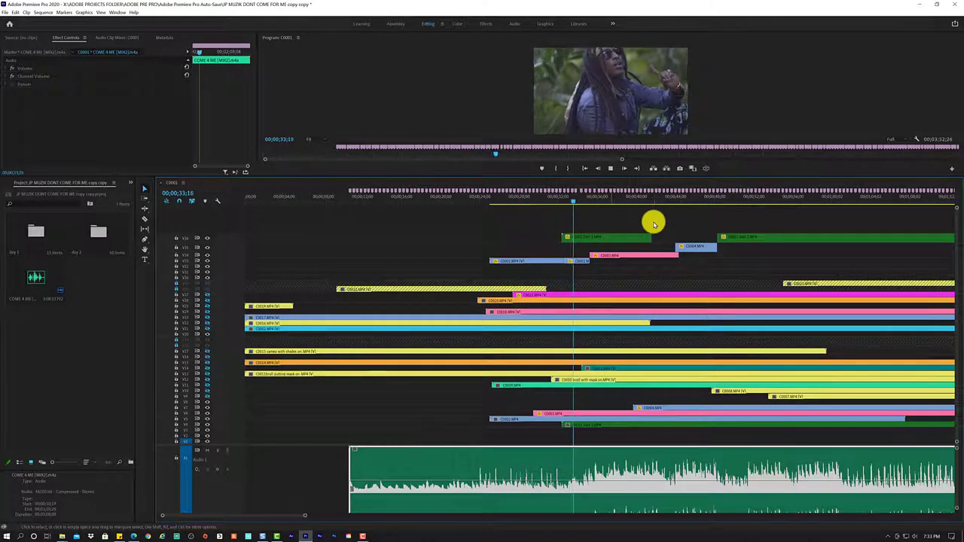
Extend the first green piece's start slightly earlier, then review playback from 31;15 and 24;09.
{"action": "key", "text": "space"}
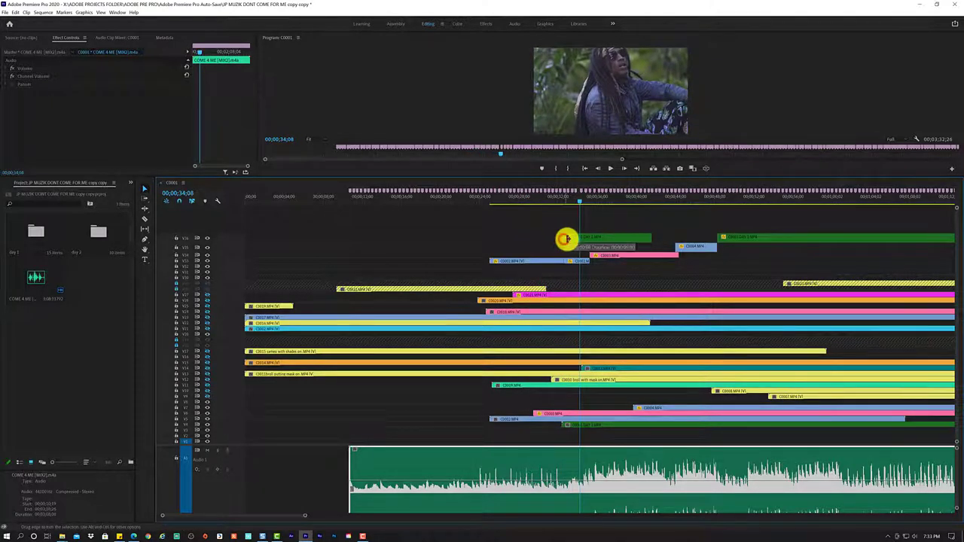
{"action": "left_click_drag", "start_coordinate": [564, 238], "coordinate": [561, 239]}
{"action": "left_click", "coordinate": [553, 202]}
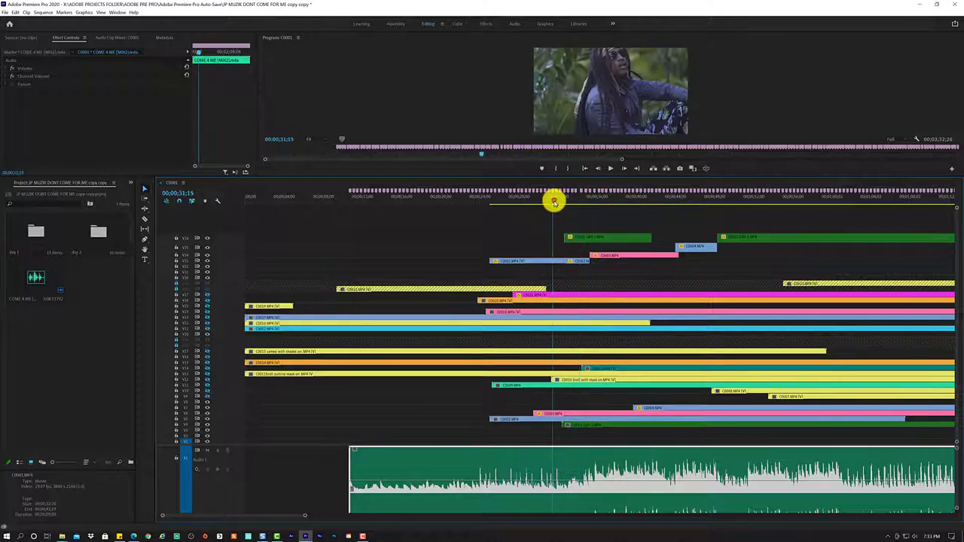
{"action": "key", "text": "space"}
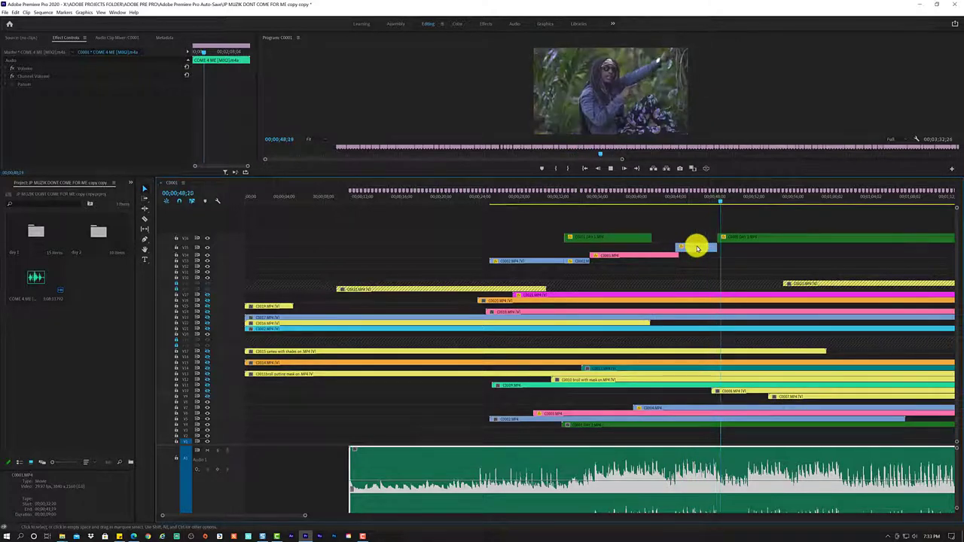
{"action": "key", "text": "space"}
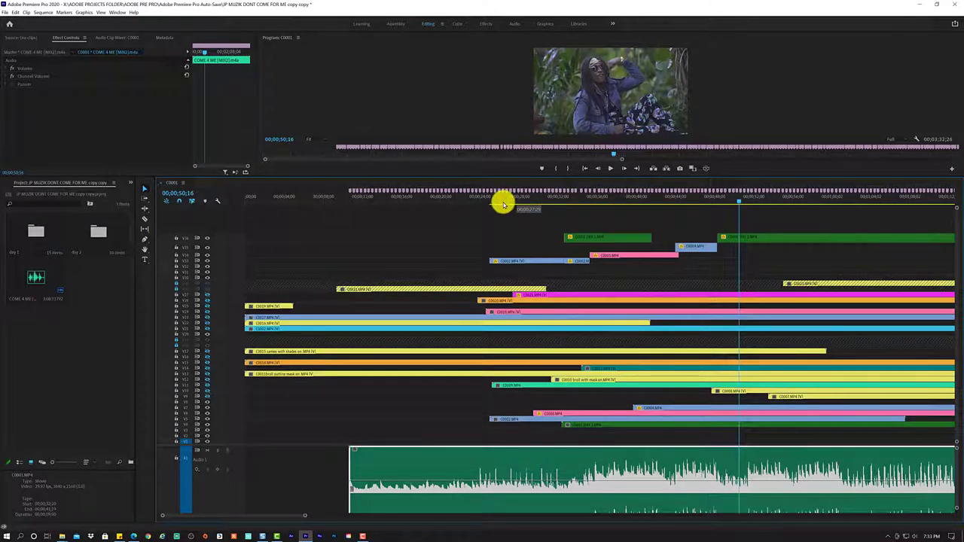
{"action": "left_click", "coordinate": [474, 203]}
{"action": "key", "text": "space"}
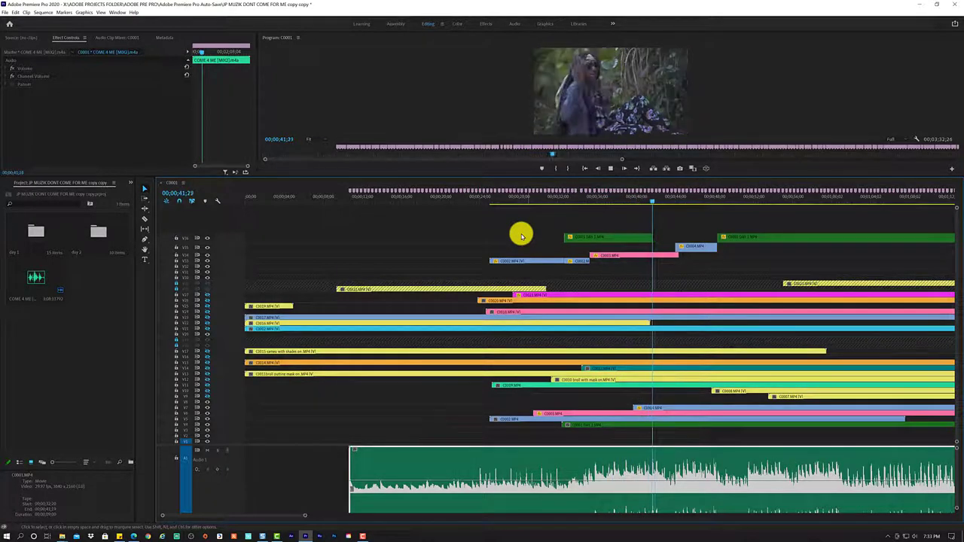
{"action": "key", "text": "space"}
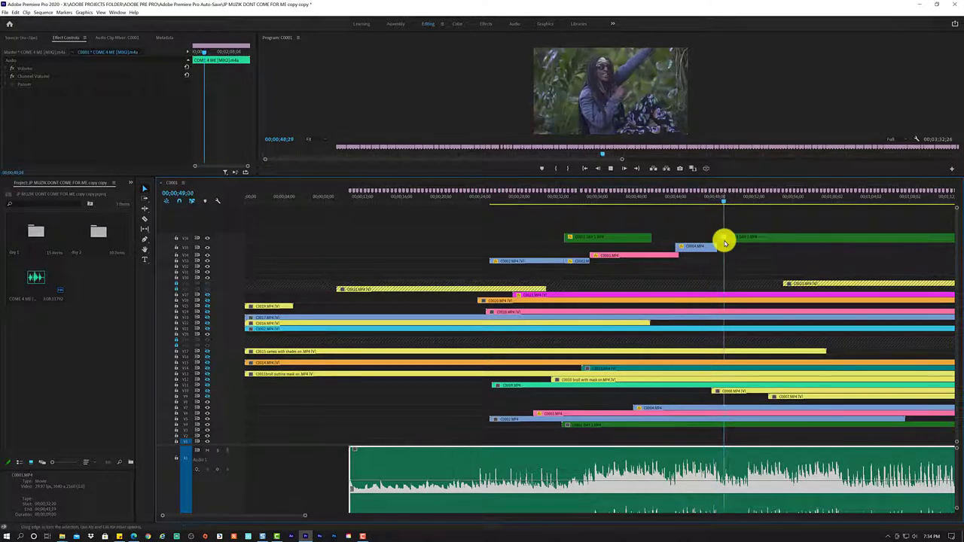
Trim the second green piece to start later and play through the new cut near 48 seconds.
{"action": "key", "text": "space"}
{"action": "left_click_drag", "start_coordinate": [725, 243], "coordinate": [769, 238]}
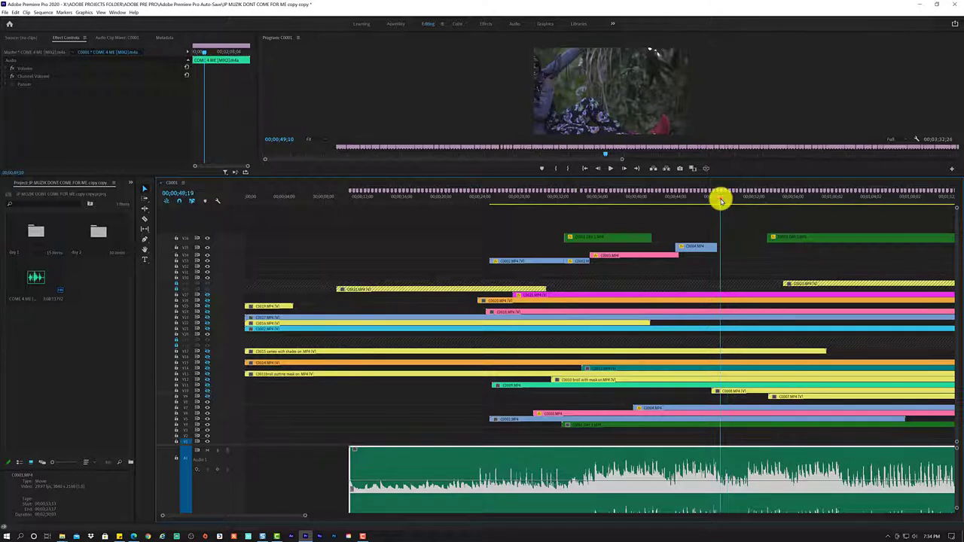
{"action": "left_click_drag", "start_coordinate": [721, 201], "coordinate": [714, 201]}
{"action": "key", "text": "space"}
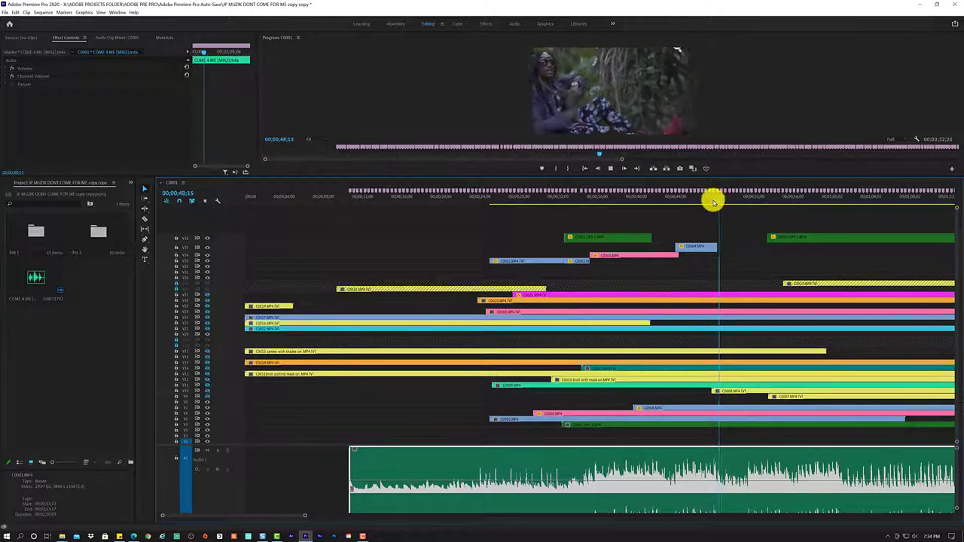
{"action": "key", "text": "space"}
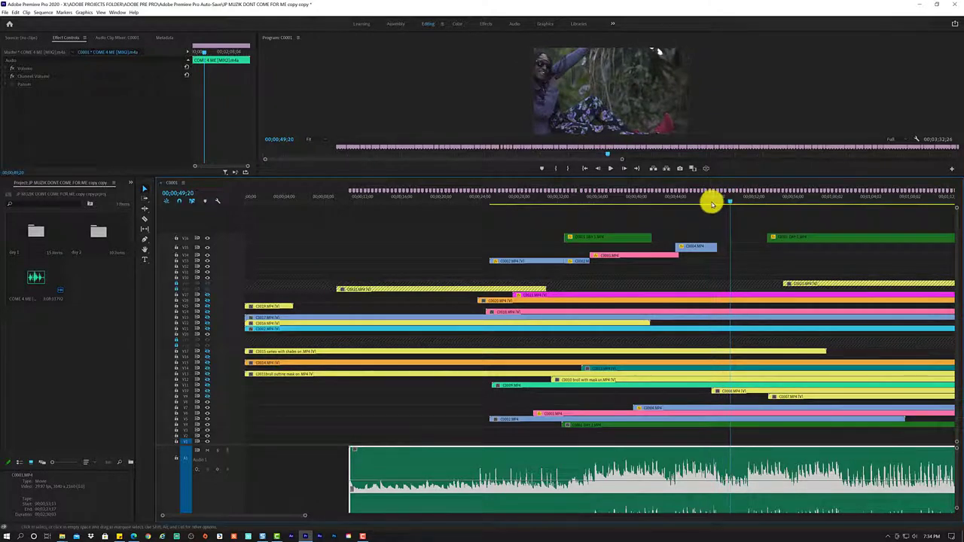
{"action": "left_click", "coordinate": [705, 202]}
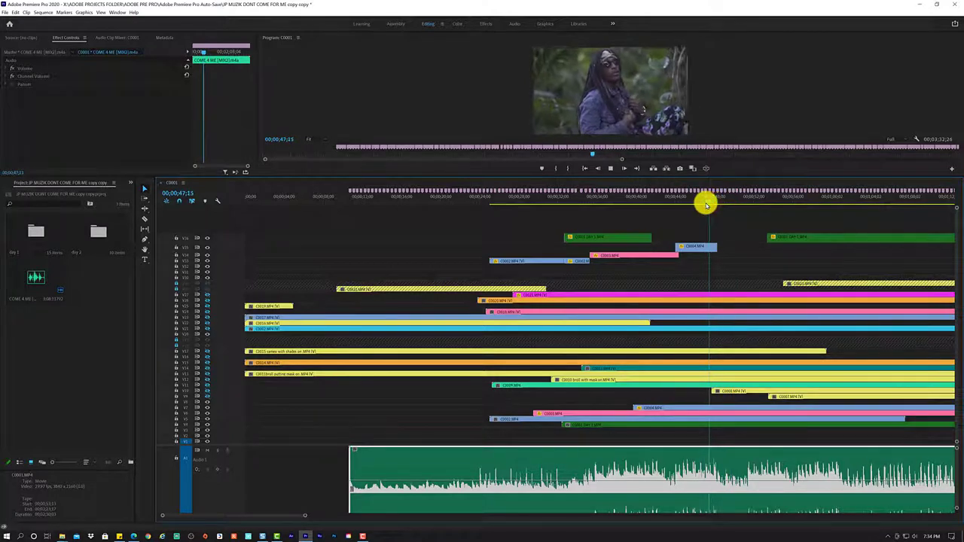
{"action": "key", "text": "space"}
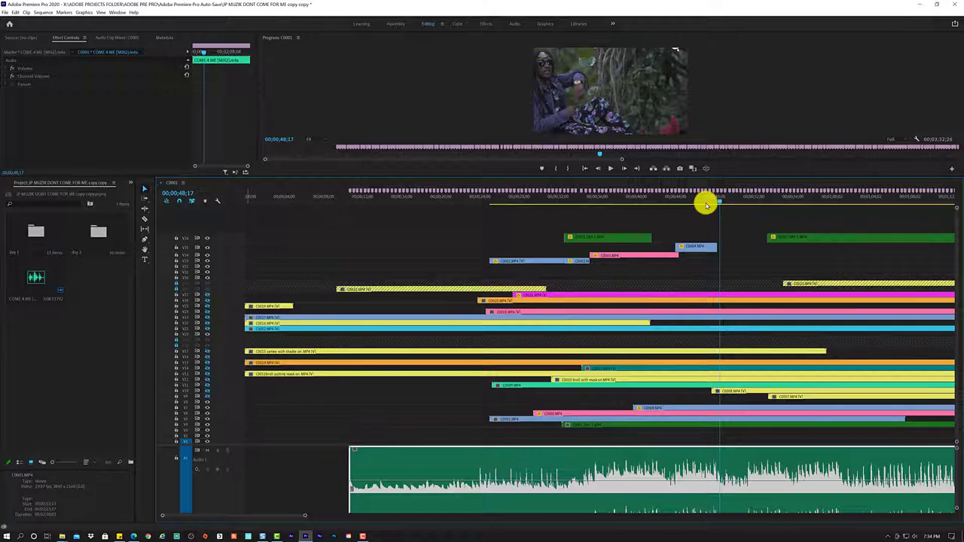
Toggle a lower track's output visibility and review the shot around 47–55 seconds.
{"action": "left_click", "coordinate": [208, 384]}
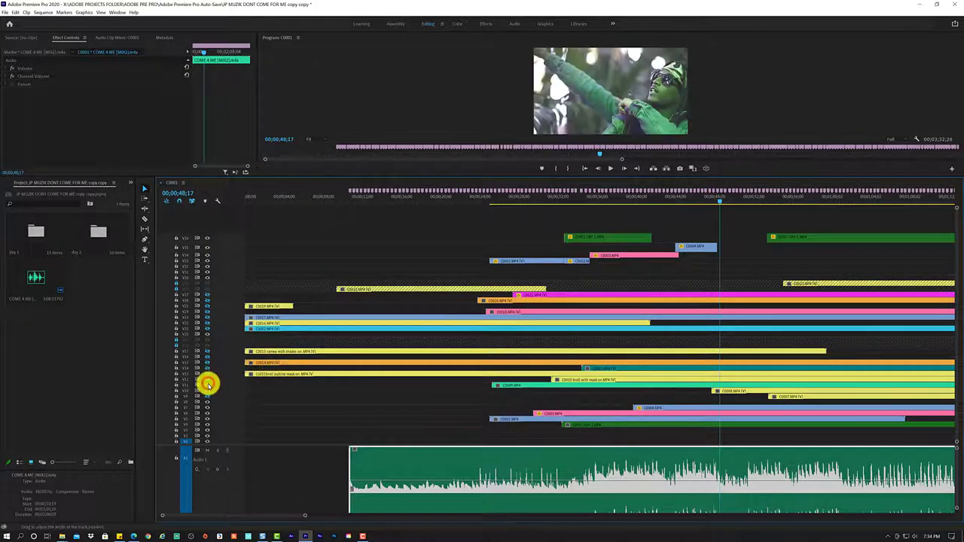
{"action": "key", "text": "space"}
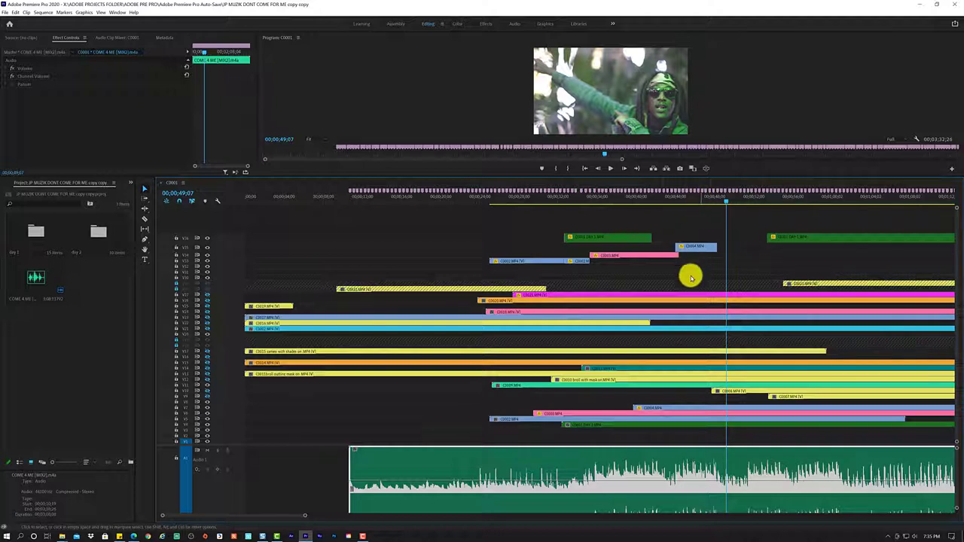
{"action": "key", "text": "space"}
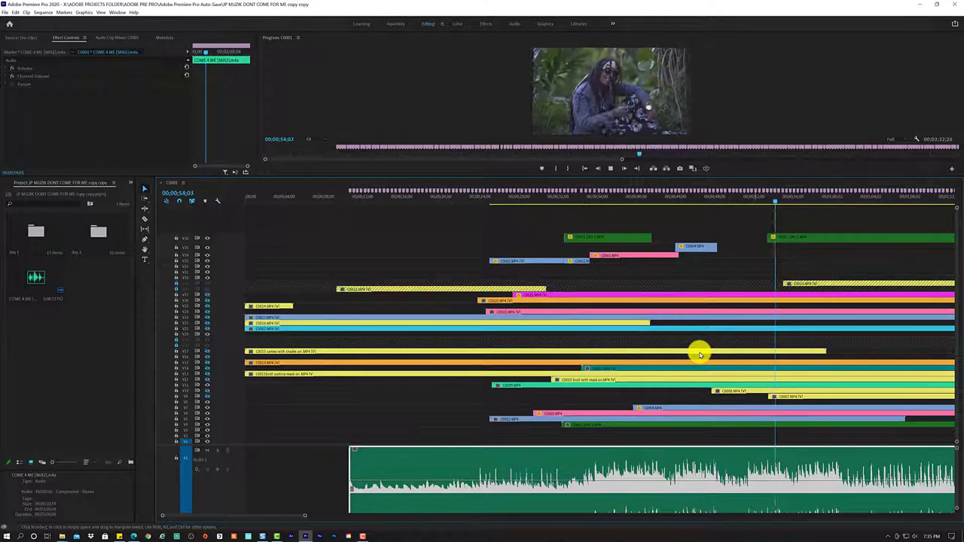
{"action": "key", "text": "space"}
{"action": "left_click_drag", "start_coordinate": [716, 201], "coordinate": [709, 204]}
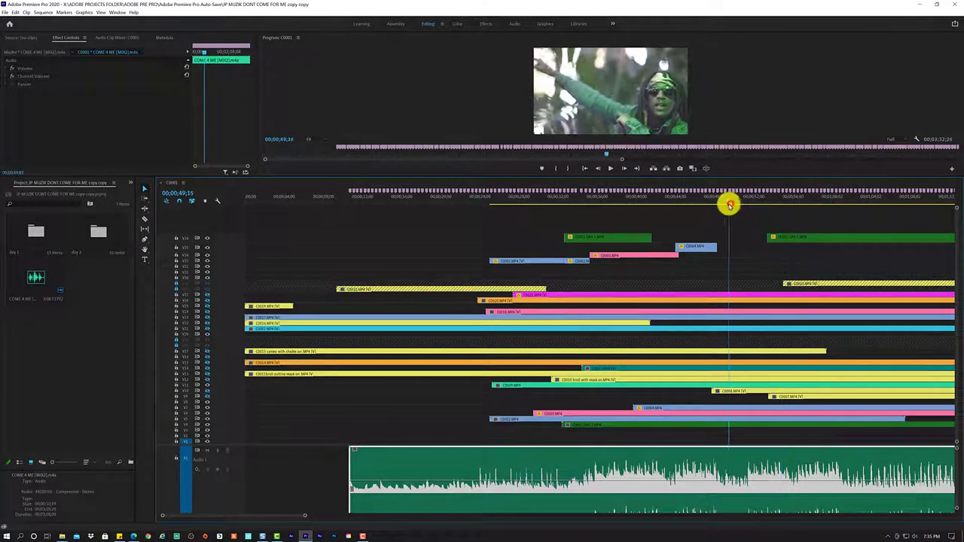
{"action": "left_click", "coordinate": [712, 204]}
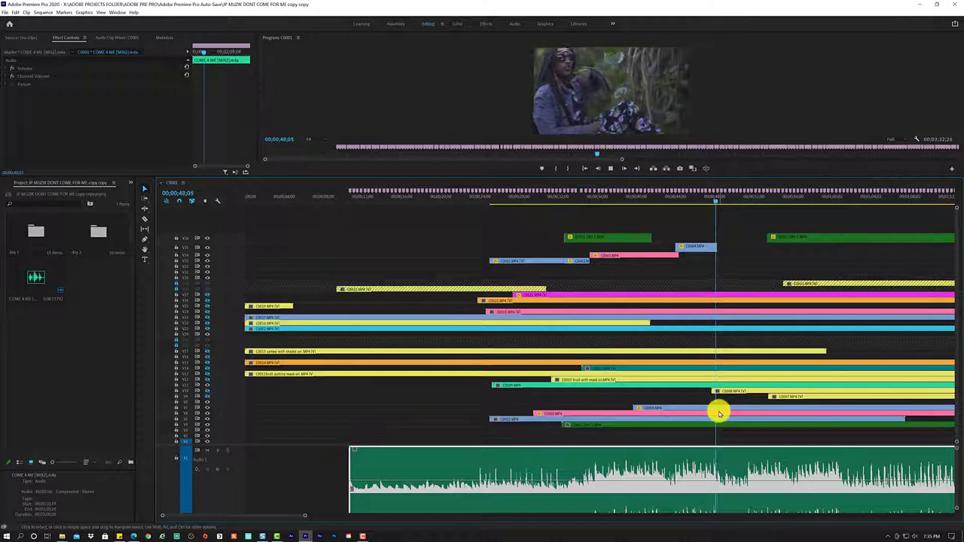
{"action": "key", "text": "space"}
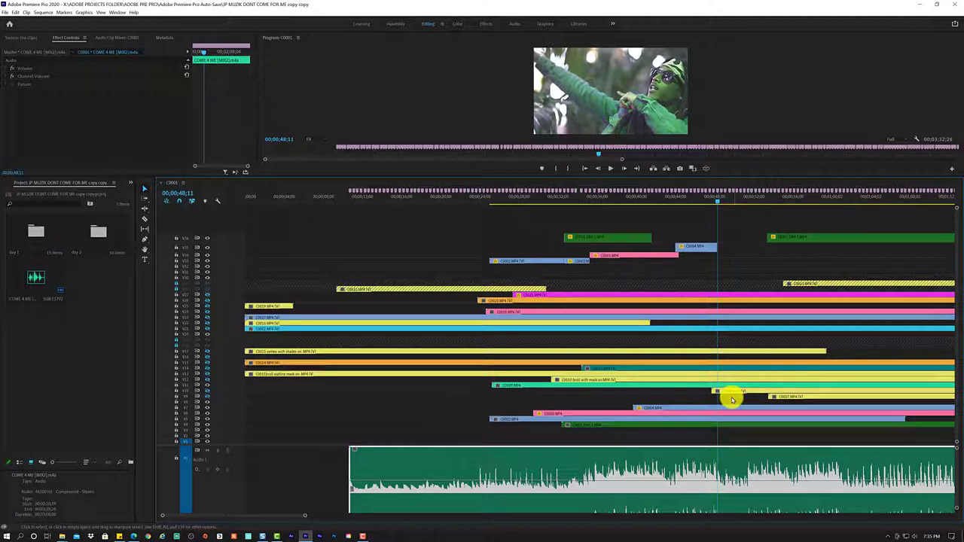
{"action": "key", "text": "space"}
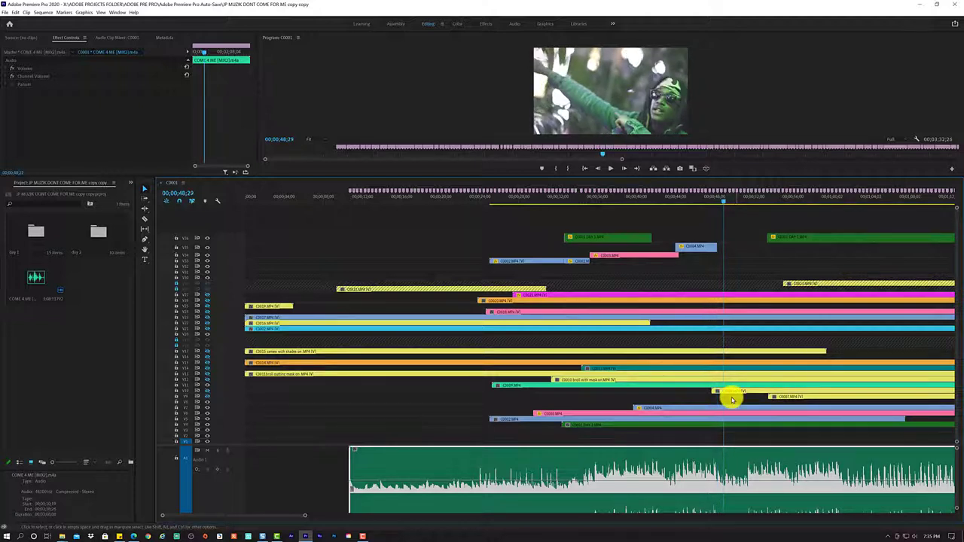
Move C0009.MP4 up onto a new top track V17 and preview from 25;28 to 35;20.
{"action": "left_click", "coordinate": [730, 388]}
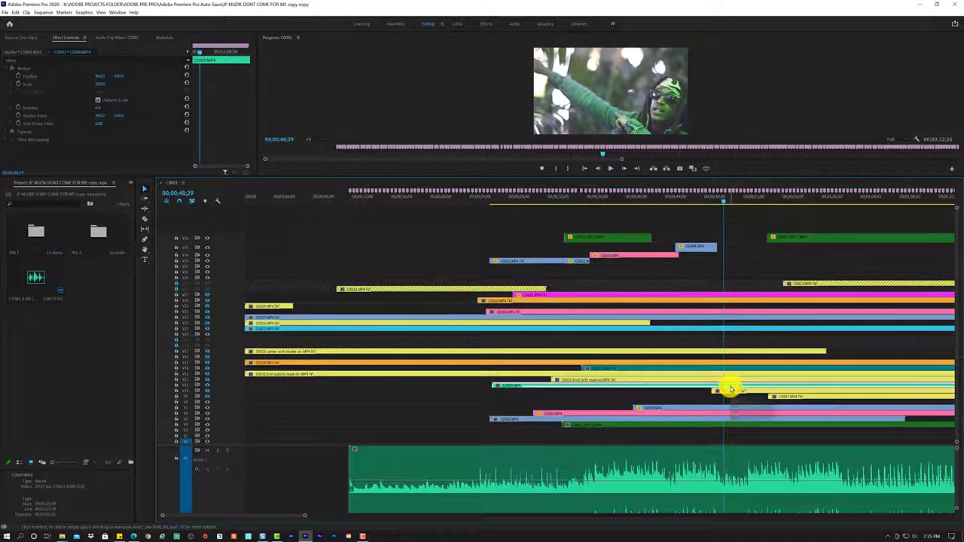
{"action": "left_click_drag", "start_coordinate": [730, 389], "coordinate": [743, 207]}
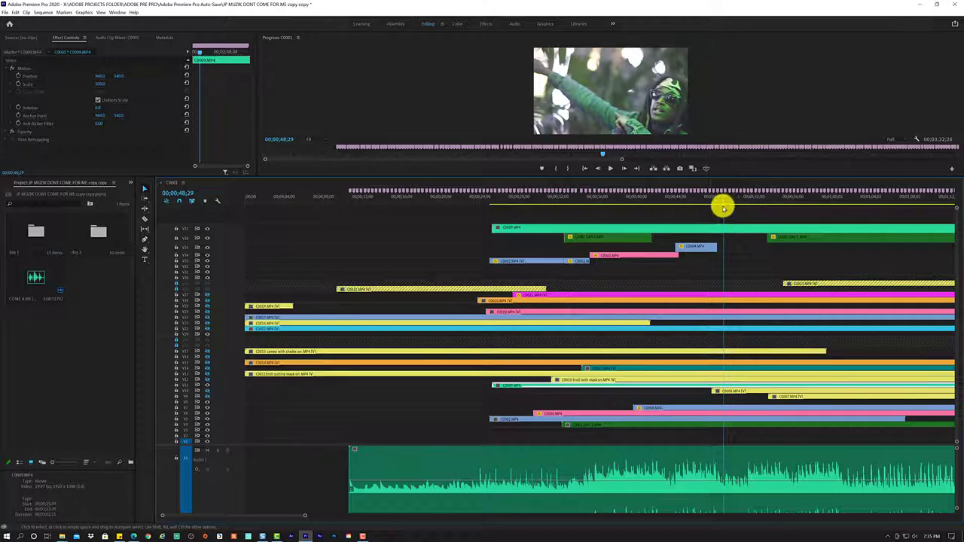
{"action": "left_click", "coordinate": [493, 202]}
{"action": "key", "text": "space"}
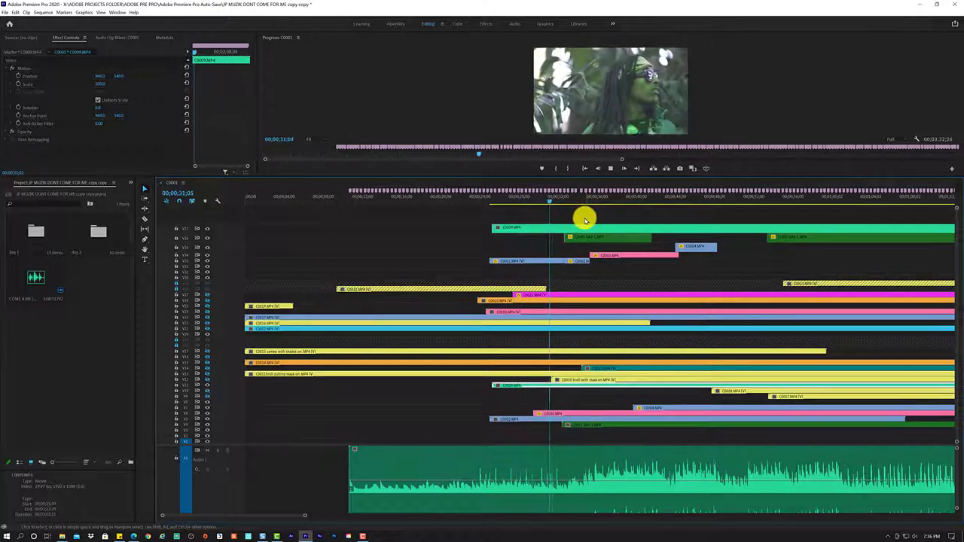
{"action": "key", "text": "space"}
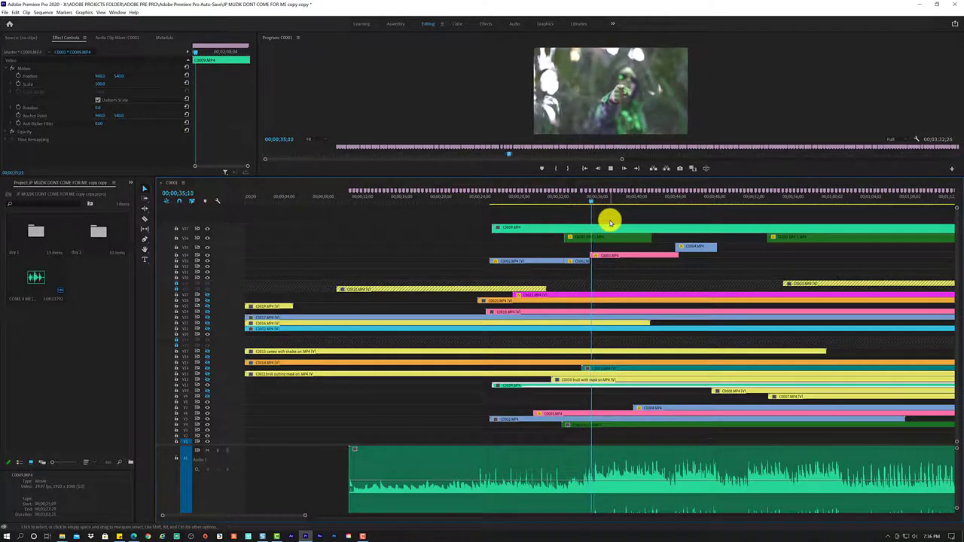
{"action": "key", "text": "space"}
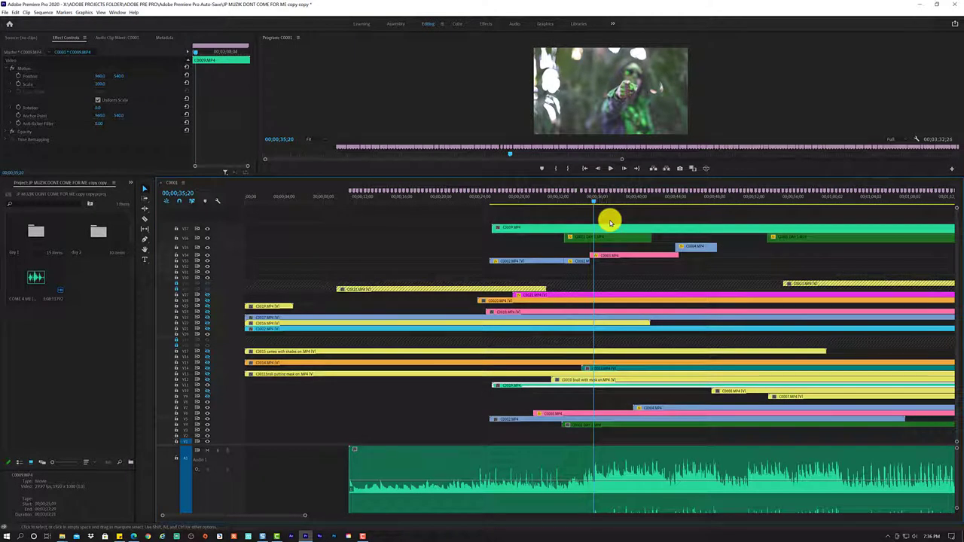
{"action": "key", "text": "c"}
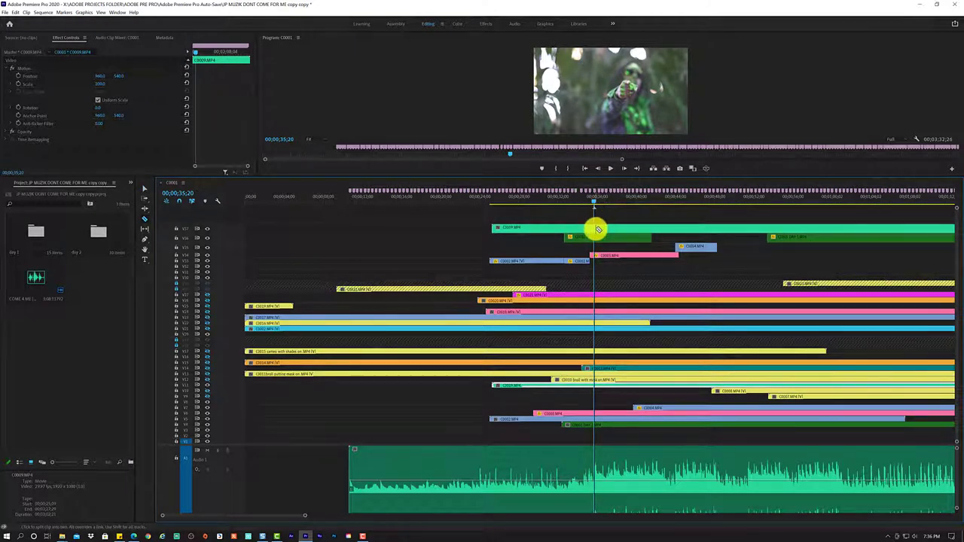
Trim the later C0009 piece's start rightwards and preview the sequence from the cut.
{"action": "key", "text": "v"}
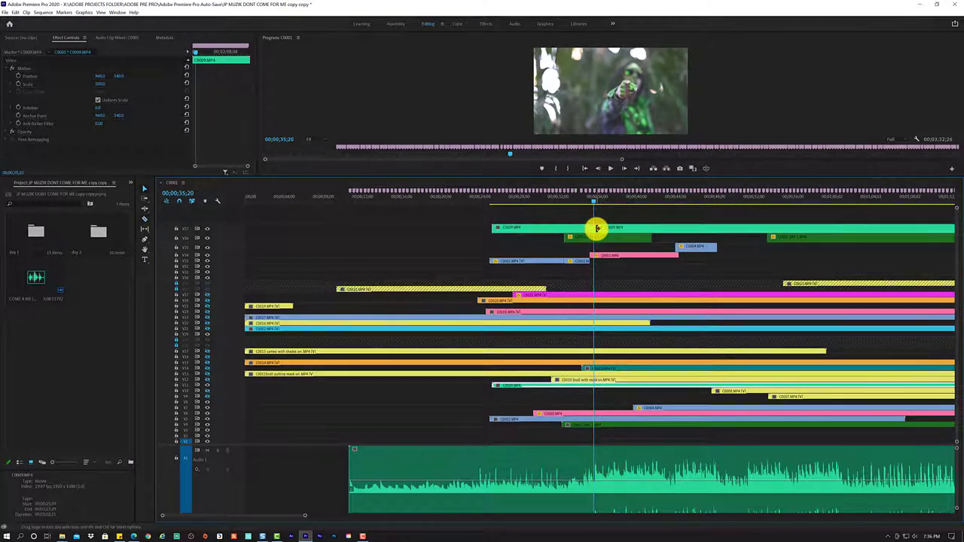
{"action": "left_click_drag", "start_coordinate": [595, 228], "coordinate": [763, 249]}
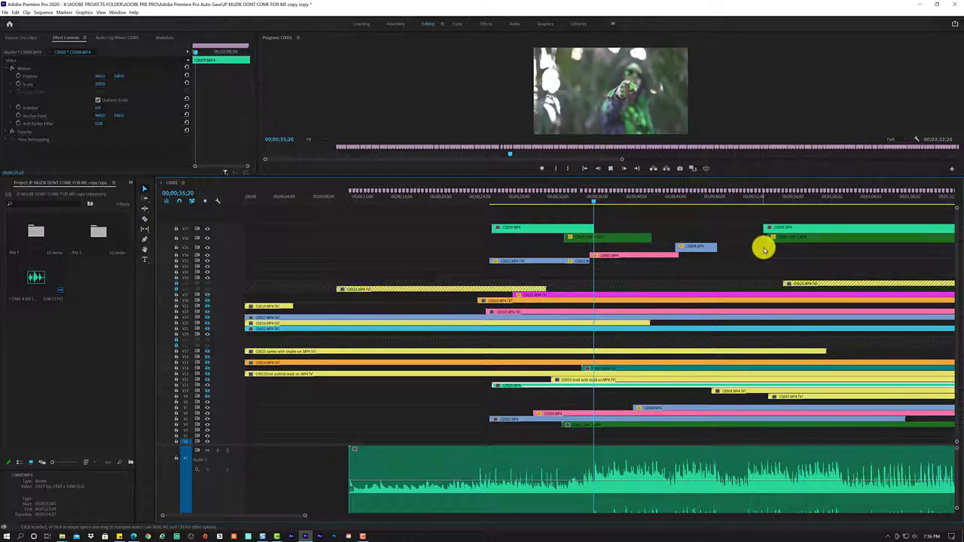
{"action": "key", "text": "space"}
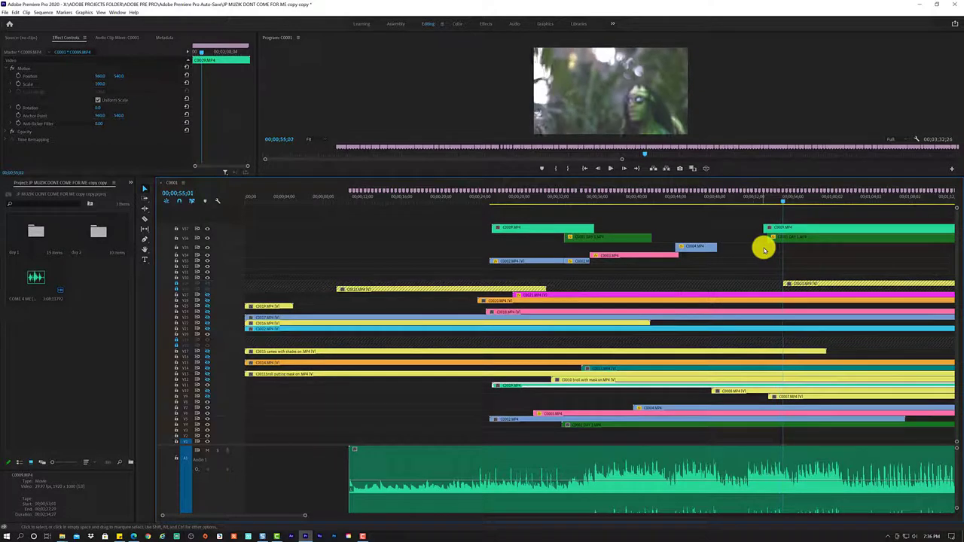
{"action": "key", "text": "space"}
{"action": "left_click_drag", "start_coordinate": [753, 202], "coordinate": [709, 205]}
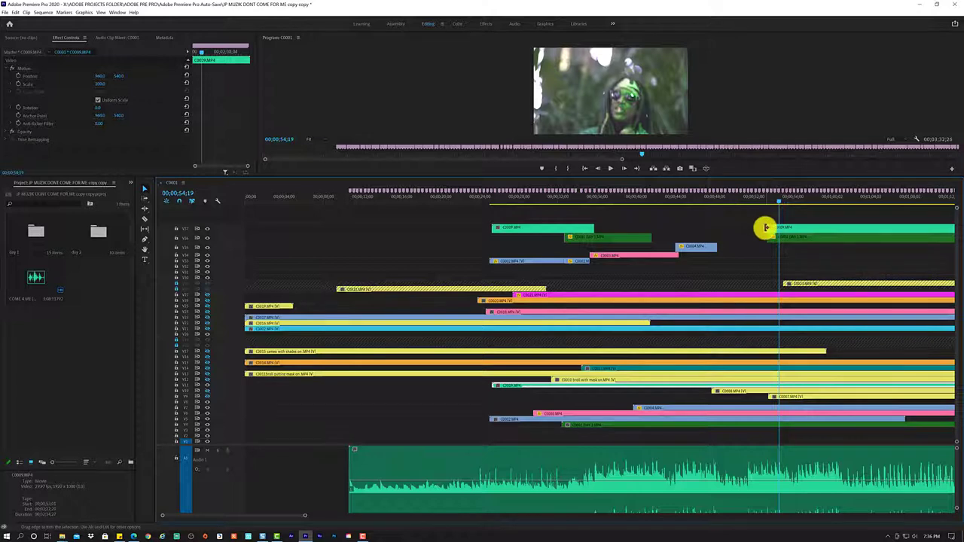
Move the later C0009 piece further right to about 0:58 and preview around 51–53 seconds.
{"action": "left_click_drag", "start_coordinate": [766, 227], "coordinate": [833, 224]}
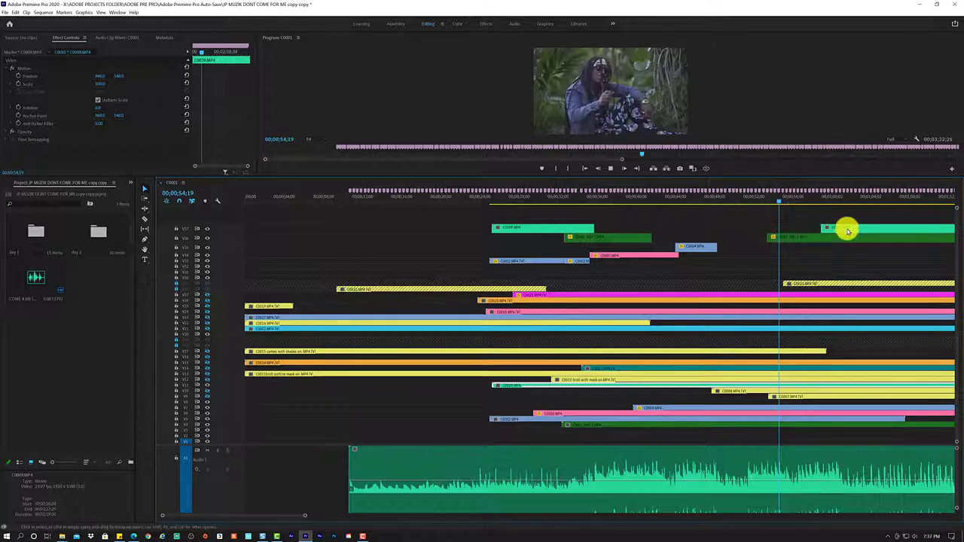
{"action": "left_click", "coordinate": [751, 200]}
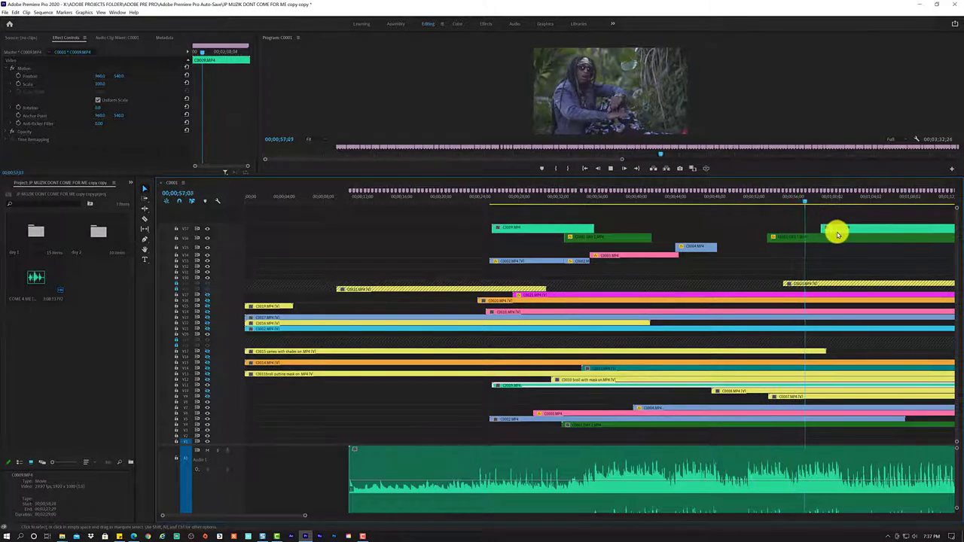
{"action": "key", "text": "space"}
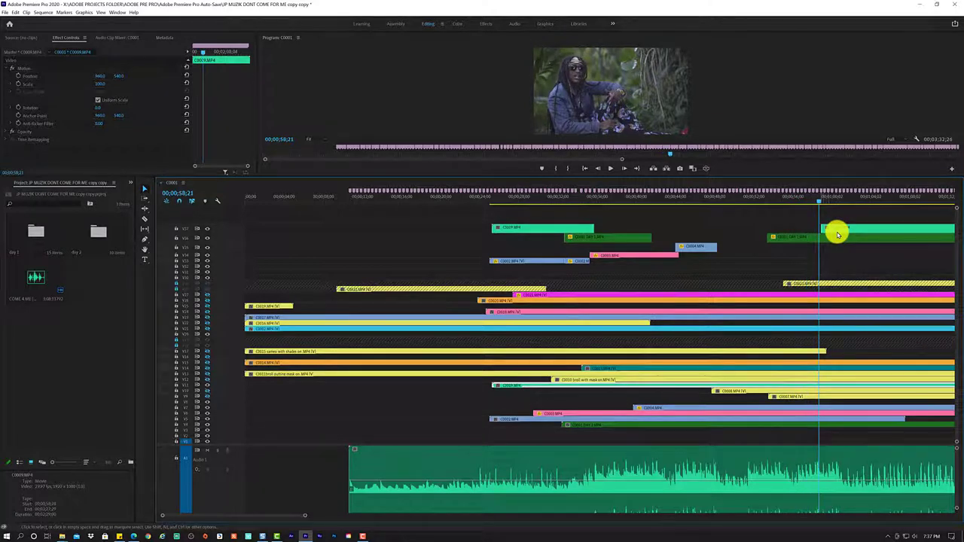
{"action": "left_click", "coordinate": [768, 202]}
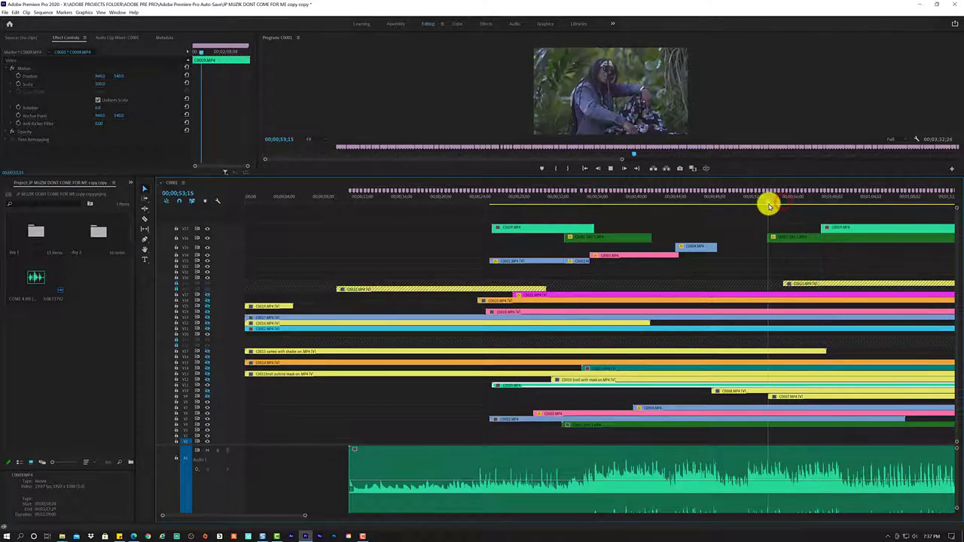
{"action": "key", "text": "space"}
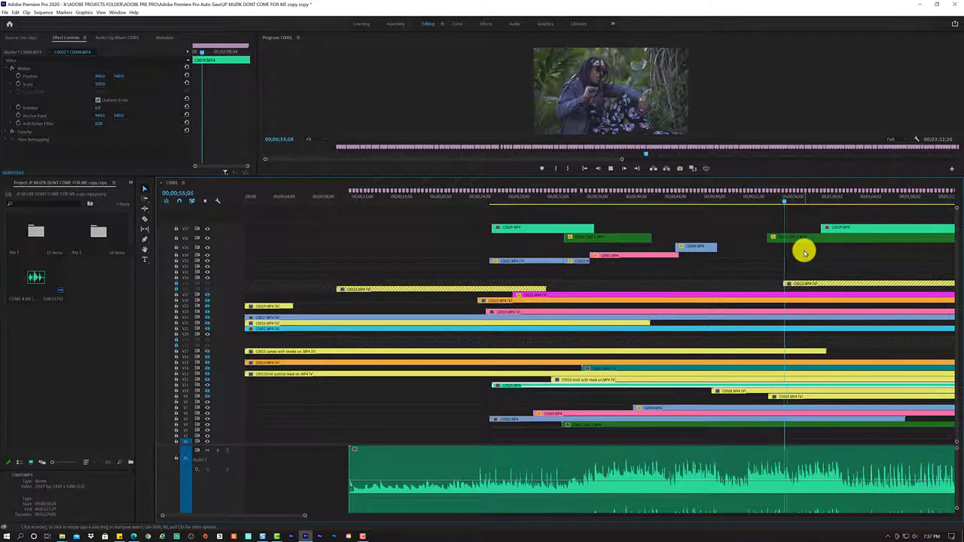
{"action": "key", "text": "space"}
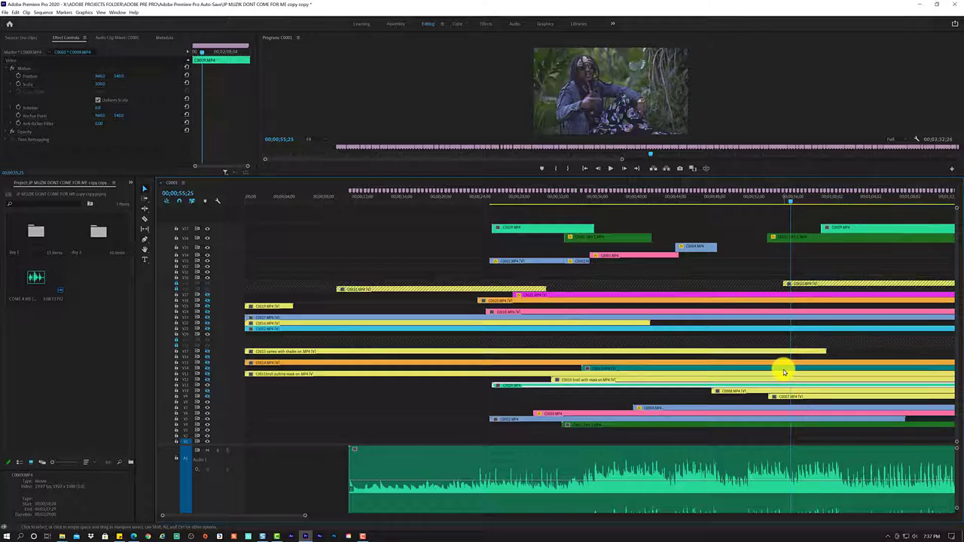
Move C0013 from its lower track up onto a new top track above V17 and play from 33 seconds.
{"action": "left_click", "coordinate": [783, 370]}
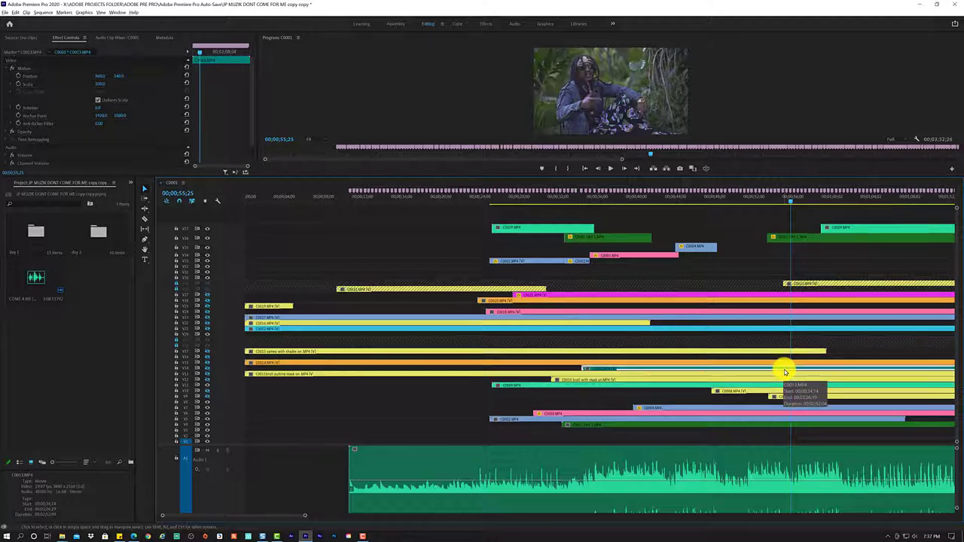
{"action": "left_click_drag", "start_coordinate": [785, 370], "coordinate": [792, 219]}
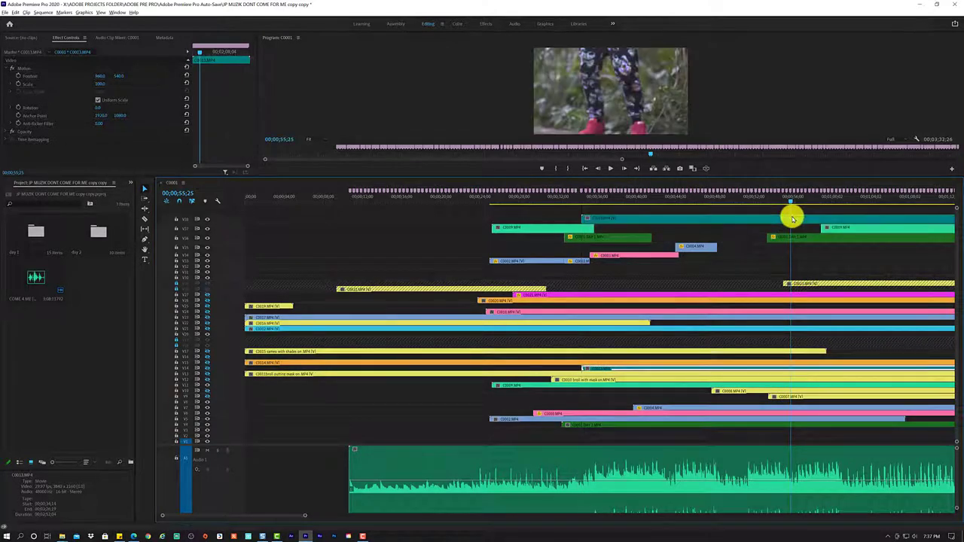
{"action": "left_click", "coordinate": [575, 202]}
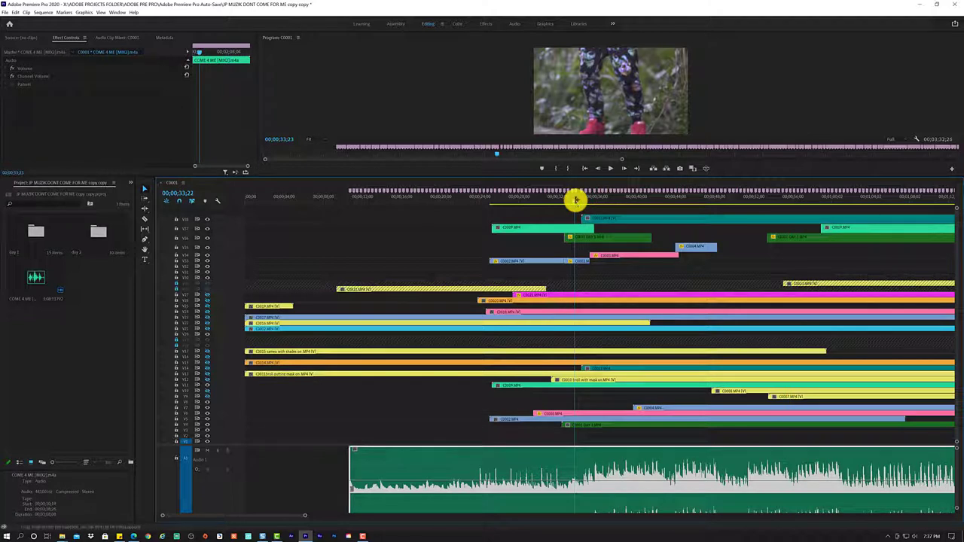
{"action": "key", "text": "space"}
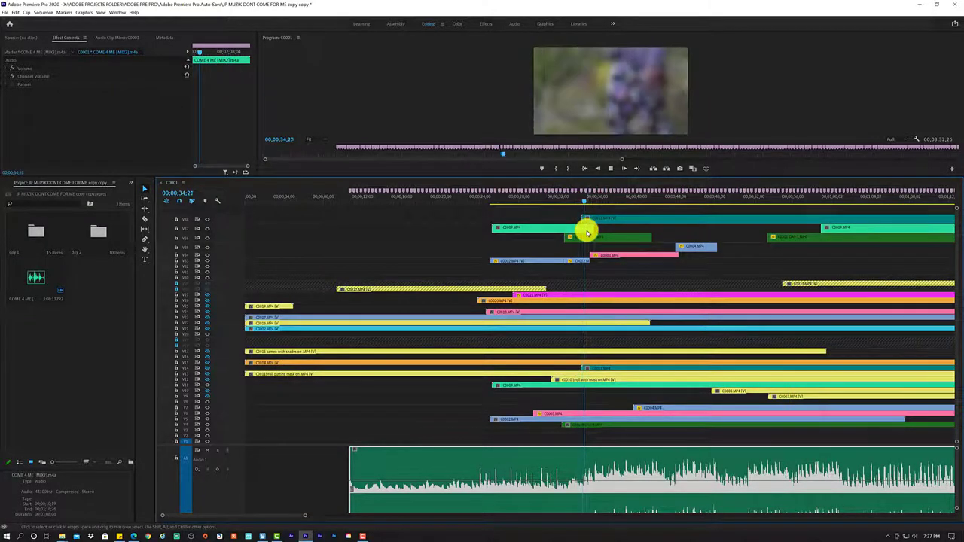
{"action": "key", "text": "space"}
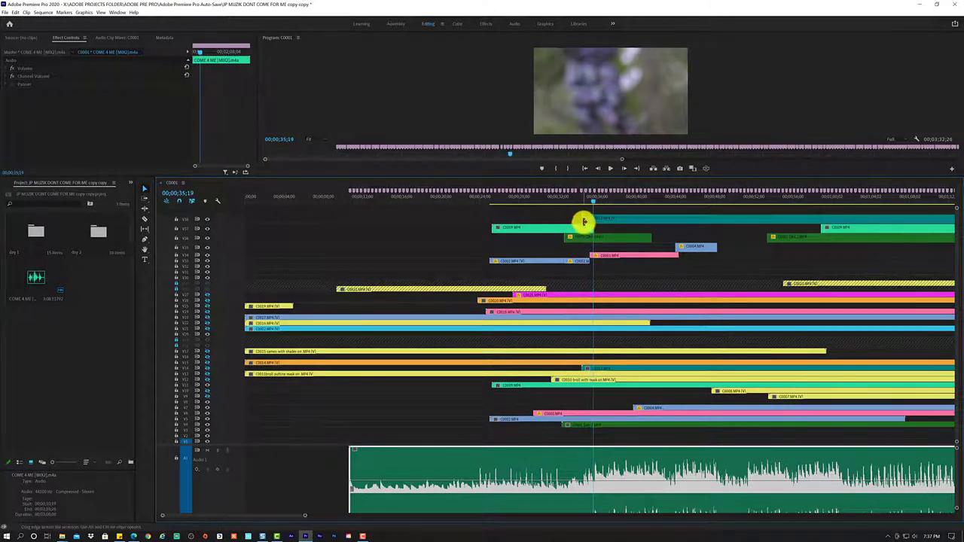
Trim the top C0013 clip's start to about 49 seconds, preview from 48 seconds, and select it.
{"action": "left_click_drag", "start_coordinate": [583, 219], "coordinate": [729, 226]}
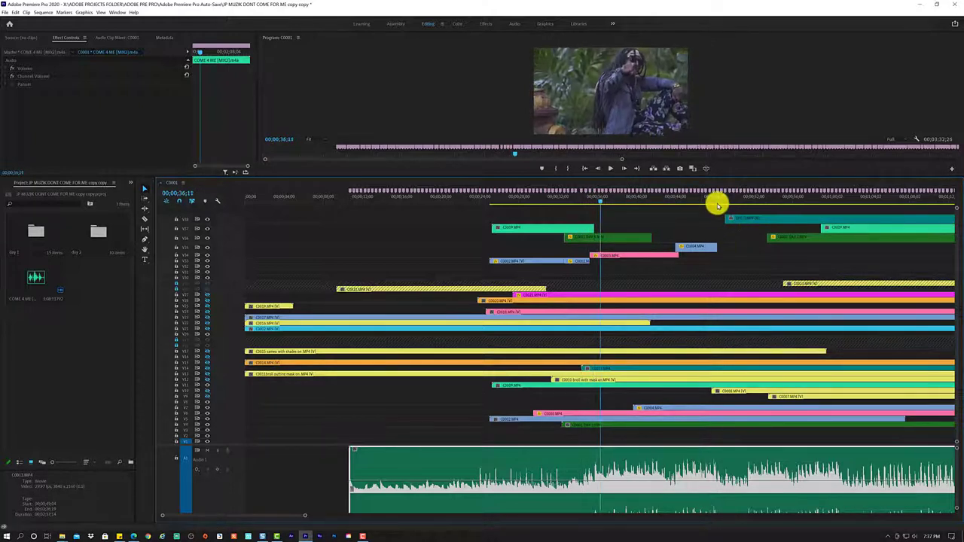
{"action": "key", "text": "space"}
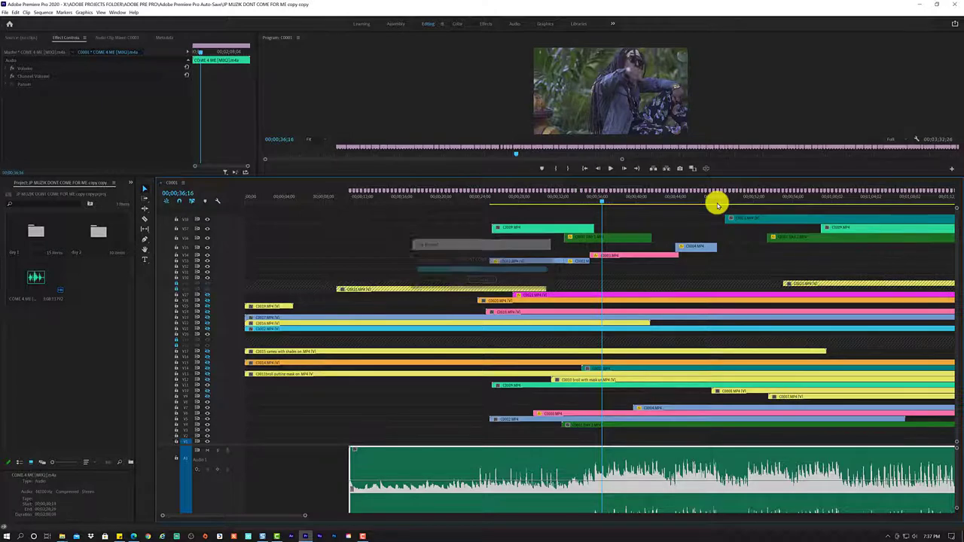
{"action": "left_click", "coordinate": [715, 202]}
{"action": "key", "text": "space"}
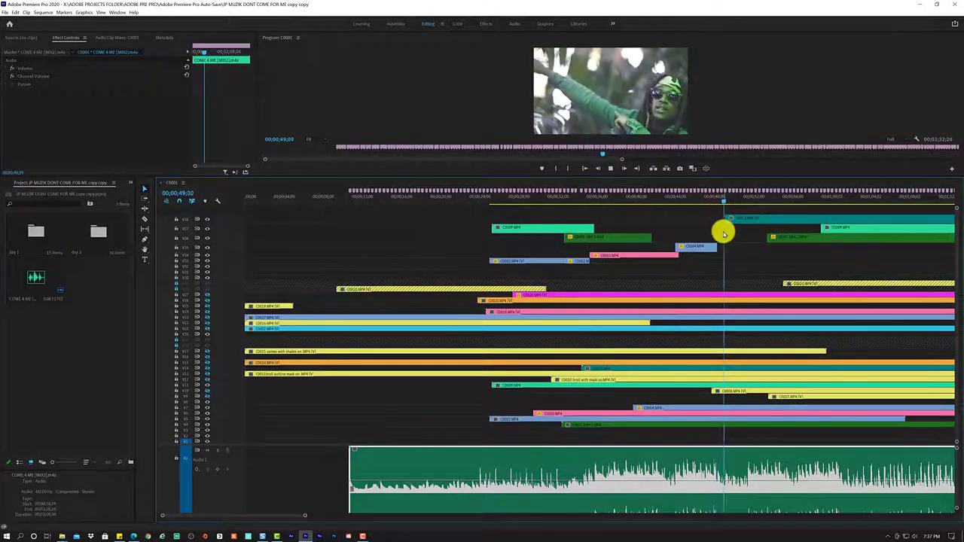
{"action": "key", "text": "space"}
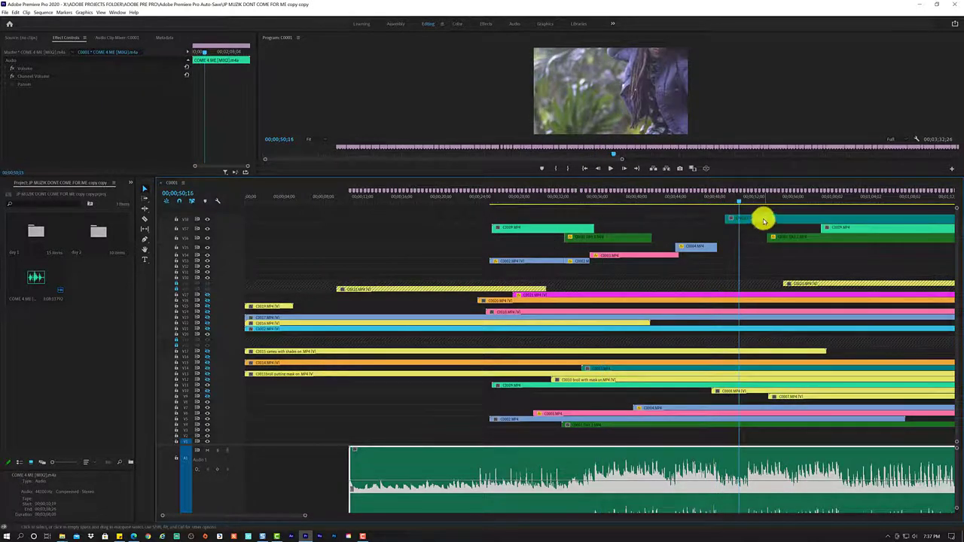
{"action": "left_click", "coordinate": [759, 218]}
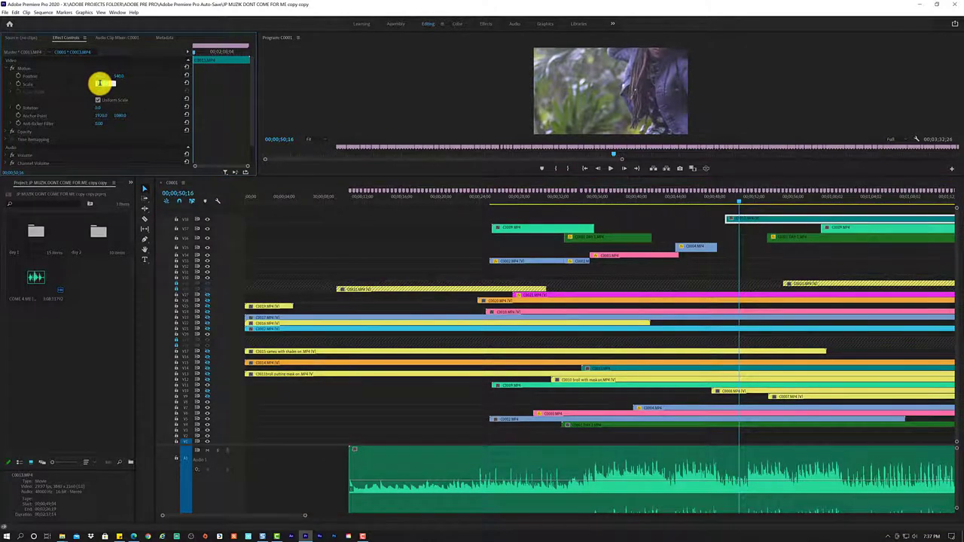
Apply the smaller Scale value to C0013 and play from about 48 seconds to check the full frame.
{"action": "key", "text": "Return"}
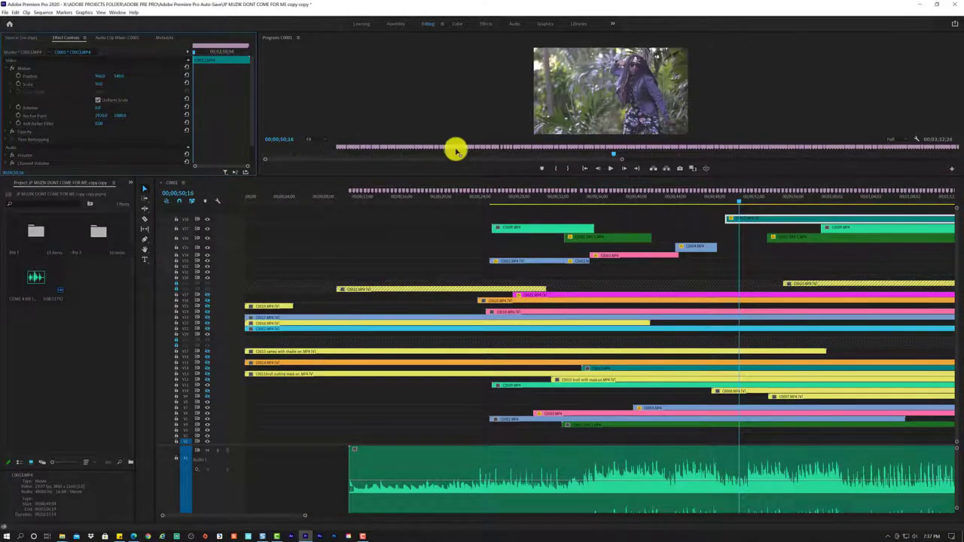
{"action": "left_click", "coordinate": [720, 200]}
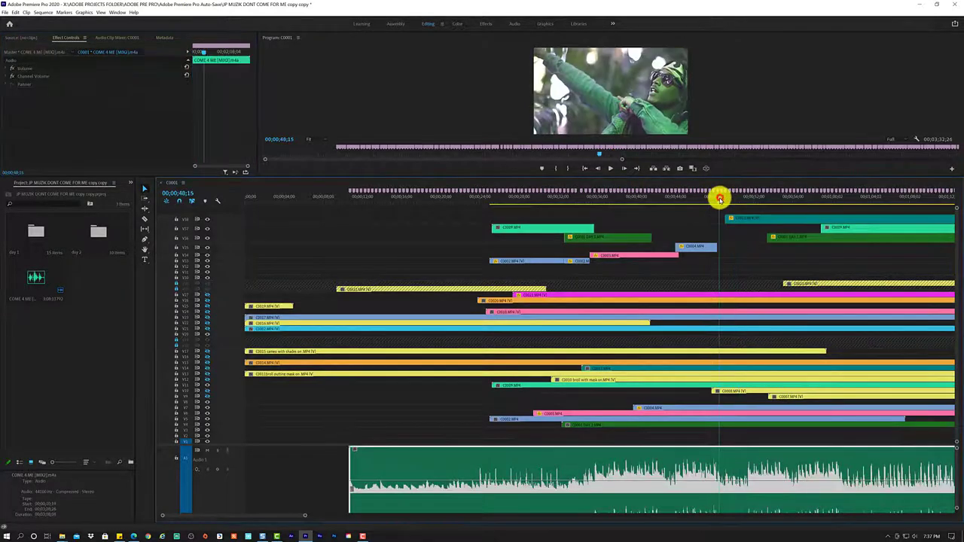
{"action": "key", "text": "space"}
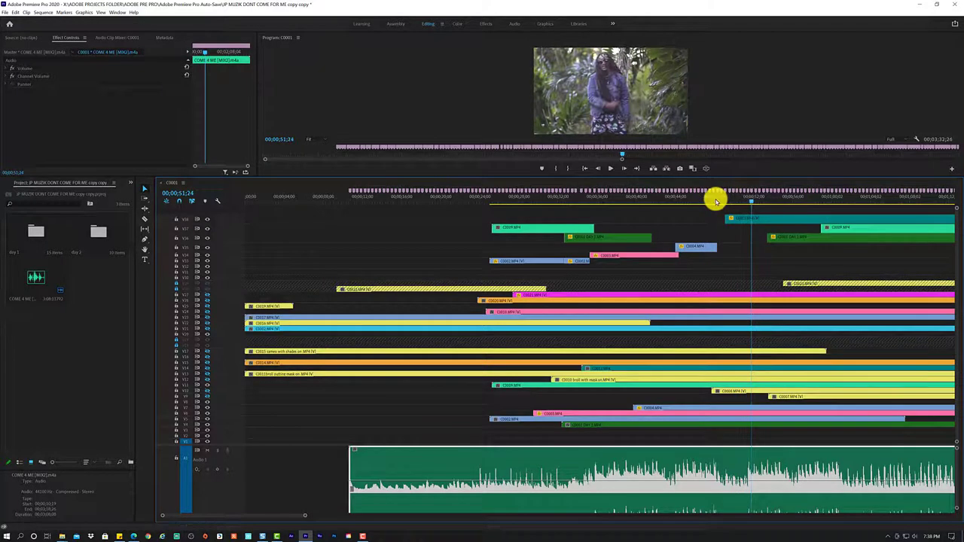
{"action": "left_click", "coordinate": [717, 199]}
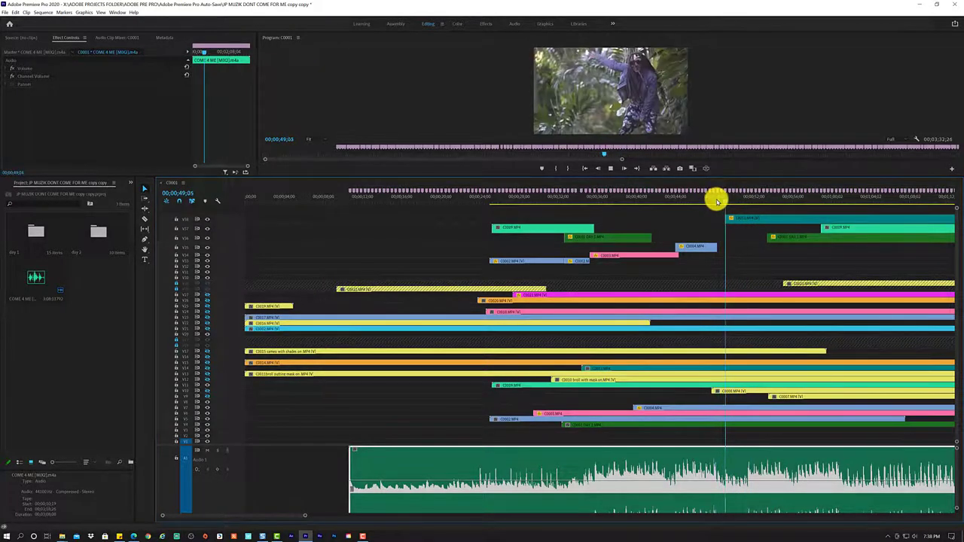
{"action": "left_click", "coordinate": [718, 200]}
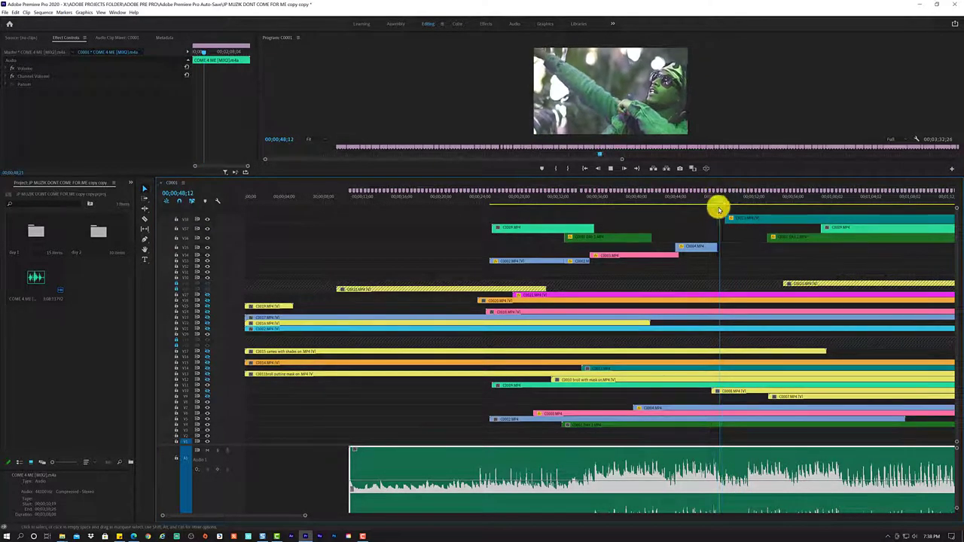
{"action": "key", "text": "space"}
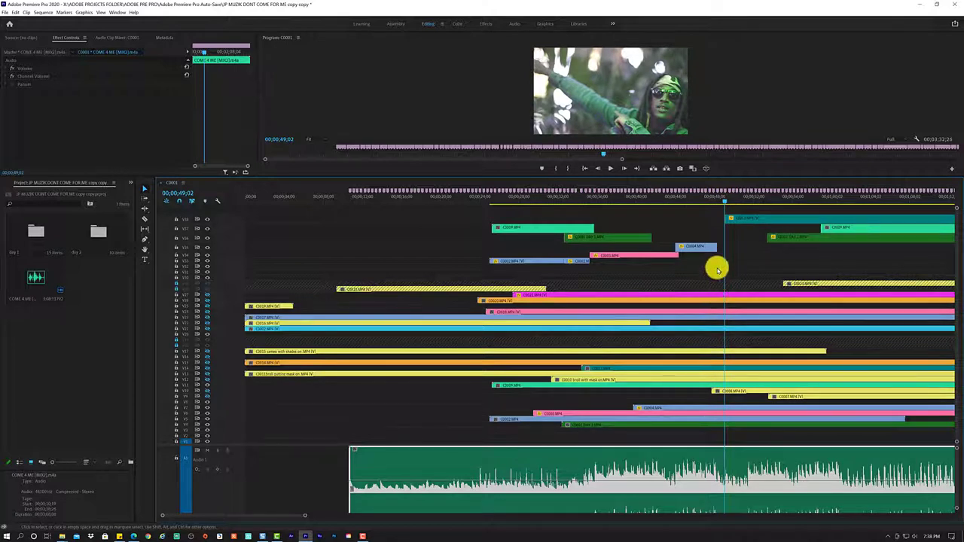
{"action": "left_click_drag", "start_coordinate": [724, 204], "coordinate": [719, 205]}
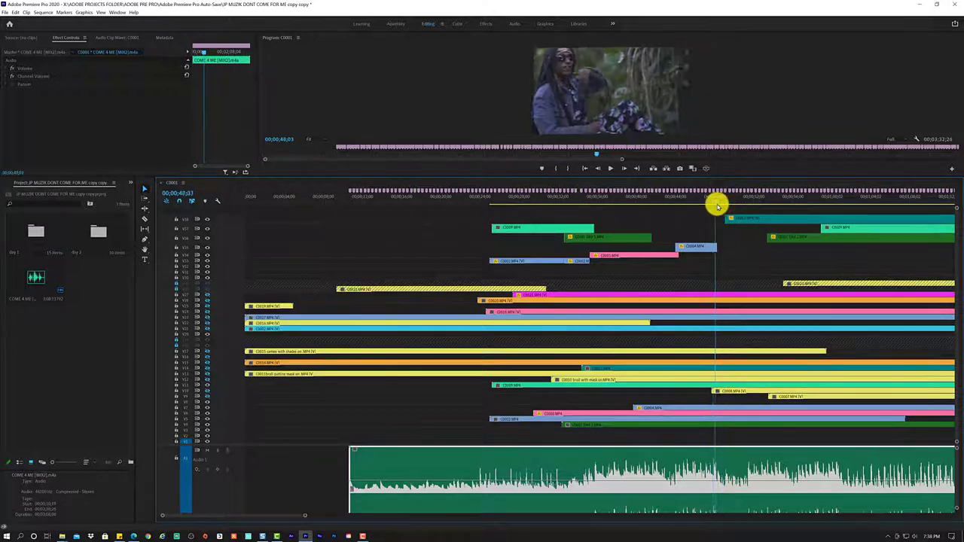
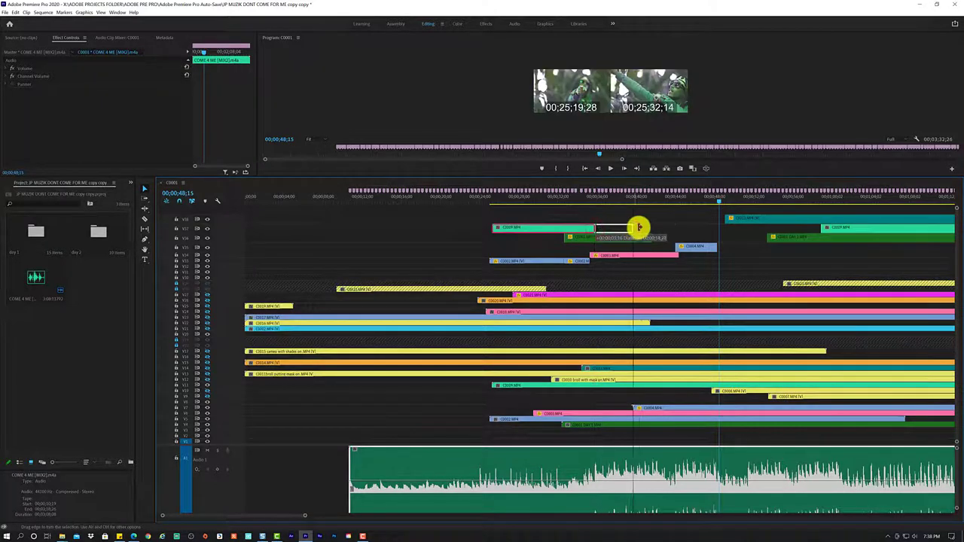
Duplicate C0009 onto the empty top track and trim its start so it ends before C0013 near 50 seconds.
{"action": "left_click_drag", "start_coordinate": [596, 227], "coordinate": [728, 228]}
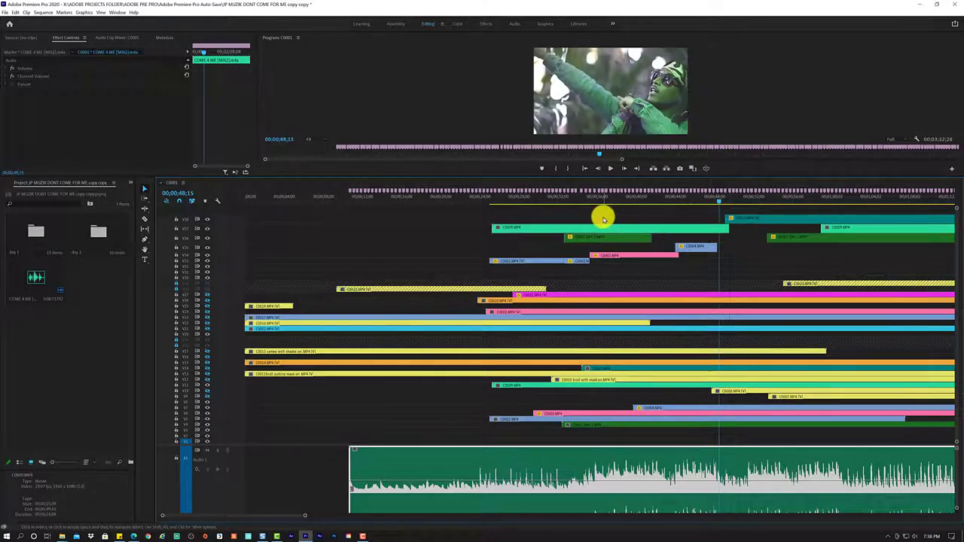
{"action": "key", "text": "ctrl+z"}
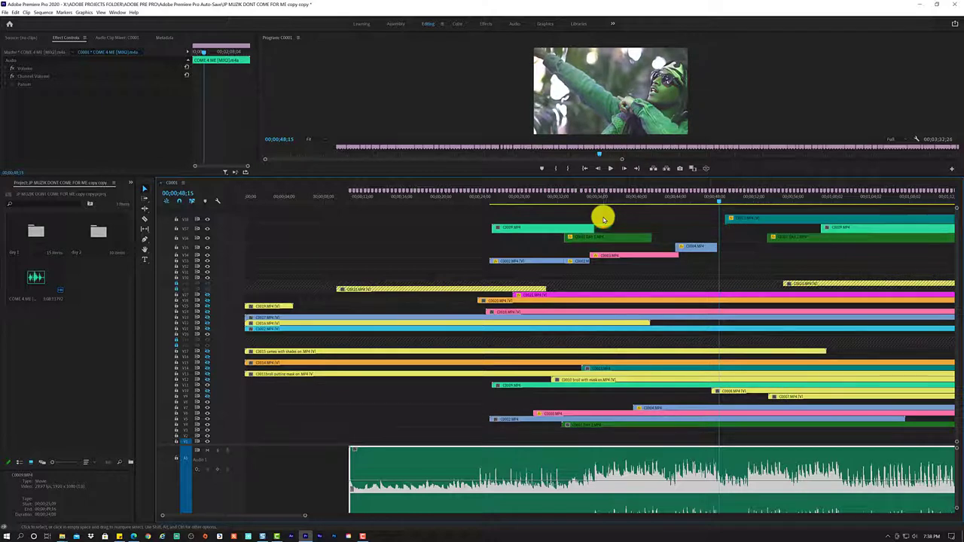
{"action": "left_click", "coordinate": [589, 229]}
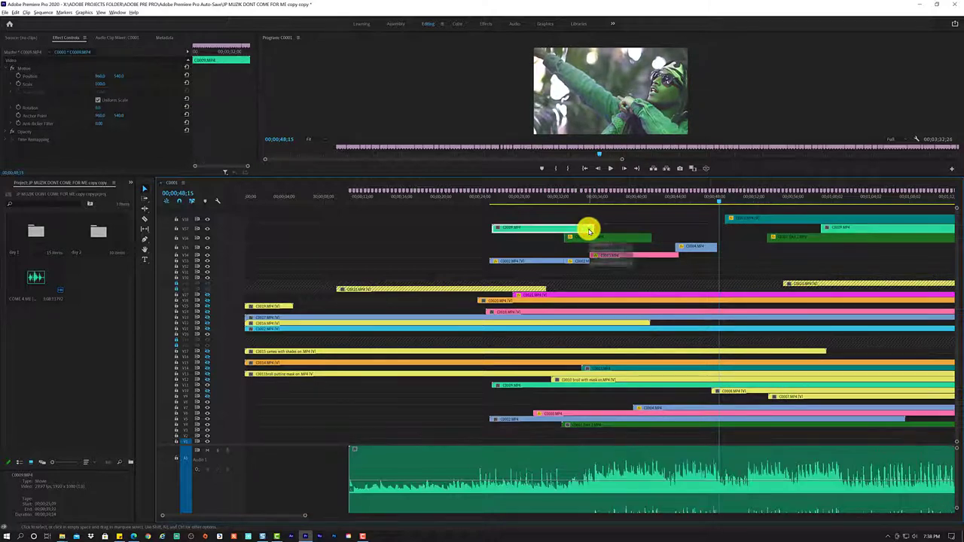
{"action": "mouse_move", "coordinate": [589, 229]}
{"action": "left_mouse_down"}
{"action": "mouse_move", "coordinate": [593, 212]}
{"action": "mouse_move", "coordinate": [735, 211]}
{"action": "left_mouse_up"}
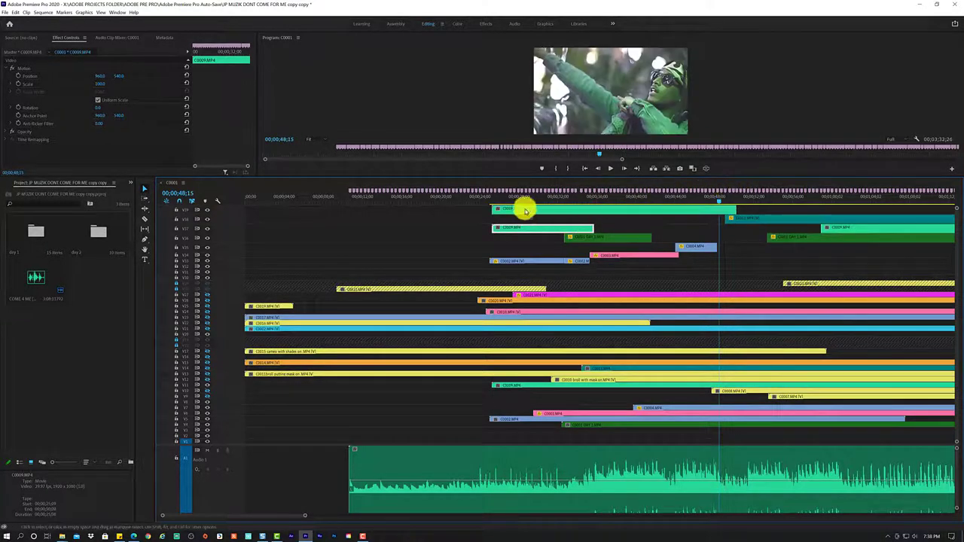
{"action": "mouse_move", "coordinate": [494, 210]}
{"action": "left_mouse_down"}
{"action": "mouse_move", "coordinate": [714, 198]}
{"action": "mouse_move", "coordinate": [707, 200]}
{"action": "left_mouse_up"}
{"action": "left_click", "coordinate": [688, 199]}
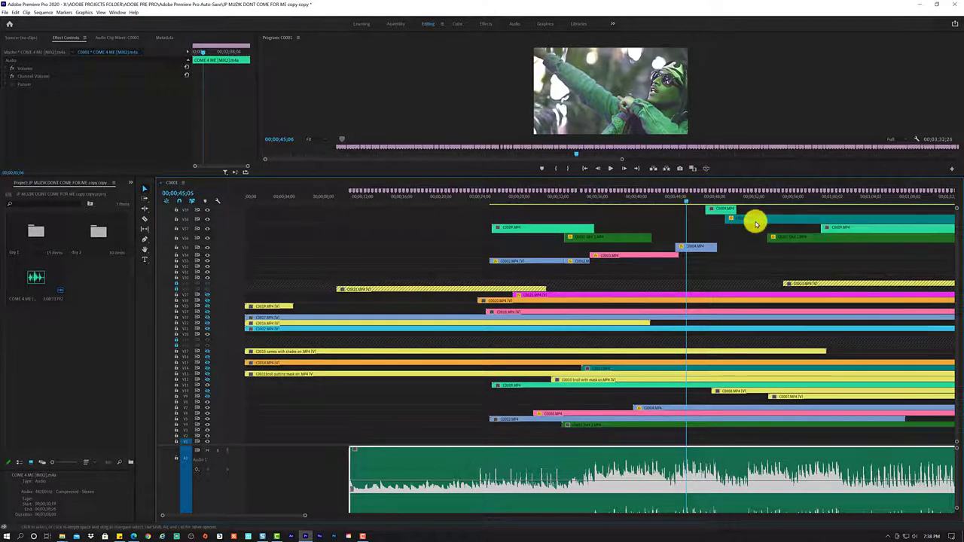
Play back and scrub the layered cut around 48–49 seconds to review the C0009-to-C0013 transition.
{"action": "key", "text": "space"}
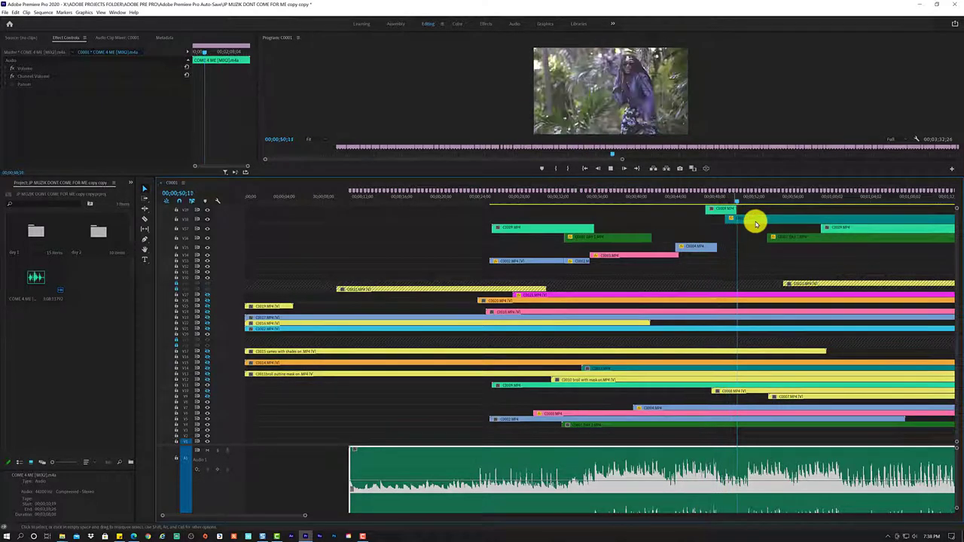
{"action": "key", "text": "space"}
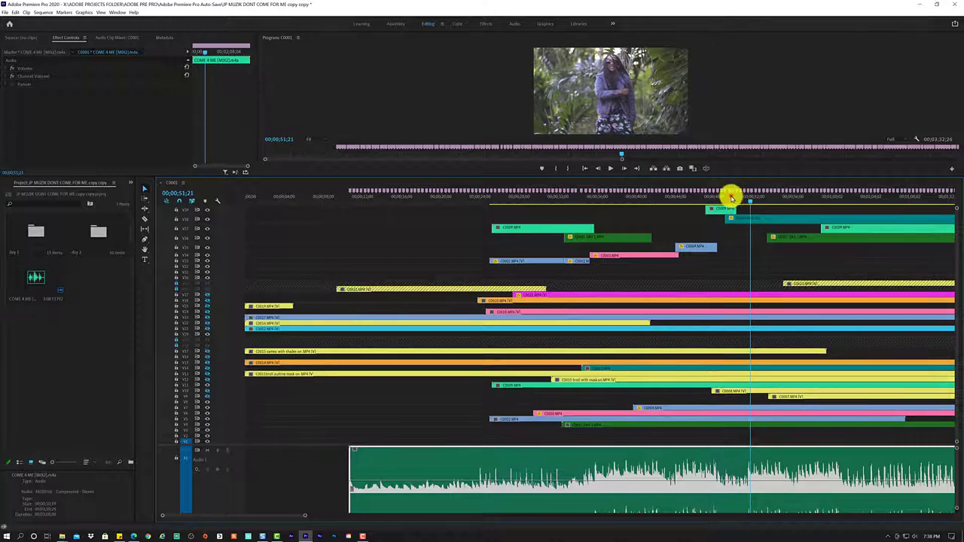
{"action": "left_click", "coordinate": [730, 199]}
{"action": "key", "text": "Right"}
{"action": "key", "text": "Right"}
{"action": "key", "text": "Right"}
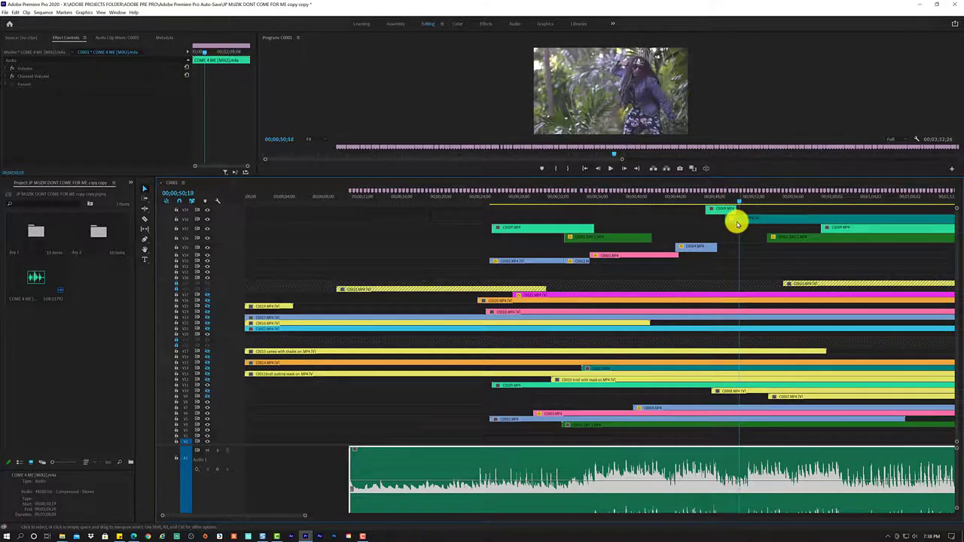
{"action": "left_click", "coordinate": [744, 217]}
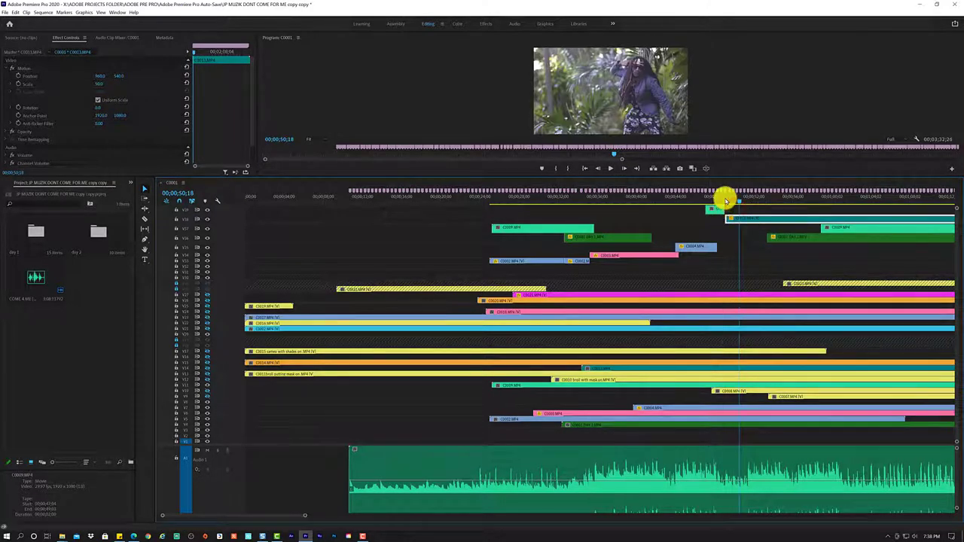
{"action": "left_click", "coordinate": [723, 199]}
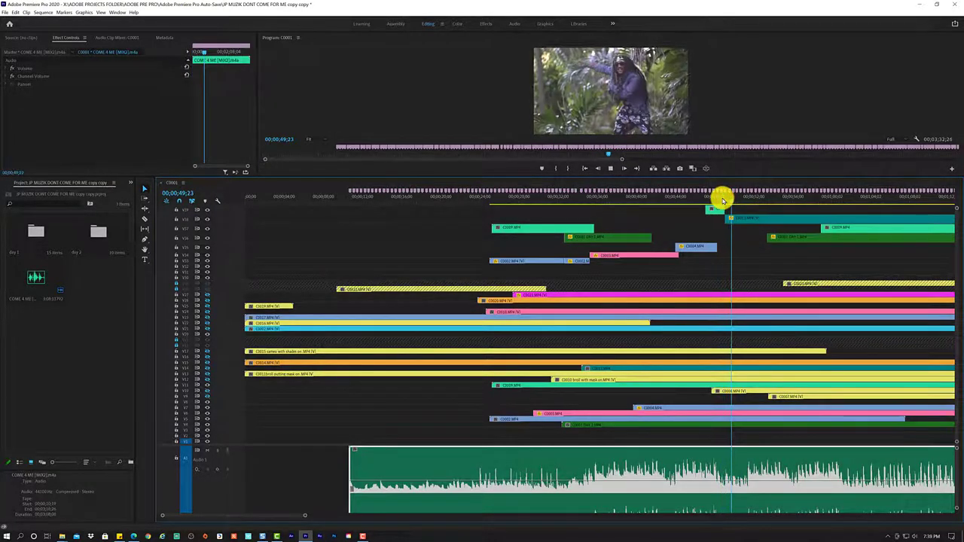
{"action": "left_click", "coordinate": [720, 197]}
{"action": "left_click_drag", "start_coordinate": [721, 196], "coordinate": [728, 211]}
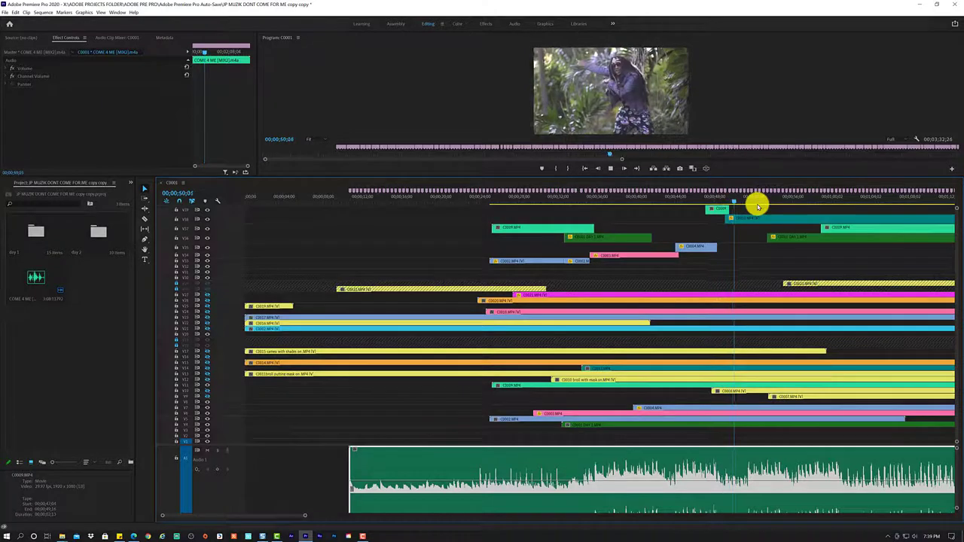
{"action": "key", "text": "space"}
Shorten the top C0009 clip's edge by 12 frames, then fine-tune it after replaying from 49;12.
{"action": "left_click_drag", "start_coordinate": [729, 209], "coordinate": [731, 203]}
{"action": "key", "text": "space"}
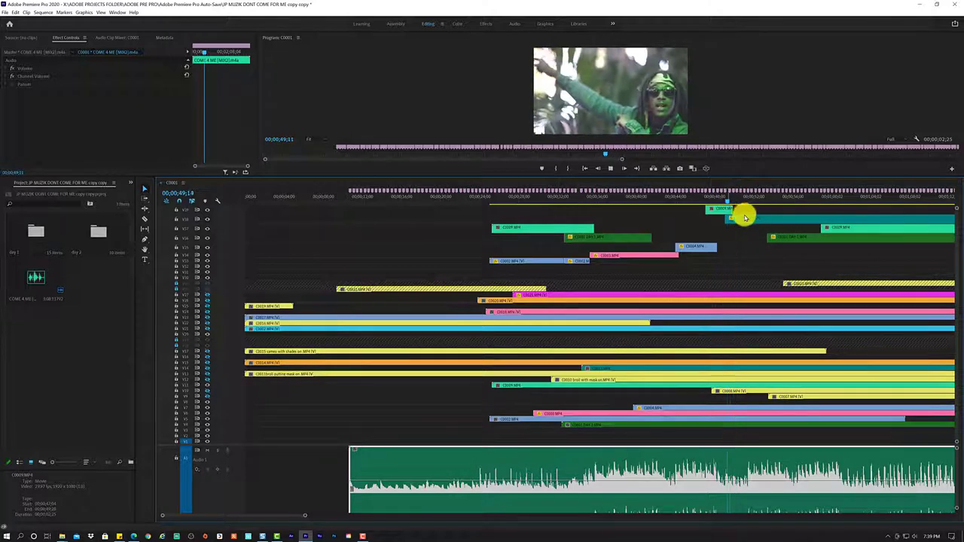
{"action": "key", "text": "space"}
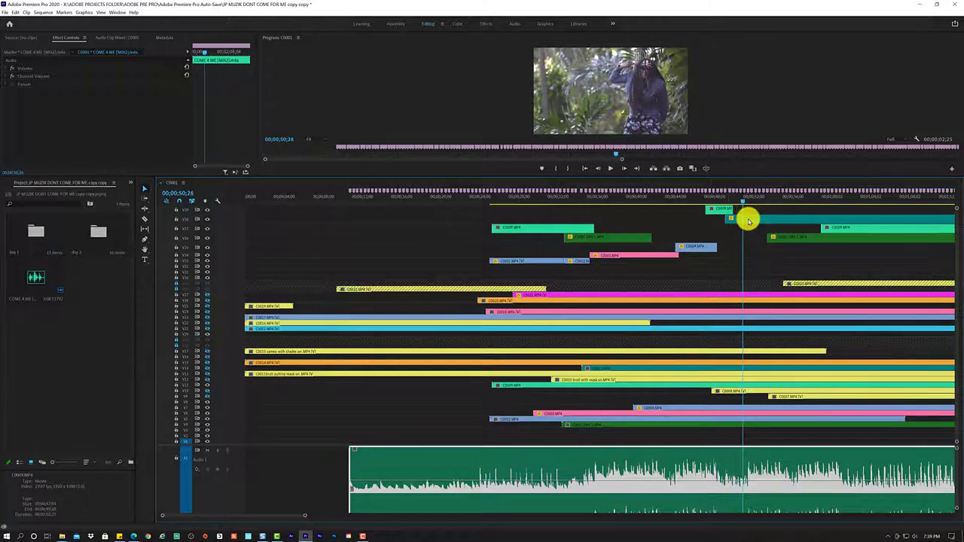
{"action": "left_click", "coordinate": [730, 204]}
{"action": "left_click_drag", "start_coordinate": [729, 204], "coordinate": [728, 204]}
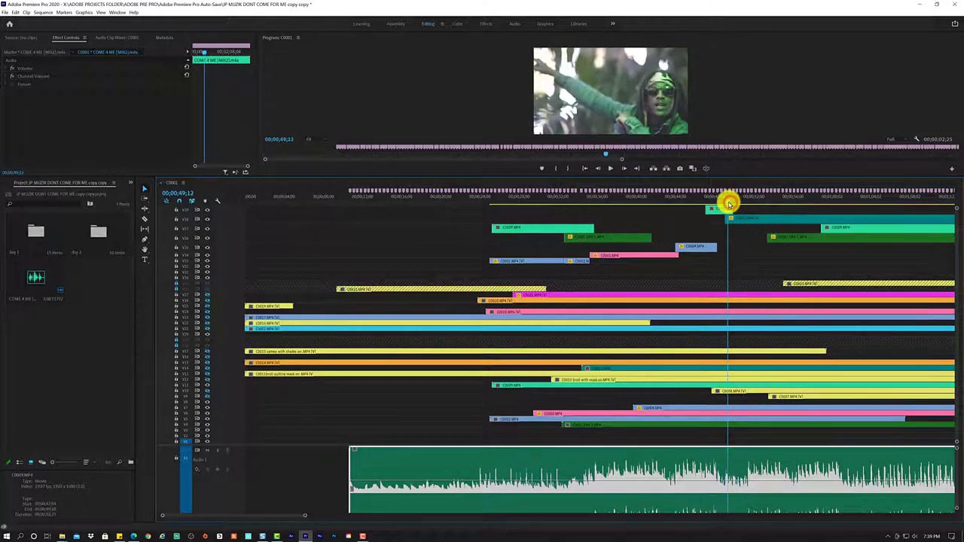
{"action": "left_click", "coordinate": [730, 209]}
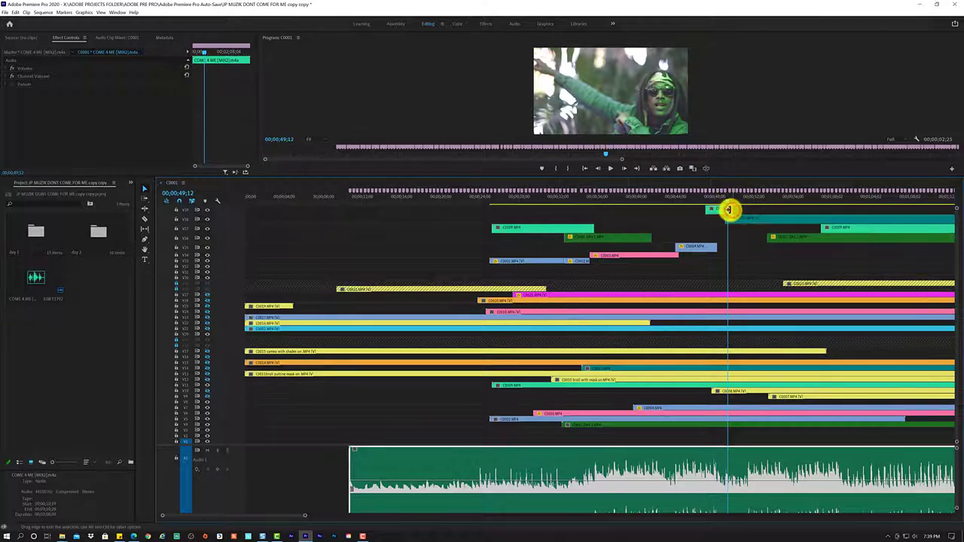
{"action": "left_click", "coordinate": [730, 211]}
{"action": "key", "text": "space"}
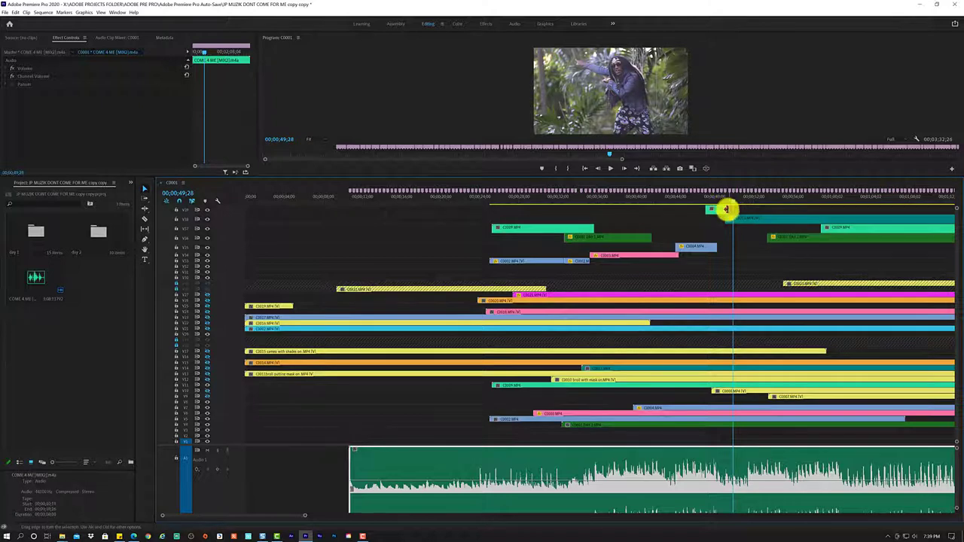
{"action": "left_click_drag", "start_coordinate": [729, 209], "coordinate": [729, 209]}
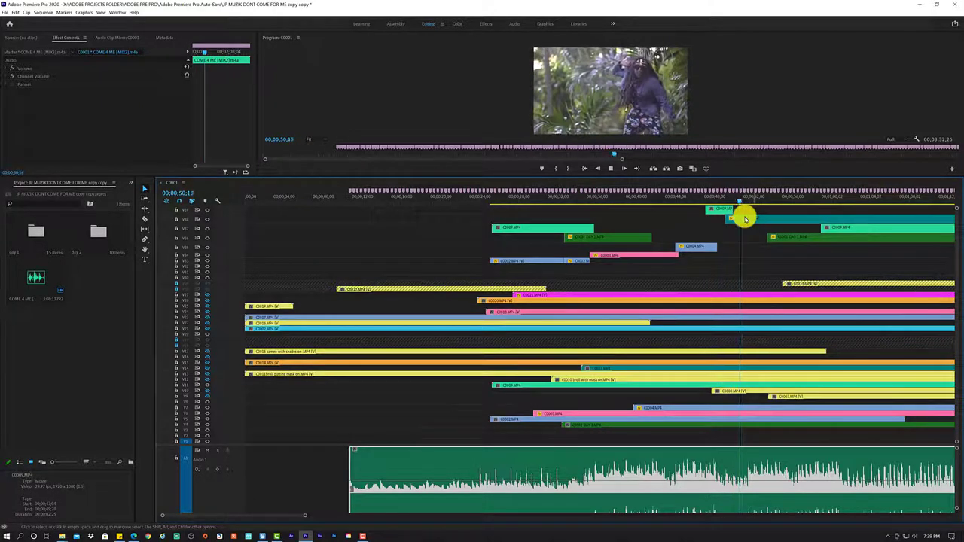
{"action": "key", "text": "space"}
Raise C0013's Scale and shift its Position to reframe the shot on the subject.
{"action": "left_click", "coordinate": [751, 219]}
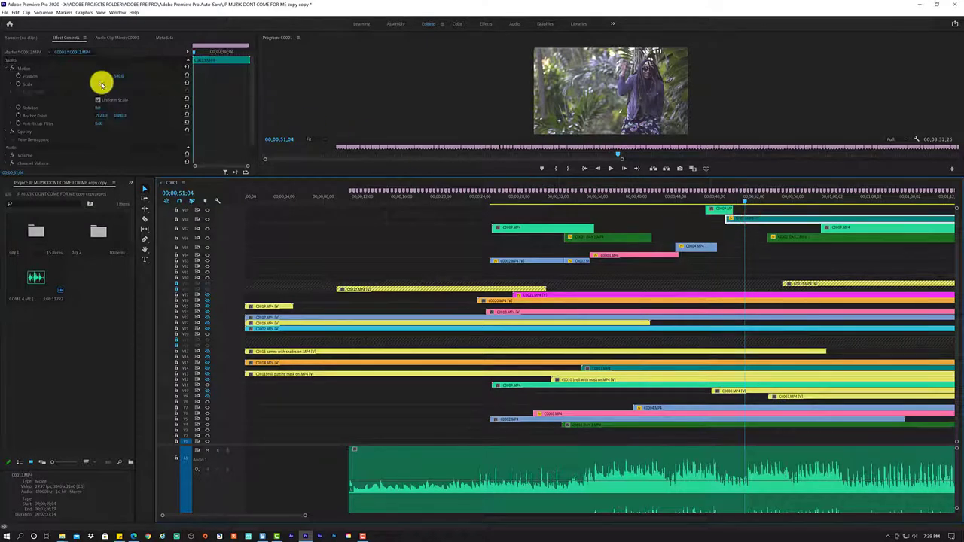
{"action": "left_click_drag", "start_coordinate": [102, 83], "coordinate": [114, 81]}
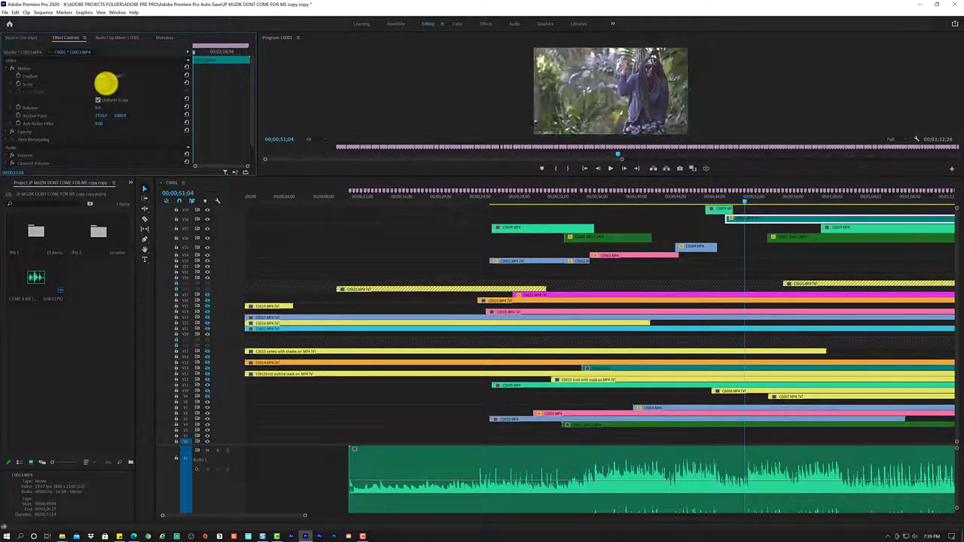
{"action": "left_click", "coordinate": [113, 77]}
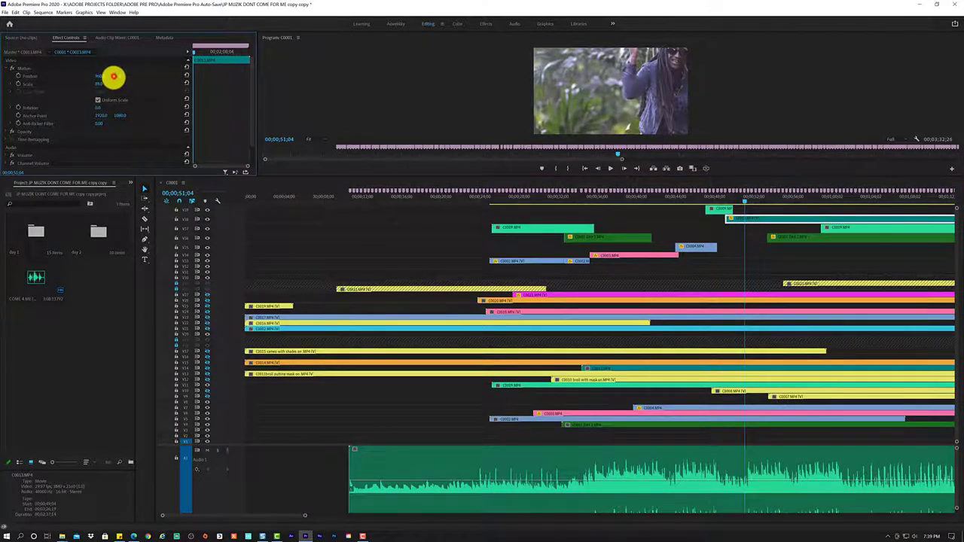
{"action": "left_click_drag", "start_coordinate": [117, 76], "coordinate": [12, 89]}
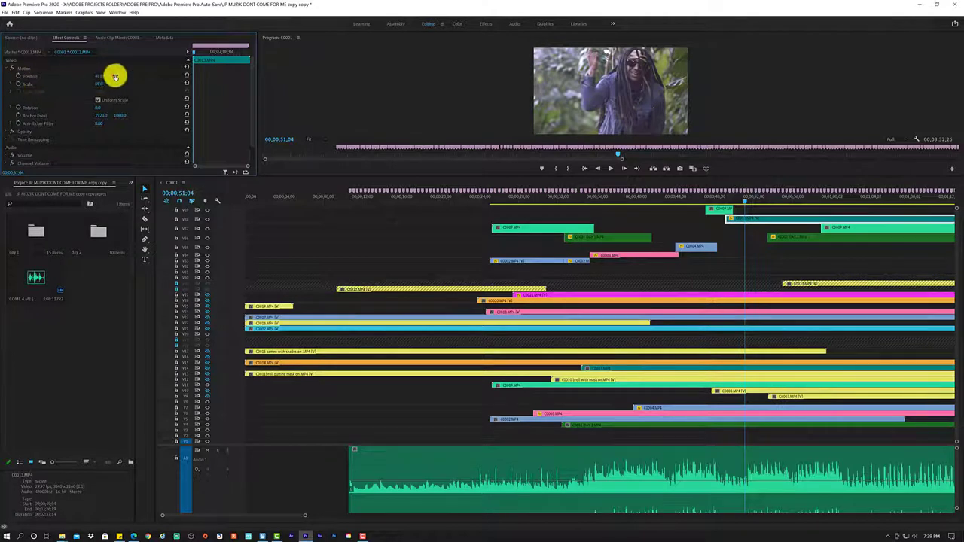
{"action": "left_click_drag", "start_coordinate": [12, 90], "coordinate": [153, 72]}
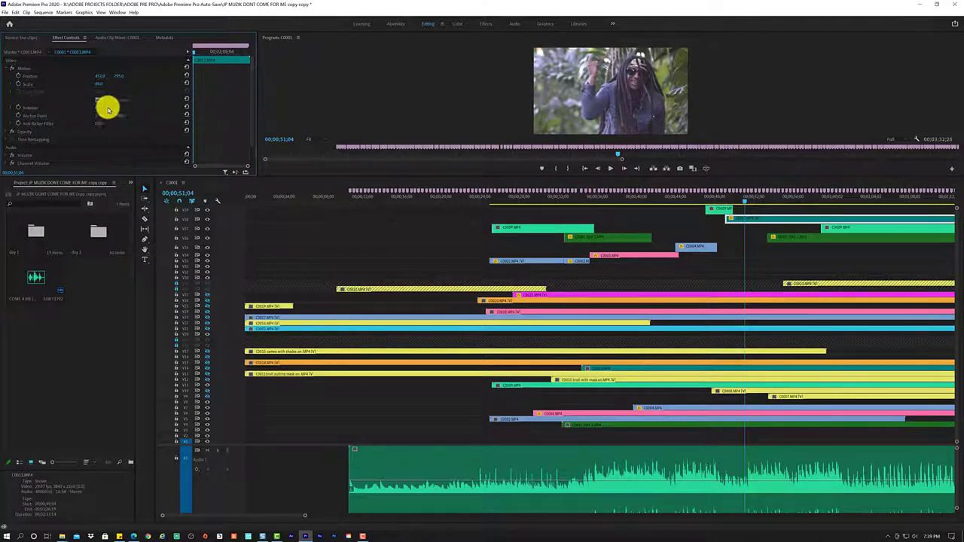
Turn on Position and Rotation keyframes at 00;00;51;04 and increase Rotation to tilt C0013.
{"action": "left_click", "coordinate": [19, 108]}
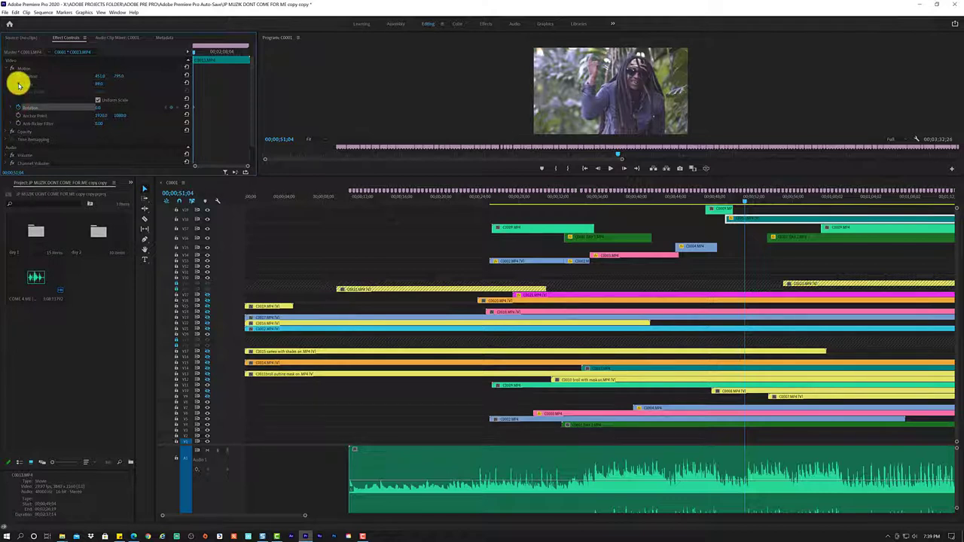
{"action": "left_click", "coordinate": [19, 72]}
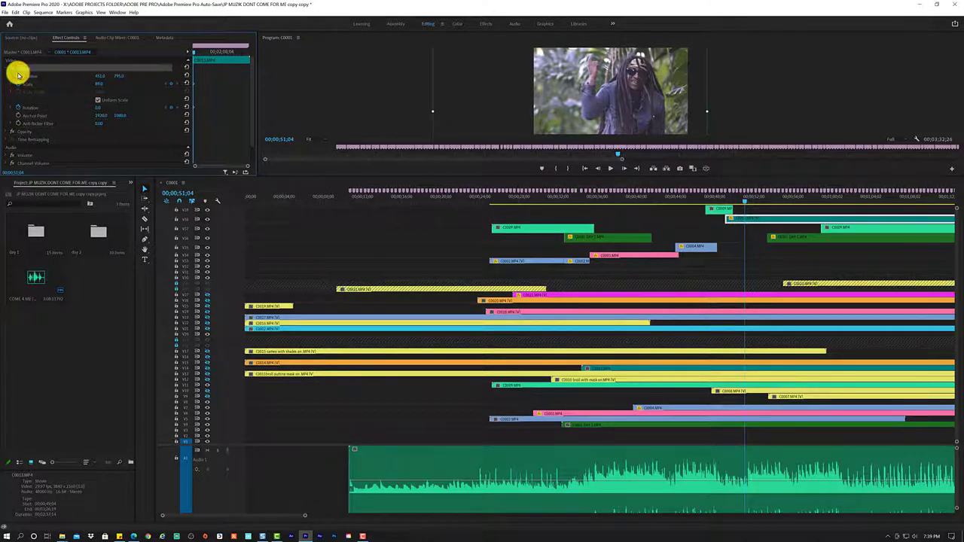
{"action": "left_click", "coordinate": [19, 74]}
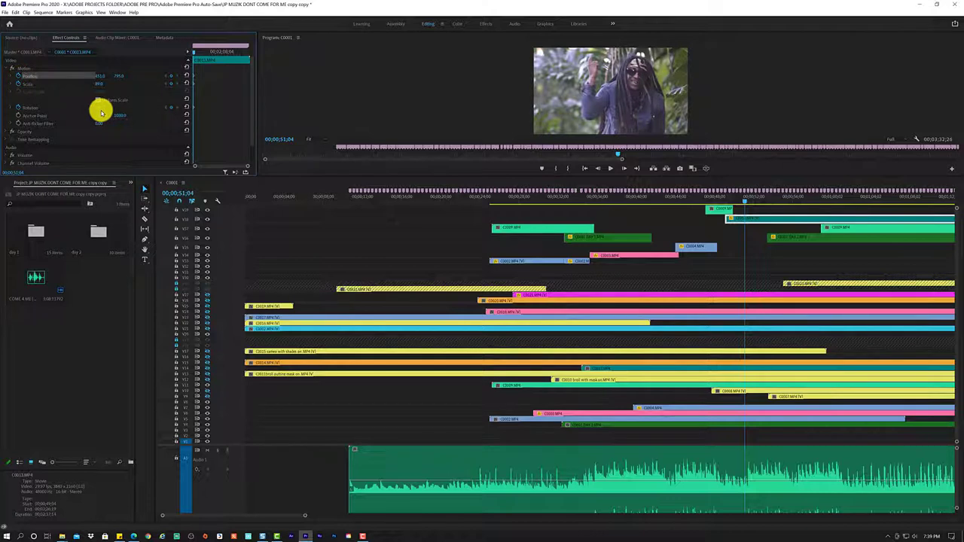
{"action": "left_click", "coordinate": [101, 112]}
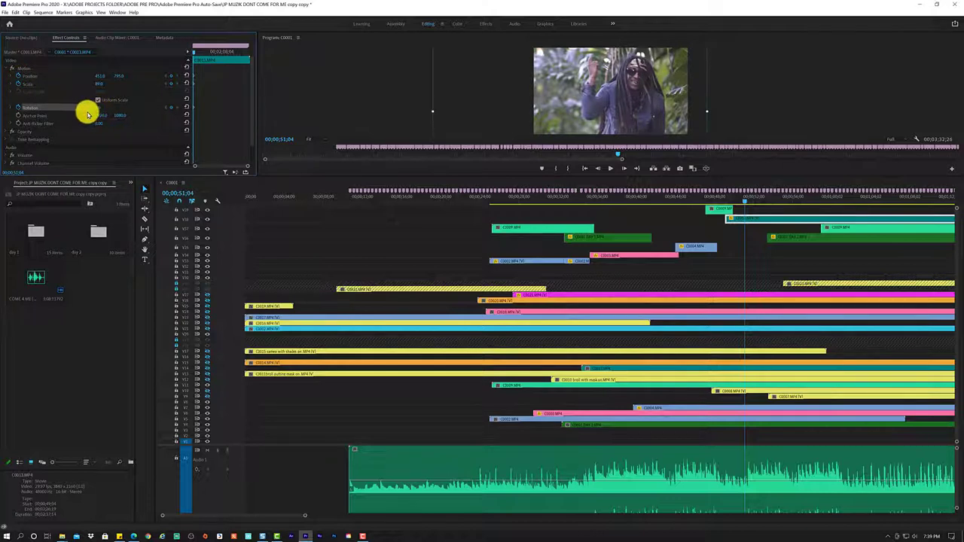
{"action": "left_click_drag", "start_coordinate": [98, 108], "coordinate": [93, 107]}
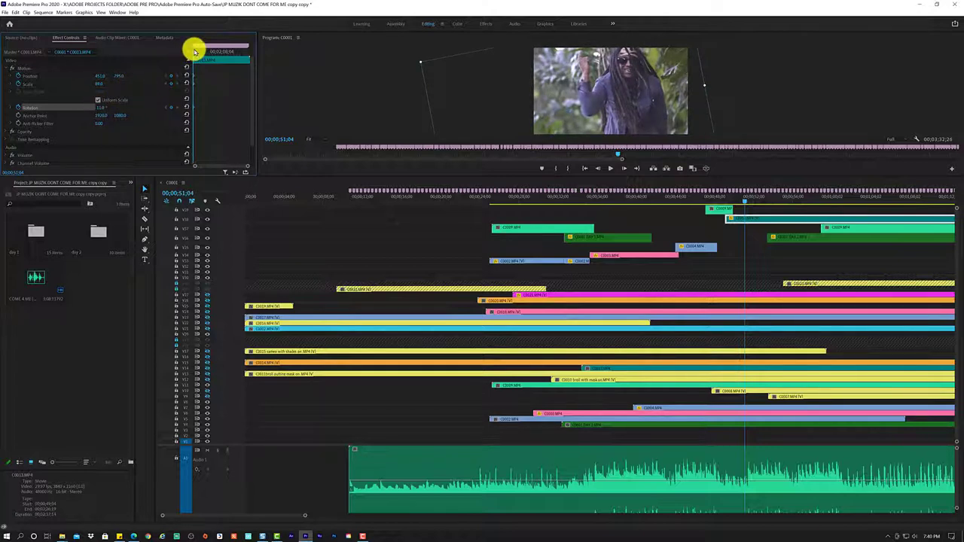
Preview the rotated clip from 49;04, then reset its Rotation to 0.
{"action": "left_click_drag", "start_coordinate": [194, 52], "coordinate": [196, 51]}
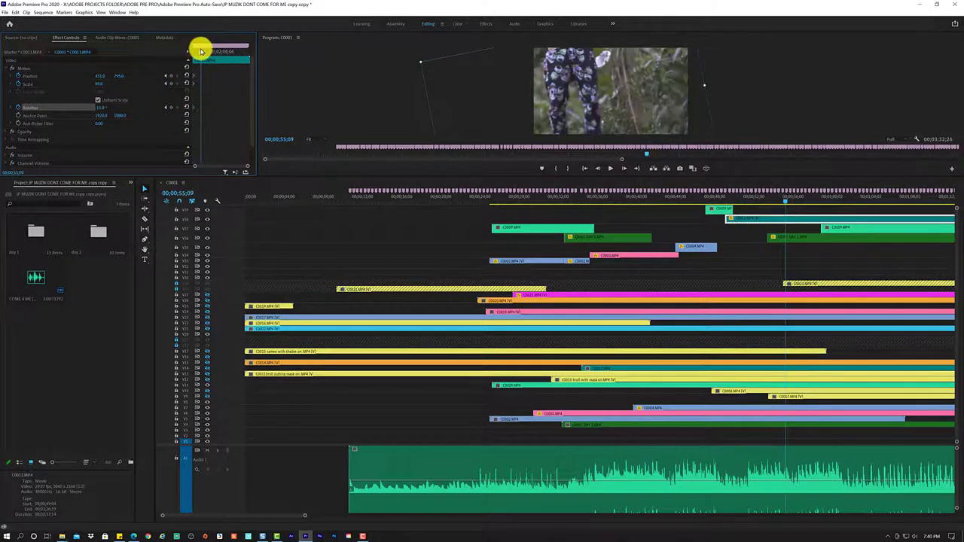
{"action": "left_click_drag", "start_coordinate": [196, 52], "coordinate": [192, 53]}
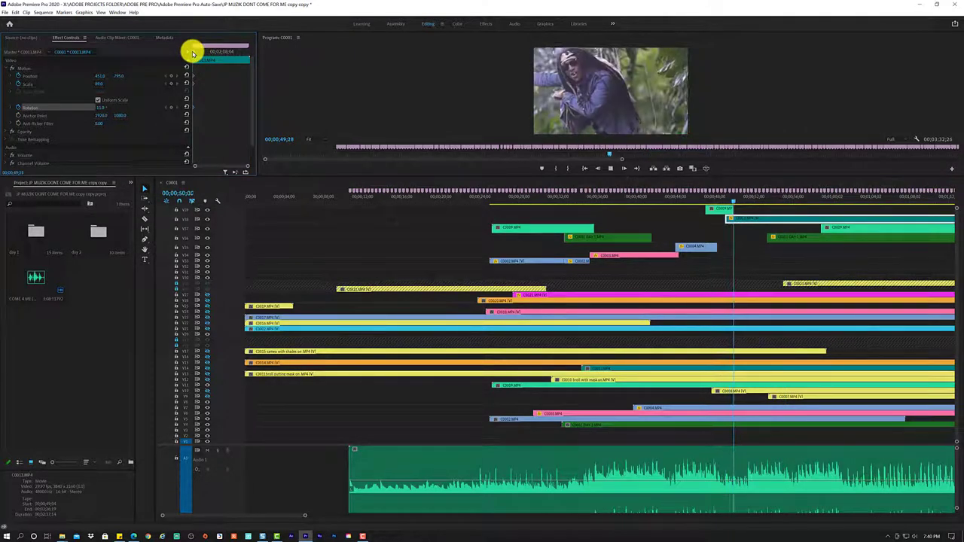
{"action": "key", "text": "space"}
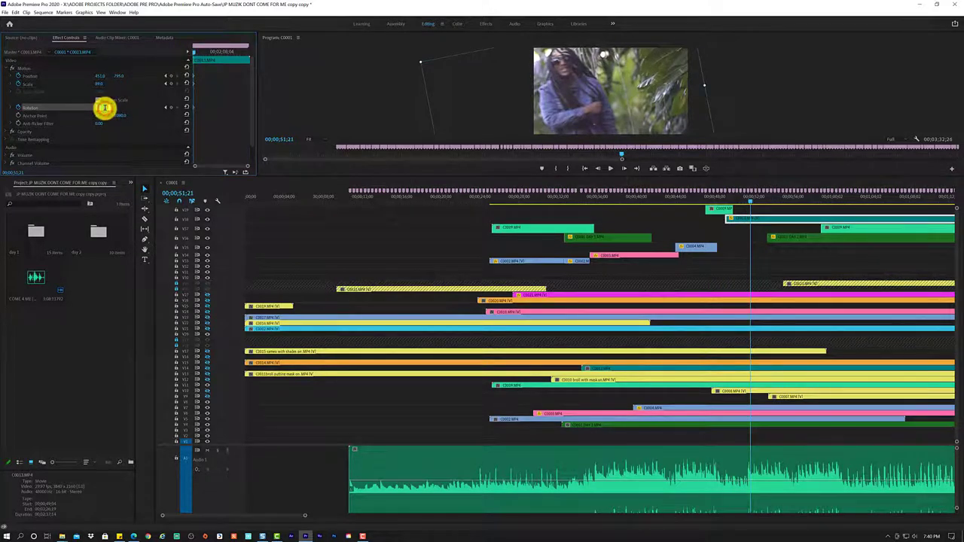
{"action": "type", "text": "0"}
{"action": "key", "text": "Return"}
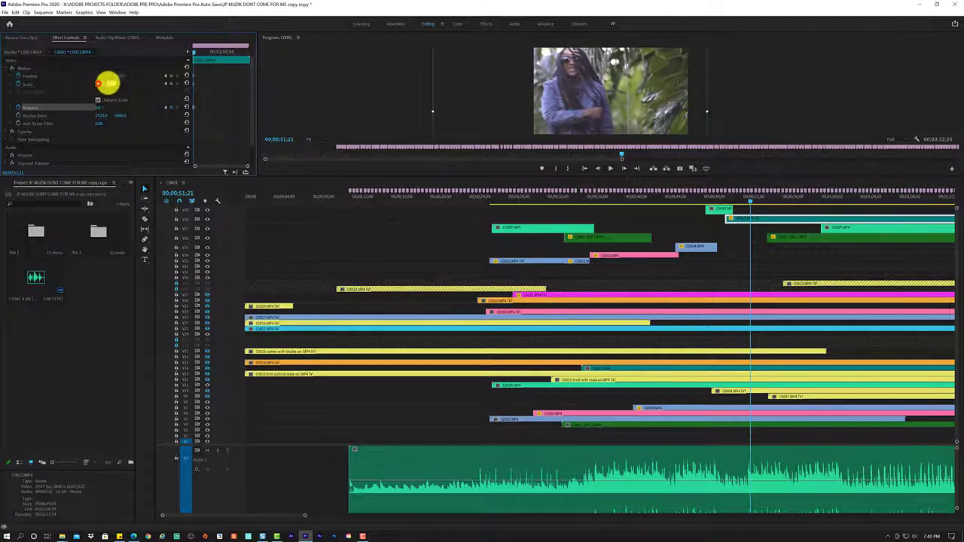
Enter 50 as C0013's Scale value.
{"action": "left_click", "coordinate": [102, 84]}
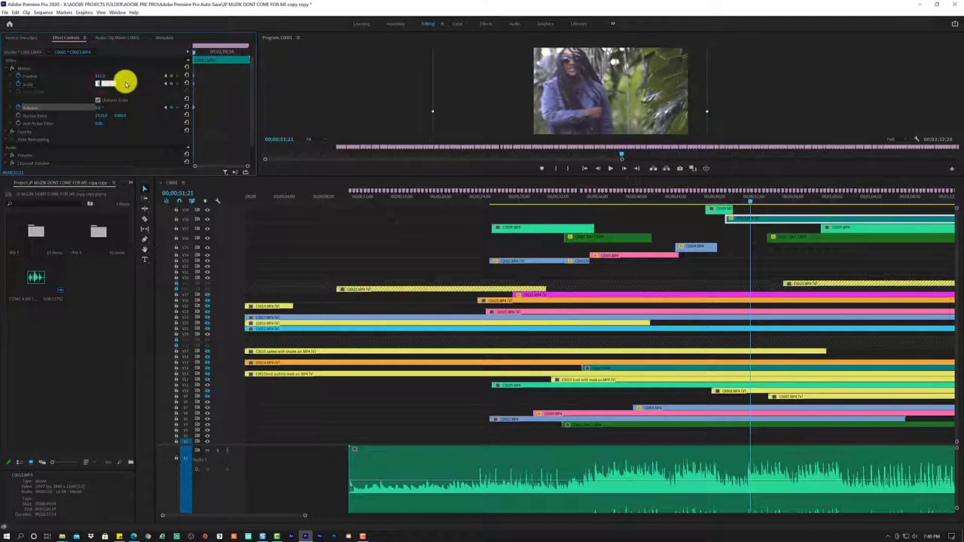
{"action": "type", "text": "50"}
{"action": "key", "text": "Return"}
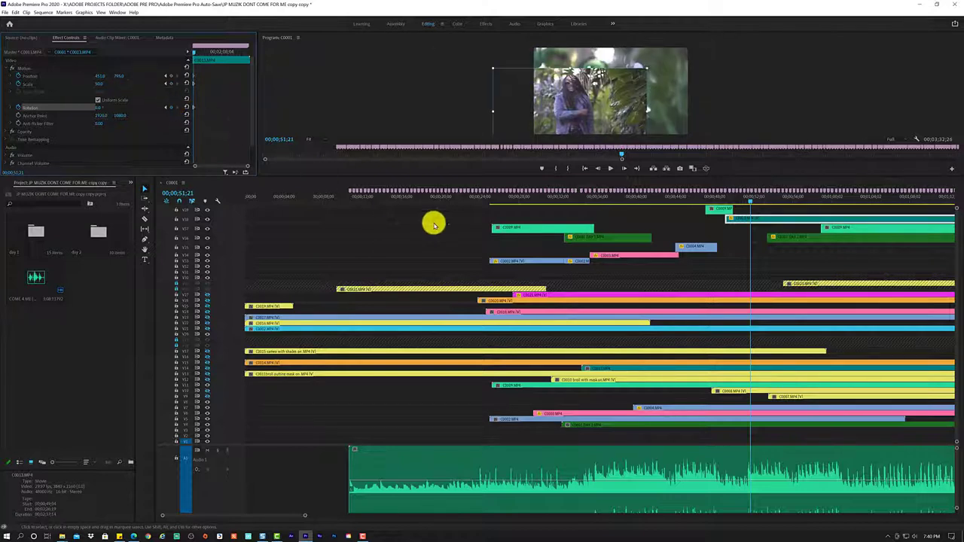
Select the teal top-track clip and center it at Position 960, 540.
{"action": "left_click", "coordinate": [755, 370]}
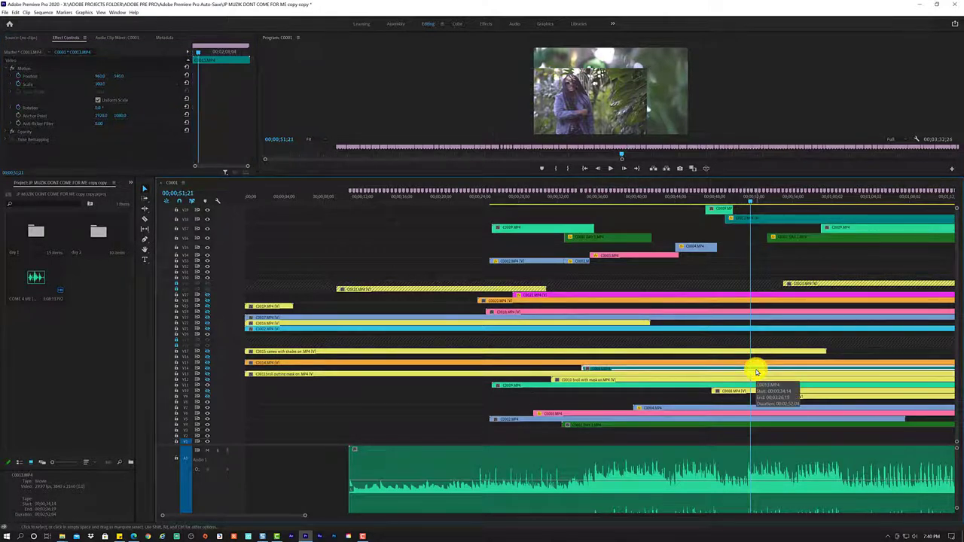
{"action": "left_click", "coordinate": [755, 219]}
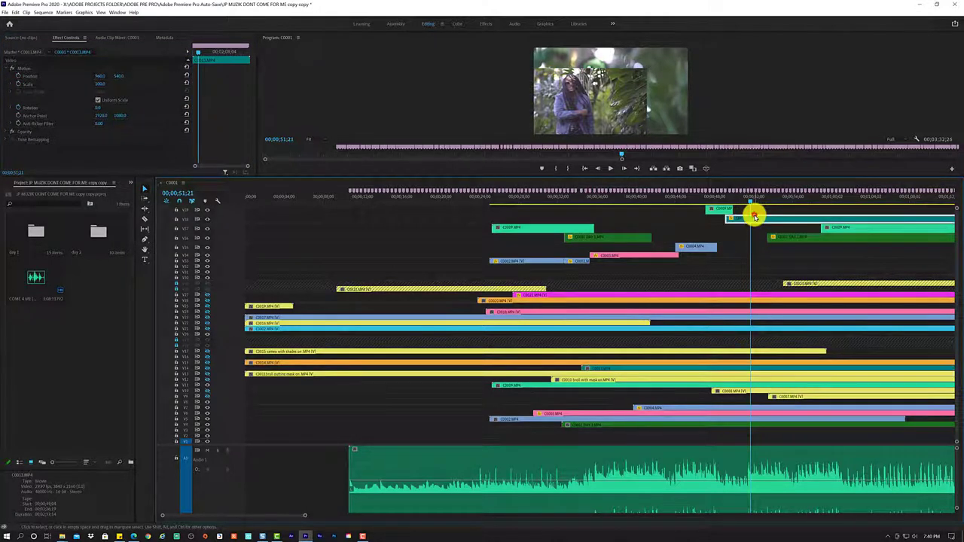
{"action": "left_click", "coordinate": [103, 75]}
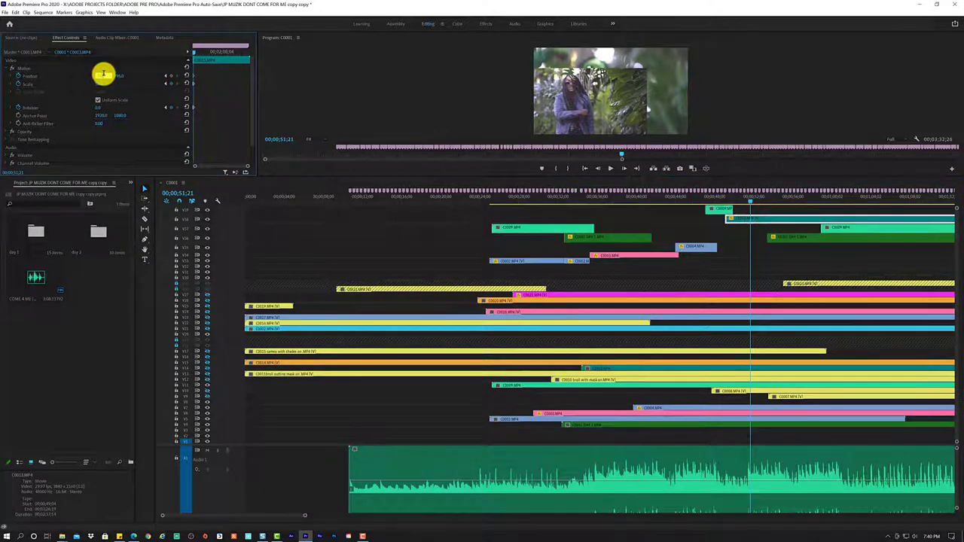
{"action": "left_click_drag", "start_coordinate": [103, 74], "coordinate": [104, 77]}
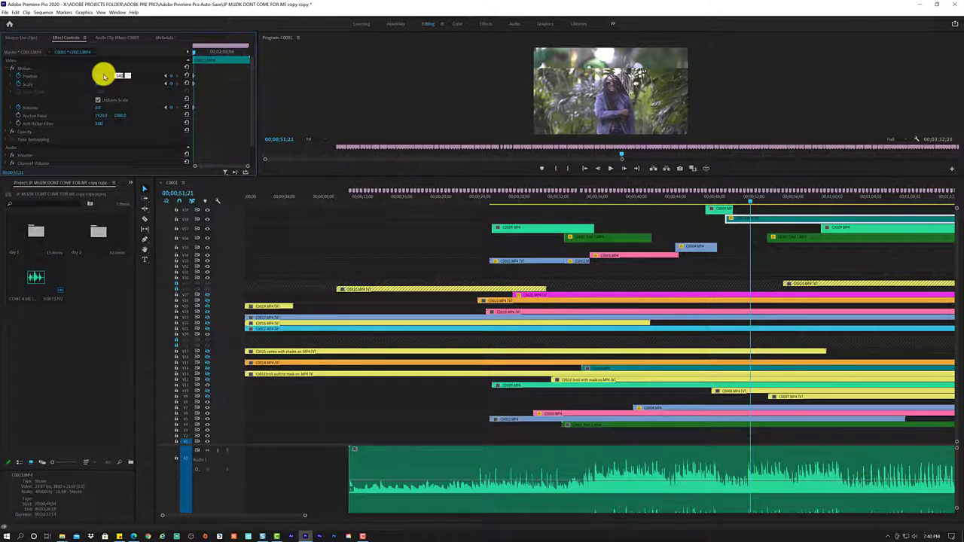
{"action": "key", "text": "Return"}
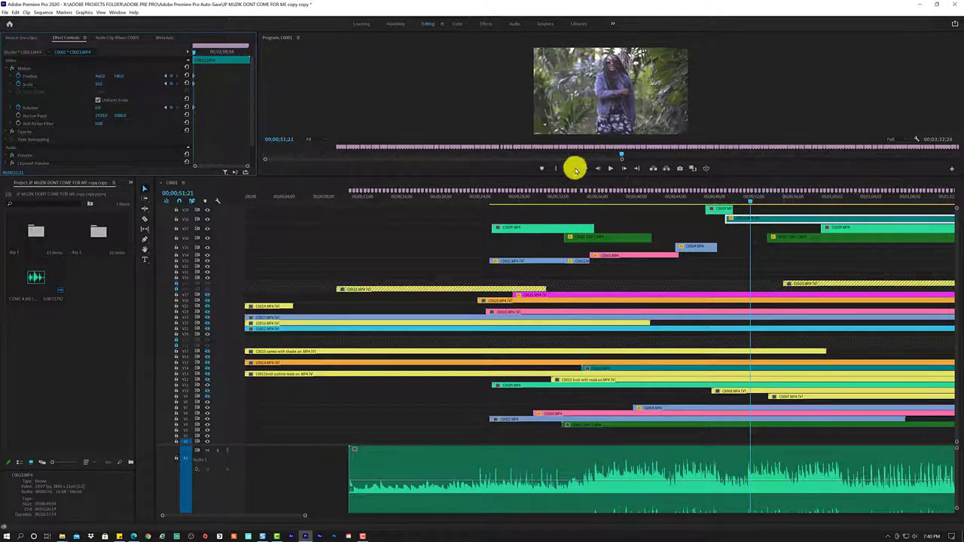
Replay the edit from 49;23 and widen the visible keyframe time range.
{"action": "left_click_drag", "start_coordinate": [749, 205], "coordinate": [731, 208]}
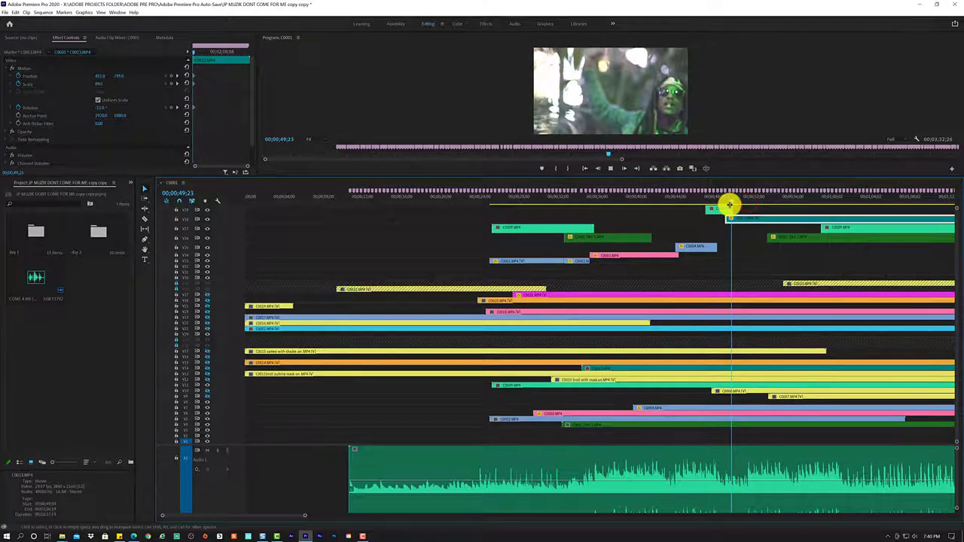
{"action": "key", "text": "space"}
{"action": "left_click", "coordinate": [748, 220]}
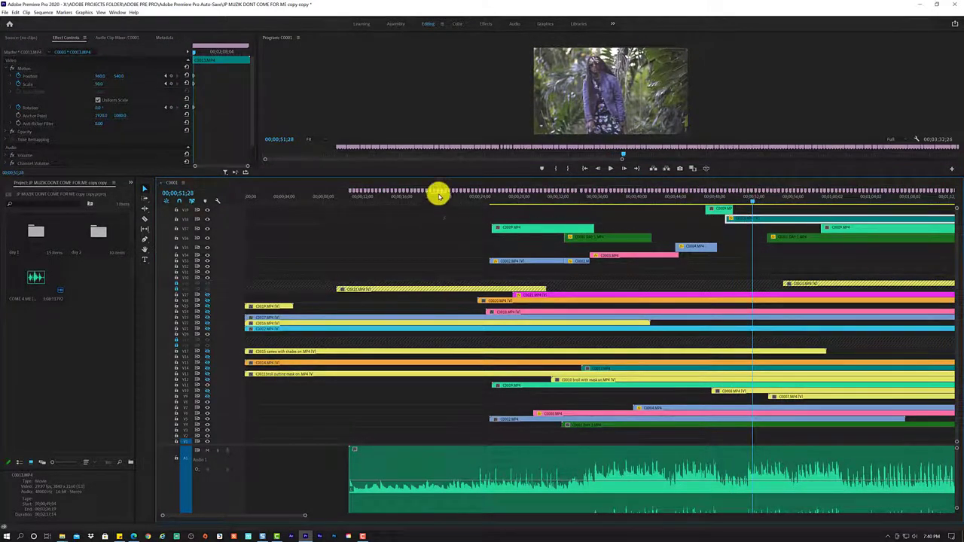
{"action": "mouse_move", "coordinate": [194, 167]}
{"action": "left_mouse_down"}
{"action": "mouse_move", "coordinate": [174, 169]}
{"action": "mouse_move", "coordinate": [221, 162]}
{"action": "left_mouse_up"}
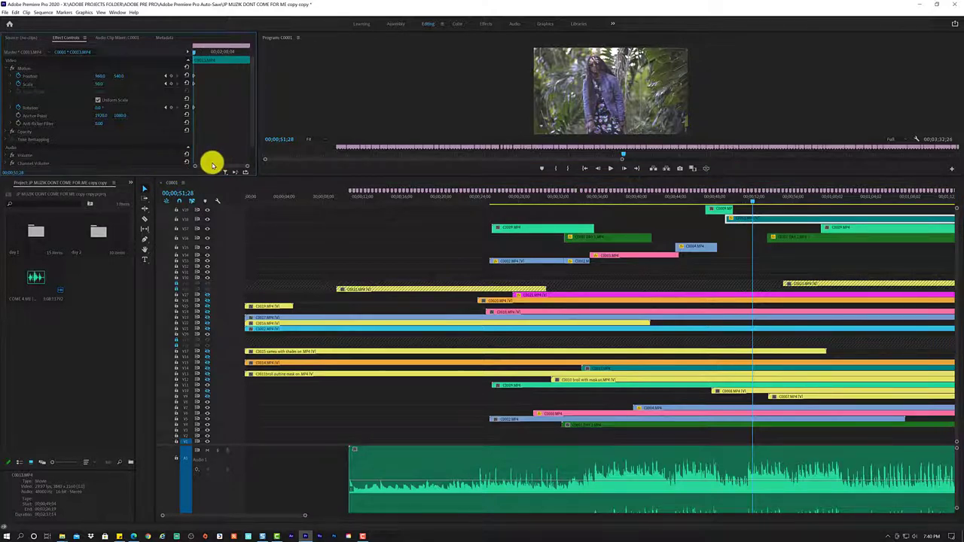
Widen Effect Controls, enlarge its keyframe timeline, and marquee-select the clip's motion keyframes.
{"action": "left_click_drag", "start_coordinate": [259, 136], "coordinate": [539, 108]}
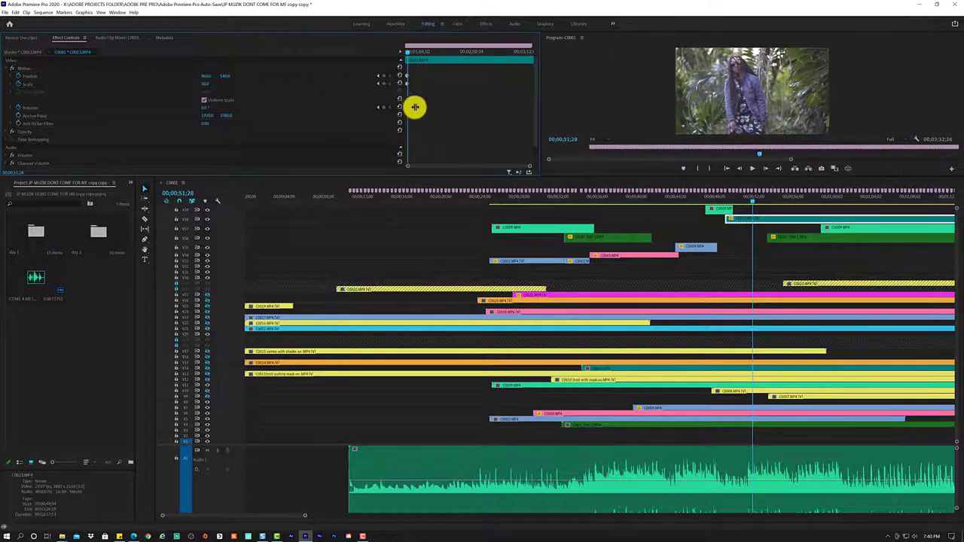
{"action": "left_click_drag", "start_coordinate": [402, 107], "coordinate": [279, 126]}
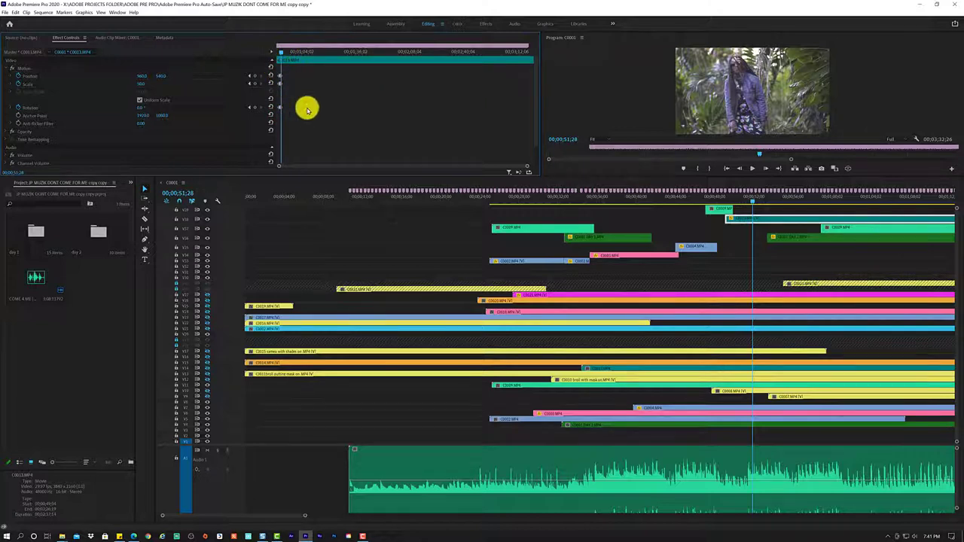
{"action": "left_click", "coordinate": [306, 107]}
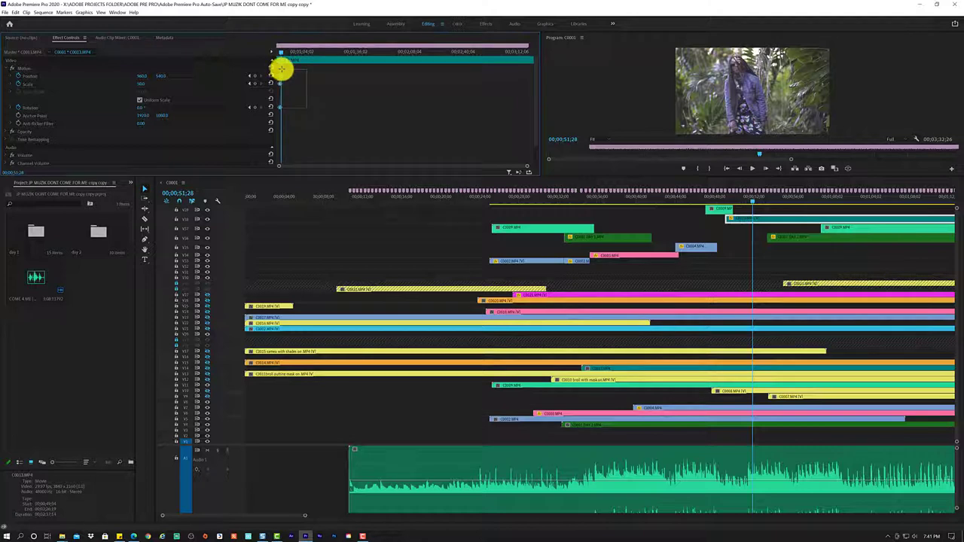
{"action": "left_click", "coordinate": [304, 107]}
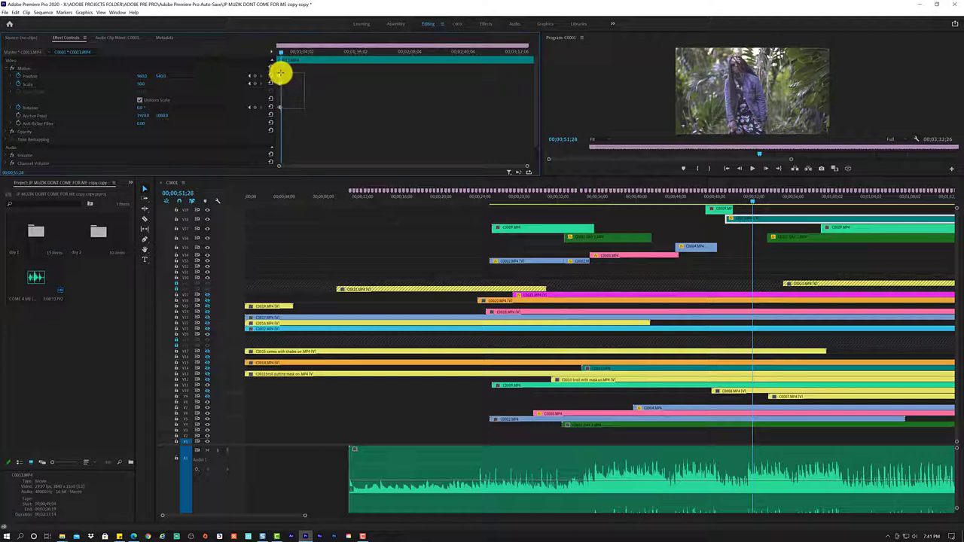
{"action": "left_click_drag", "start_coordinate": [280, 73], "coordinate": [304, 108]}
Zoom the keyframe timeline, delete the duplicate keyframes near the start, and preview from 49;04.
{"action": "left_click_drag", "start_coordinate": [509, 167], "coordinate": [379, 166]}
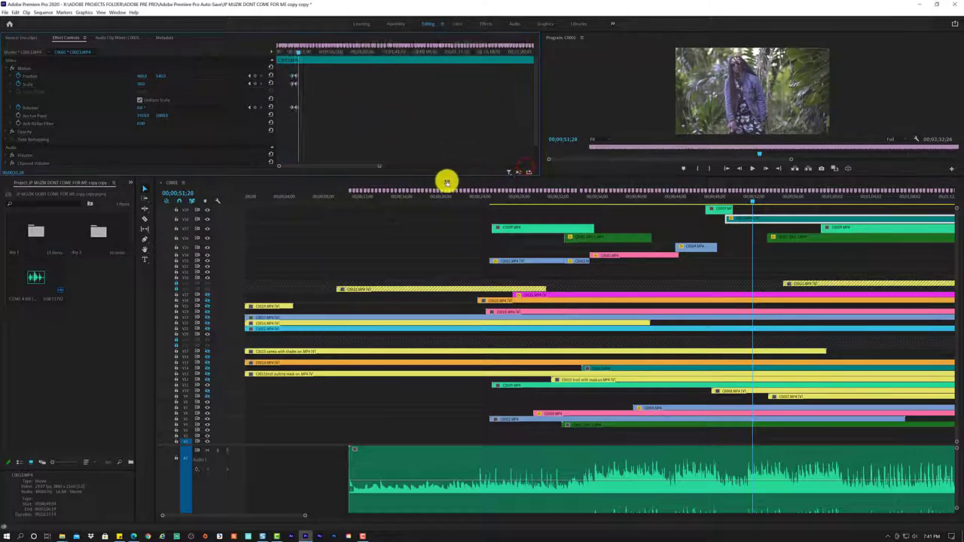
{"action": "mouse_move", "coordinate": [447, 182]}
{"action": "left_mouse_down"}
{"action": "mouse_move", "coordinate": [485, 164]}
{"action": "mouse_move", "coordinate": [393, 169]}
{"action": "left_mouse_up"}
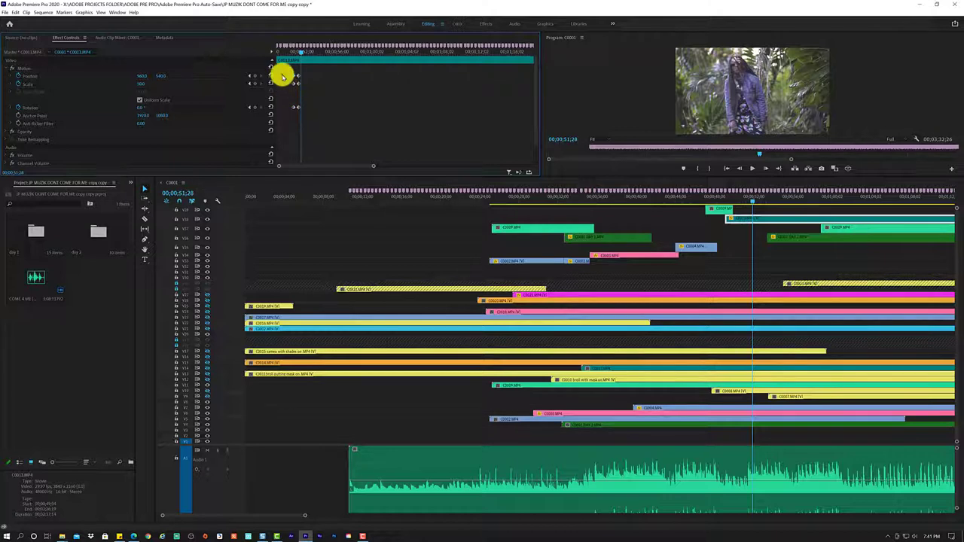
{"action": "left_click_drag", "start_coordinate": [291, 85], "coordinate": [295, 114]}
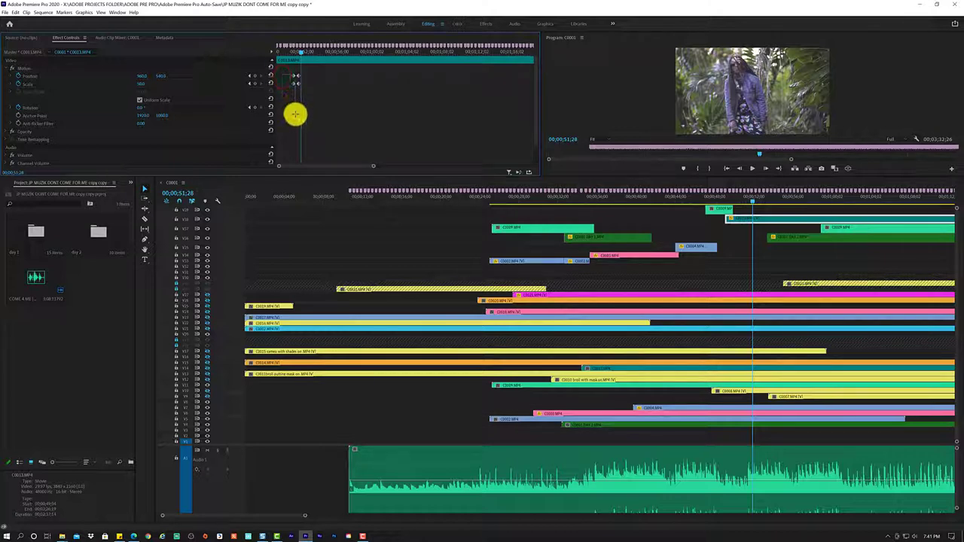
{"action": "key", "text": "Delete"}
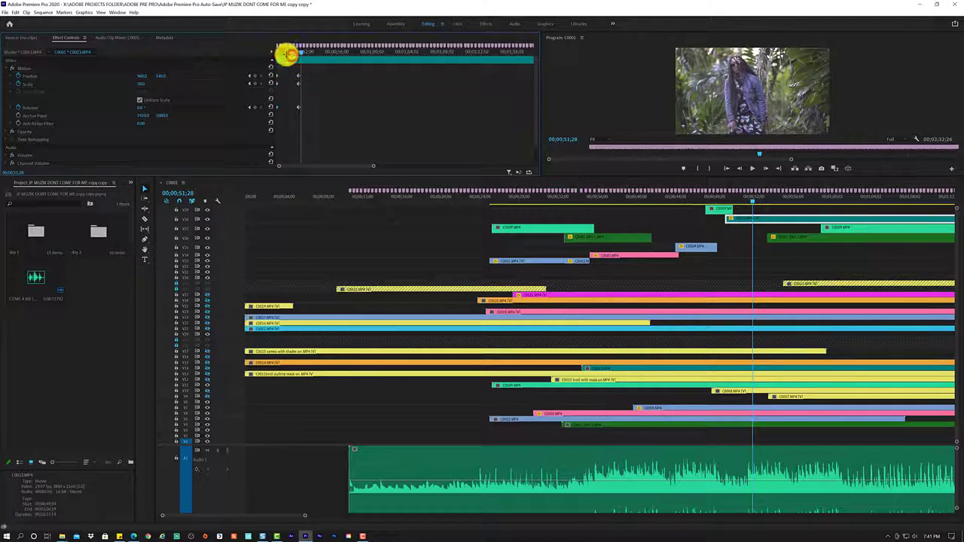
{"action": "left_click_drag", "start_coordinate": [301, 56], "coordinate": [276, 56]}
{"action": "key", "text": "space"}
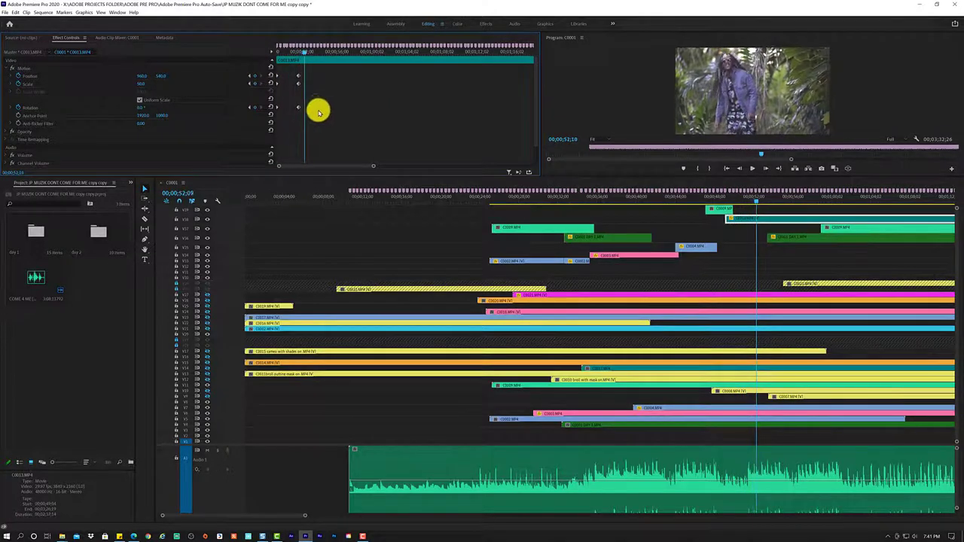
{"action": "key", "text": "space"}
Nudge the Position and Scale keyframes slightly earlier, previewing the motion between 49 and 52 seconds.
{"action": "left_click_drag", "start_coordinate": [292, 91], "coordinate": [288, 71]}
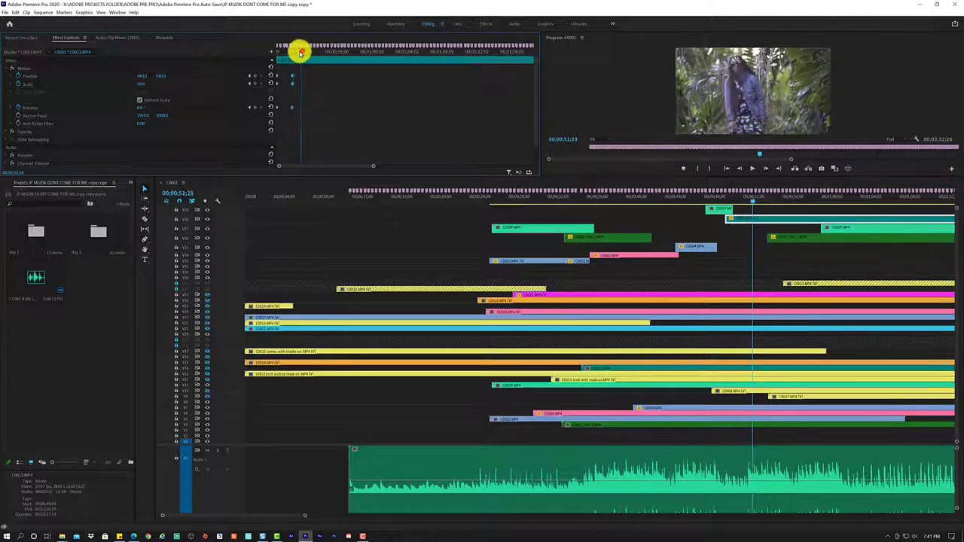
{"action": "left_click_drag", "start_coordinate": [298, 65], "coordinate": [276, 54]}
{"action": "key", "text": "space"}
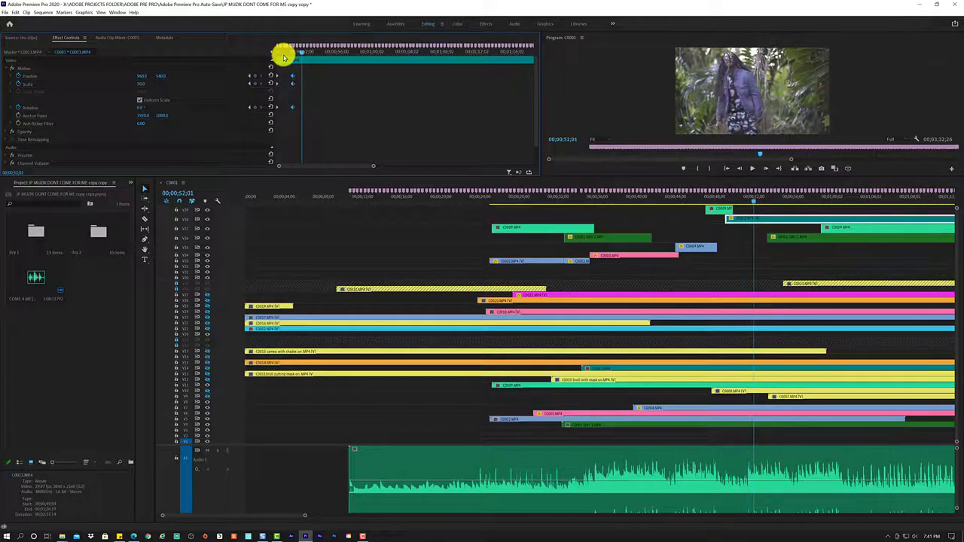
{"action": "key", "text": "space"}
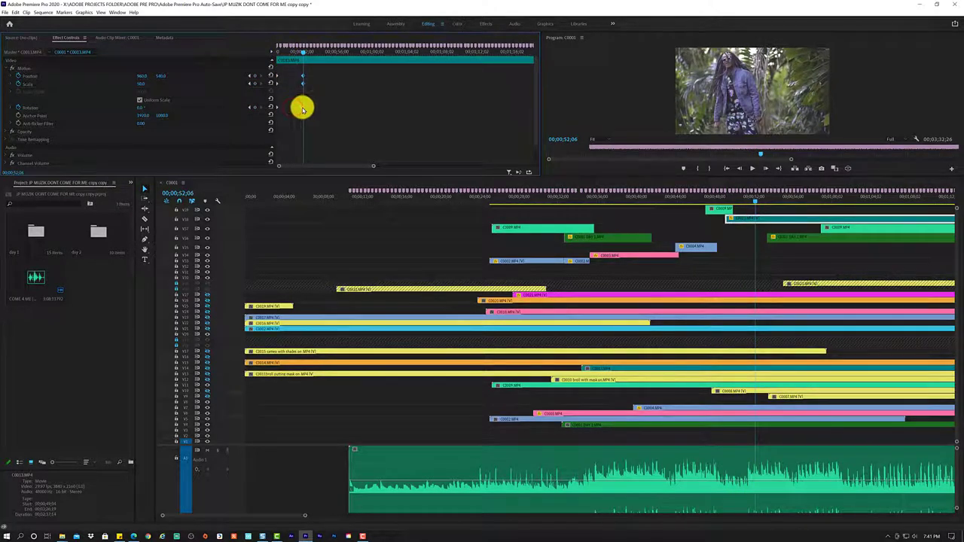
{"action": "left_click", "coordinate": [295, 50]}
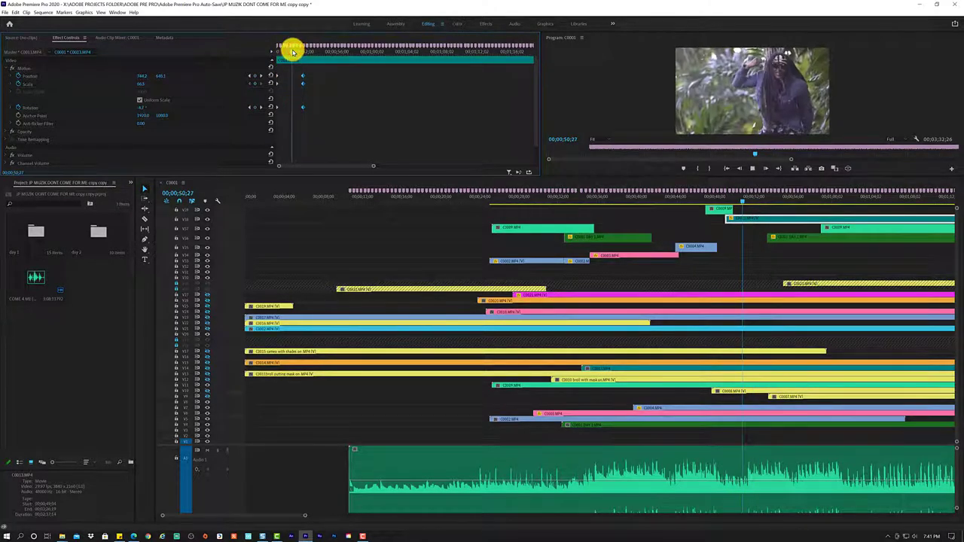
{"action": "key", "text": "space"}
{"action": "key", "text": "space"}
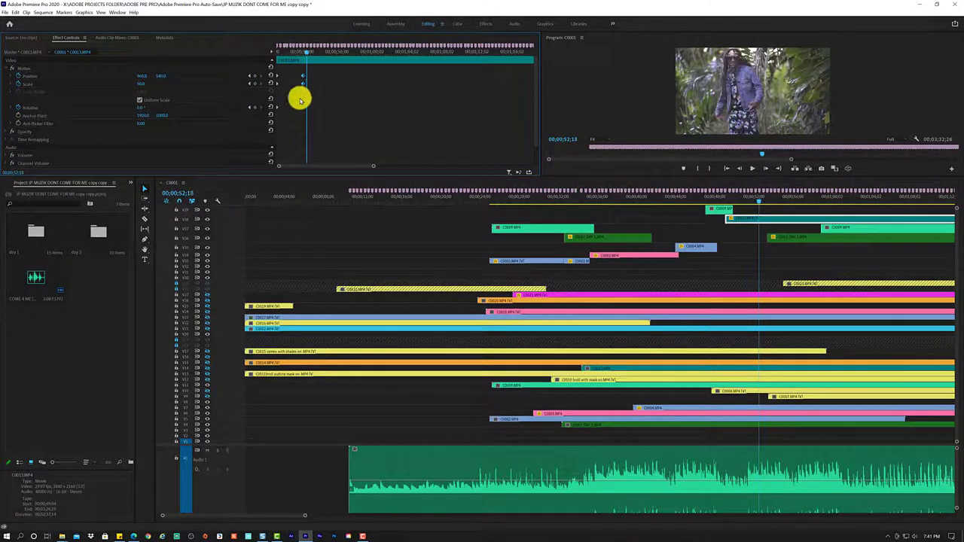
{"action": "left_click_drag", "start_coordinate": [301, 111], "coordinate": [299, 111]}
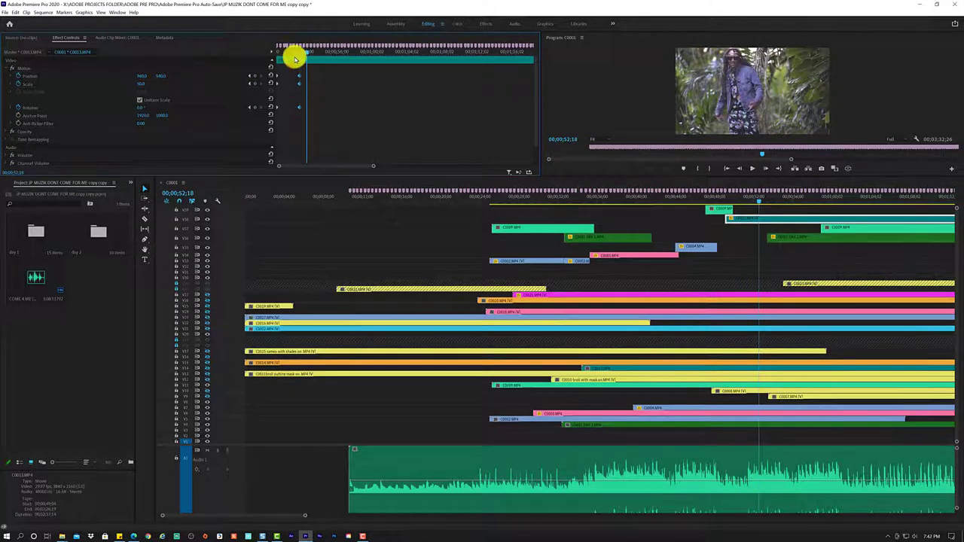
{"action": "left_click_drag", "start_coordinate": [299, 55], "coordinate": [296, 55]}
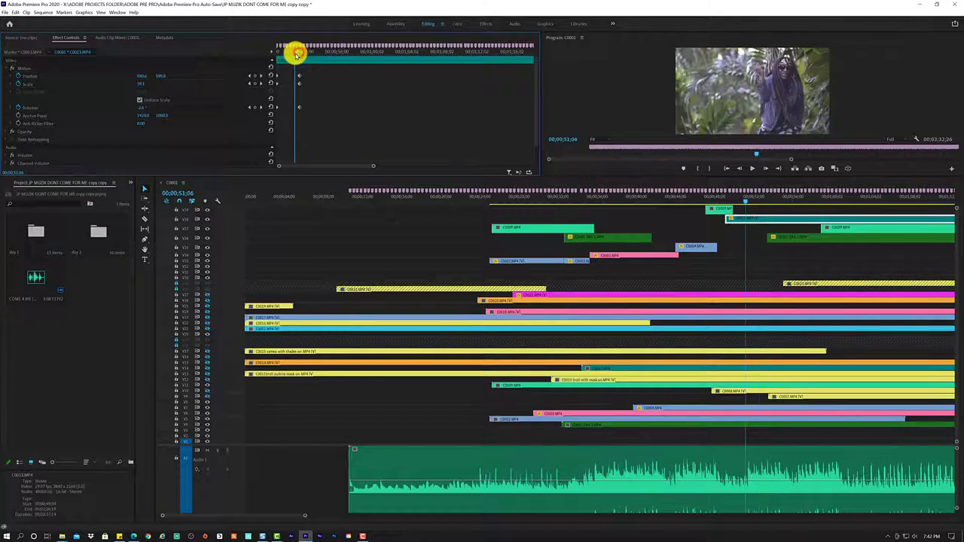
{"action": "key", "text": "space"}
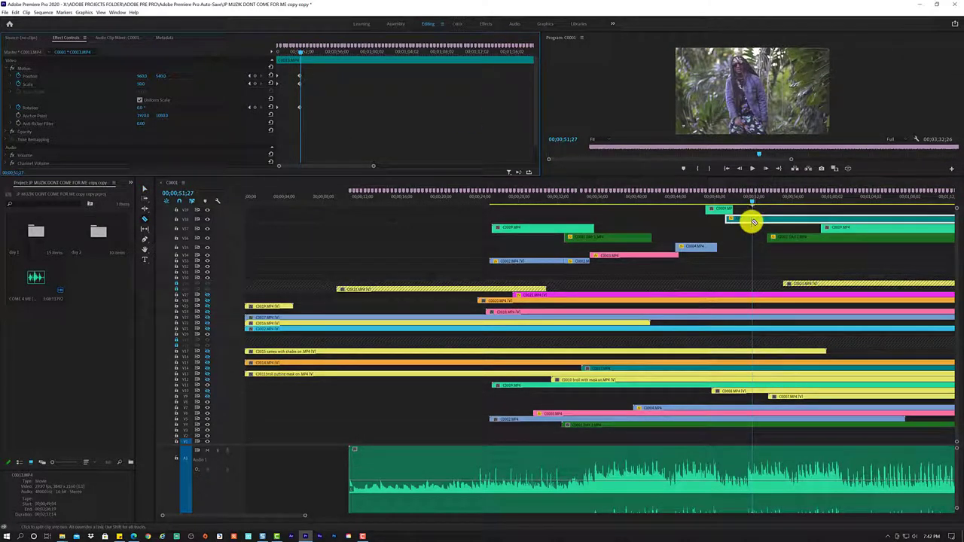
Preview to 53;16 and delete the long clip on the top track.
{"action": "left_click", "coordinate": [753, 221]}
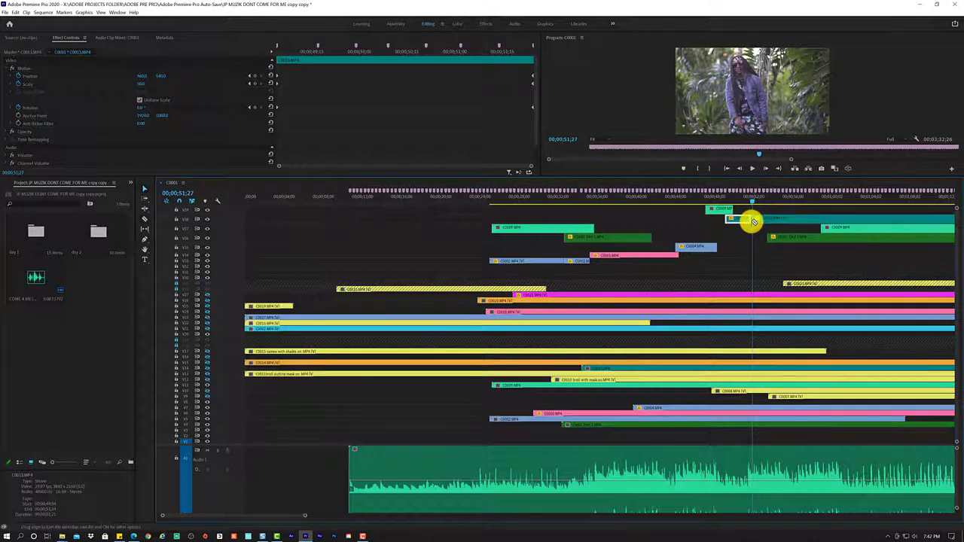
{"action": "left_click", "coordinate": [756, 223]}
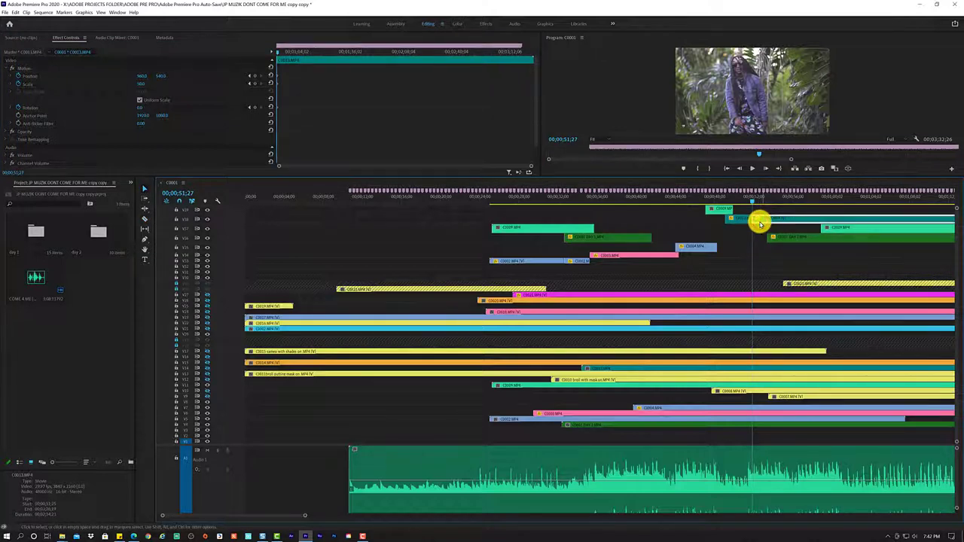
{"action": "key", "text": "space"}
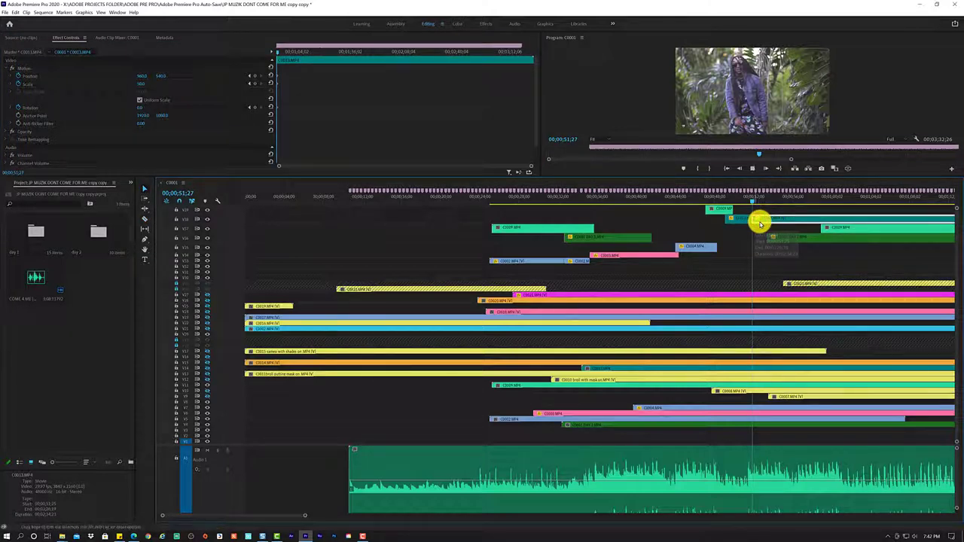
{"action": "key", "text": "space"}
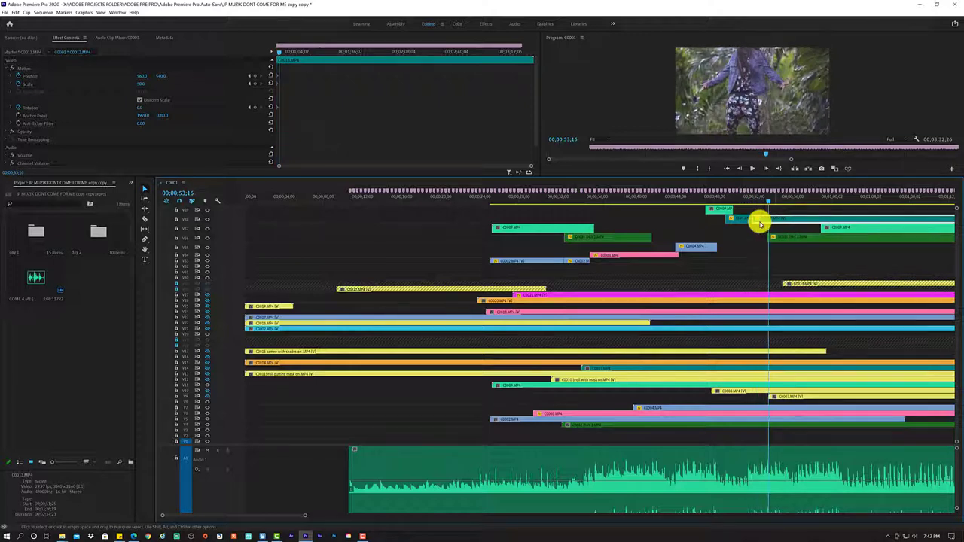
{"action": "key", "text": "Delete"}
Review from 48;10 and trim the start of C0031 to the playhead near 54 seconds.
{"action": "left_click_drag", "start_coordinate": [746, 201], "coordinate": [722, 205]}
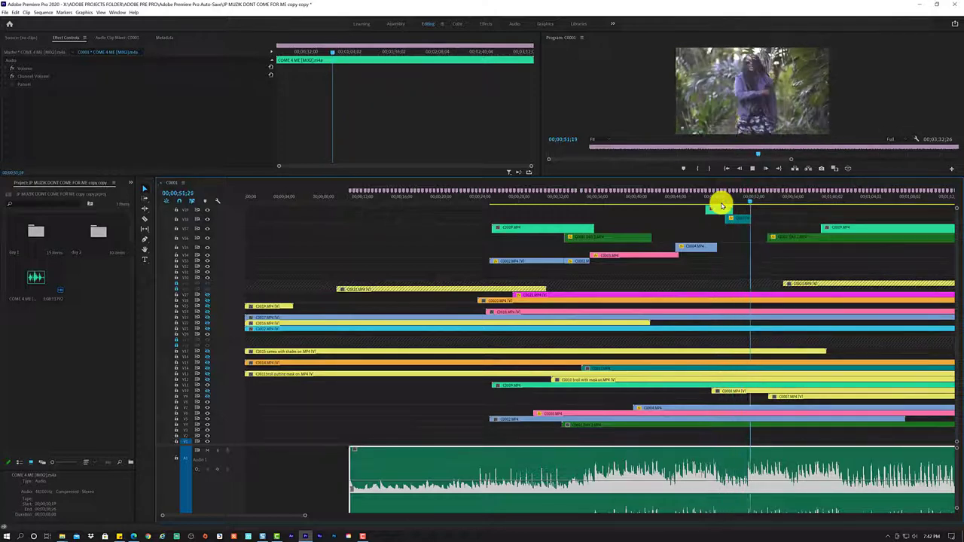
{"action": "key", "text": "space"}
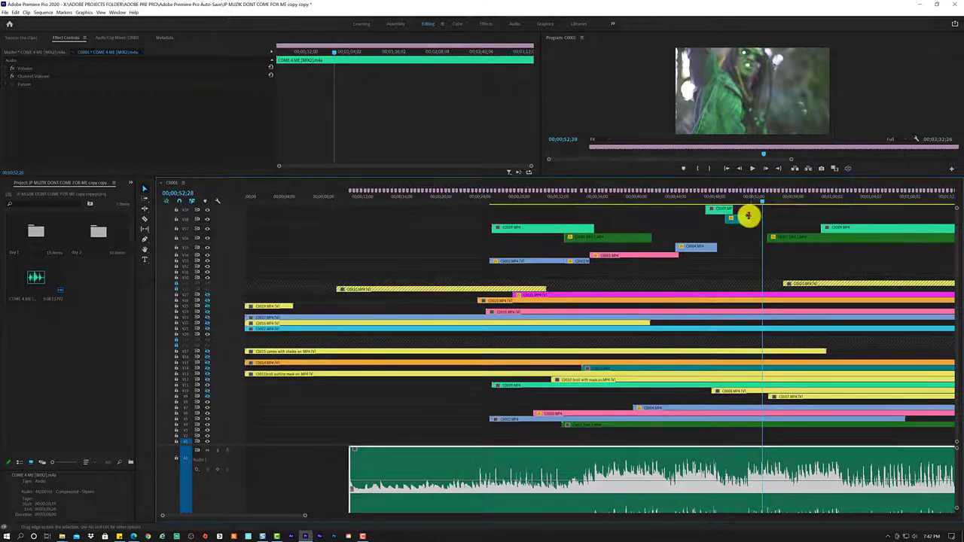
{"action": "key", "text": "j"}
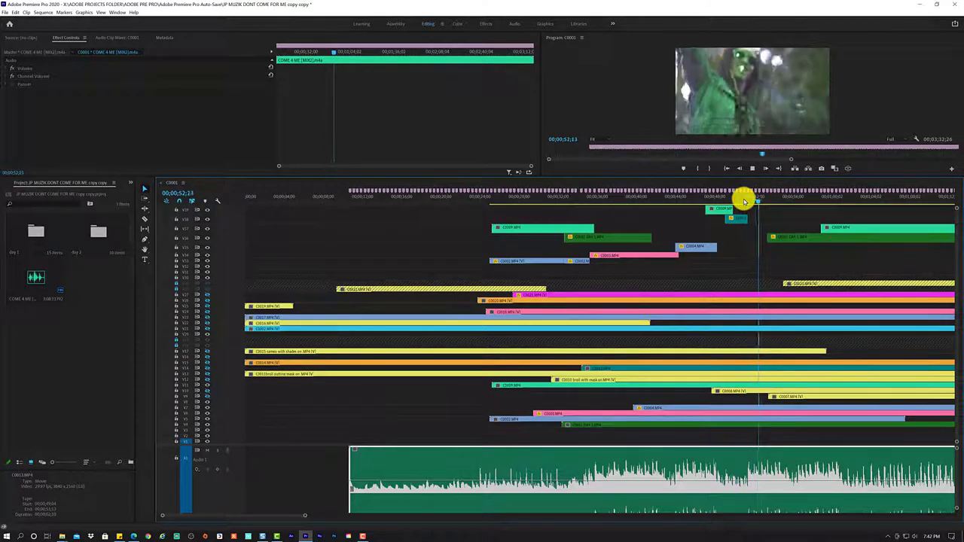
{"action": "key", "text": "space"}
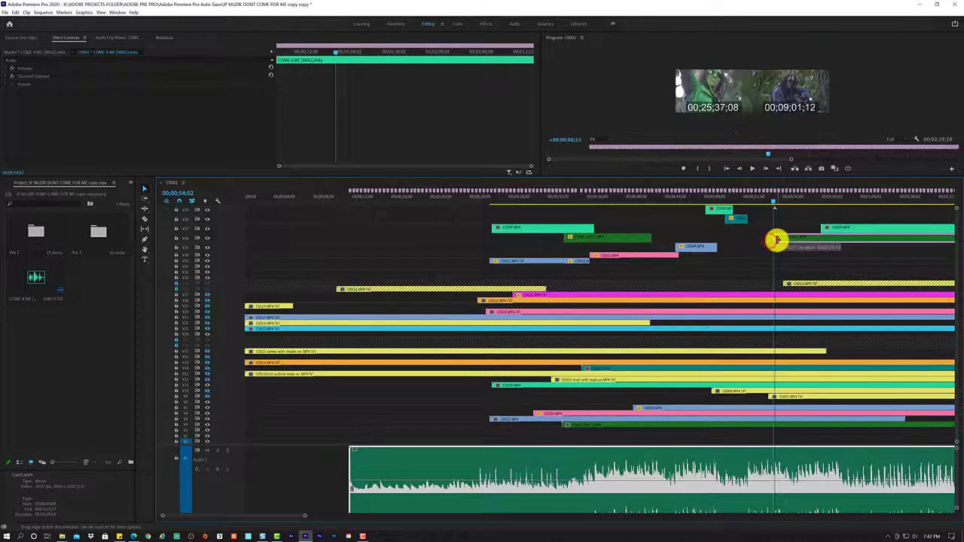
{"action": "left_click_drag", "start_coordinate": [769, 241], "coordinate": [774, 240]}
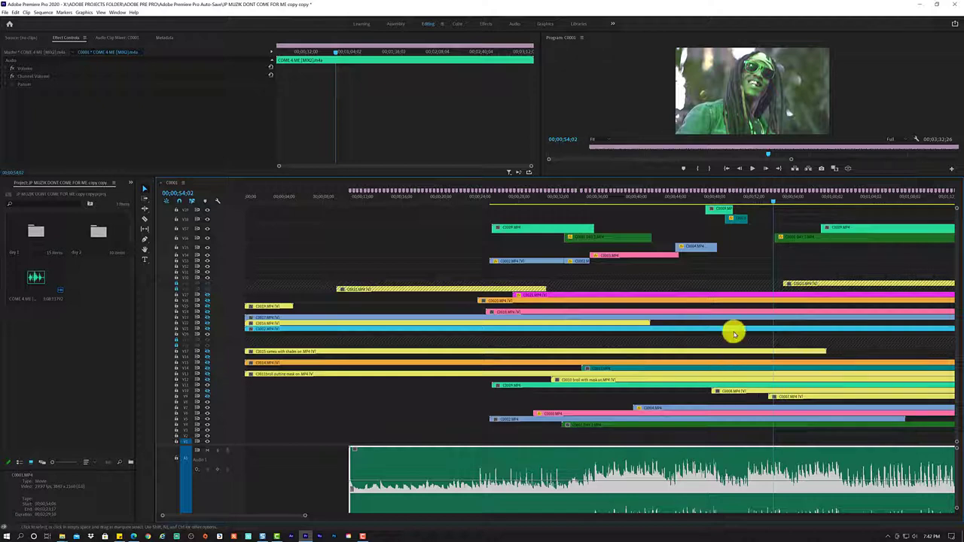
Retrim the edge of the short C0012 clip, replaying from about 49 seconds.
{"action": "left_click", "coordinate": [725, 202]}
{"action": "key", "text": "space"}
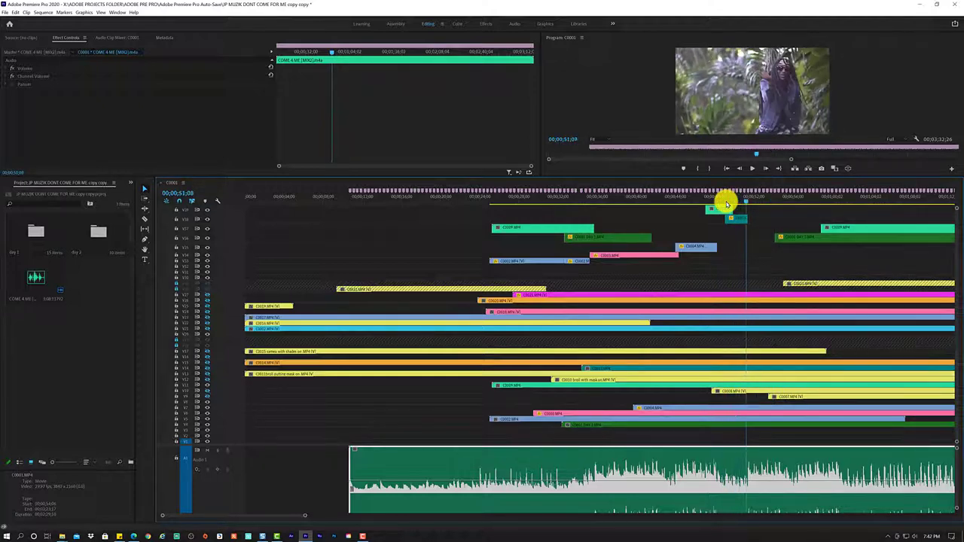
{"action": "left_click", "coordinate": [726, 203]}
{"action": "key", "text": "space"}
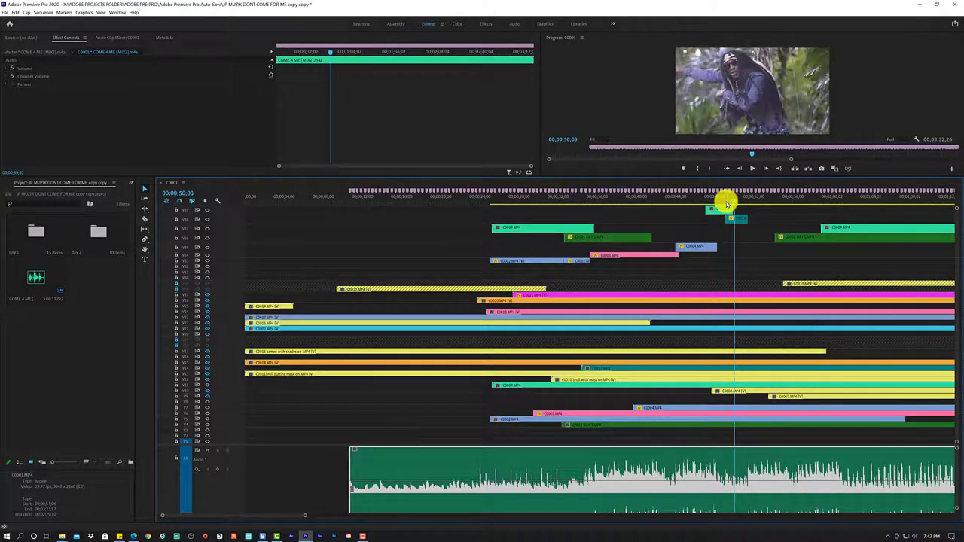
{"action": "left_click_drag", "start_coordinate": [731, 212], "coordinate": [734, 211]}
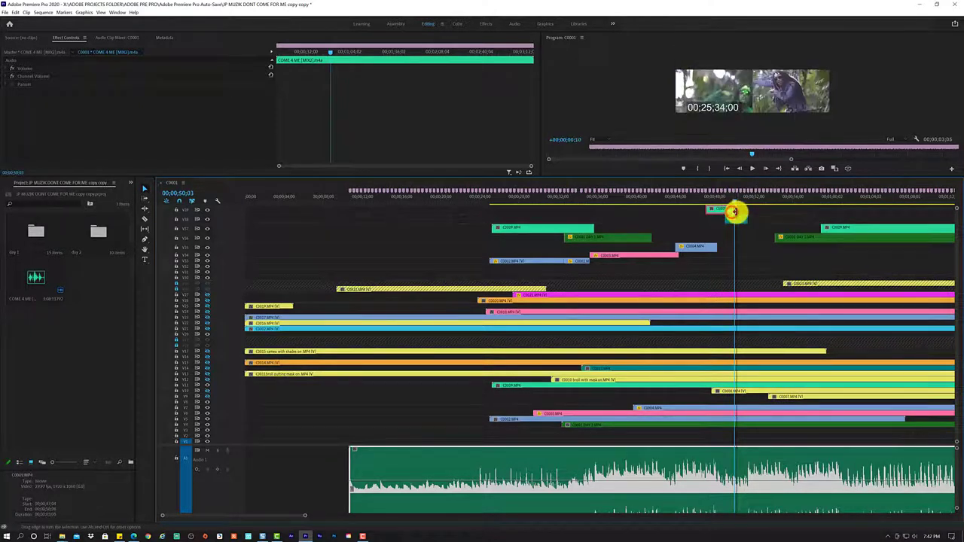
{"action": "left_click", "coordinate": [731, 199]}
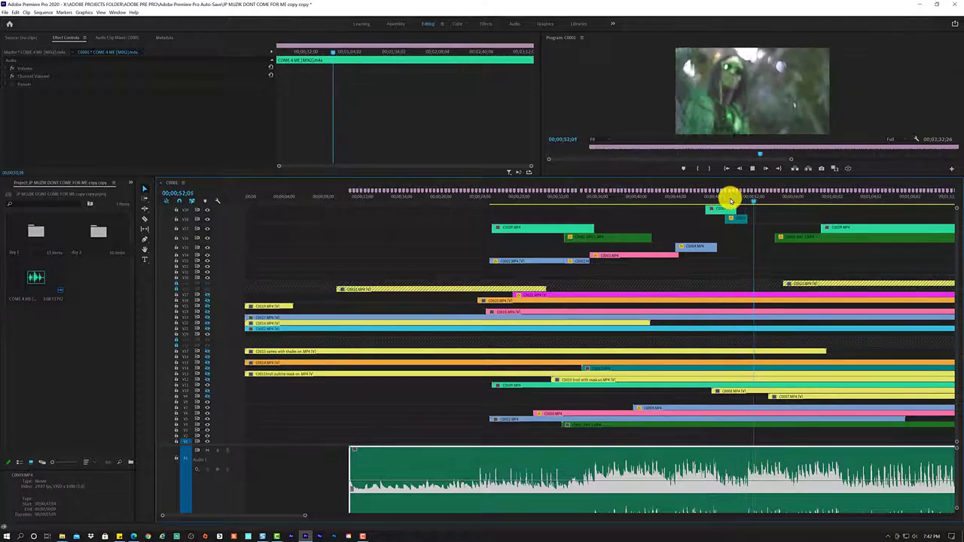
{"action": "key", "text": "space"}
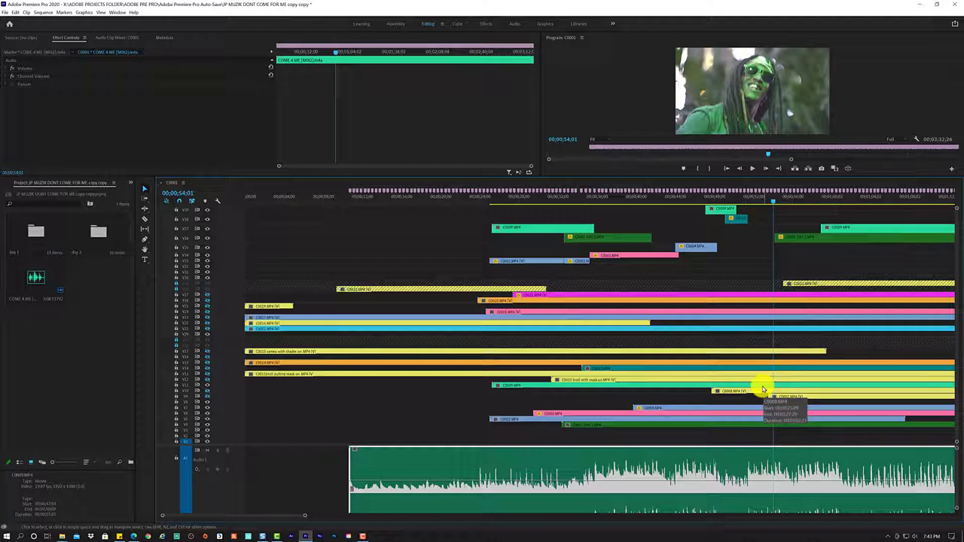
Move C0009.MP4 earlier in the sequence and extend its start, reviewing from 51;24.
{"action": "left_click", "coordinate": [760, 386]}
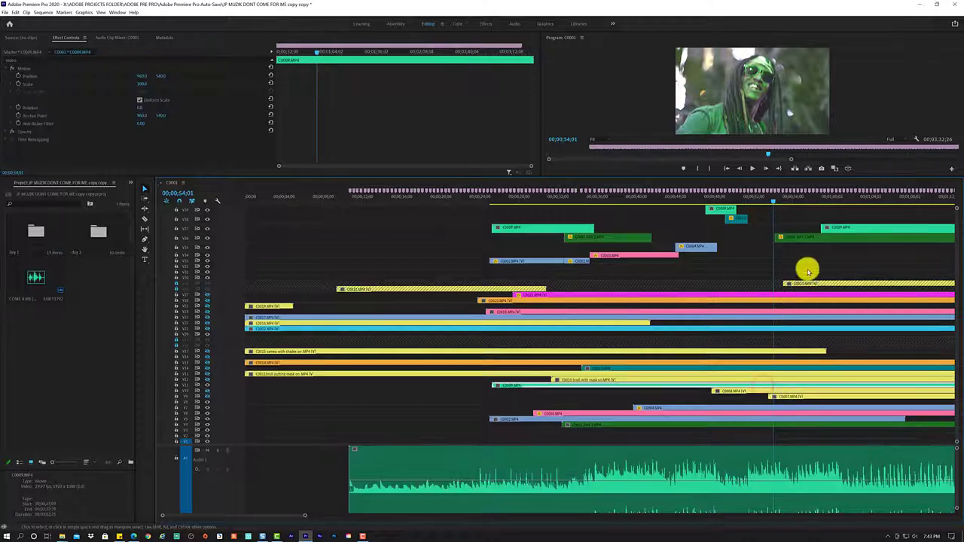
{"action": "left_click_drag", "start_coordinate": [822, 231], "coordinate": [762, 227]}
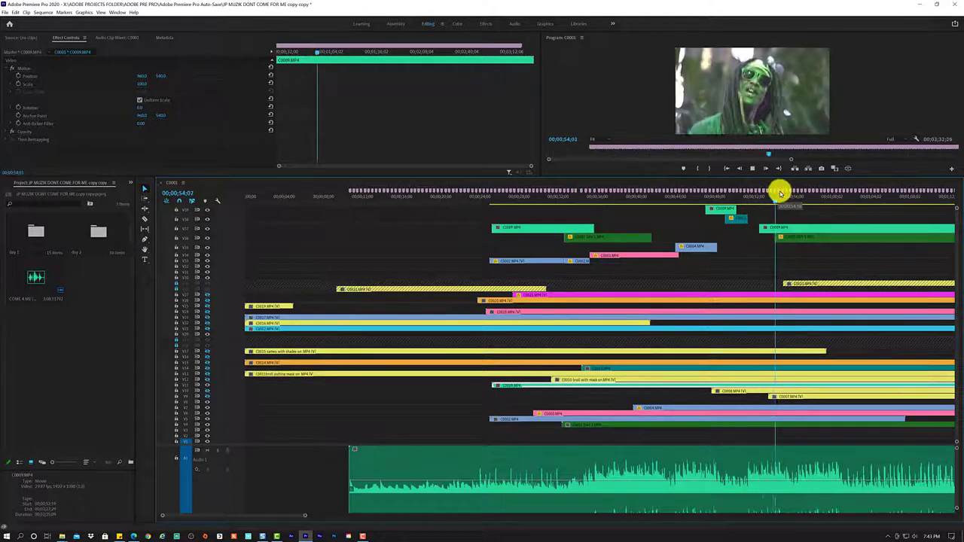
{"action": "key", "text": "space"}
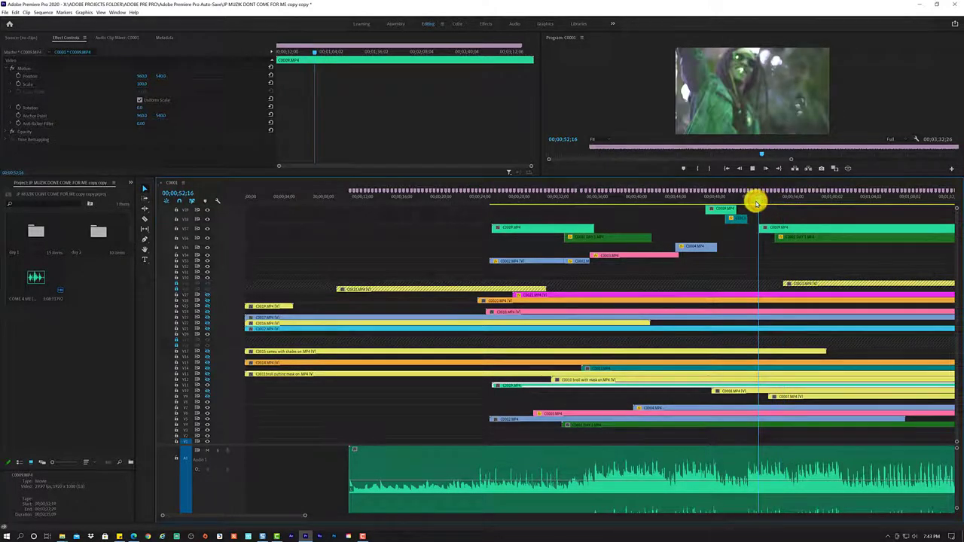
{"action": "left_click_drag", "start_coordinate": [754, 204], "coordinate": [752, 203]}
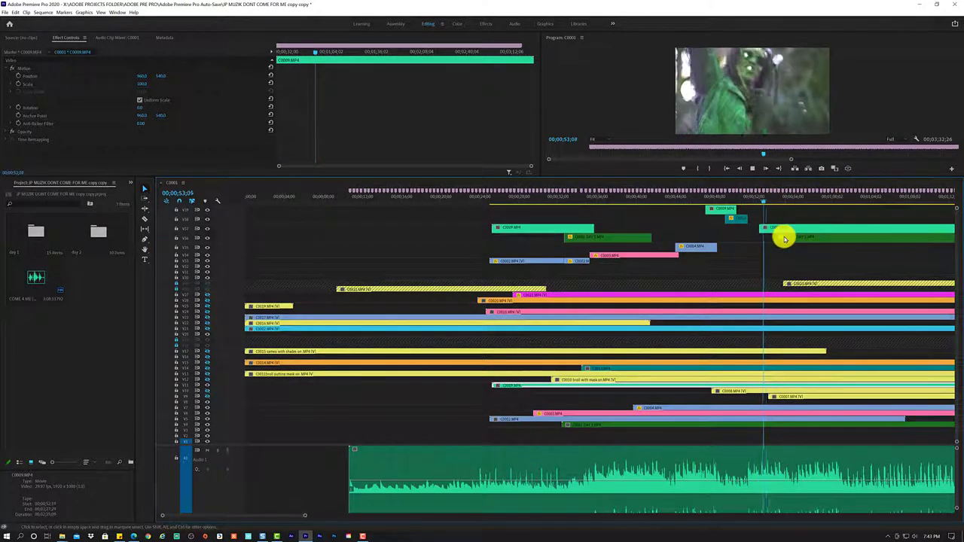
{"action": "key", "text": "space"}
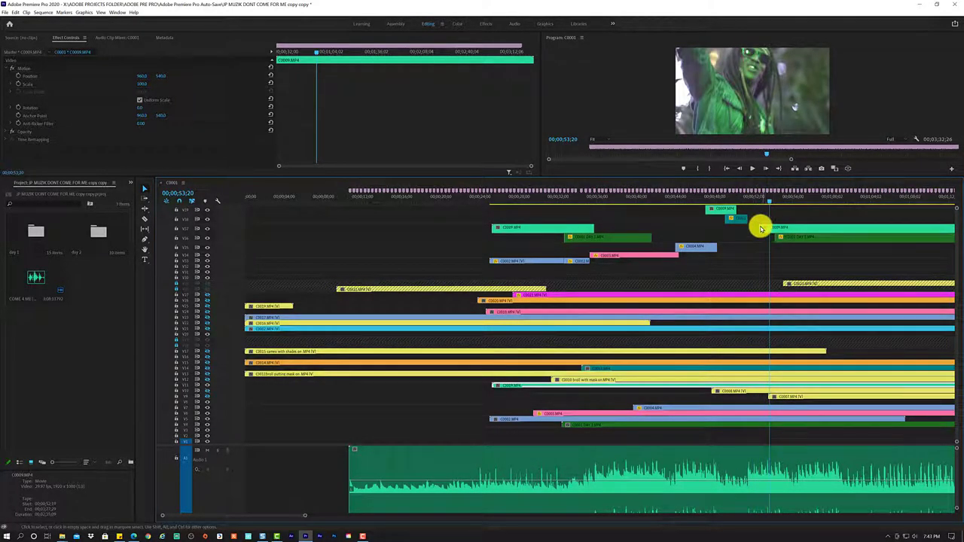
{"action": "left_click_drag", "start_coordinate": [759, 226], "coordinate": [745, 225]}
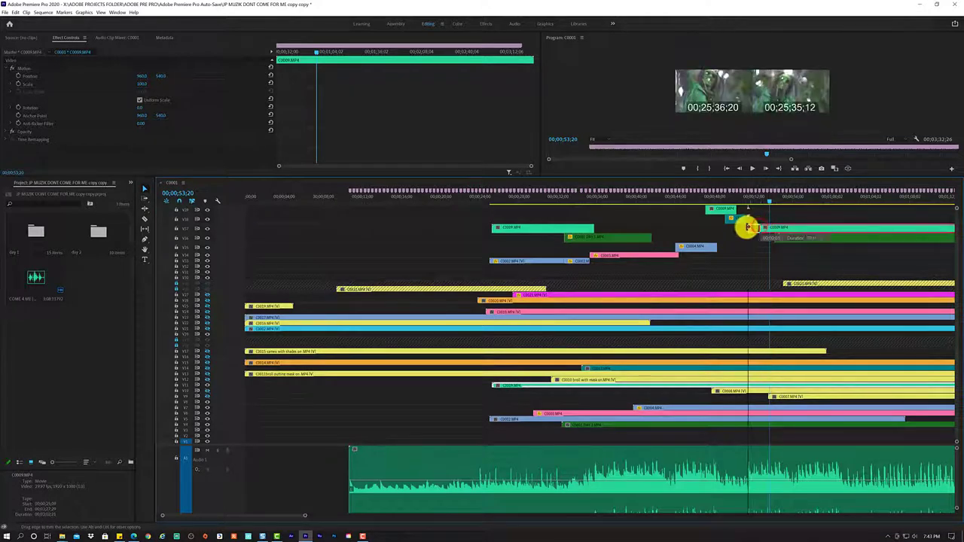
{"action": "key", "text": "space"}
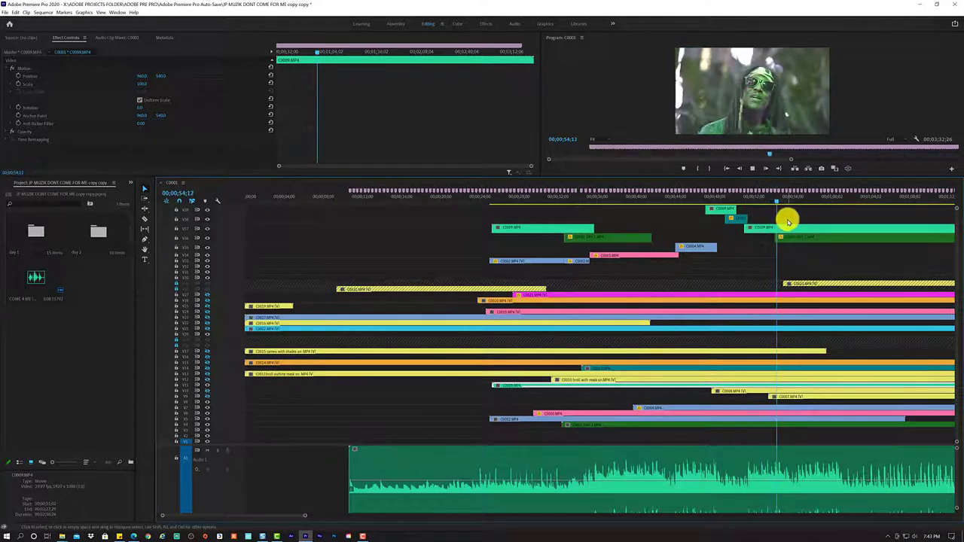
{"action": "key", "text": "space"}
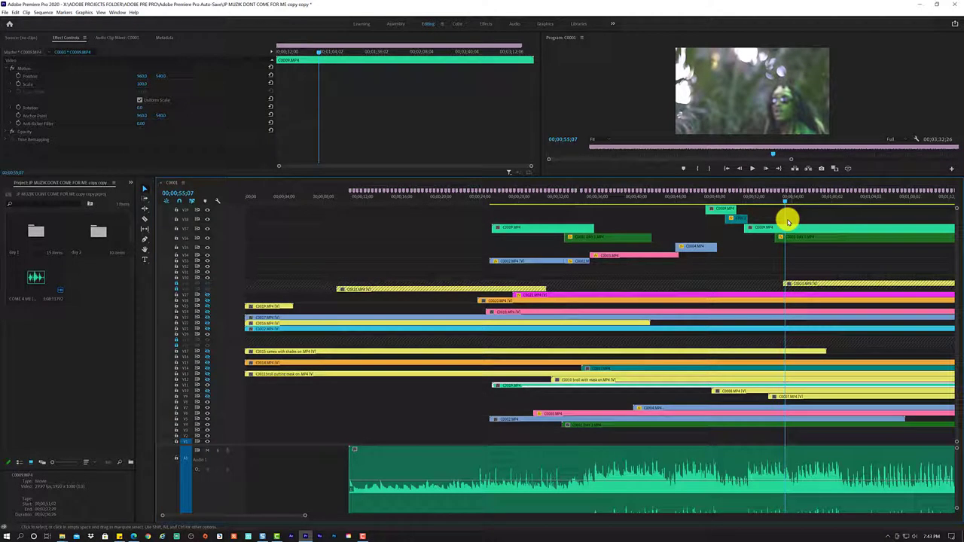
Trim C0009 to a short piece, review from 49;29, and open its Speed/Duration settings.
{"action": "key", "text": "space"}
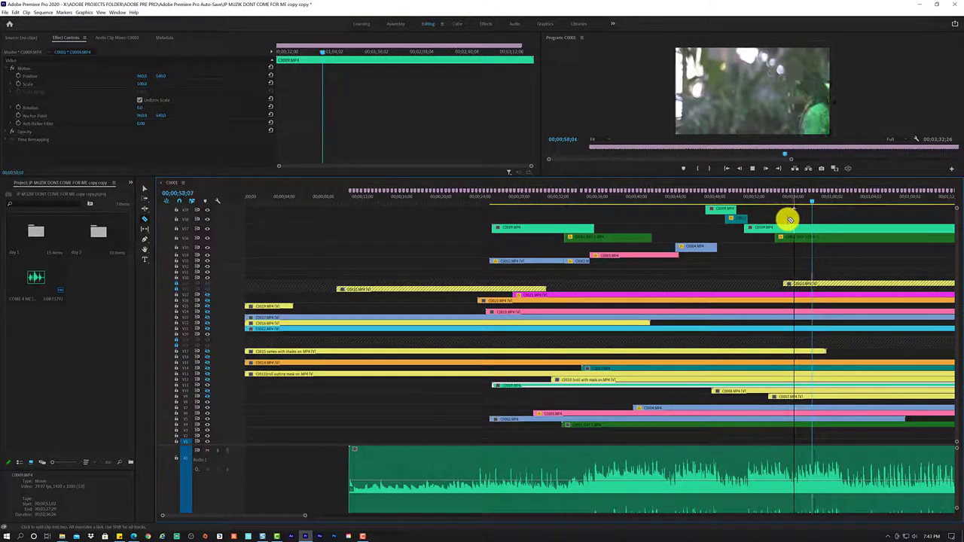
{"action": "key", "text": "space"}
{"action": "left_click_drag", "start_coordinate": [799, 230], "coordinate": [867, 222]}
{"action": "left_click_drag", "start_coordinate": [768, 201], "coordinate": [732, 202]}
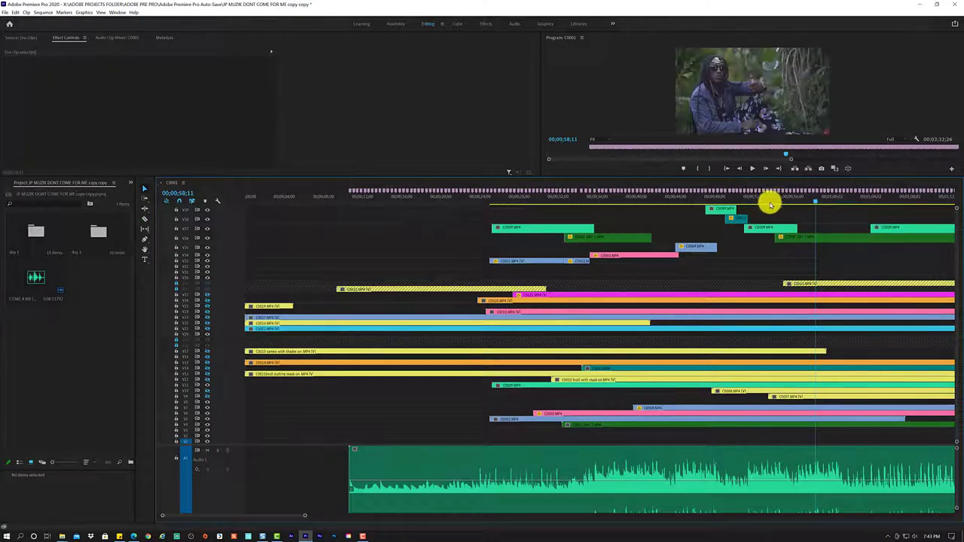
{"action": "key", "text": "space"}
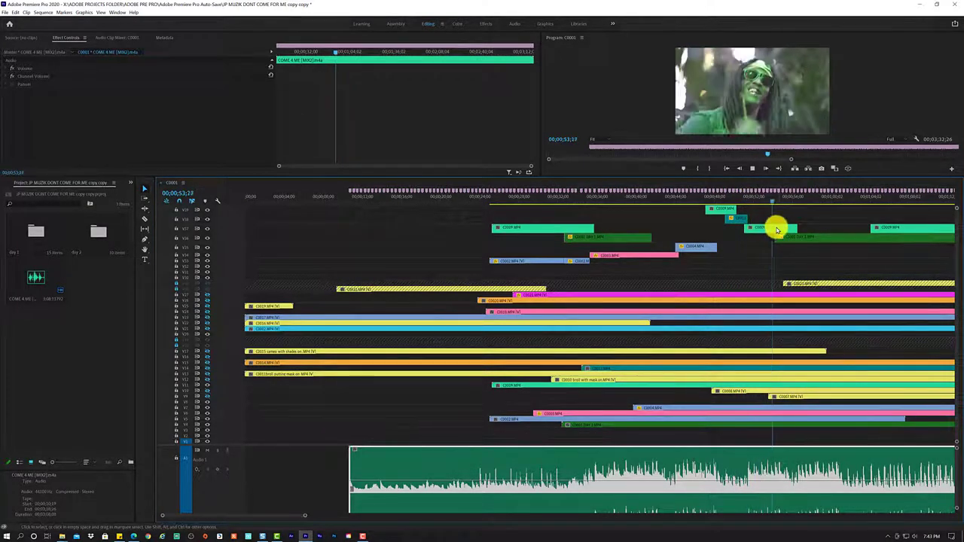
{"action": "key", "text": "space"}
{"action": "left_click", "coordinate": [775, 227]}
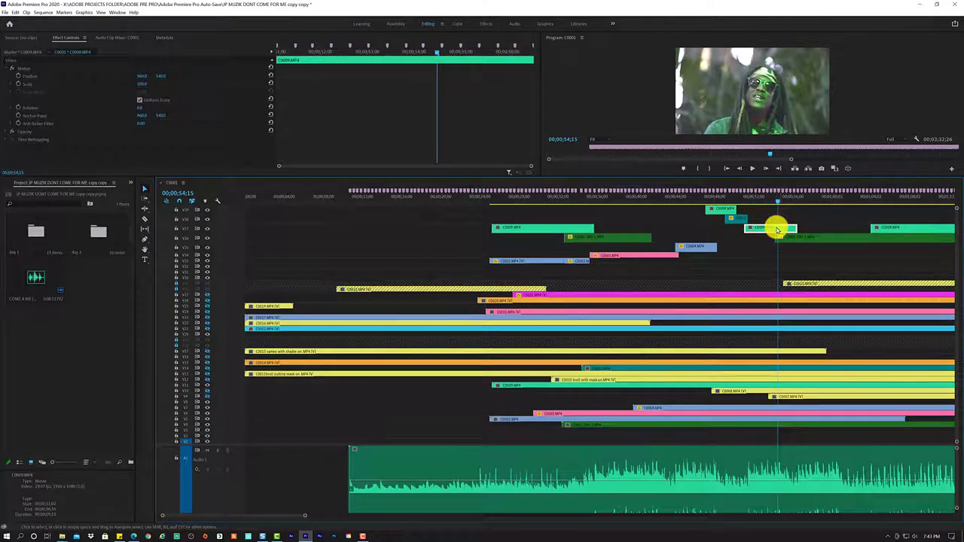
{"action": "key", "text": "ctrl+r"}
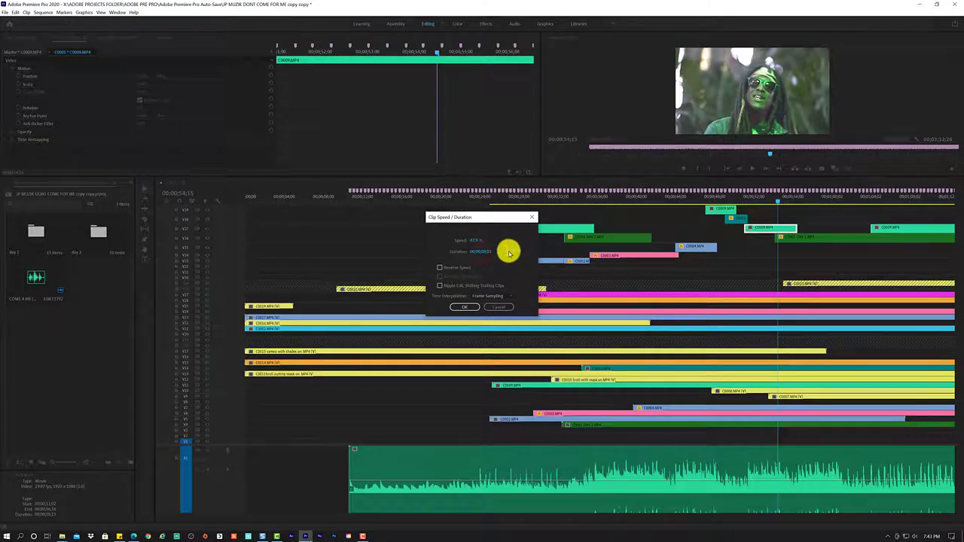
Apply the 67.9% speed to C0009 with Frame Sampling time interpolation.
{"action": "left_click", "coordinate": [491, 296]}
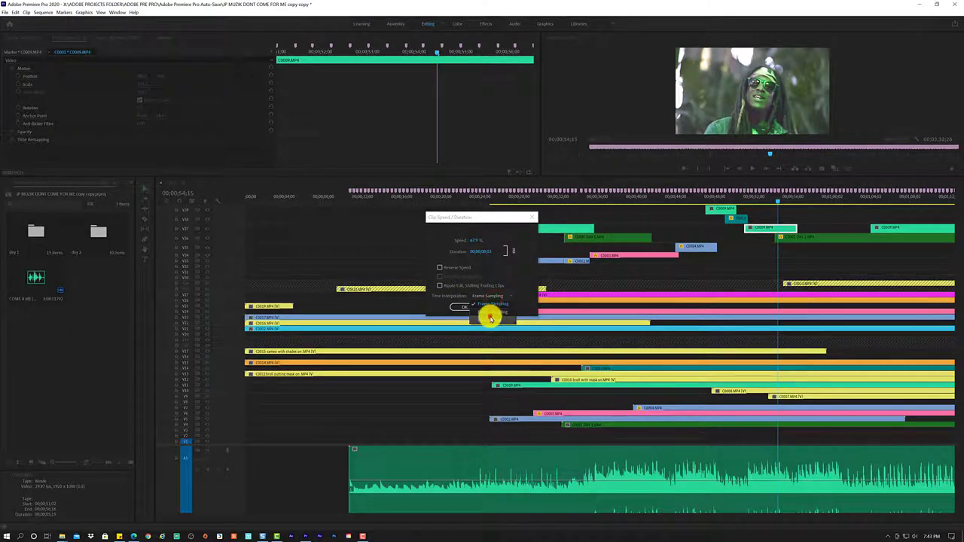
{"action": "left_click", "coordinate": [489, 317]}
{"action": "left_click", "coordinate": [472, 307]}
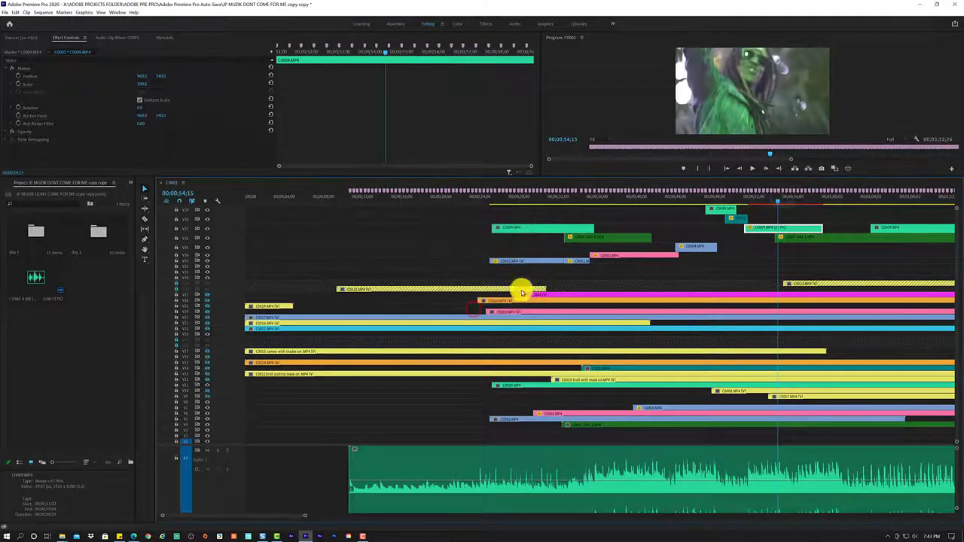
Play back the slowed C0009 around 52 seconds, shuttling with J, L and K.
{"action": "left_click", "coordinate": [738, 203]}
{"action": "key", "text": "space"}
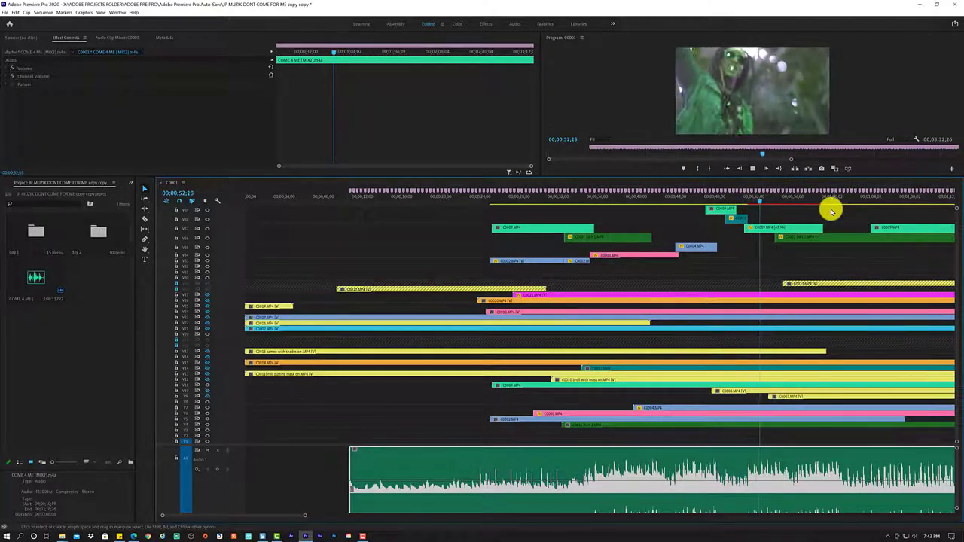
{"action": "key", "text": "space"}
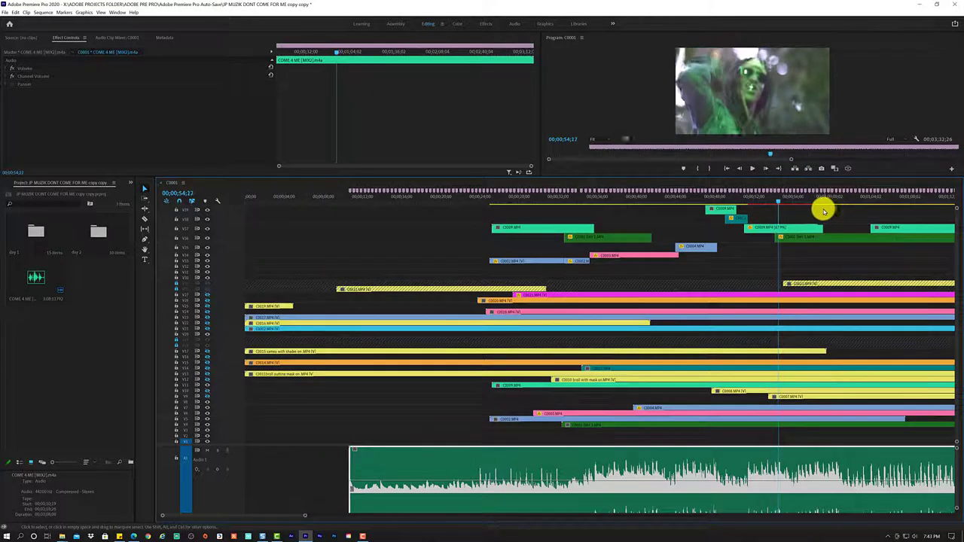
{"action": "left_click", "coordinate": [755, 205]}
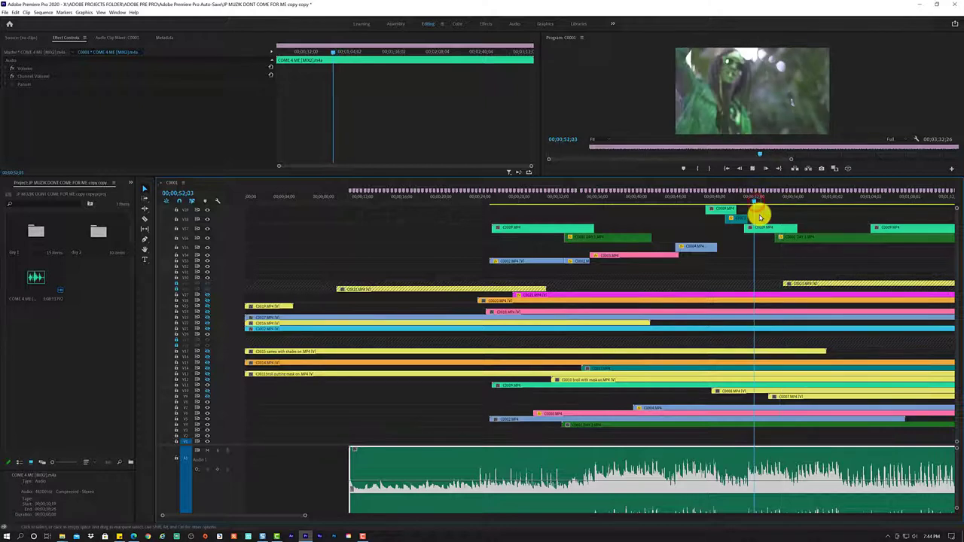
{"action": "key", "text": "space"}
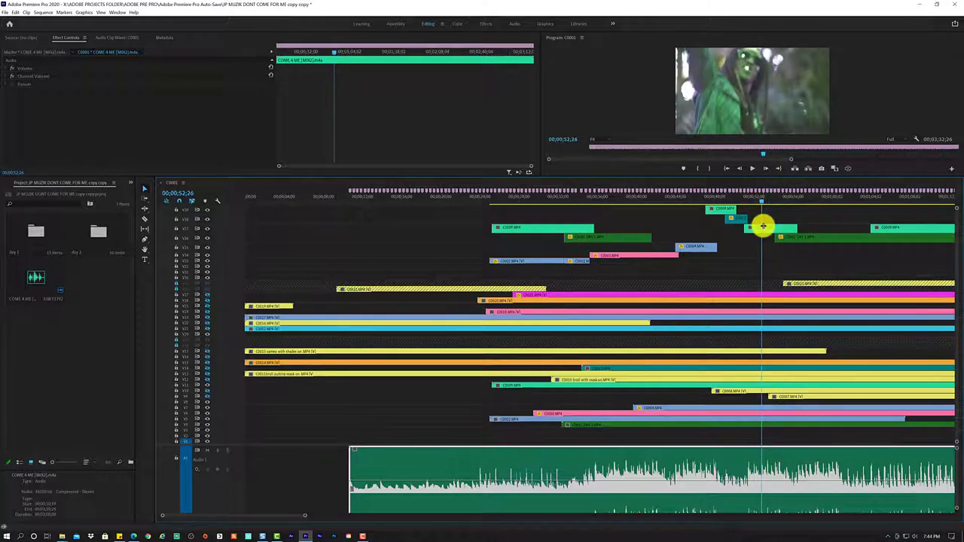
{"action": "left_click", "coordinate": [763, 227]}
{"action": "key", "text": "j"}
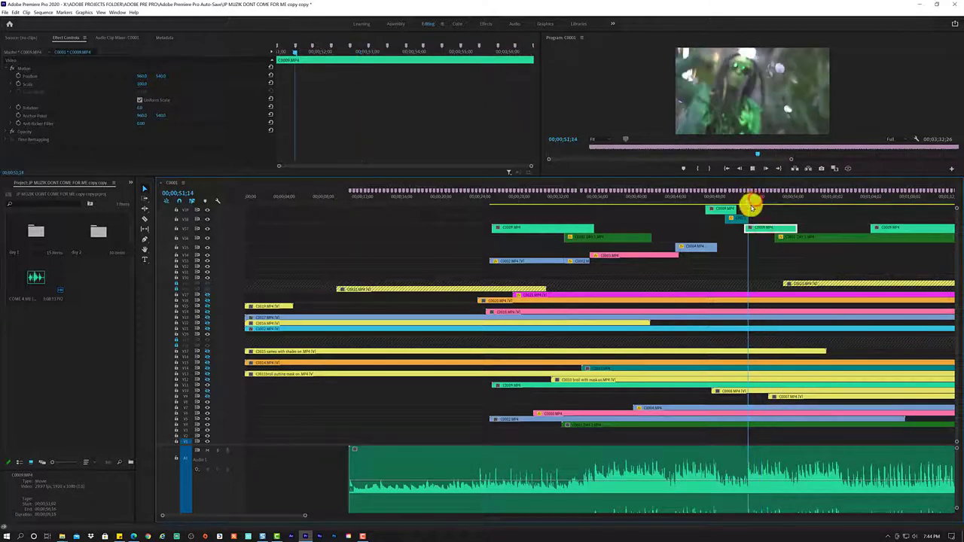
{"action": "key", "text": "l"}
{"action": "key", "text": "k"}
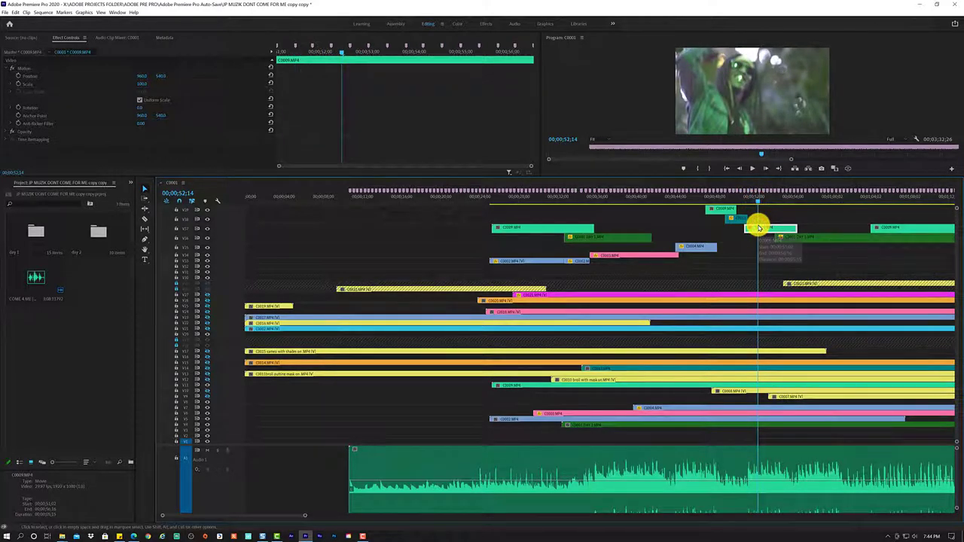
Razor-cut the C0009 clip and step the playhead forward to 53;00.
{"action": "key", "text": "c"}
{"action": "left_click", "coordinate": [767, 226]}
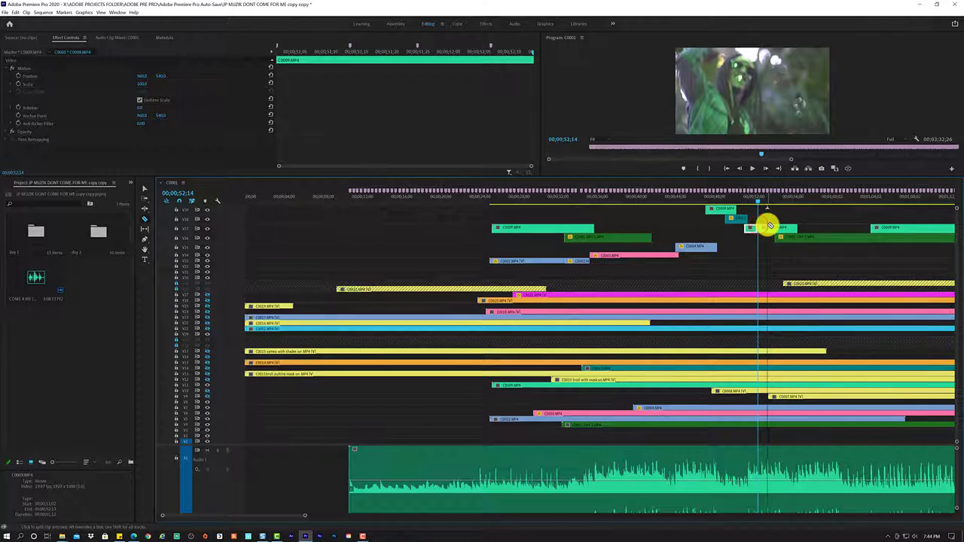
{"action": "key", "text": "Down"}
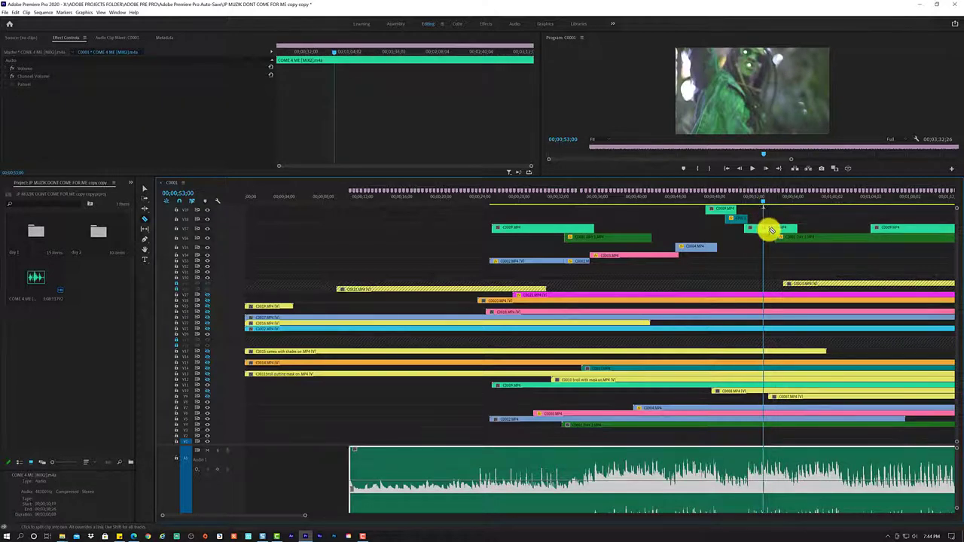
Set the cut-off C0009 piece to a 00;00;02;00 duration (53.33% speed) with Optical Flow interpolation.
{"action": "key", "text": "v"}
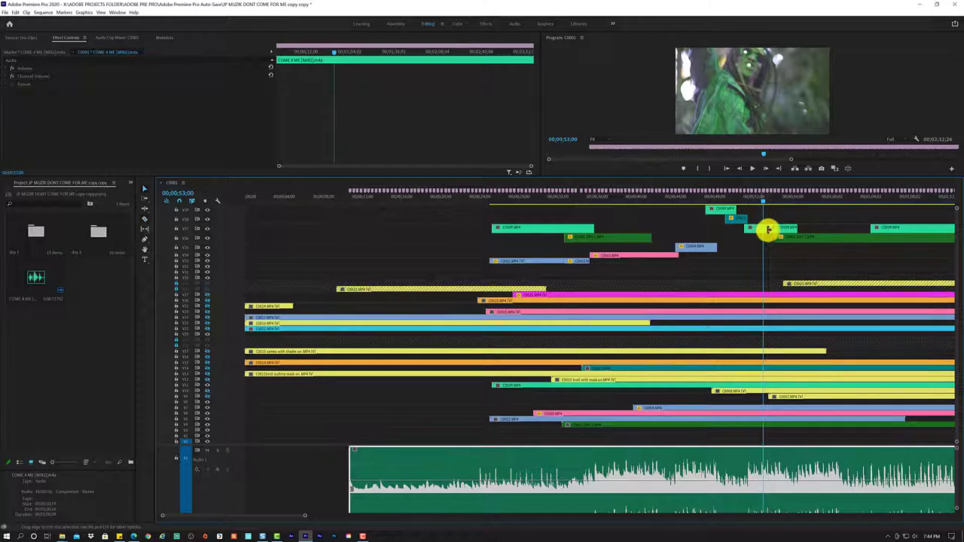
{"action": "left_click", "coordinate": [765, 230]}
{"action": "key", "text": "ctrl+r"}
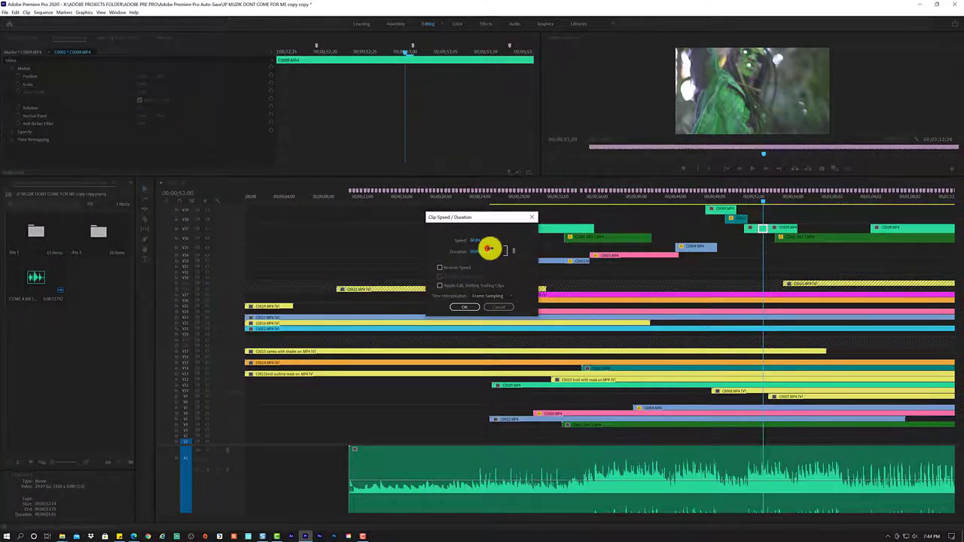
{"action": "left_click_drag", "start_coordinate": [499, 249], "coordinate": [501, 249]}
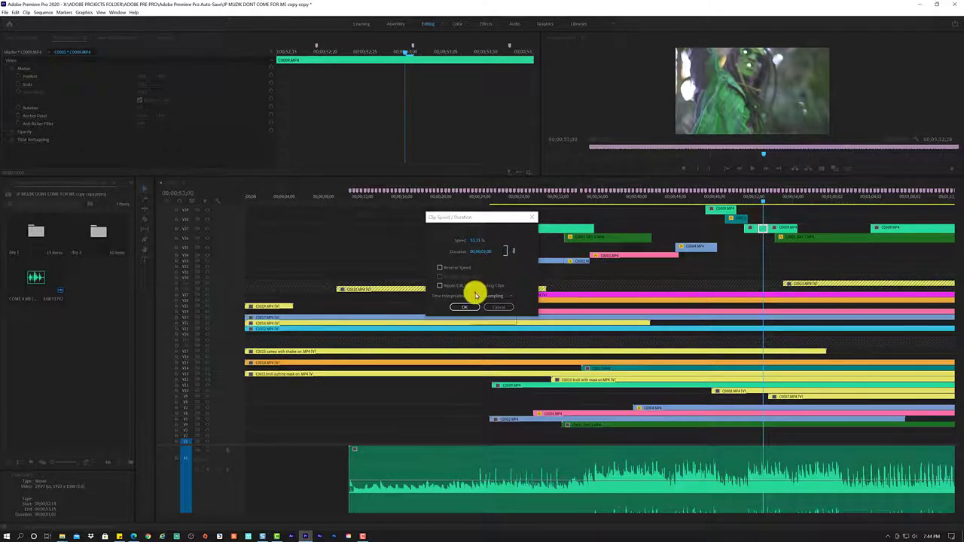
{"action": "left_click", "coordinate": [482, 295]}
{"action": "left_click", "coordinate": [495, 325]}
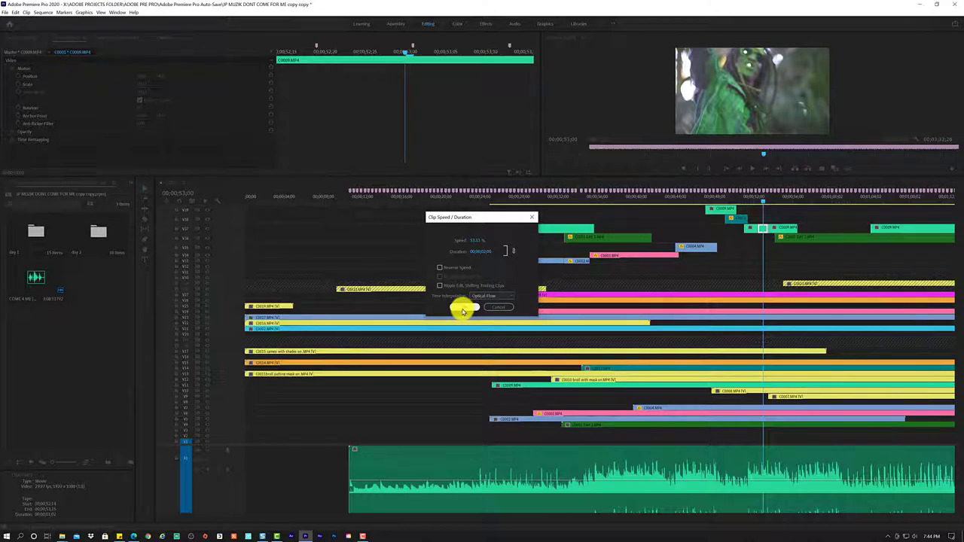
{"action": "left_click", "coordinate": [462, 309]}
Play back the slowed C0009 section, then trim its end shorter.
{"action": "left_click", "coordinate": [756, 199]}
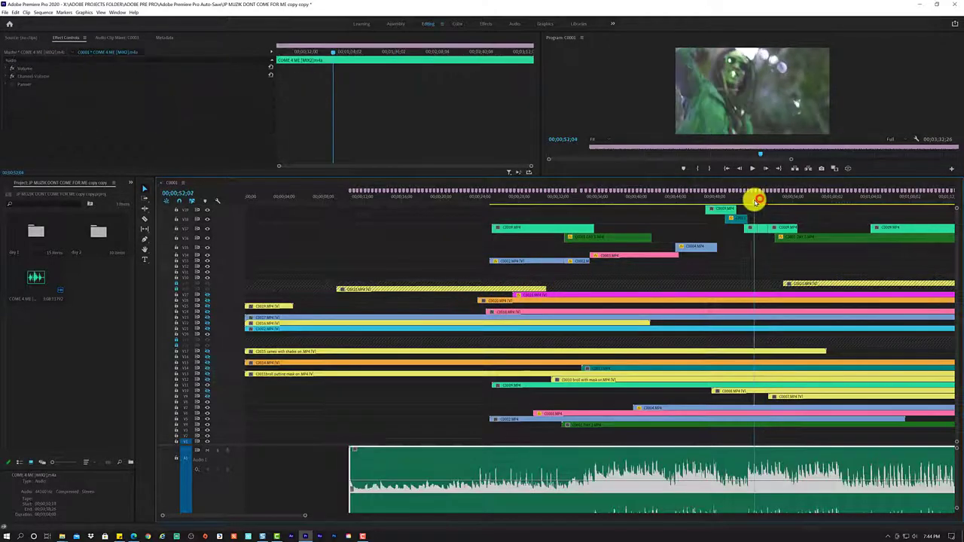
{"action": "key", "text": "space"}
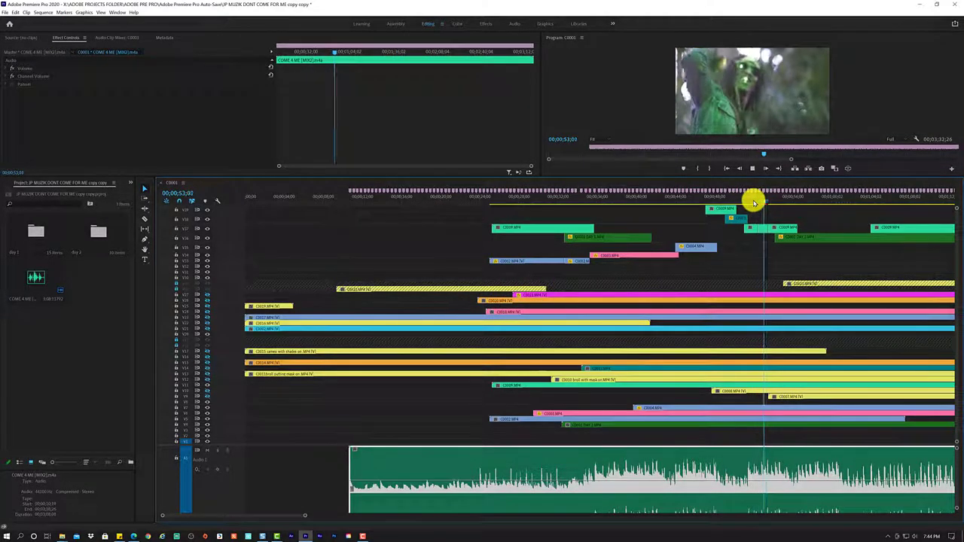
{"action": "key", "text": "space"}
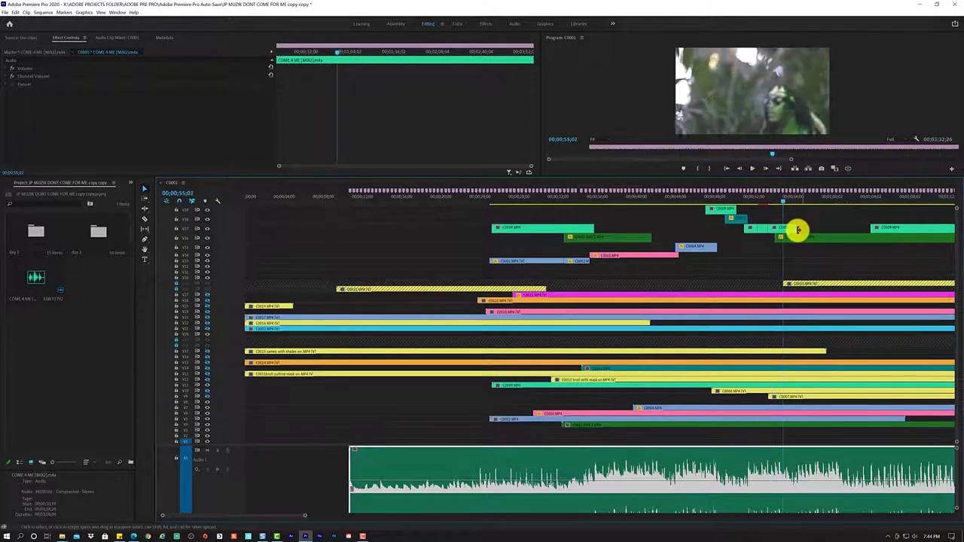
{"action": "key", "text": "shift+Right"}
{"action": "mouse_move", "coordinate": [796, 230]}
{"action": "left_mouse_down"}
{"action": "mouse_move", "coordinate": [783, 231]}
{"action": "mouse_move", "coordinate": [771, 203]}
{"action": "mouse_move", "coordinate": [750, 209]}
{"action": "left_mouse_up"}
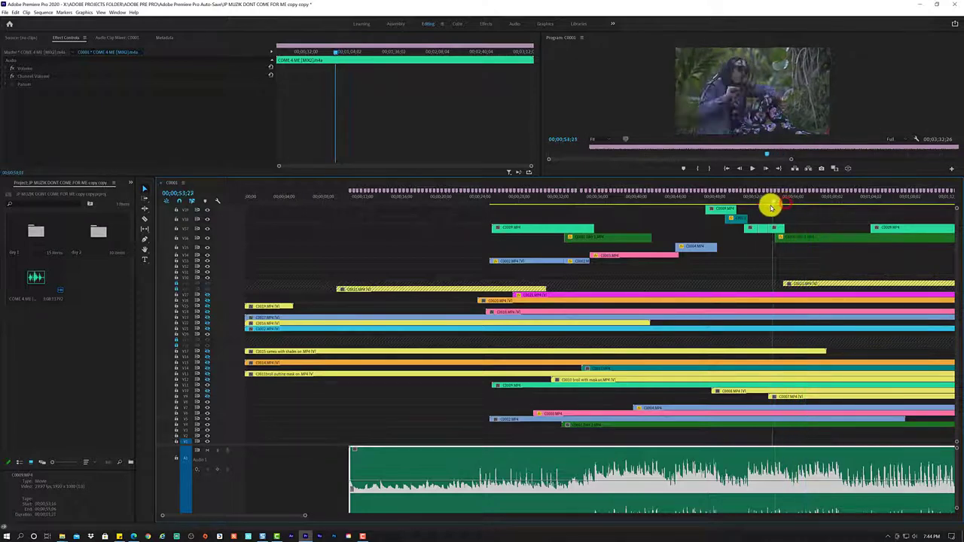
Replay the trimmed section from 51;11 and select the C0001 DAY 1 clip.
{"action": "left_click", "coordinate": [745, 204]}
{"action": "key", "text": "space"}
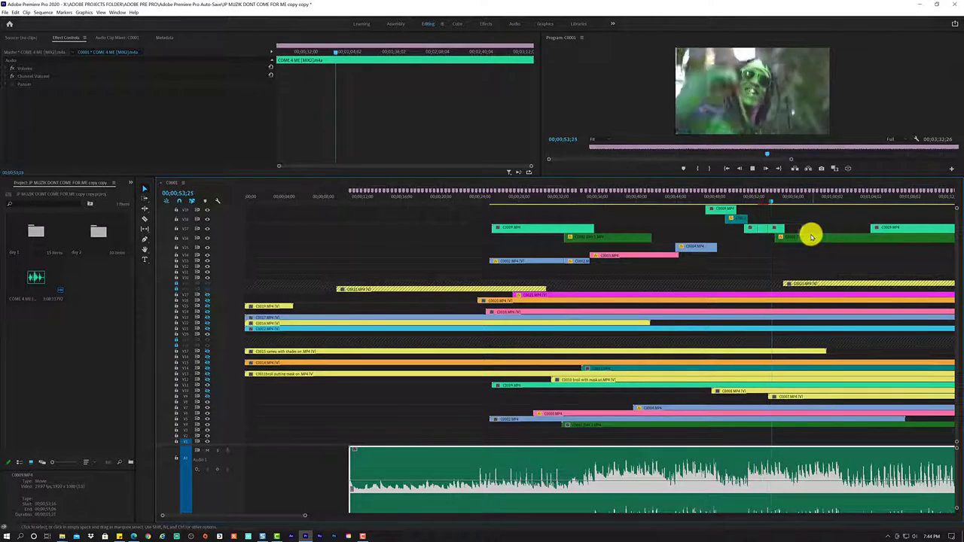
{"action": "key", "text": "space"}
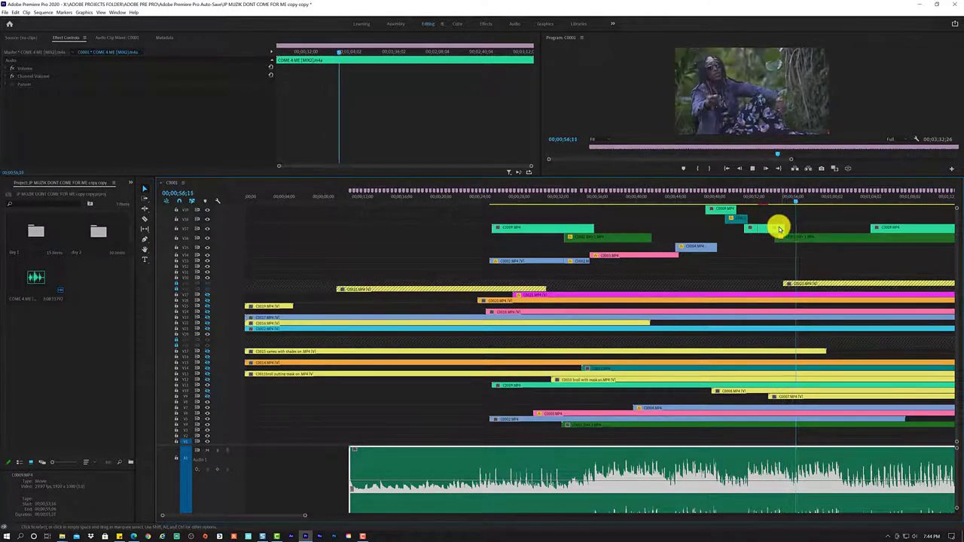
{"action": "key", "text": "space"}
{"action": "left_click", "coordinate": [785, 237]}
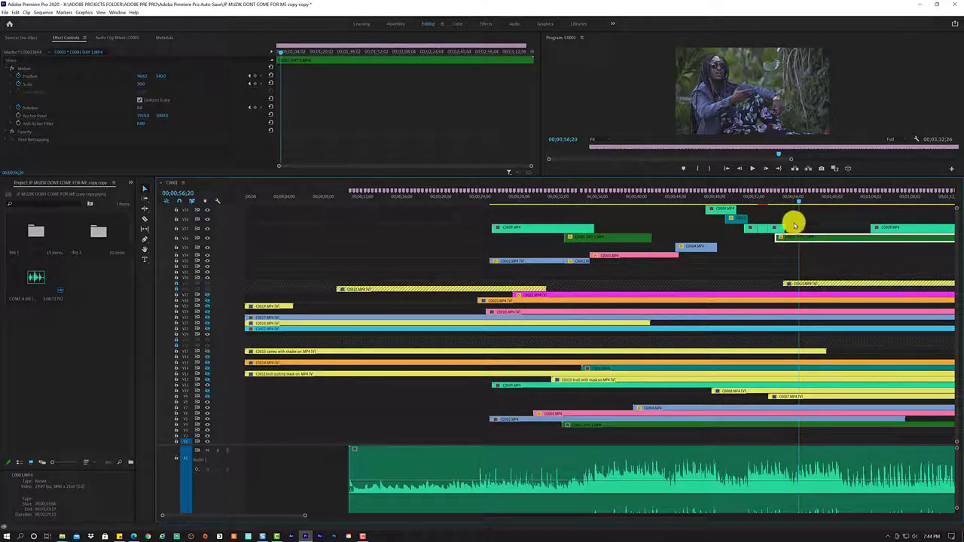
At 55;24, scale up C0001 DAY 1 and set its Position to 1111, 670, then replay.
{"action": "left_click_drag", "start_coordinate": [799, 205], "coordinate": [791, 205]}
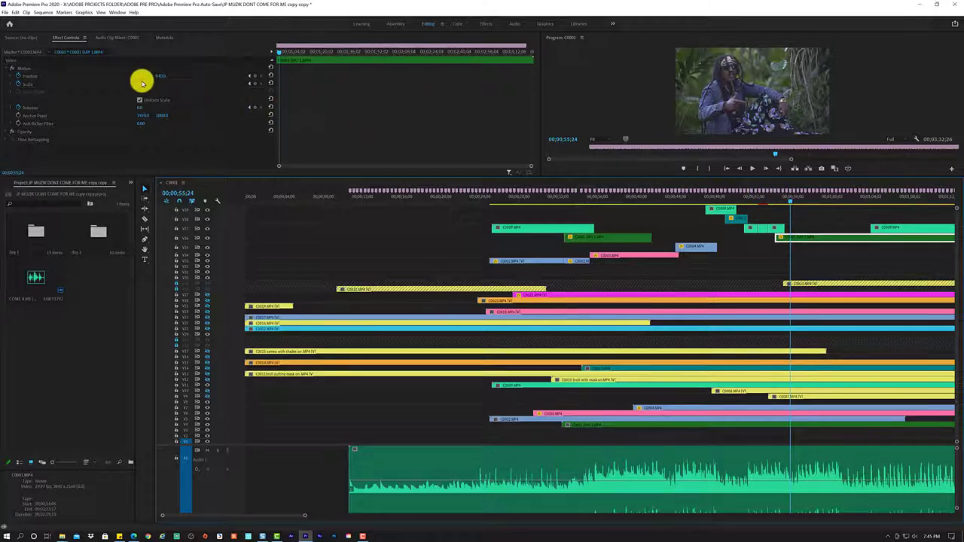
{"action": "left_click_drag", "start_coordinate": [141, 81], "coordinate": [152, 78]}
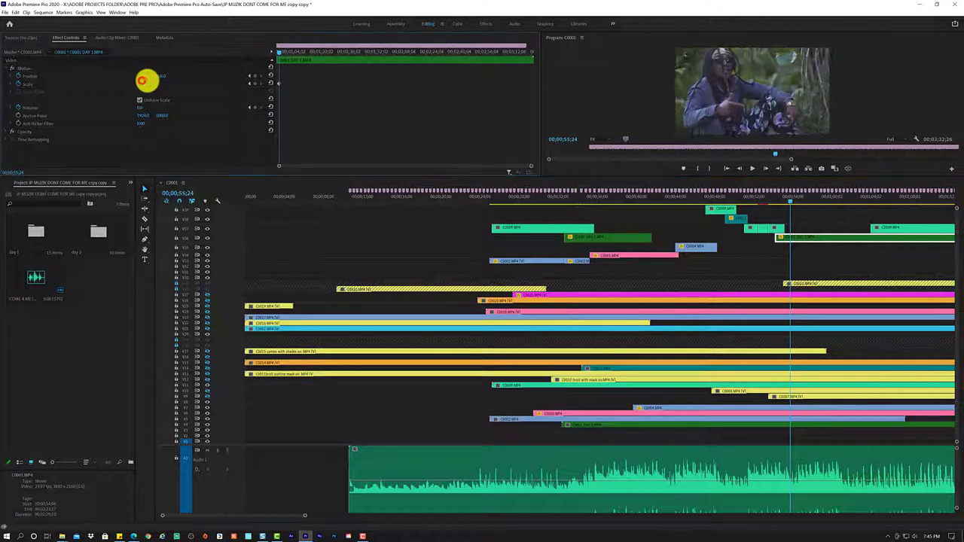
{"action": "left_click_drag", "start_coordinate": [160, 76], "coordinate": [214, 67]}
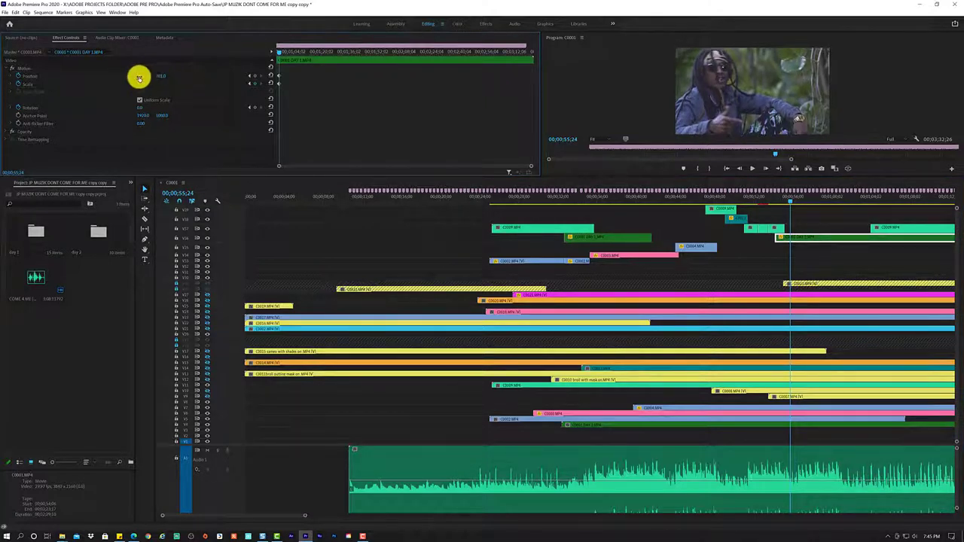
{"action": "left_click_drag", "start_coordinate": [138, 78], "coordinate": [199, 70]}
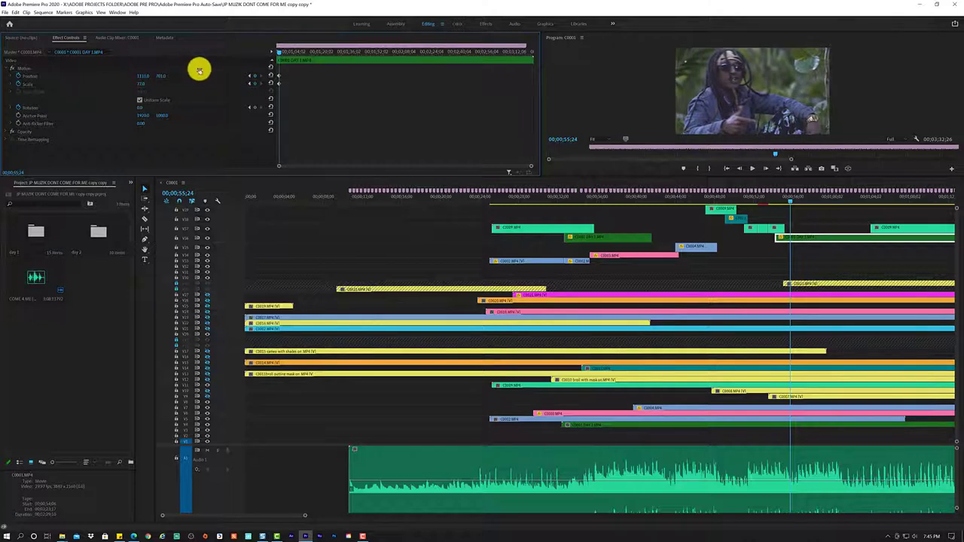
{"action": "left_click", "coordinate": [774, 201]}
{"action": "key", "text": "space"}
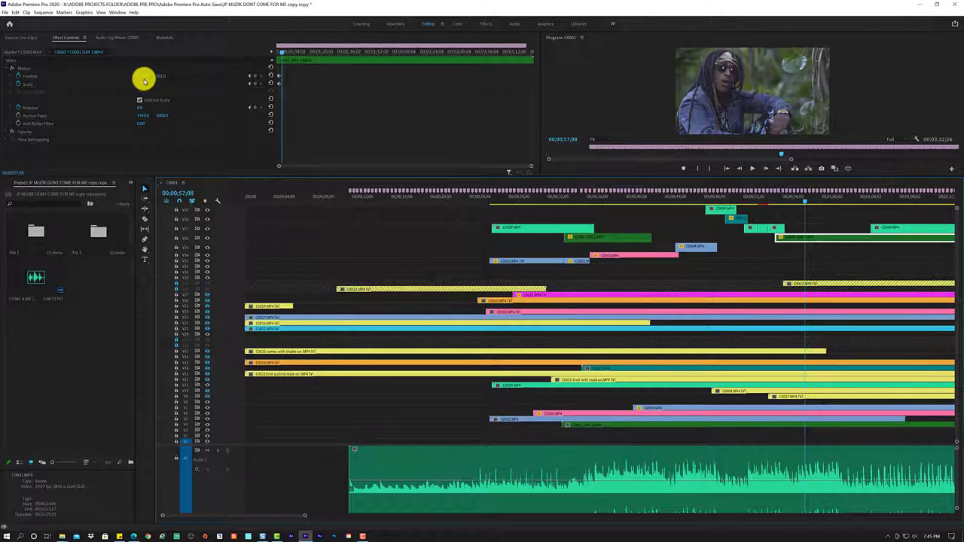
Keyframe the shot's horizontal position to 1346 and replay from 54;14.
{"action": "left_click_drag", "start_coordinate": [143, 78], "coordinate": [223, 66]}
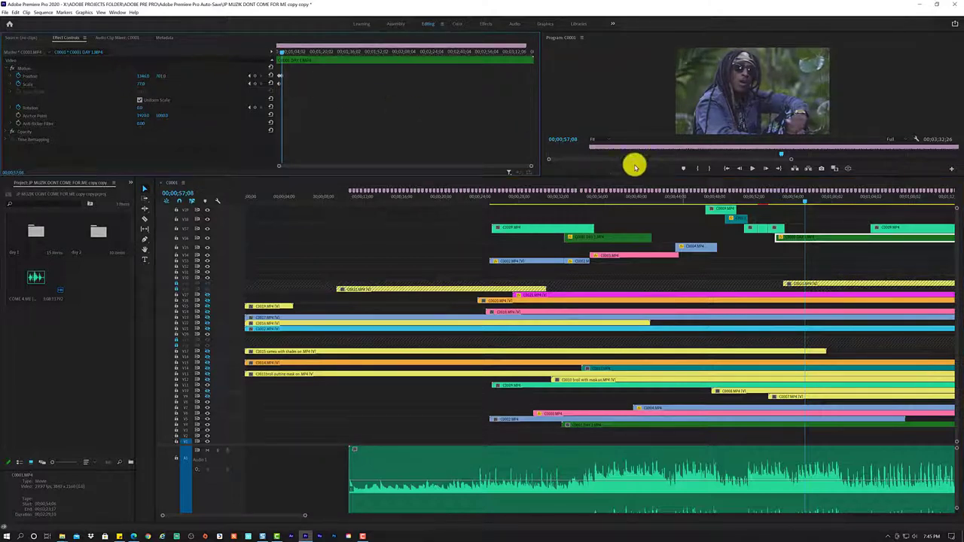
{"action": "left_click", "coordinate": [779, 201]}
{"action": "key", "text": "space"}
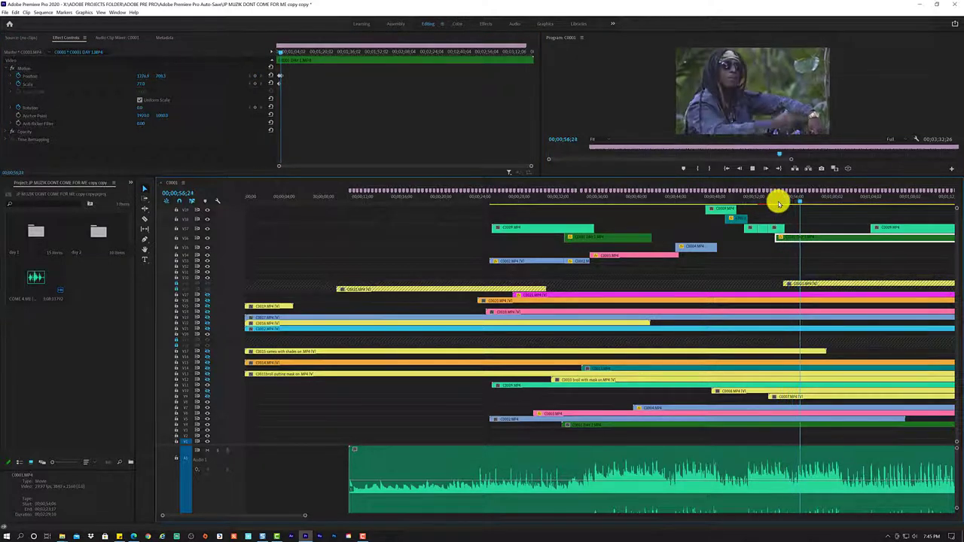
{"action": "key", "text": "space"}
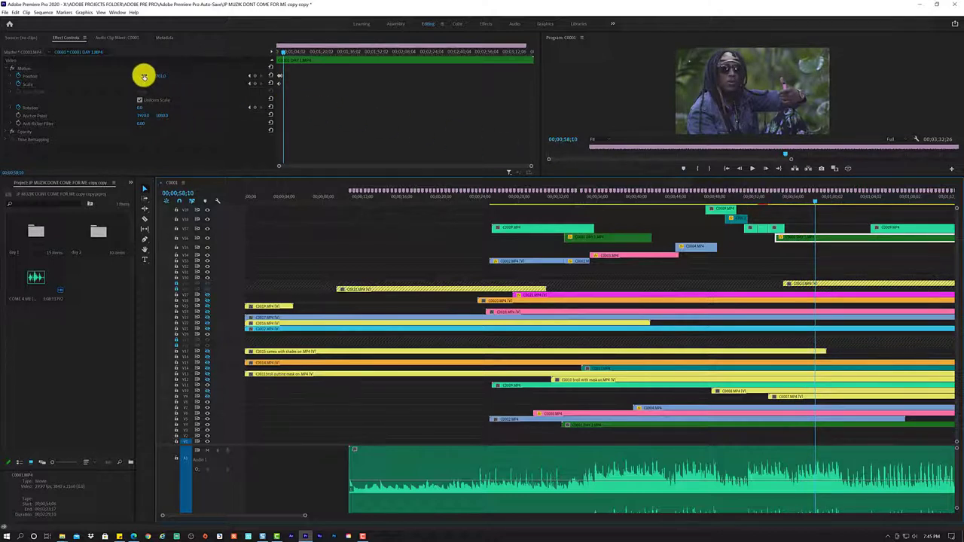
Adjust the shot's position at 58;10 and review the animation from about 55;15.
{"action": "mouse_move", "coordinate": [144, 76]}
{"action": "left_mouse_down"}
{"action": "mouse_move", "coordinate": [153, 76]}
{"action": "mouse_move", "coordinate": [33, 90]}
{"action": "mouse_move", "coordinate": [175, 73]}
{"action": "left_mouse_up"}
{"action": "left_click_drag", "start_coordinate": [283, 58], "coordinate": [278, 57]}
{"action": "key", "text": "space"}
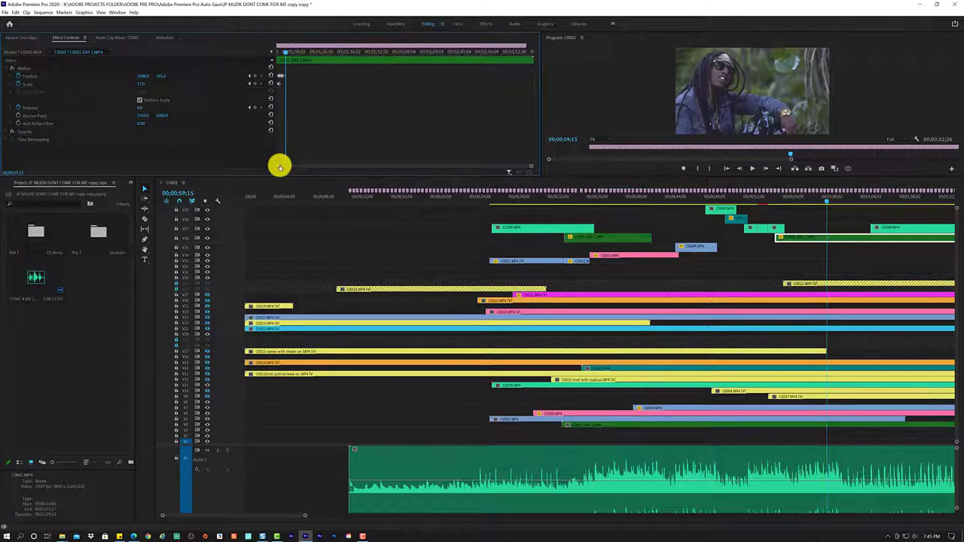
{"action": "left_click_drag", "start_coordinate": [280, 167], "coordinate": [336, 128]}
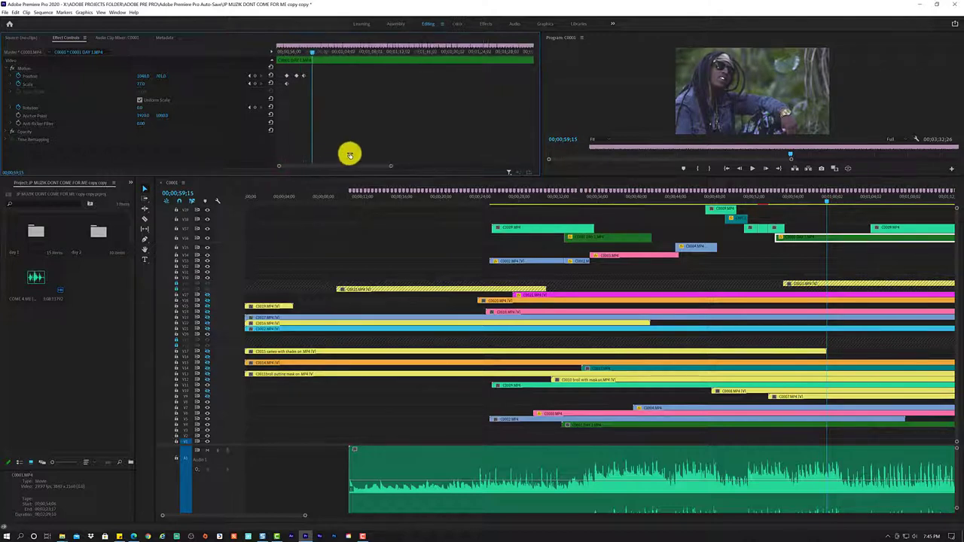
{"action": "left_click_drag", "start_coordinate": [307, 55], "coordinate": [267, 64]}
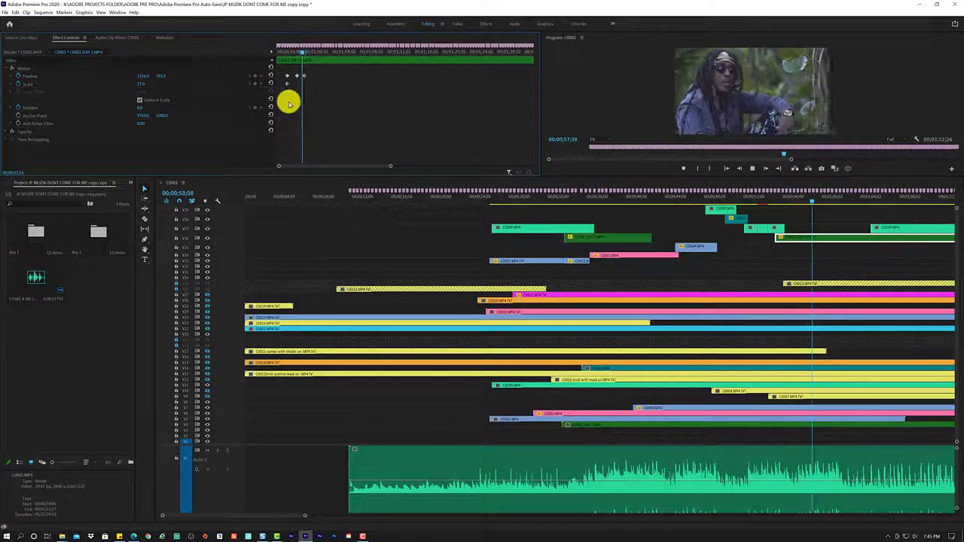
{"action": "key", "text": "space"}
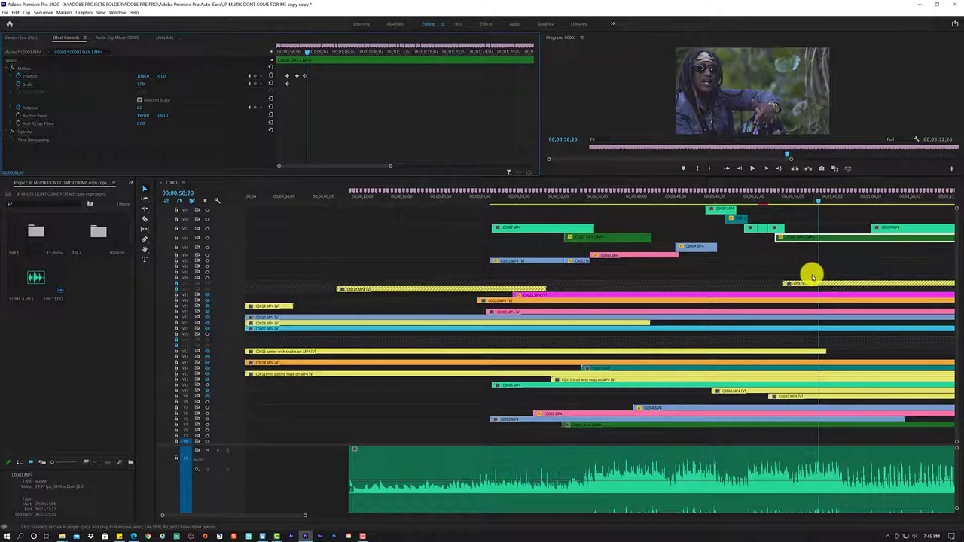
Delete the C0001 DAY 1 clip from its track.
{"action": "left_click", "coordinate": [823, 263]}
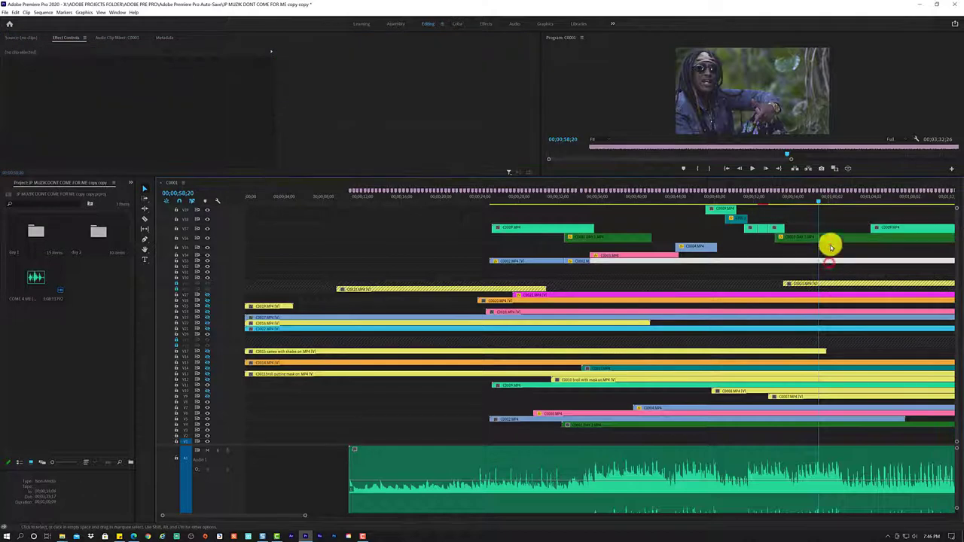
{"action": "left_click", "coordinate": [831, 239]}
{"action": "key", "text": "Delete"}
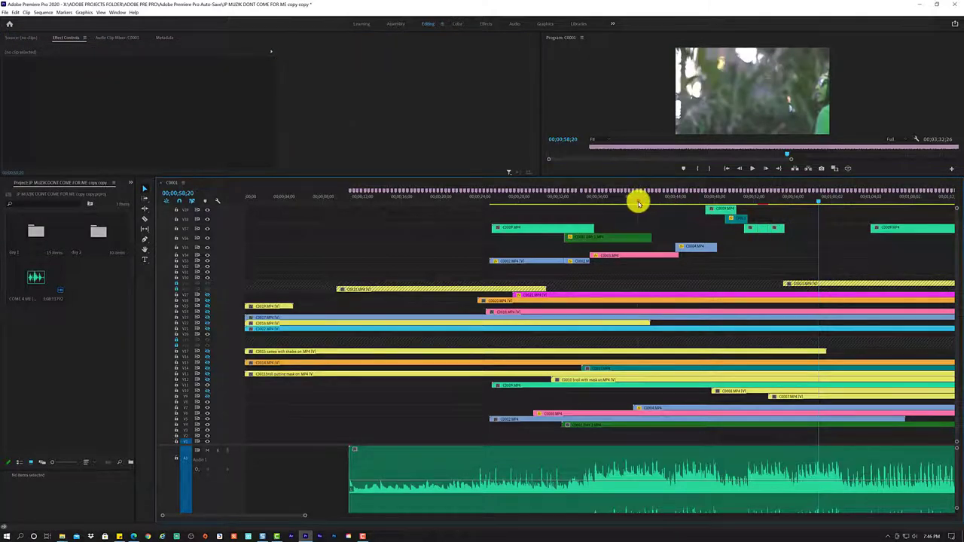
Play back from an earlier point, stopping at 56;22, then bring up the Windows Start menu.
{"action": "left_click", "coordinate": [638, 202]}
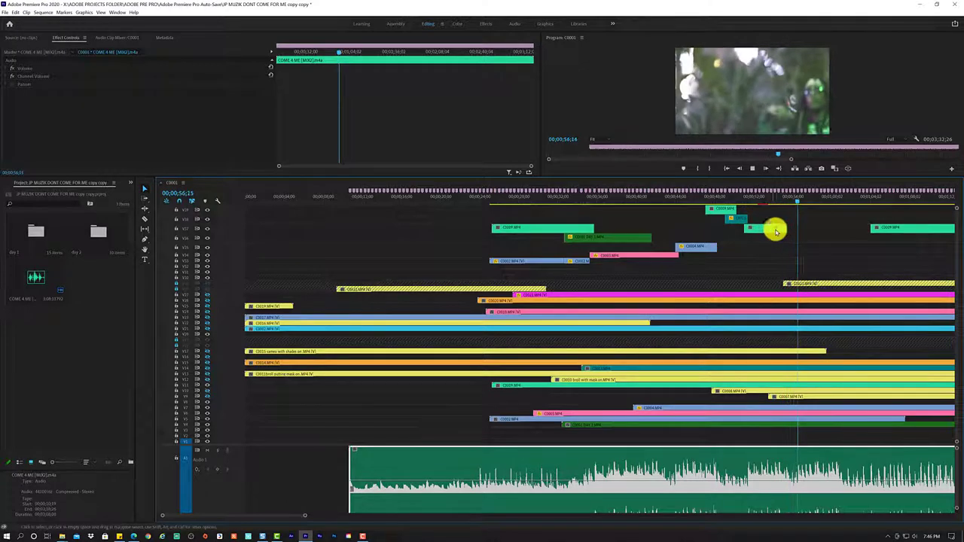
{"action": "key", "text": "space"}
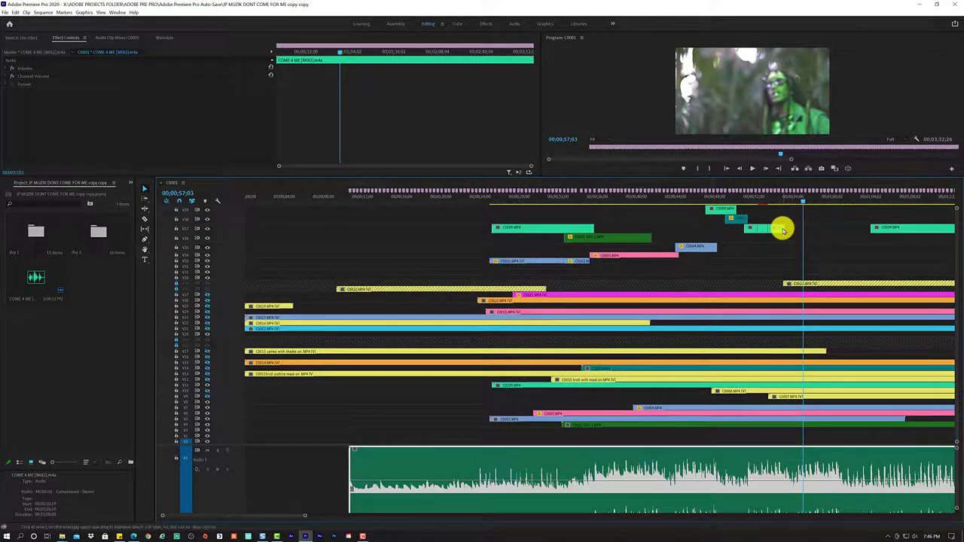
{"action": "left_click", "coordinate": [6, 535]}
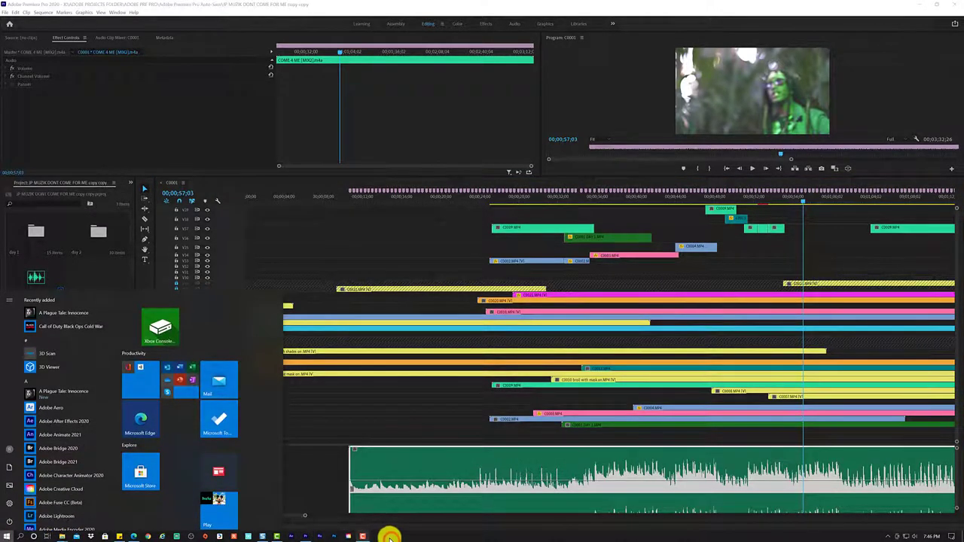
{"action": "mouse_move", "coordinate": [386, 535]}
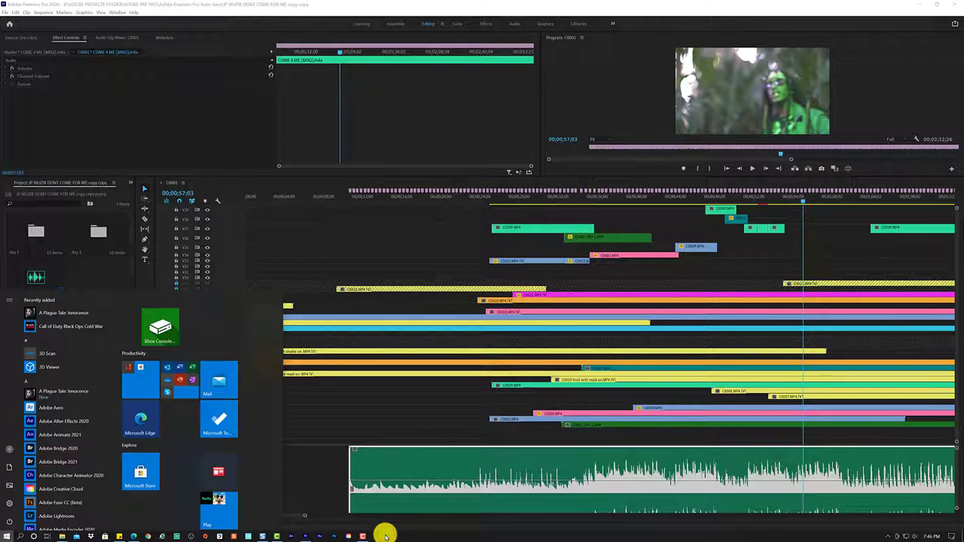